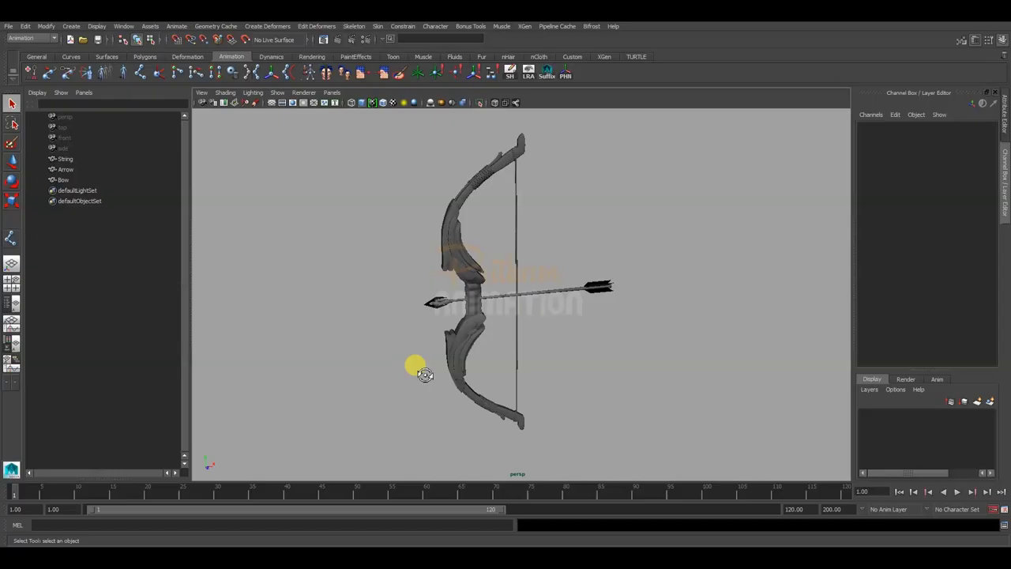
Orbit the perspective view around the bow, its string and the arrow
mouse_move(418, 366)
mouse_down()
mouse_move(560, 361)
mouse_move(527, 378)
mouse_move(621, 372)
mouse_up()
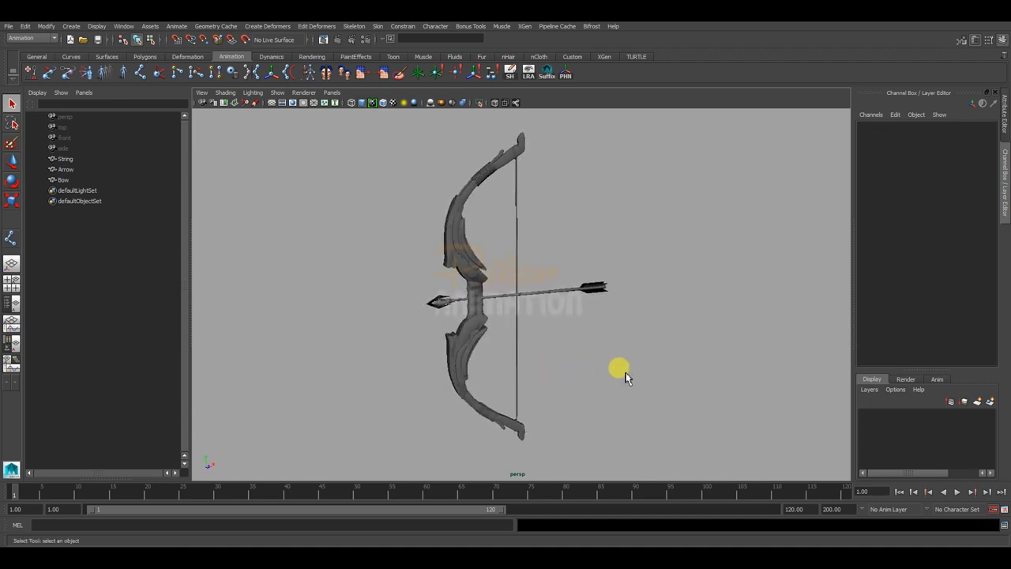
Put the Arrow on a new display layer, layer1, and hide that layer
click(565, 291)
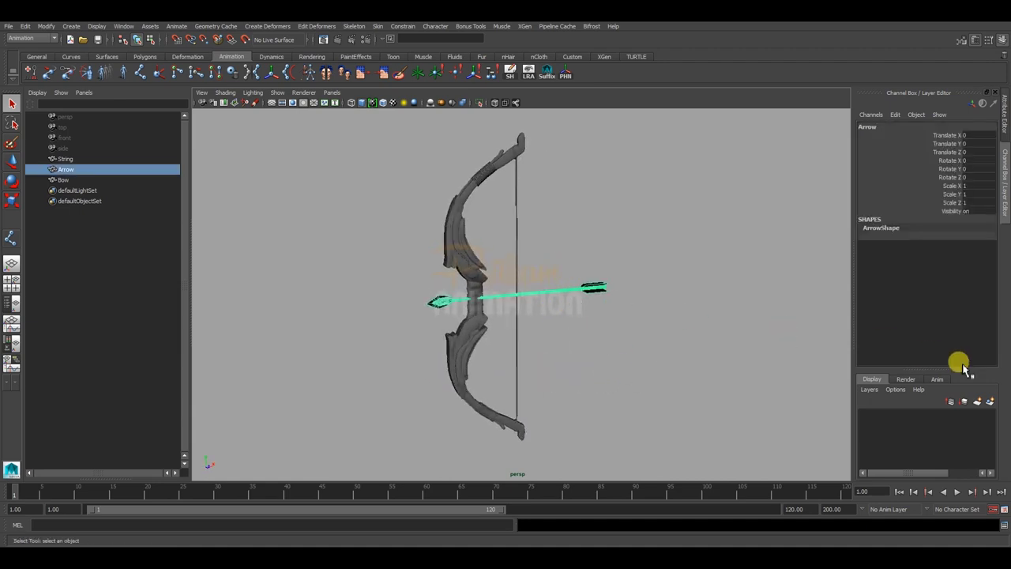
click(990, 401)
click(867, 415)
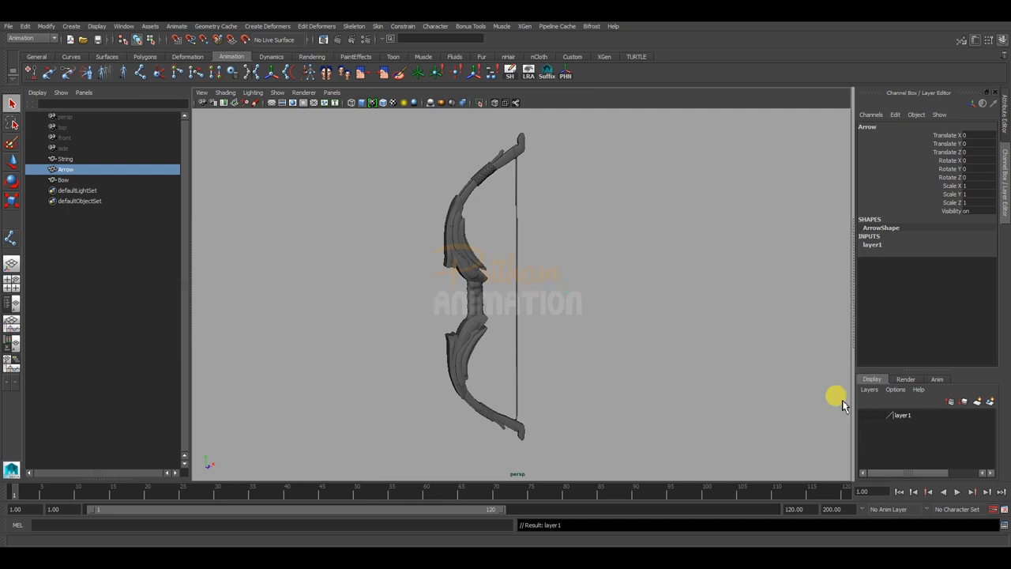
click(632, 343)
Select the Bow and zoom the front view onto its upper limb
click(474, 308)
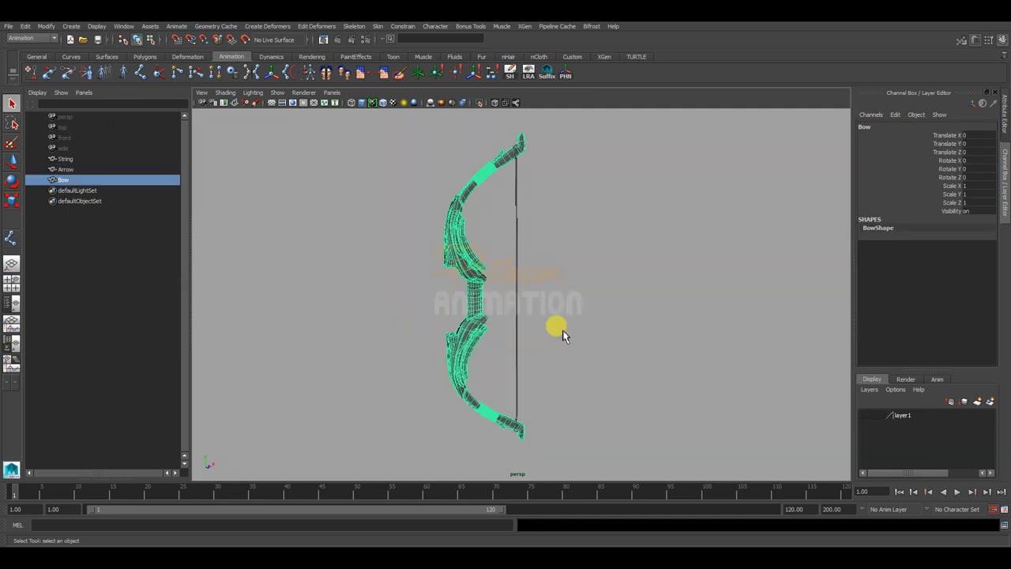
key(space)
click(11, 282)
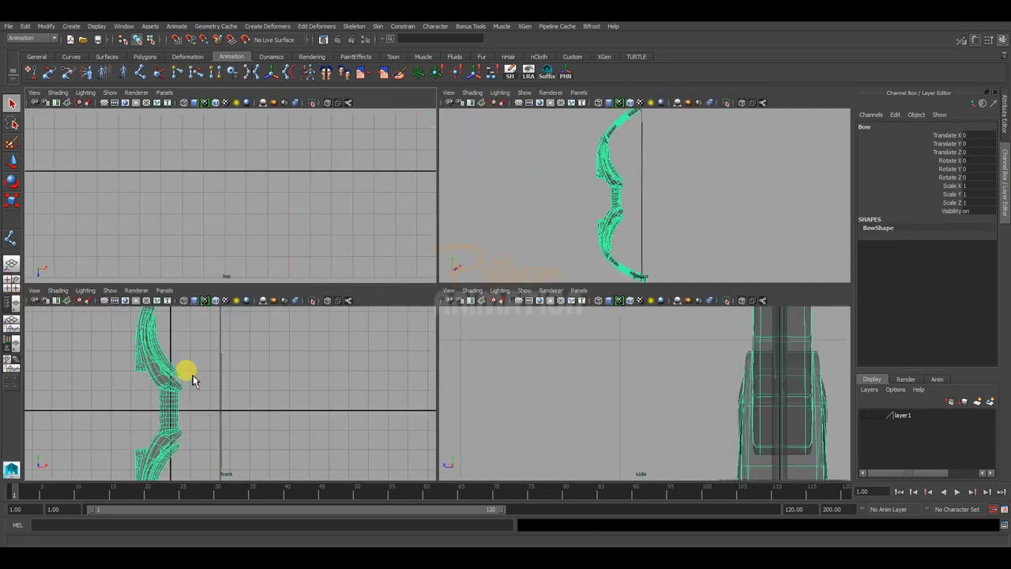
key(space)
mouse_move(427, 347)
alt+right_down()
mouse_move(484, 347)
mouse_move(208, 277)
alt+right_up()
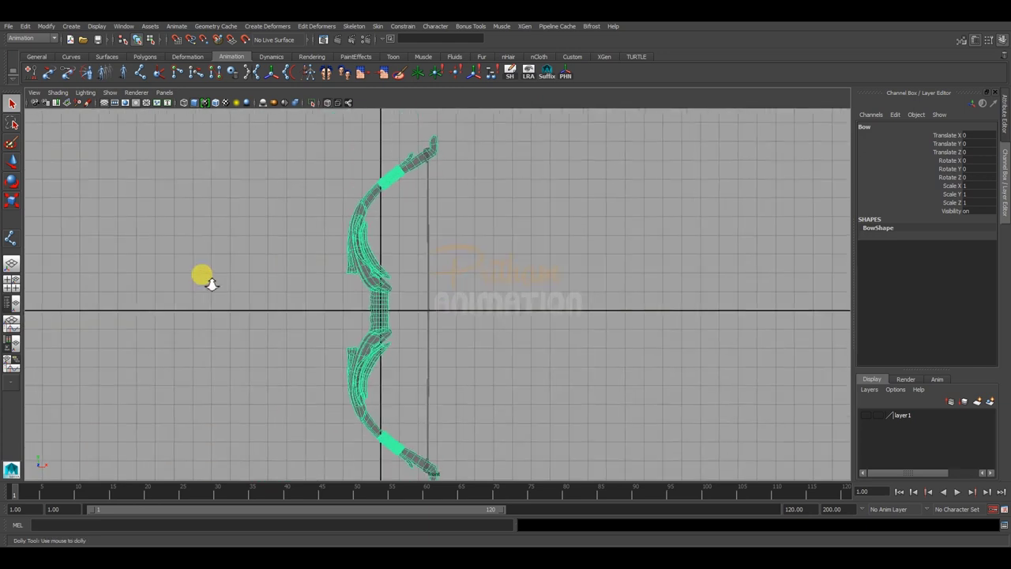
alt+middle_drag(387, 287, 469, 347)
mouse_move(470, 348)
alt+mouse_down()
mouse_move(688, 289)
mouse_move(483, 316)
alt+mouse_up()
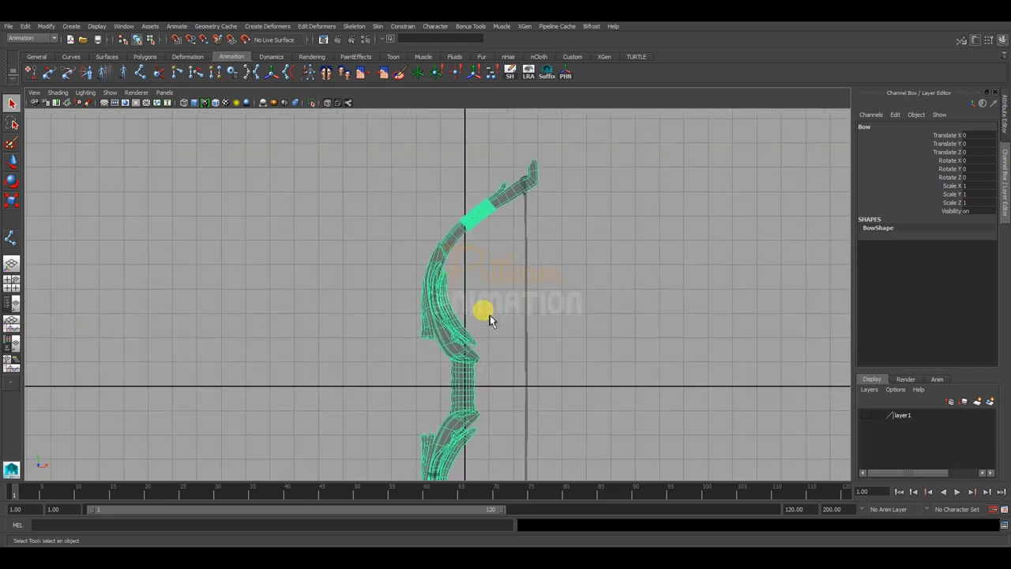
mouse_move(482, 316)
alt+middle_down()
mouse_move(650, 321)
mouse_move(524, 271)
alt+middle_up()
click(609, 323)
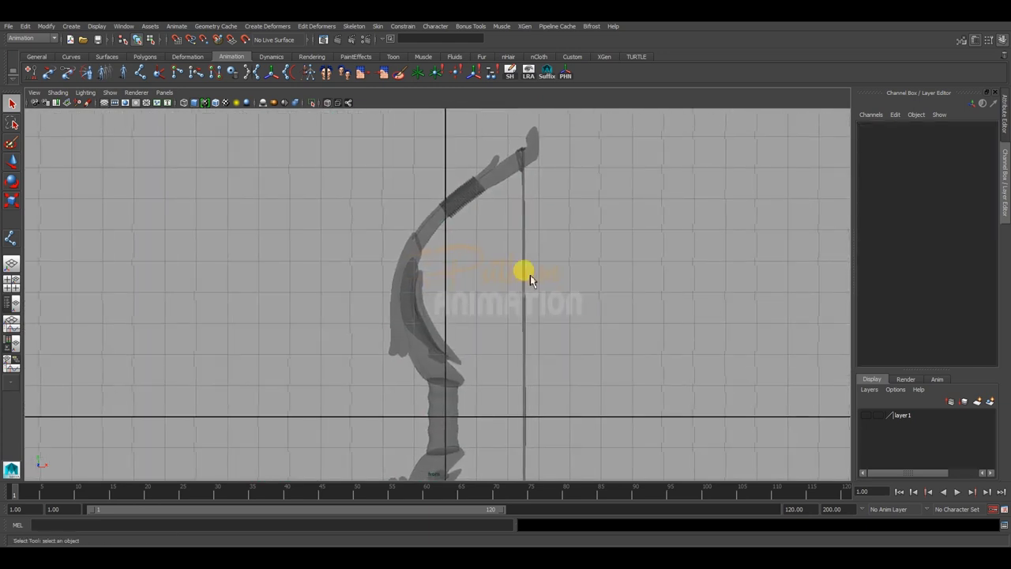
Place a seven-joint chain from the bow handle up the upper limb to the tip
double_click(140, 73)
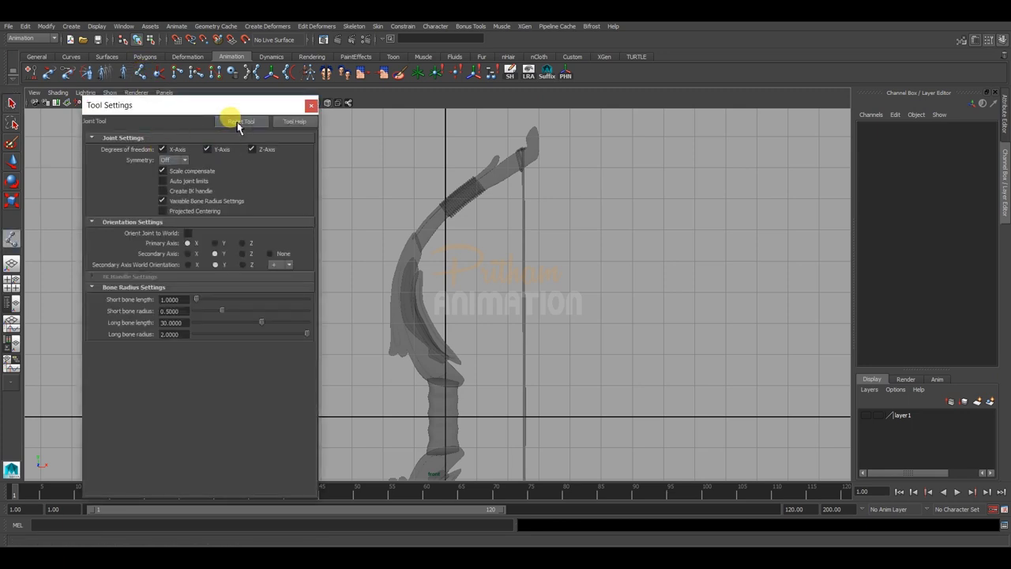
click(311, 106)
mouse_move(442, 354)
mouse_down()
mouse_move(444, 382)
mouse_move(422, 348)
mouse_up()
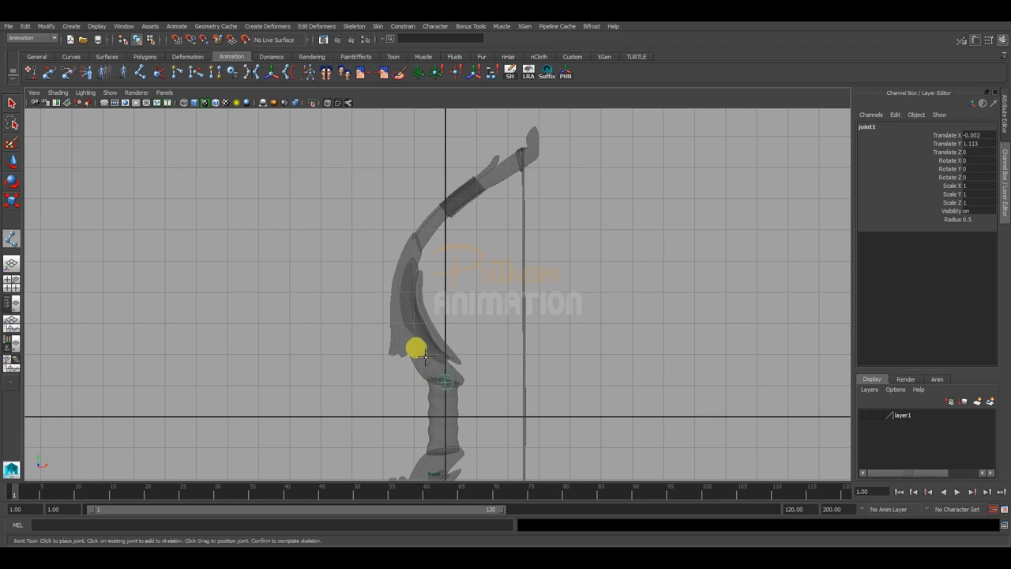
drag(404, 310, 404, 307)
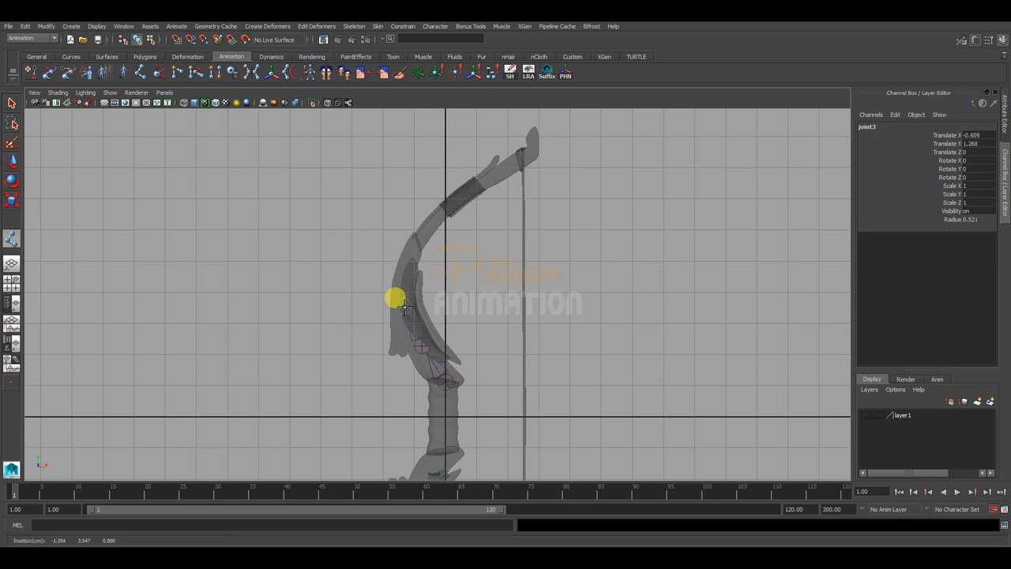
drag(404, 247, 412, 254)
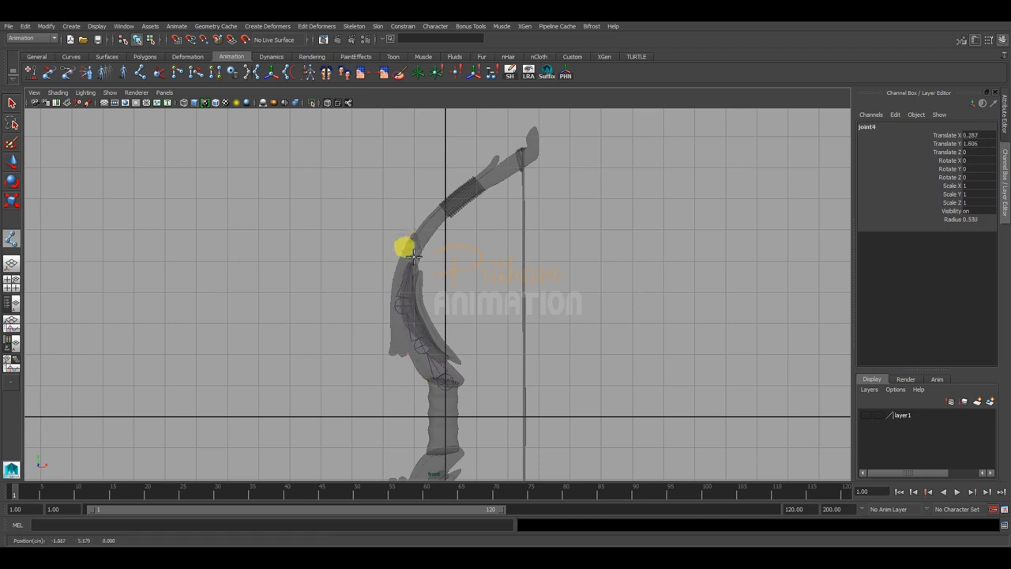
drag(440, 203, 445, 208)
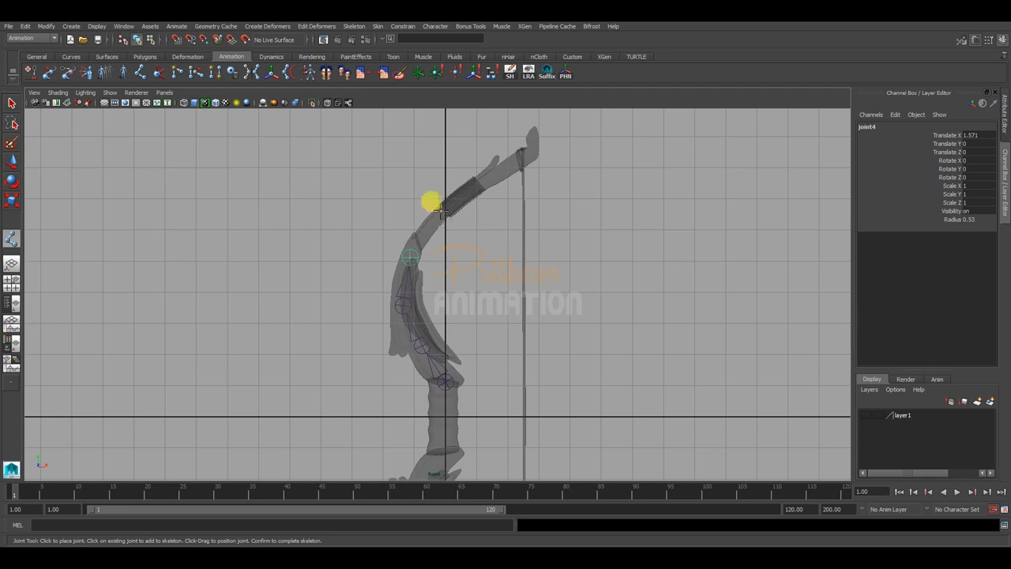
click(487, 181)
click(520, 161)
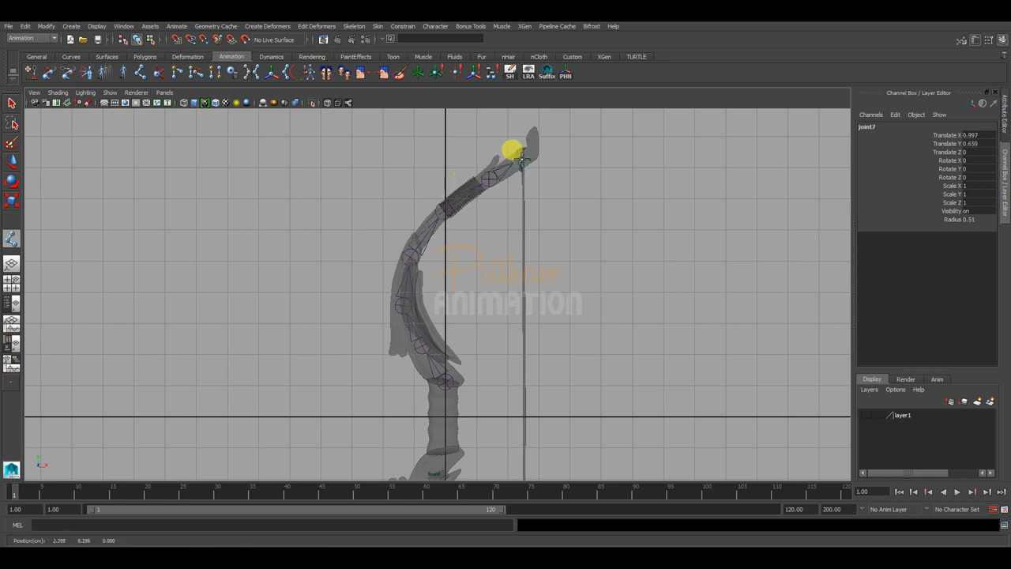
drag(524, 160, 522, 156)
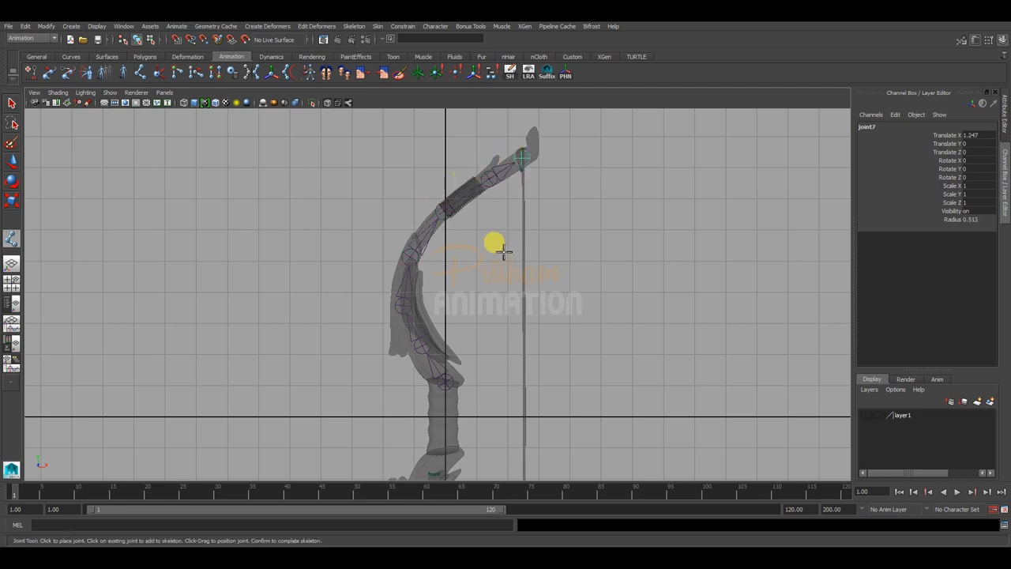
key(Return)
Return to the perspective view and orbit around to inspect the new joints
key(space)
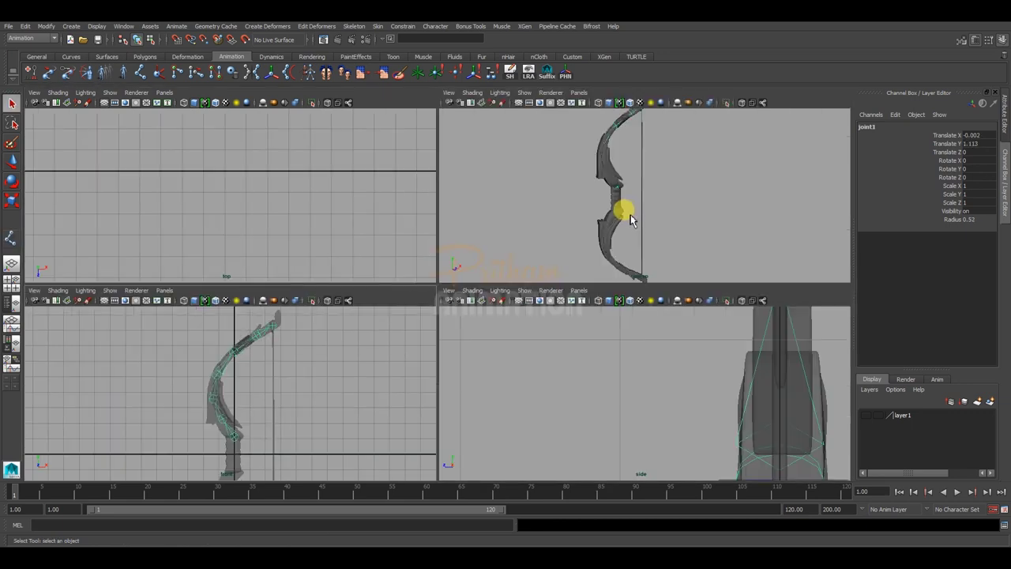
key(space)
mouse_move(539, 225)
alt+mouse_down()
mouse_move(514, 274)
mouse_move(521, 309)
mouse_move(494, 307)
mouse_move(492, 334)
mouse_move(492, 311)
mouse_move(524, 296)
mouse_move(516, 316)
mouse_move(524, 305)
mouse_move(542, 311)
mouse_move(582, 277)
alt+mouse_up()
Rename the root joint, joint1, to bow_up_01_jnt in the Channel Box
key(w)
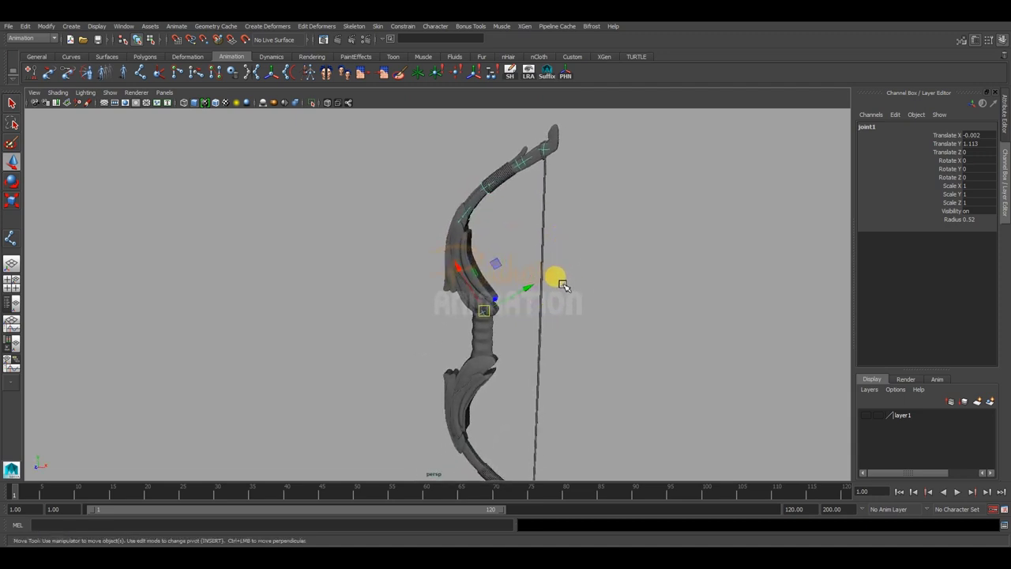
alt+middle_drag(479, 289, 531, 323)
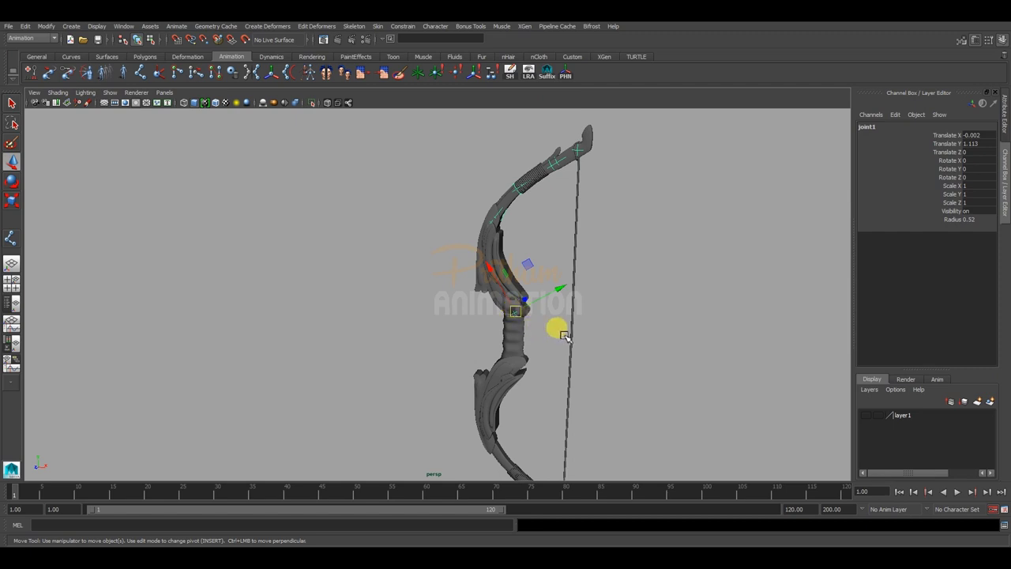
mouse_move(638, 303)
alt+mouse_down()
mouse_move(542, 312)
mouse_move(598, 293)
alt+mouse_up()
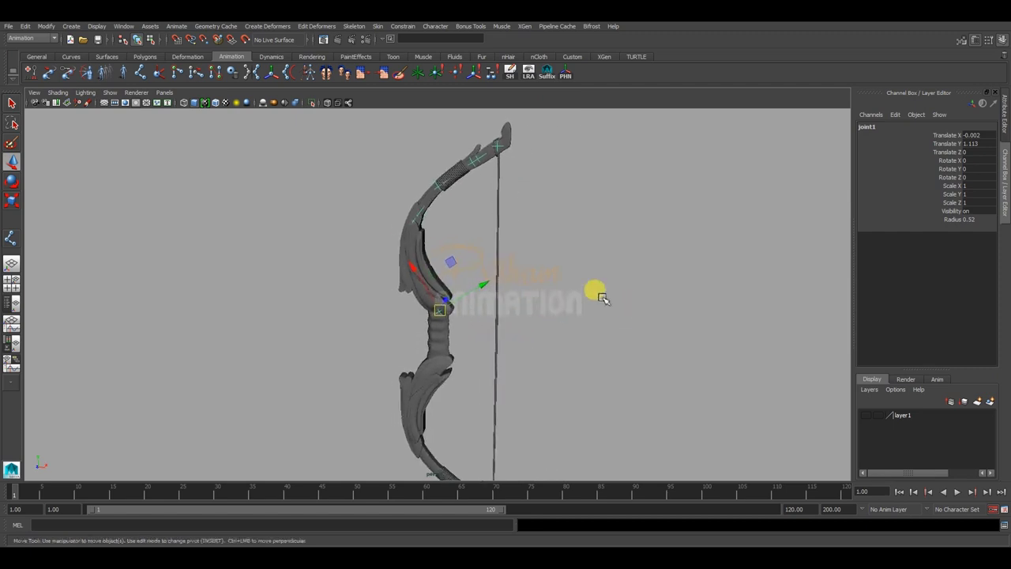
double_click(869, 128)
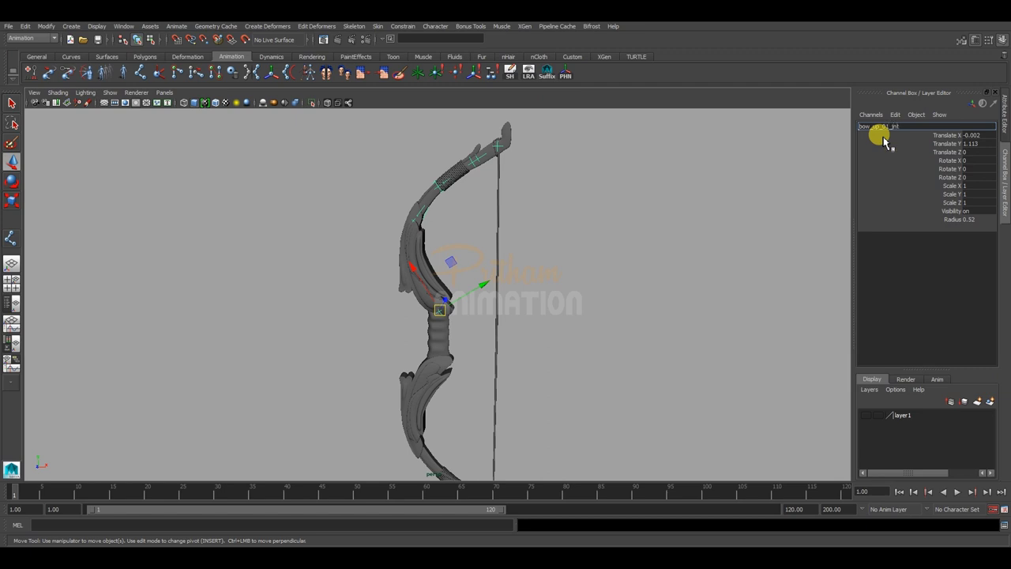
double_click(909, 127)
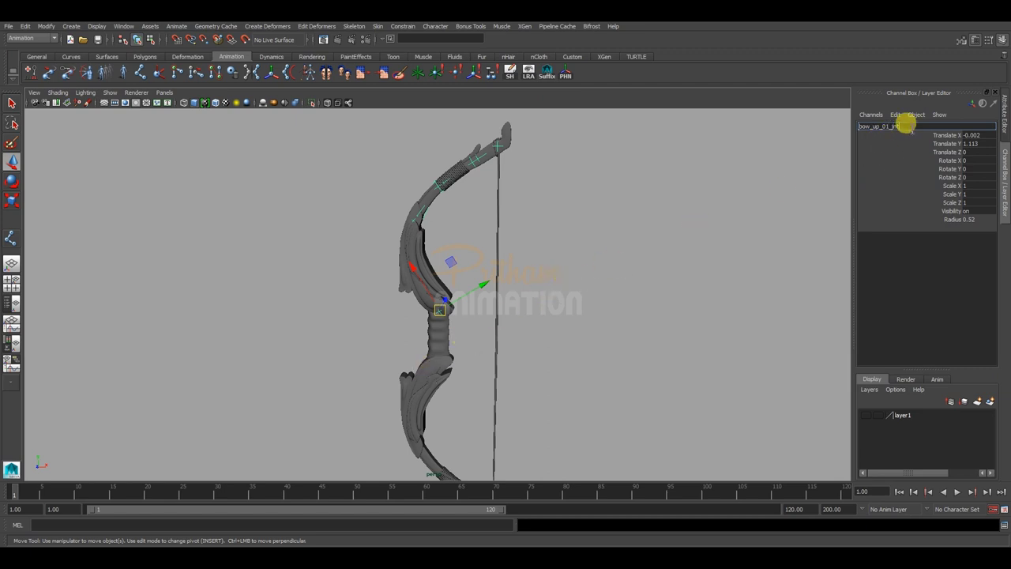
key(Return)
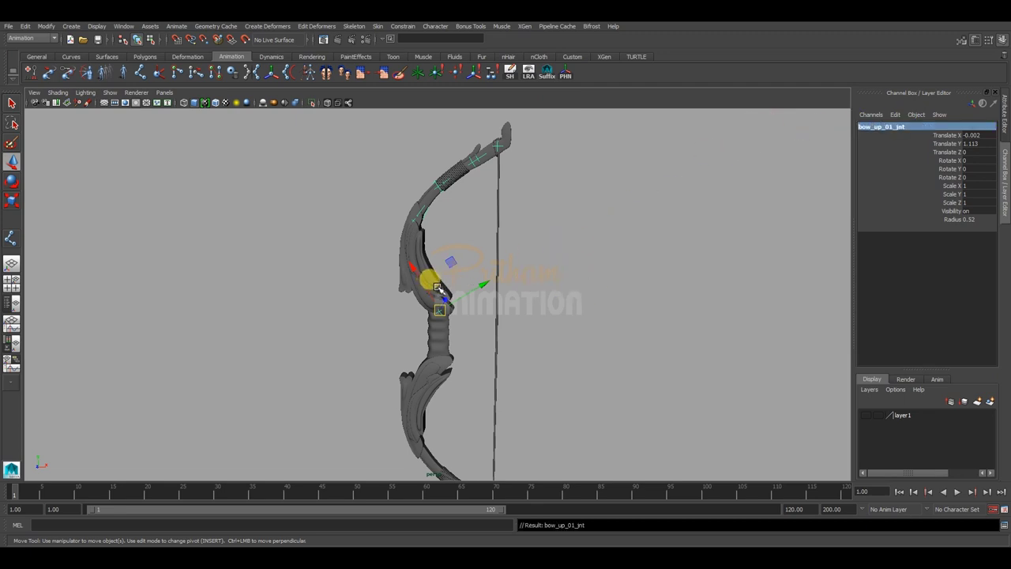
Select the second joint in the chain, joint2
key(q)
click(422, 273)
click(422, 276)
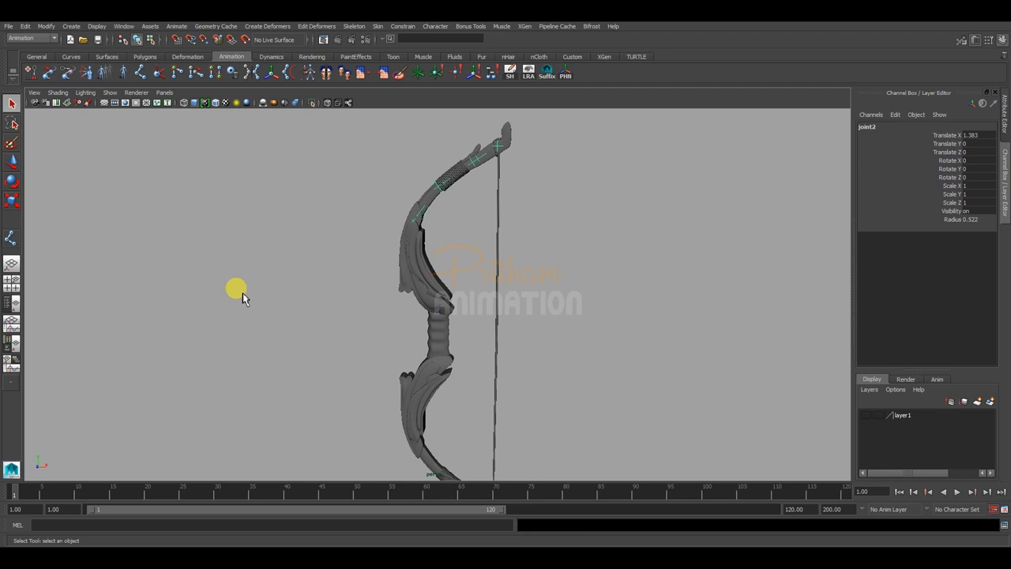
In the Outliner, rename joint2 through joint7 as bow_up_02_jnt to bow_up_07_jnt
click(33, 310)
shift+click(41, 192)
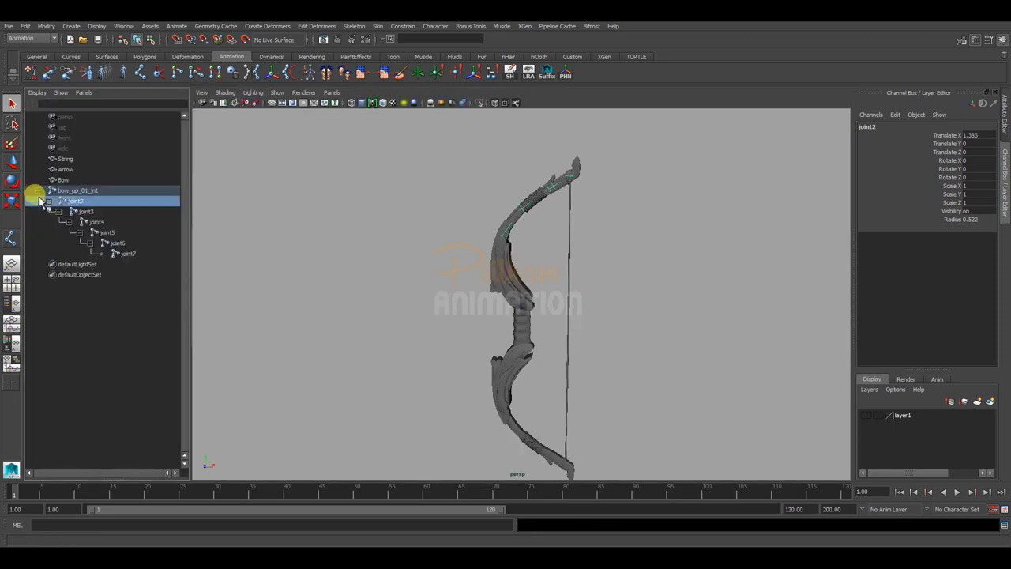
double_click(77, 200)
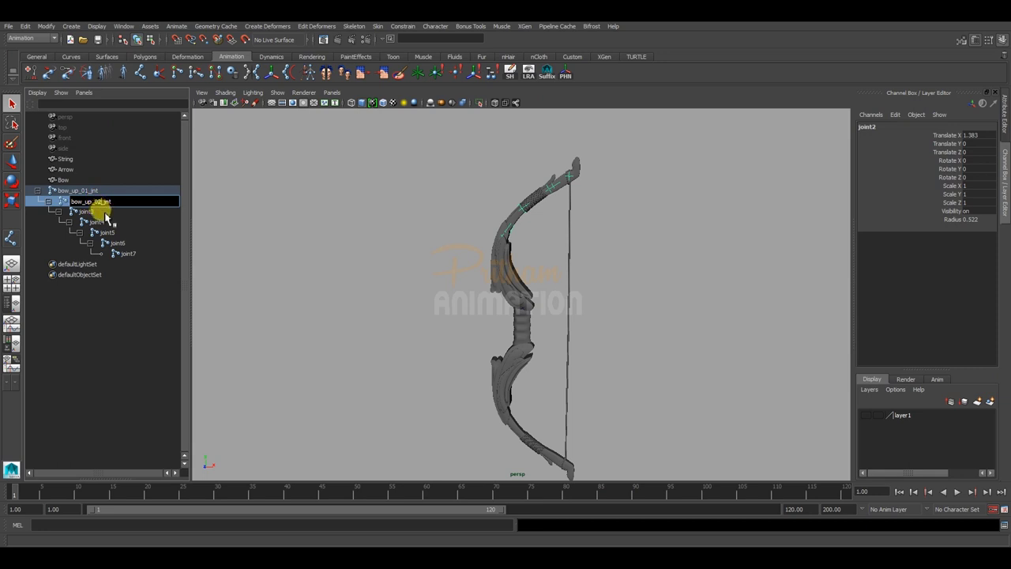
double_click(101, 211)
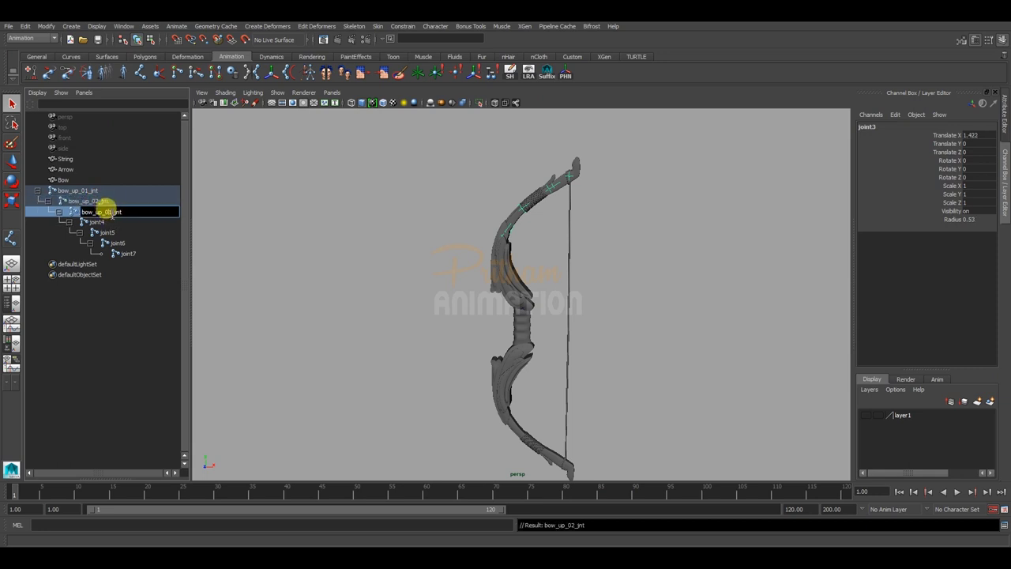
double_click(101, 222)
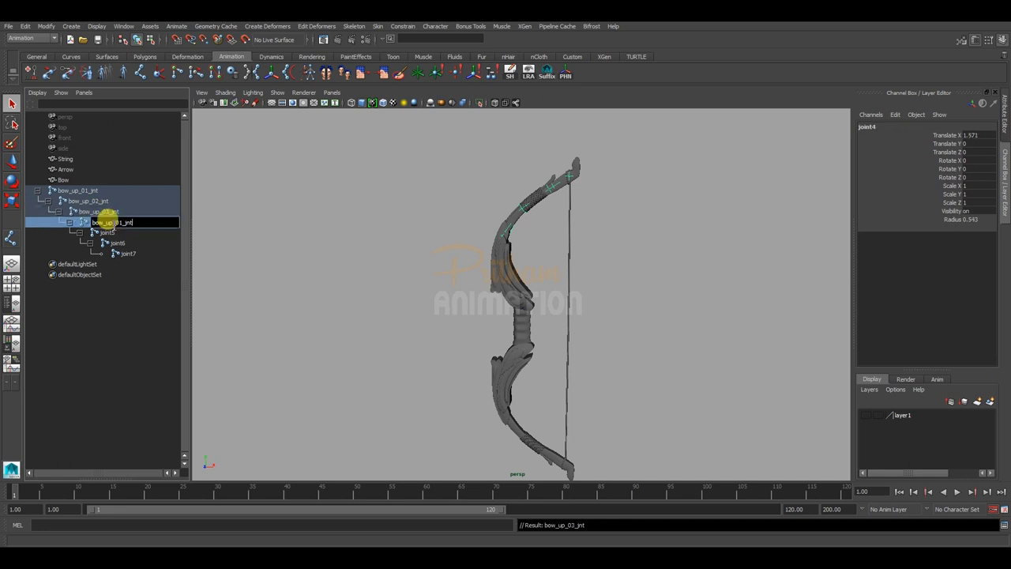
double_click(112, 232)
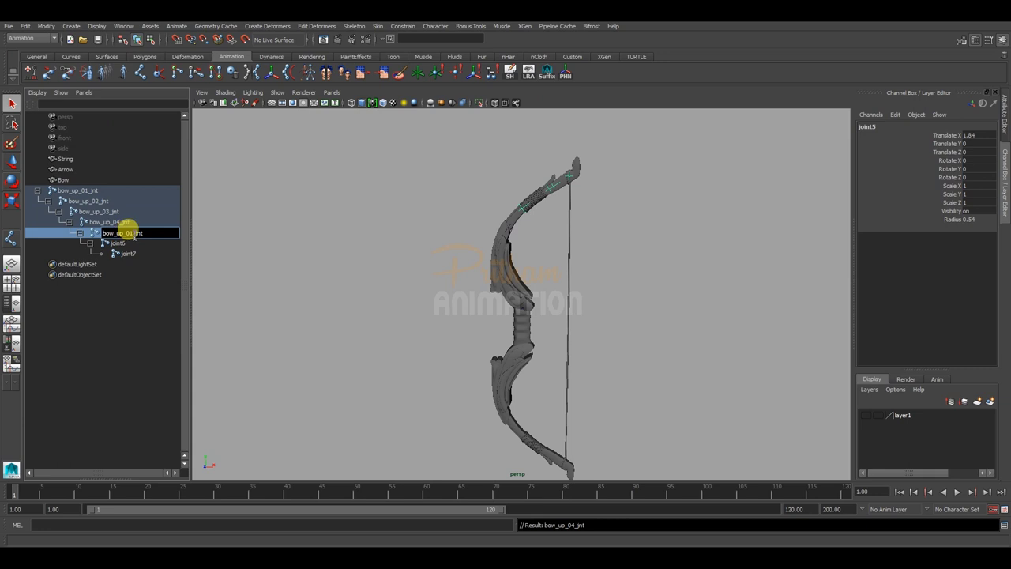
text(5)
double_click(123, 243)
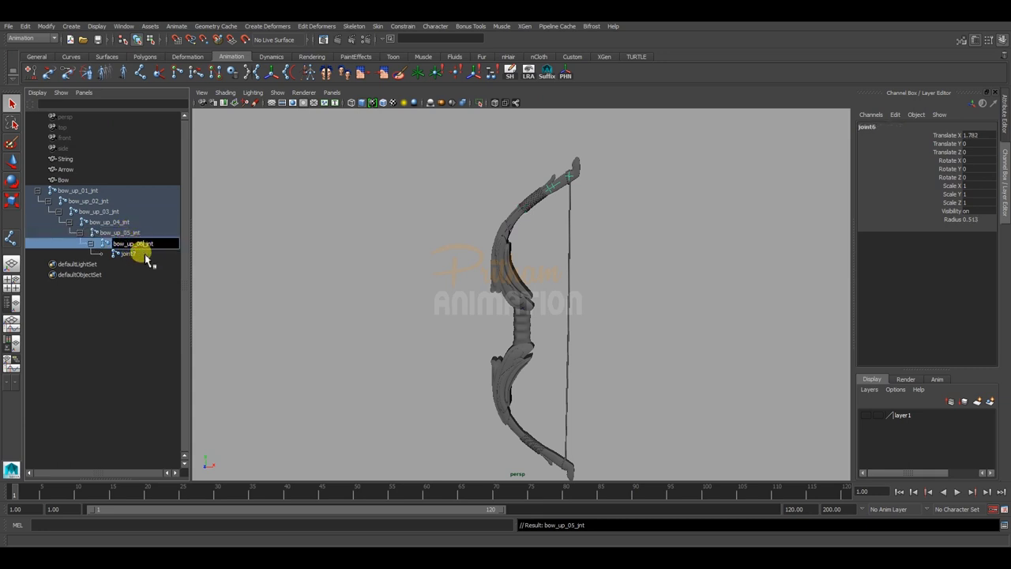
double_click(141, 253)
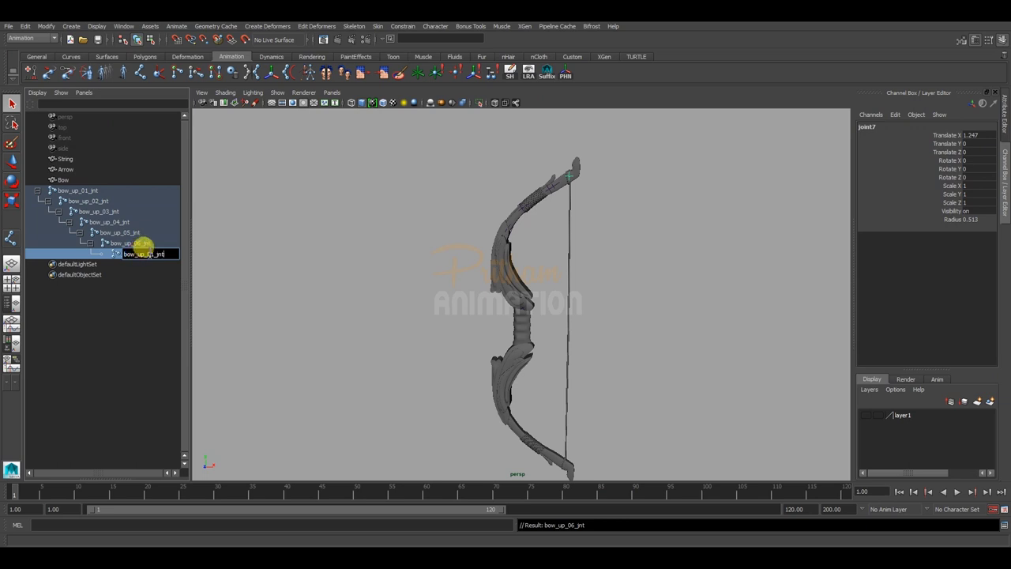
key(BackSpace)
Finish naming the last joint bow_up_07_jnt and recentre the view on the bow
text(7)
click(335, 296)
alt+drag(542, 327, 518, 282)
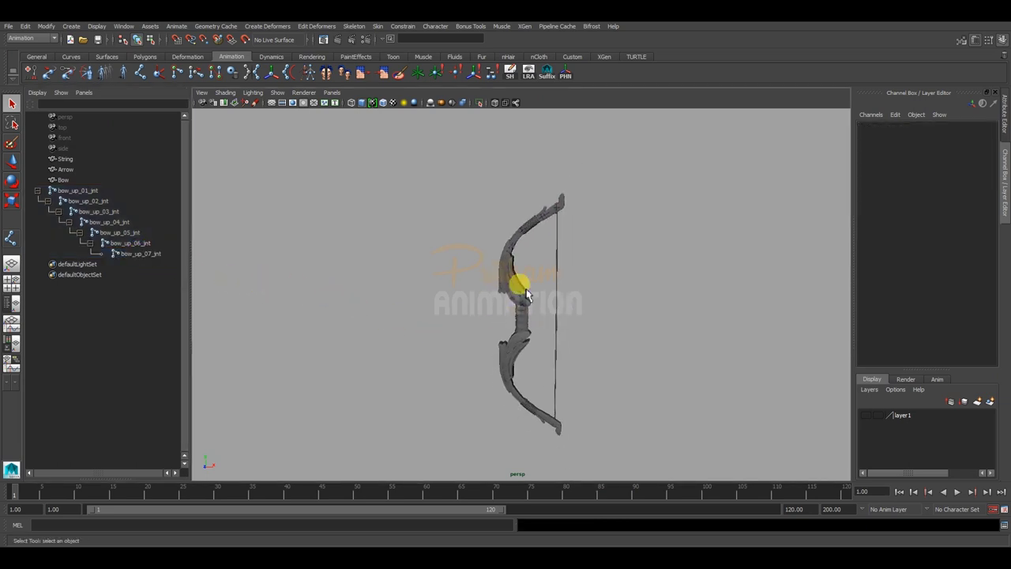
alt+middle_drag(519, 282, 496, 270)
alt+drag(496, 271, 494, 266)
scroll(519, 276, up, 2)
scroll(508, 282, up, 2)
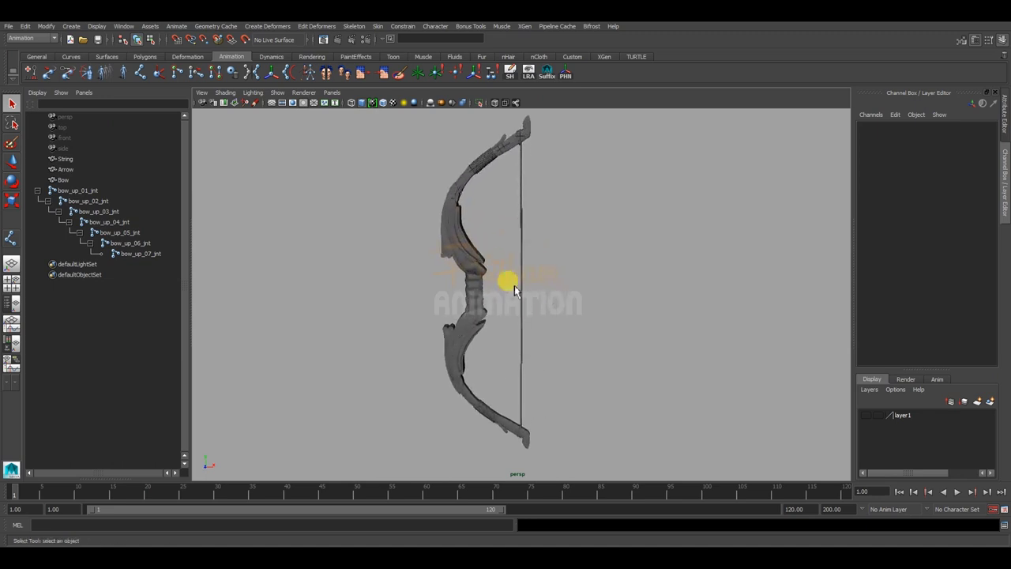
Select bow_up_01_jnt and frame the bow straight-on in a full-size front view
click(478, 270)
alt+drag(478, 271, 487, 277)
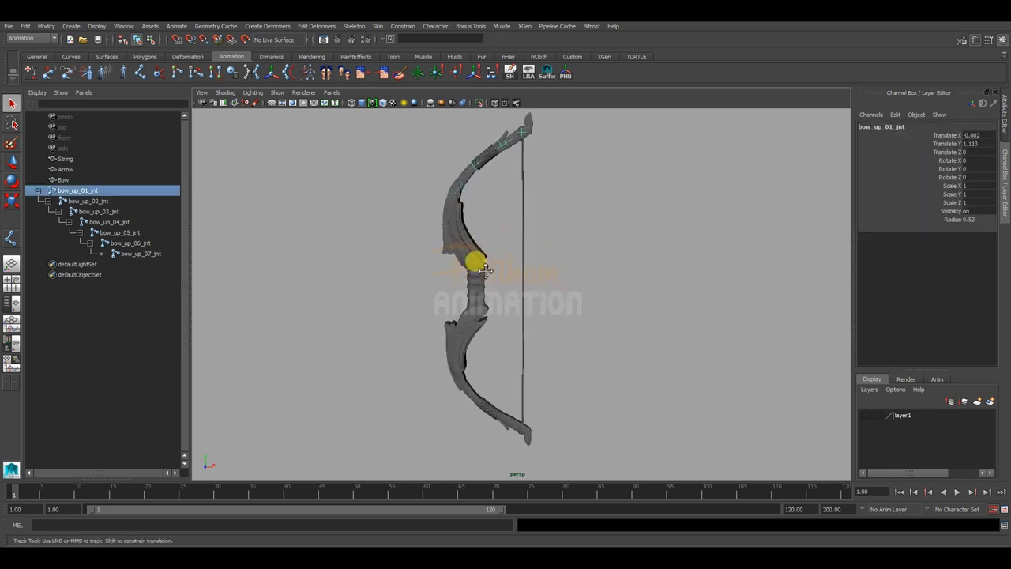
key(space)
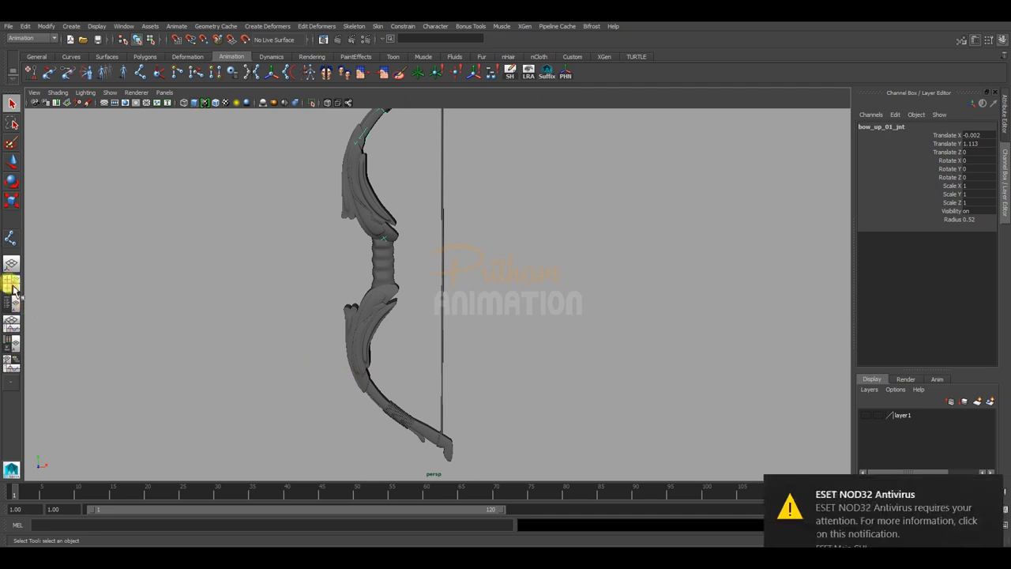
key(space)
key(space)
alt+drag(525, 350, 301, 283)
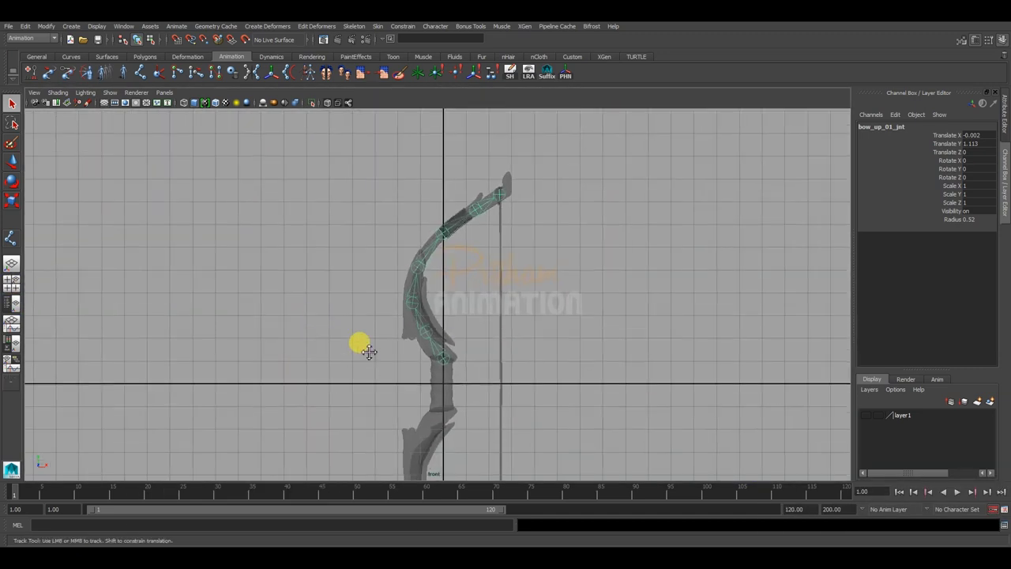
alt+middle_drag(301, 283, 288, 310)
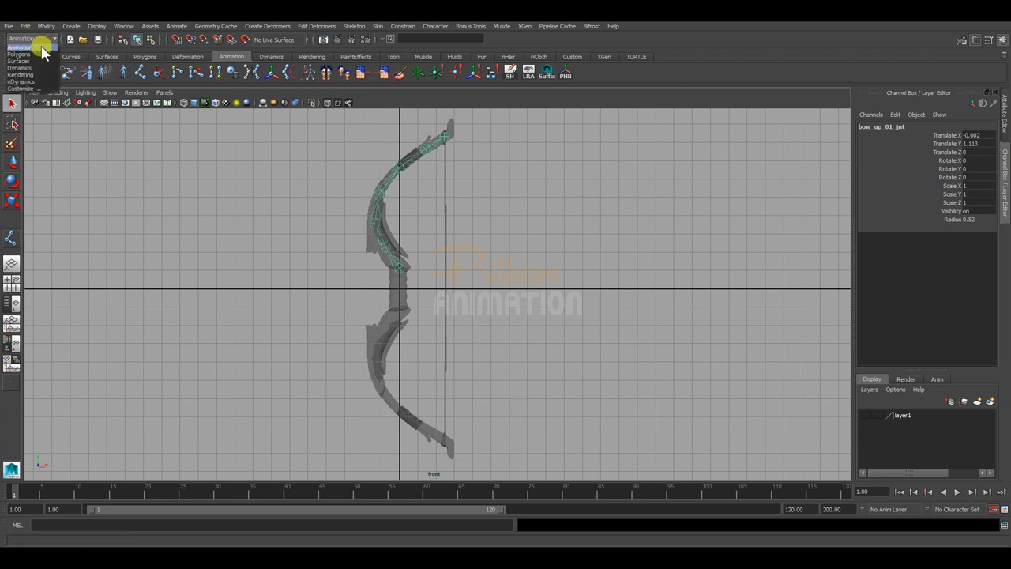
Mirror the upper joints across XZ, replacing _up_ with _down_ in the new names
click(402, 26)
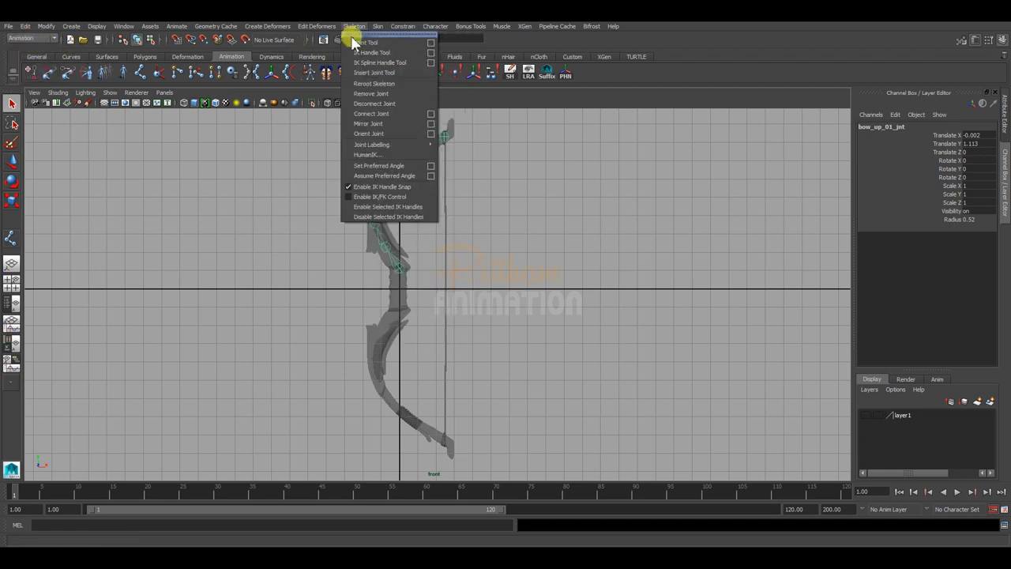
click(431, 124)
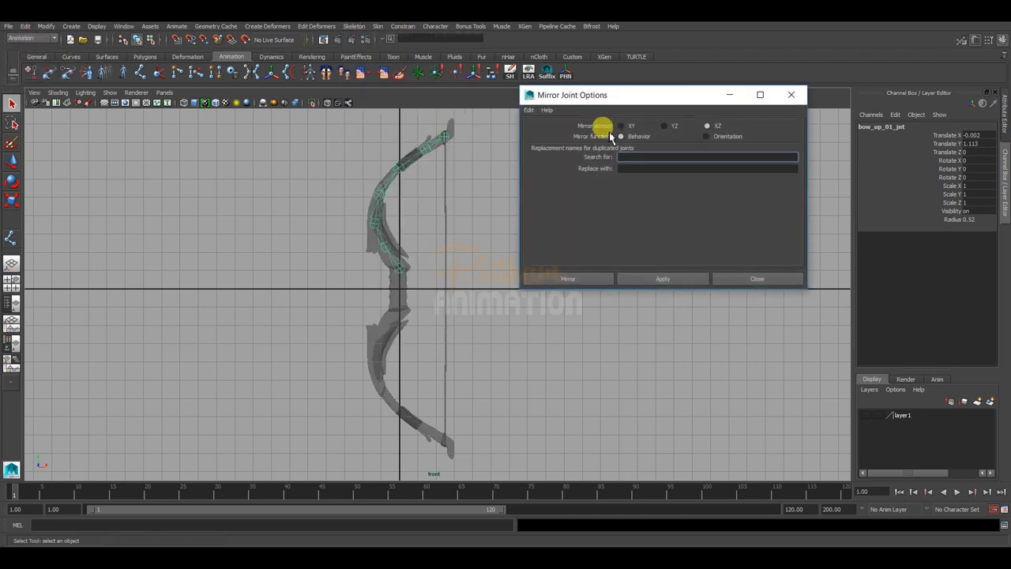
click(621, 125)
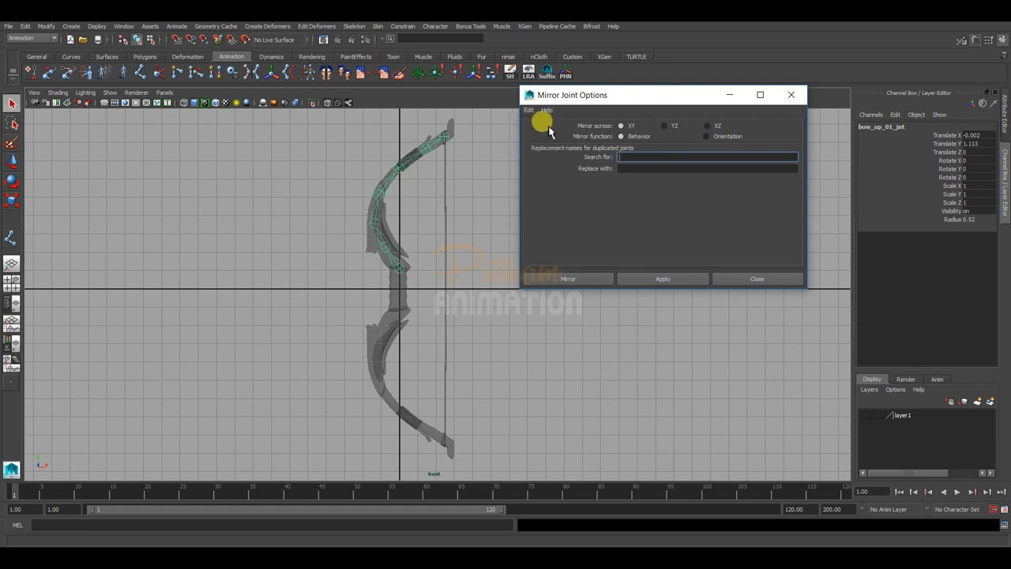
drag(653, 101, 688, 92)
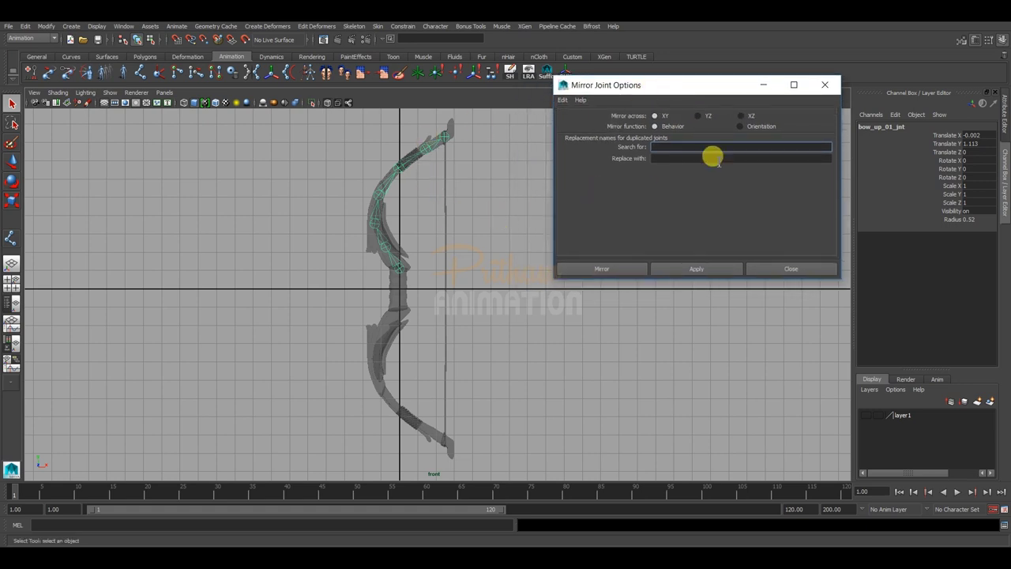
click(746, 116)
text(up_)
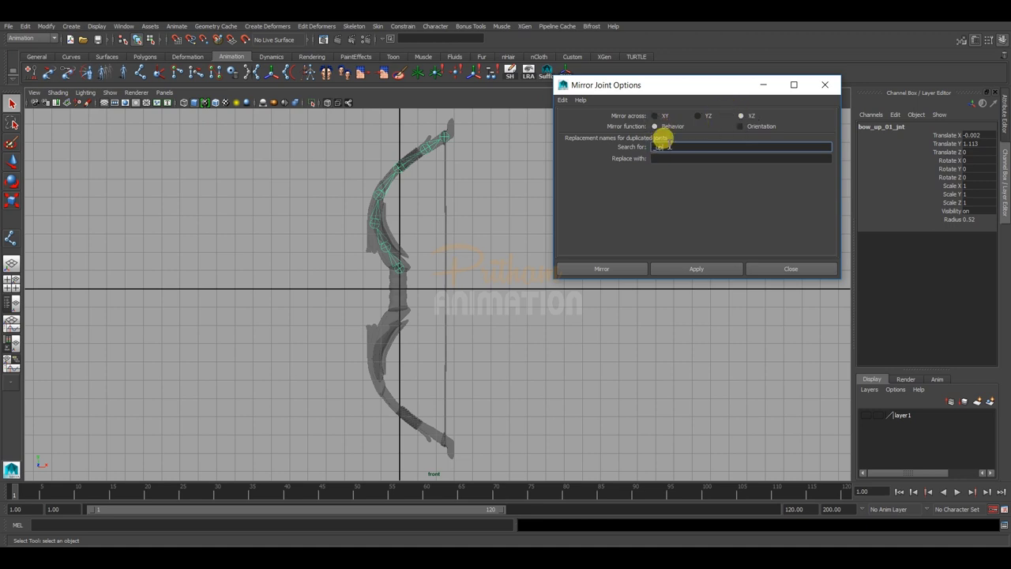
key(Tab)
text(_down_)
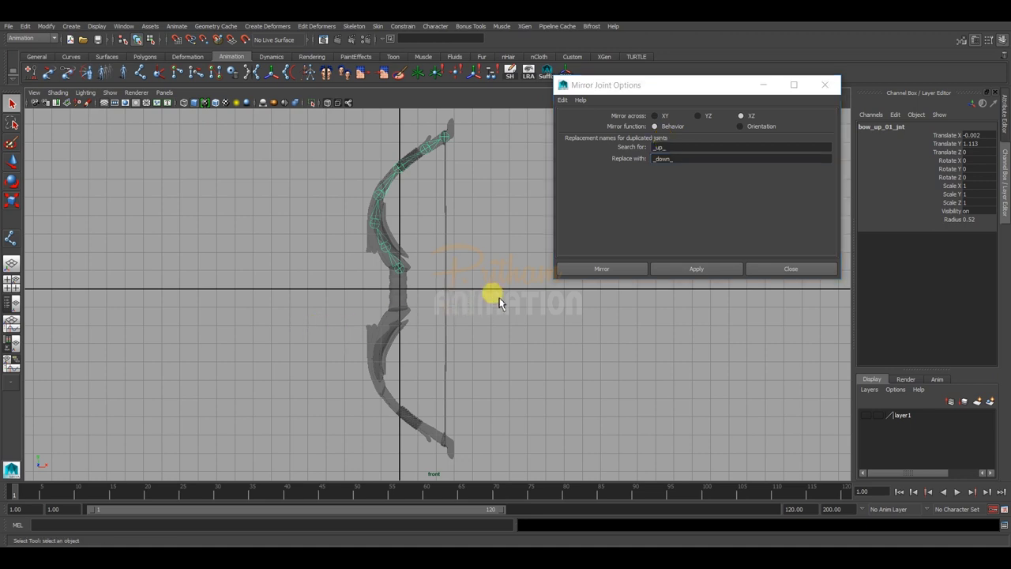
click(612, 269)
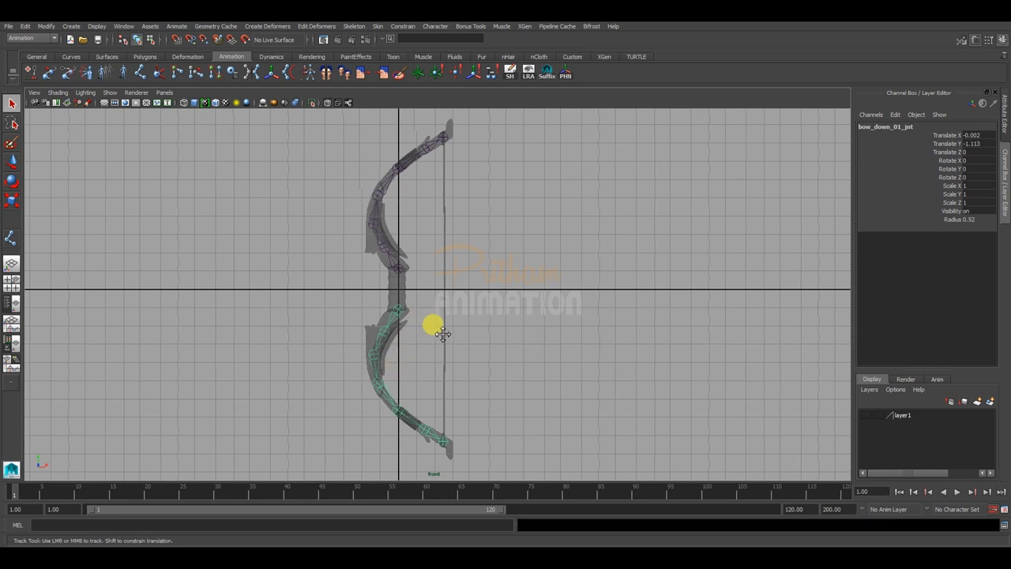
Switch to the front view and zoom in close on the bow's grip with the Joint Tool active
alt+middle_drag(465, 321, 483, 326)
key(space)
key(space)
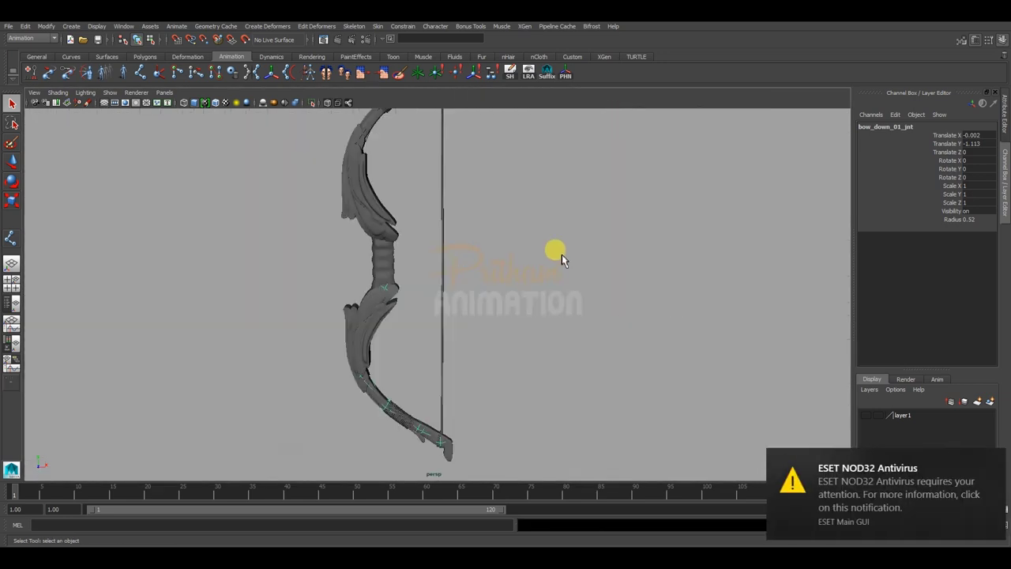
key(space)
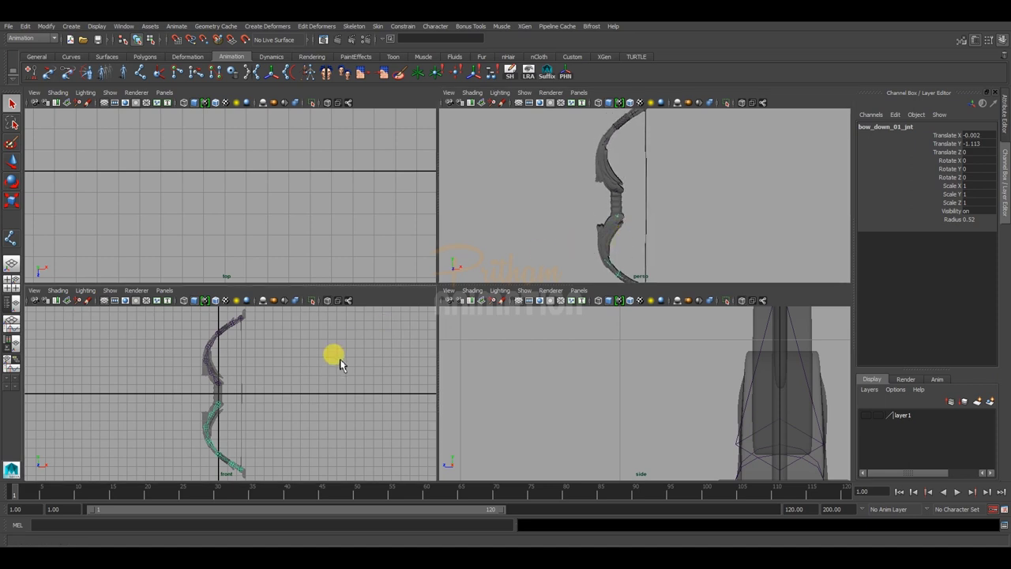
key(space)
mouse_move(454, 330)
alt+right_down()
mouse_move(537, 309)
mouse_move(530, 325)
alt+right_up()
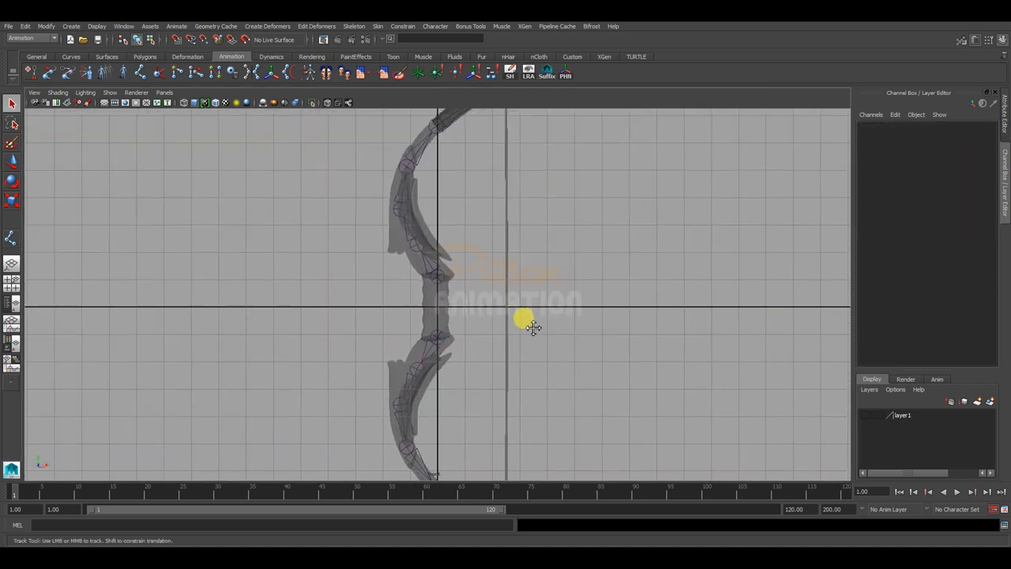
click(143, 73)
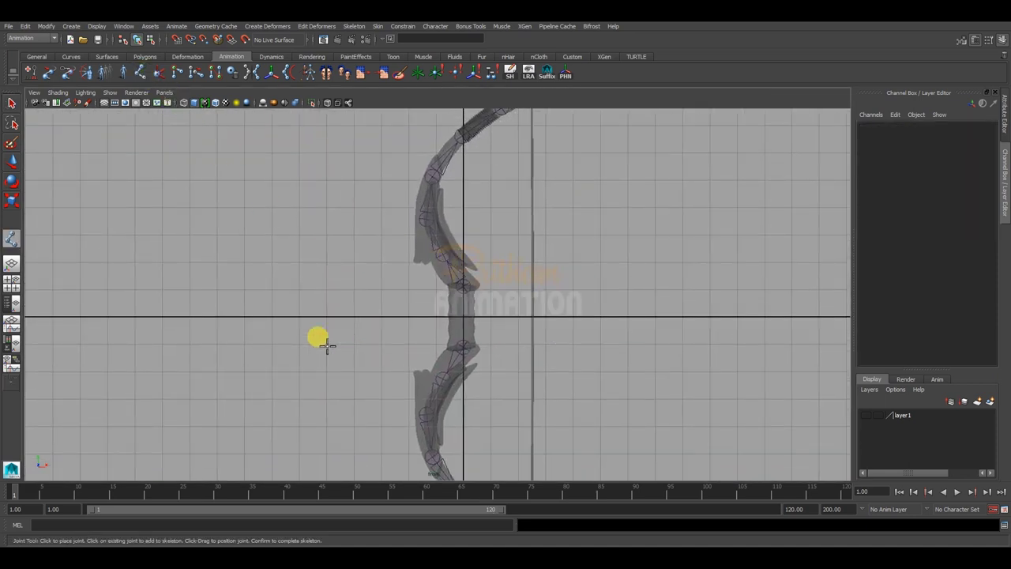
alt+right_drag(319, 339, 557, 361)
alt+middle_drag(557, 361, 506, 302)
Place a centre joint at the grip and parent bow_up_01_jnt and bow_down_01_jnt under it
click(483, 313)
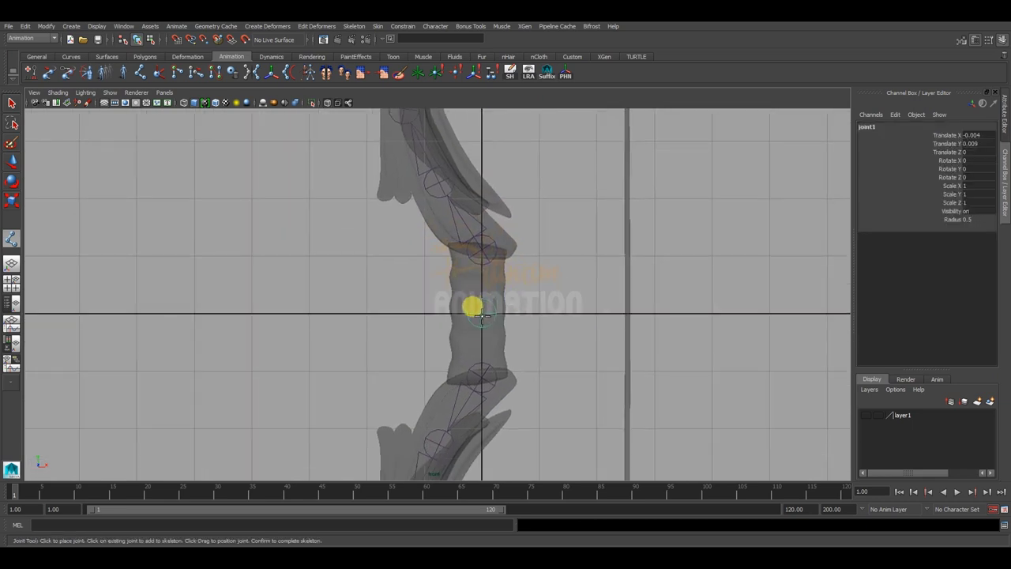
key(q)
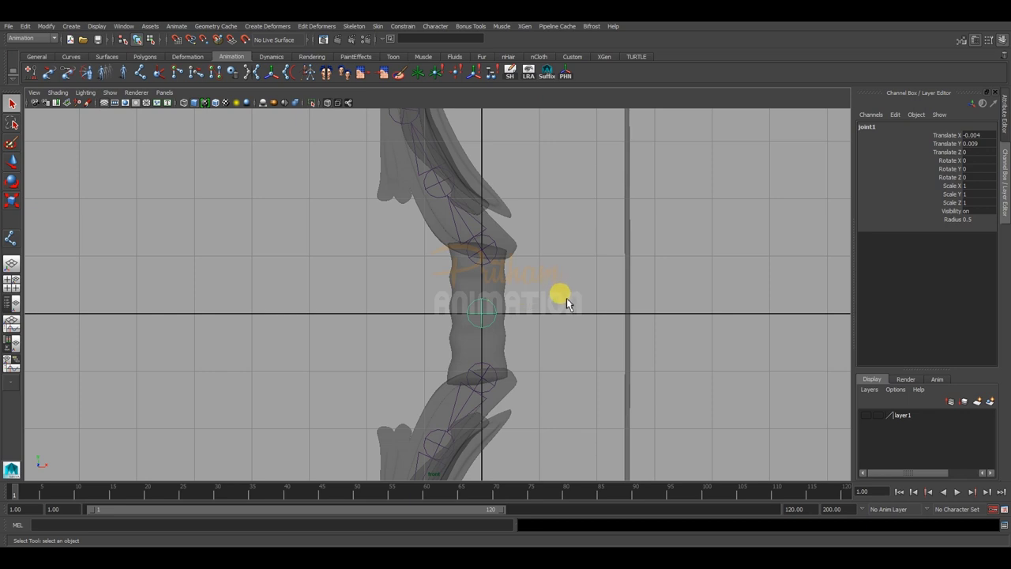
click(506, 286)
click(491, 251)
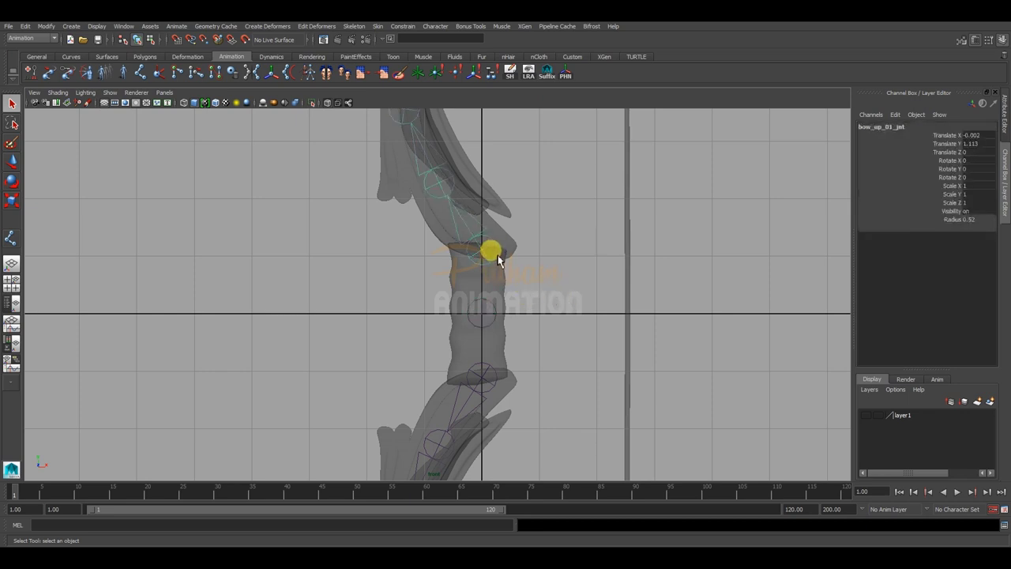
click(489, 375)
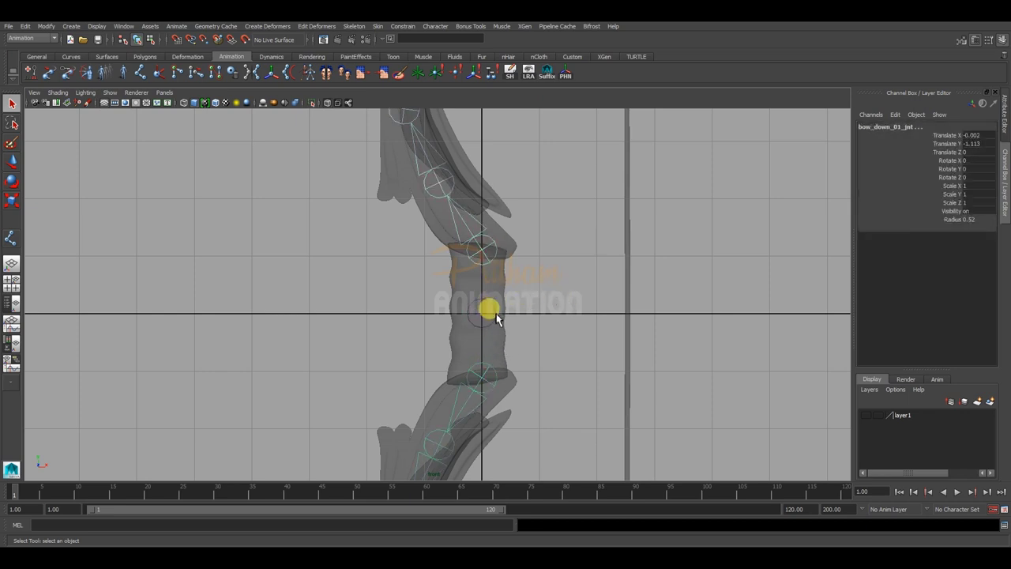
click(488, 313)
key(p)
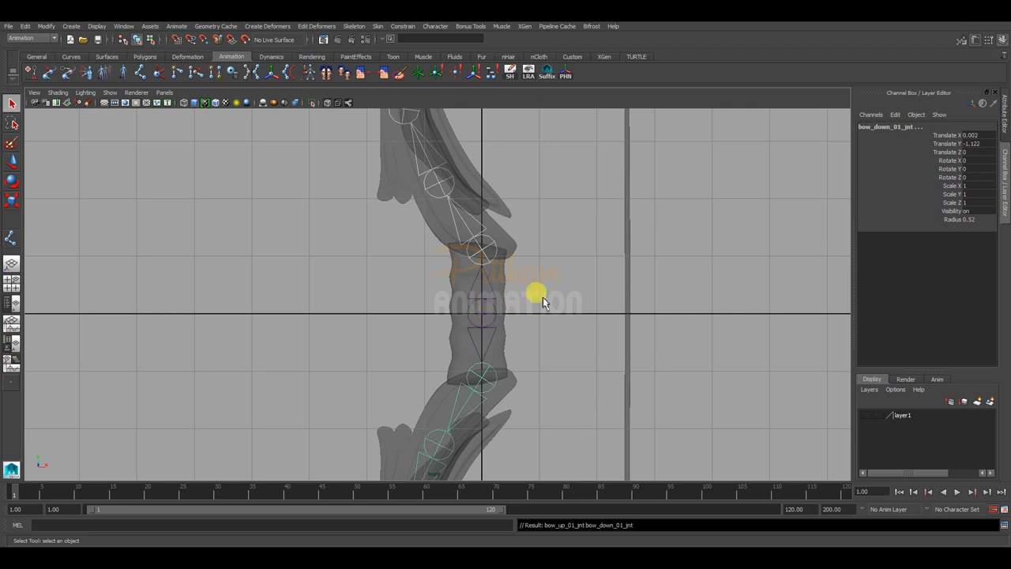
Orbit to an angled perspective view and turn on Wireframe on Shaded
click(559, 285)
key(space)
key(space)
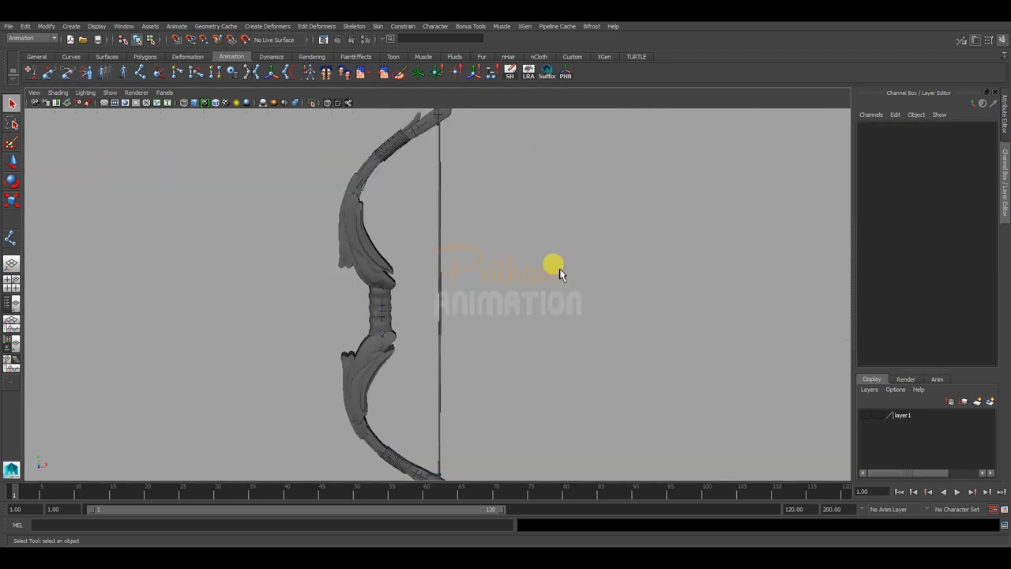
mouse_move(559, 273)
alt+mouse_down()
mouse_move(546, 310)
mouse_move(374, 195)
alt+mouse_up()
click(348, 103)
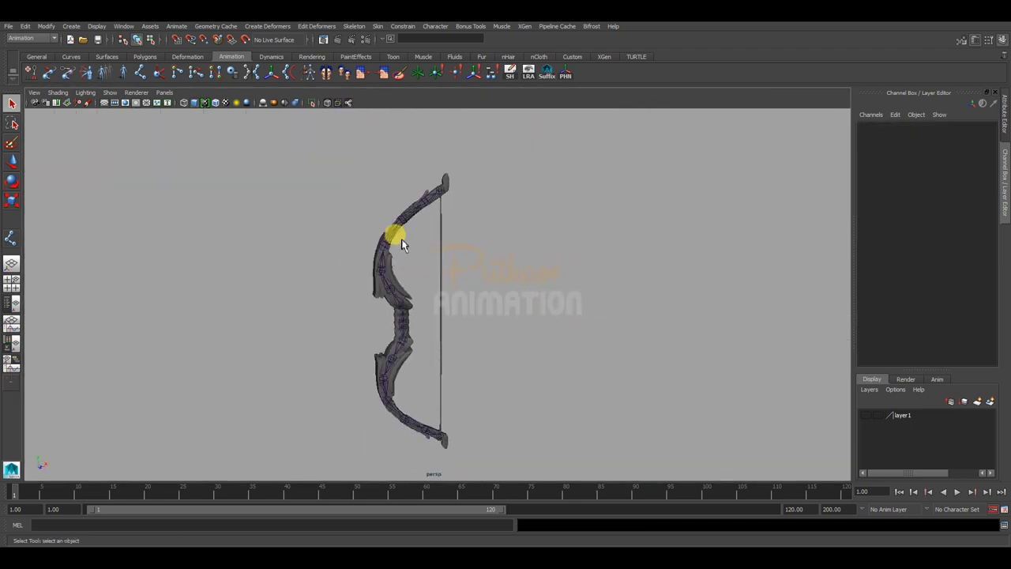
alt+drag(395, 233, 428, 297)
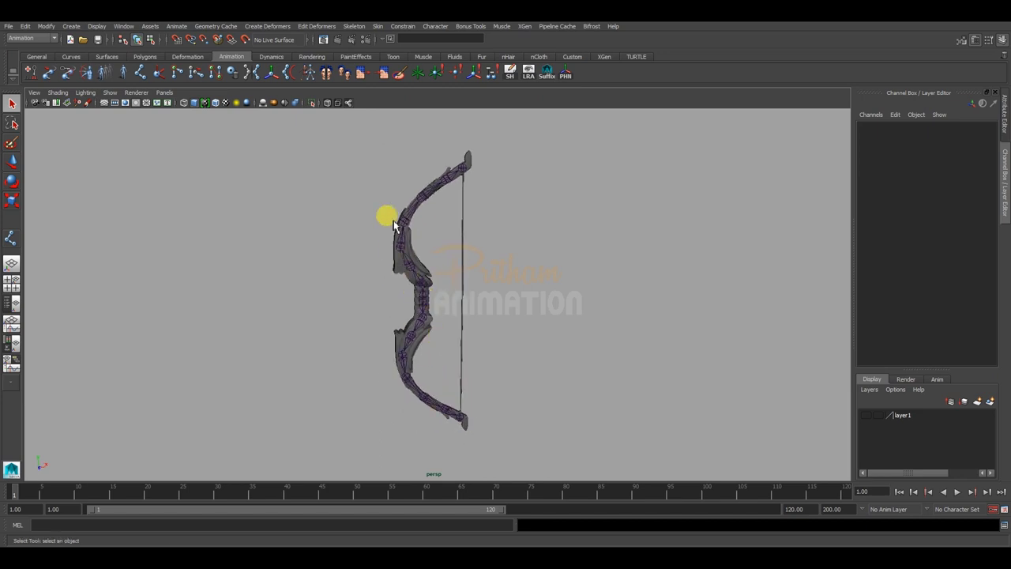
Select the root joint joint1 together with the Bow mesh
click(424, 301)
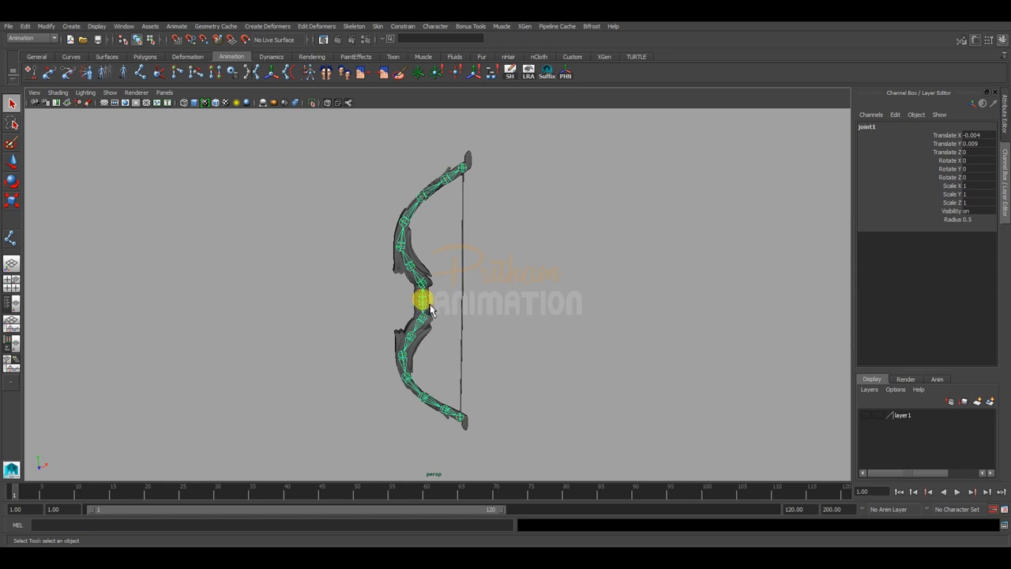
key(w)
mouse_move(434, 316)
alt+mouse_down()
mouse_move(447, 350)
mouse_move(529, 339)
alt+mouse_up()
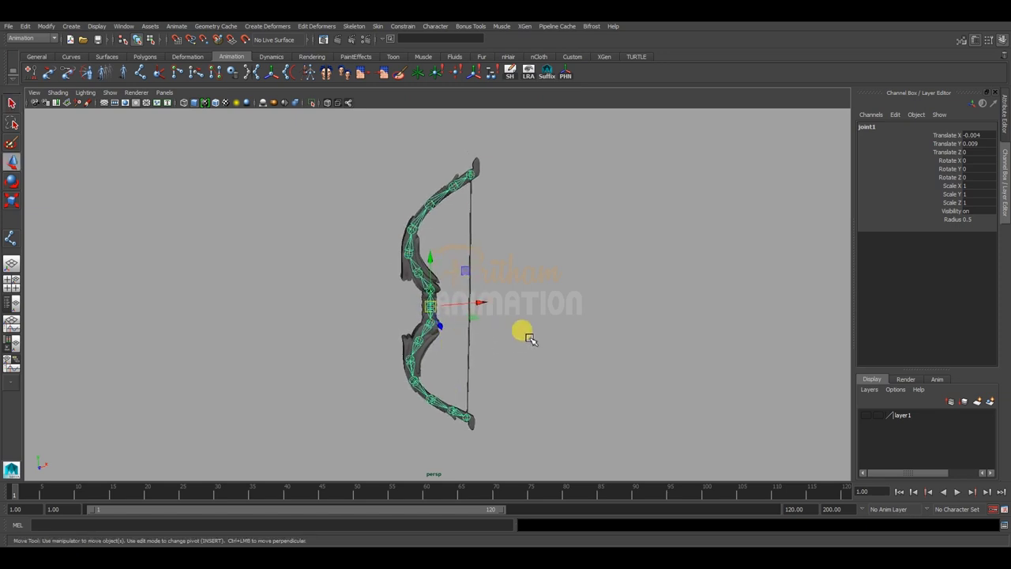
click(334, 336)
alt+right_drag(334, 337, 431, 318)
click(426, 316)
mouse_move(426, 316)
alt+mouse_down()
mouse_move(434, 298)
mouse_move(357, 326)
alt+mouse_up()
click(432, 300)
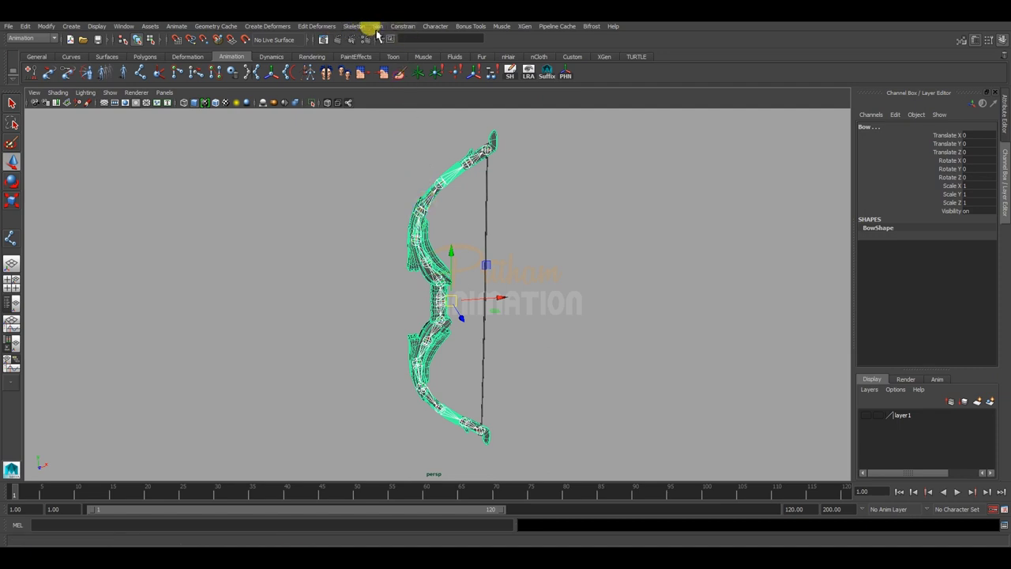
Open the Skin > Smooth Bind options and reset them to their default settings
click(377, 31)
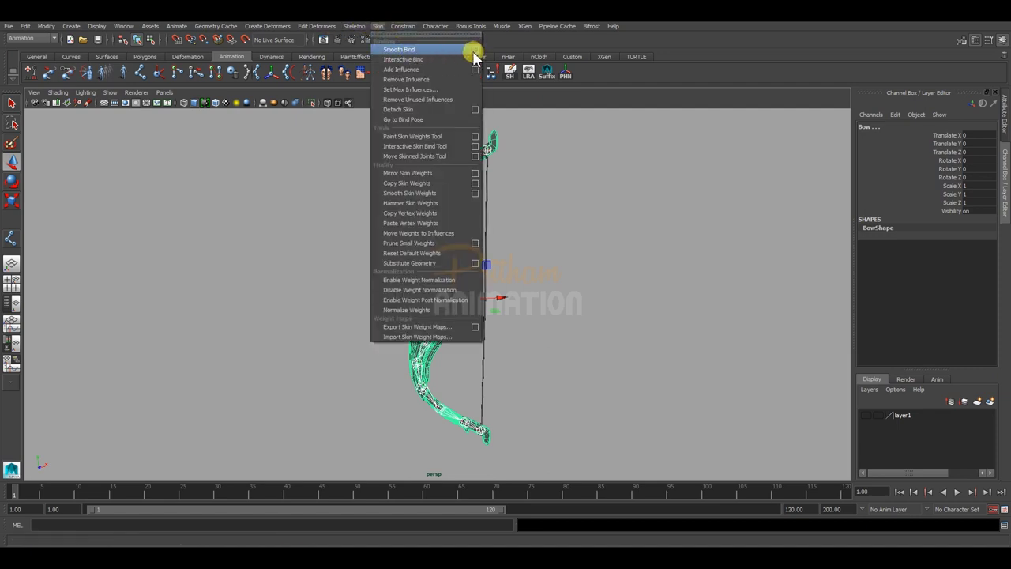
click(473, 53)
click(562, 101)
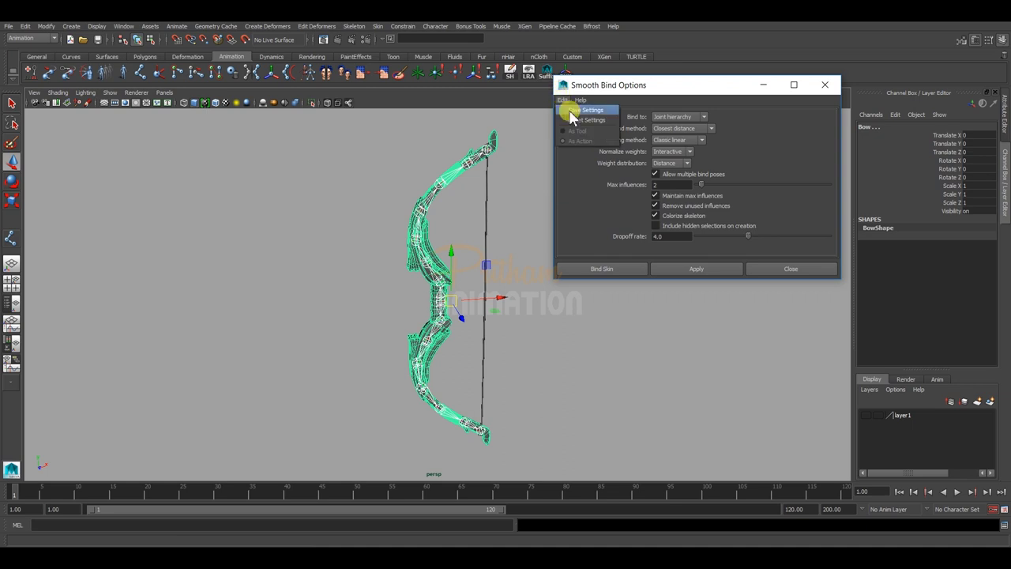
click(574, 111)
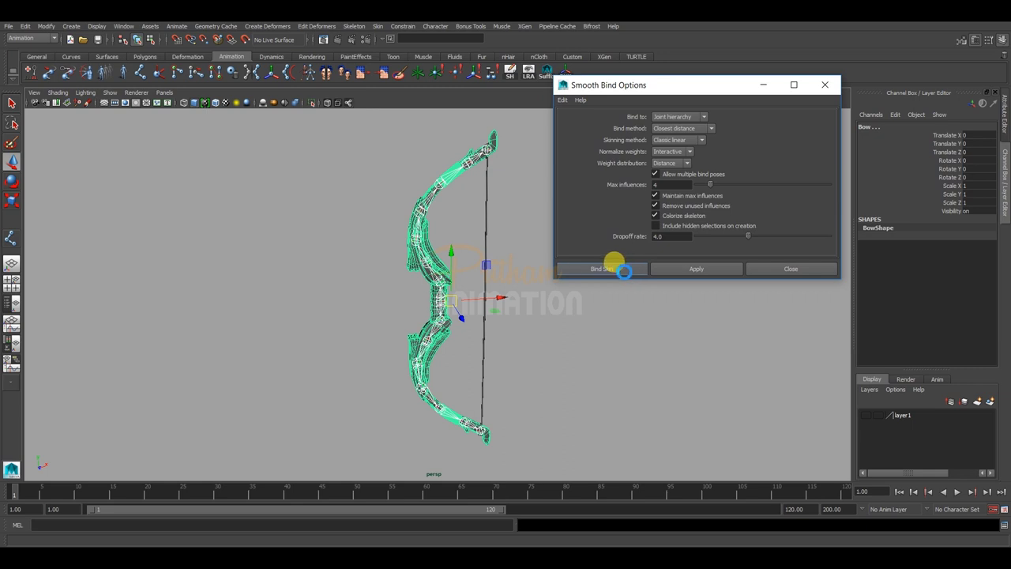
Rotate the upper and lower limb joints to test that the bound bow mesh bends
click(574, 286)
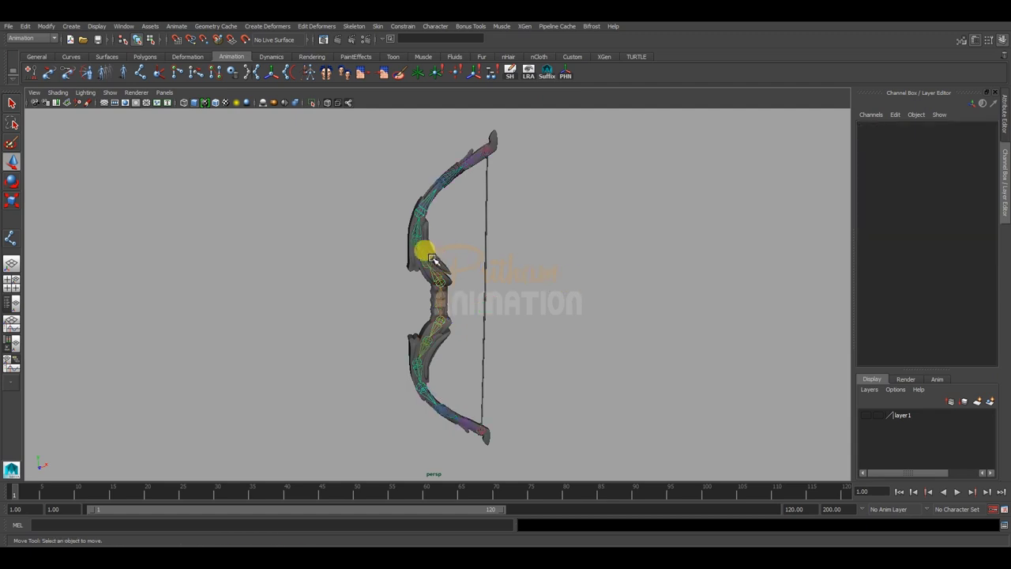
mouse_move(452, 271)
alt+mouse_down()
mouse_move(440, 237)
mouse_move(476, 240)
mouse_move(447, 247)
mouse_move(463, 316)
alt+mouse_up()
click(437, 276)
key(e)
click(429, 406)
mouse_move(445, 417)
alt+middle_down()
mouse_move(491, 306)
mouse_move(524, 289)
alt+middle_up()
mouse_move(524, 289)
mouse_down()
mouse_move(519, 323)
mouse_move(450, 242)
mouse_move(477, 230)
mouse_up()
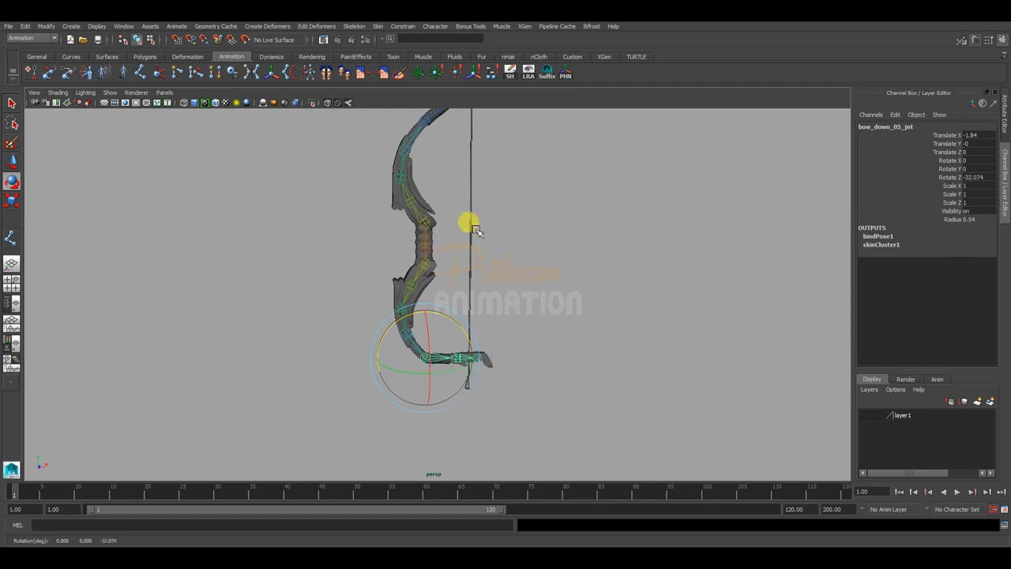
Undo the test bends and bring up the IK Handle tool's settings
key(ctrl+z)
key(ctrl+z)
key(ctrl+z)
key(ctrl+z)
key(ctrl+z)
key(ctrl+z)
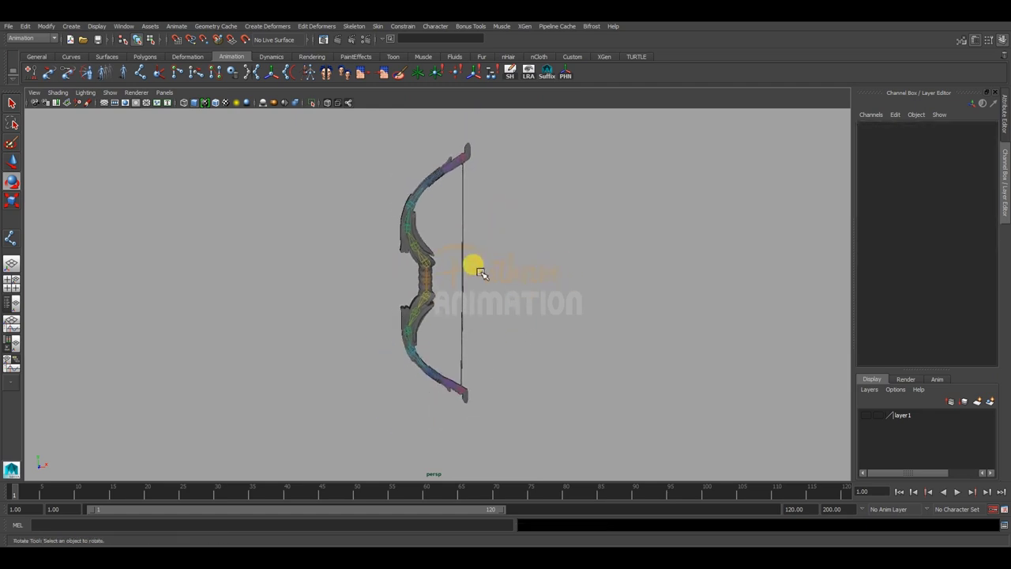
key(ctrl+z)
key(ctrl+z)
key(ctrl+z)
key(ctrl+z)
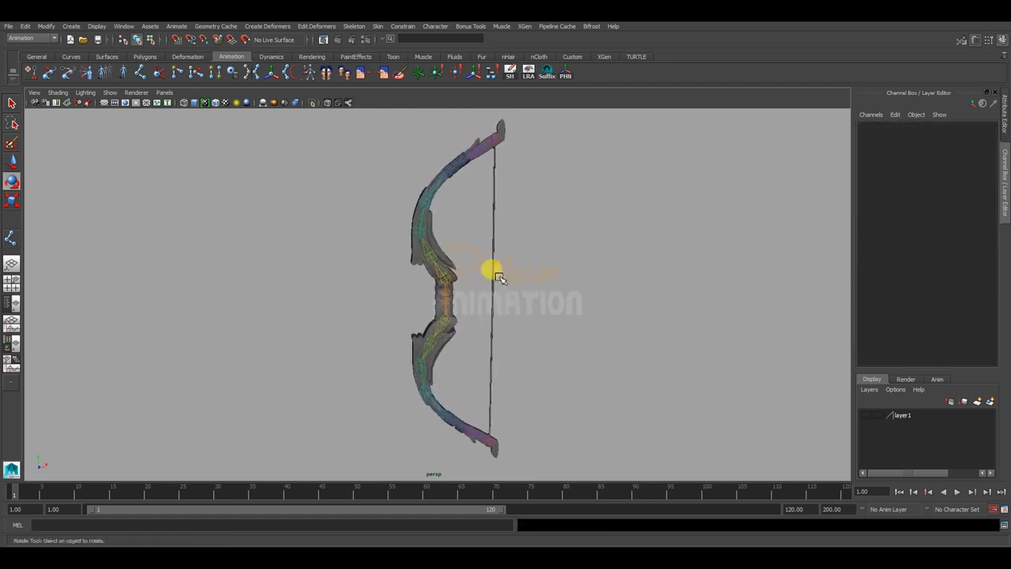
click(157, 75)
double_click(160, 76)
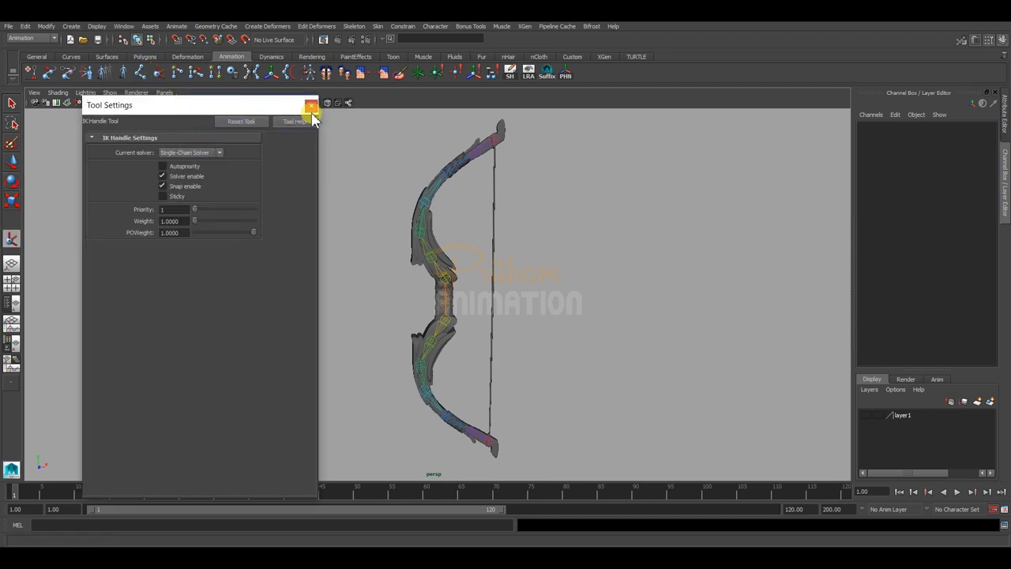
Create a single-chain IK handle from bow_up_01_jnt to the upper tip joint and rename it bow_up_ik
click(313, 106)
mouse_move(402, 194)
alt+right_down()
mouse_move(402, 226)
mouse_move(497, 244)
mouse_move(464, 284)
mouse_move(406, 266)
alt+right_up()
click(160, 76)
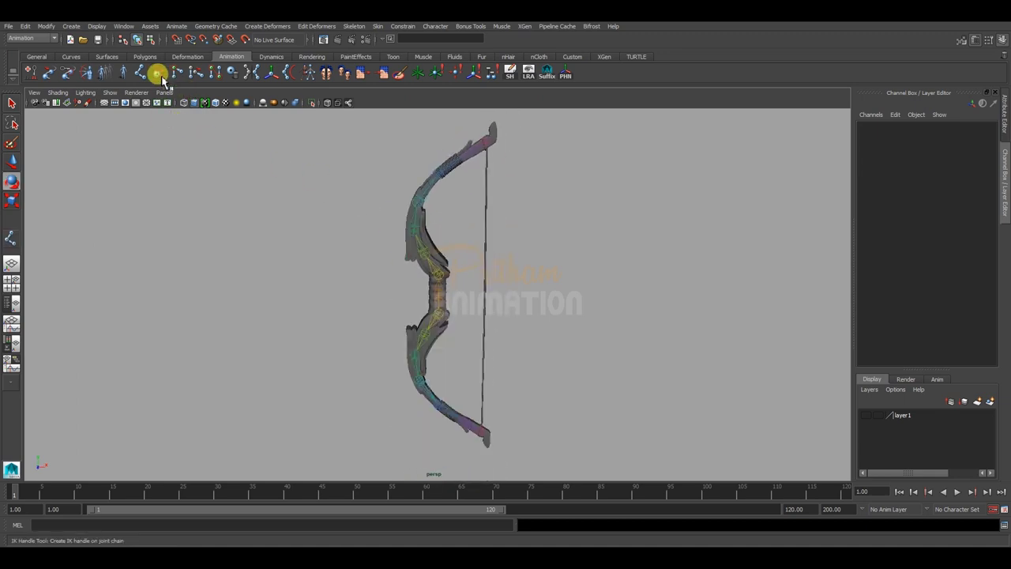
double_click(160, 75)
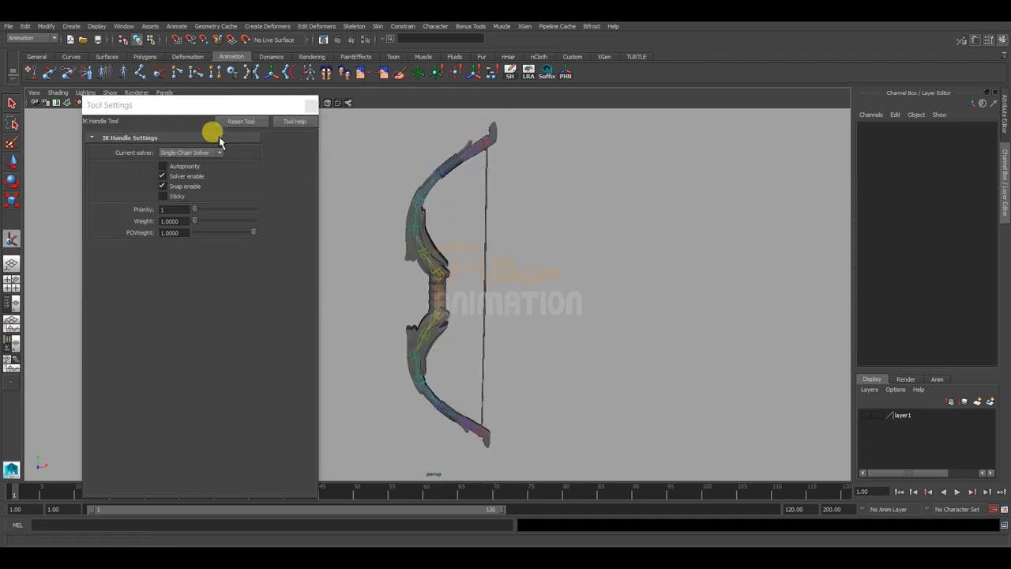
click(313, 105)
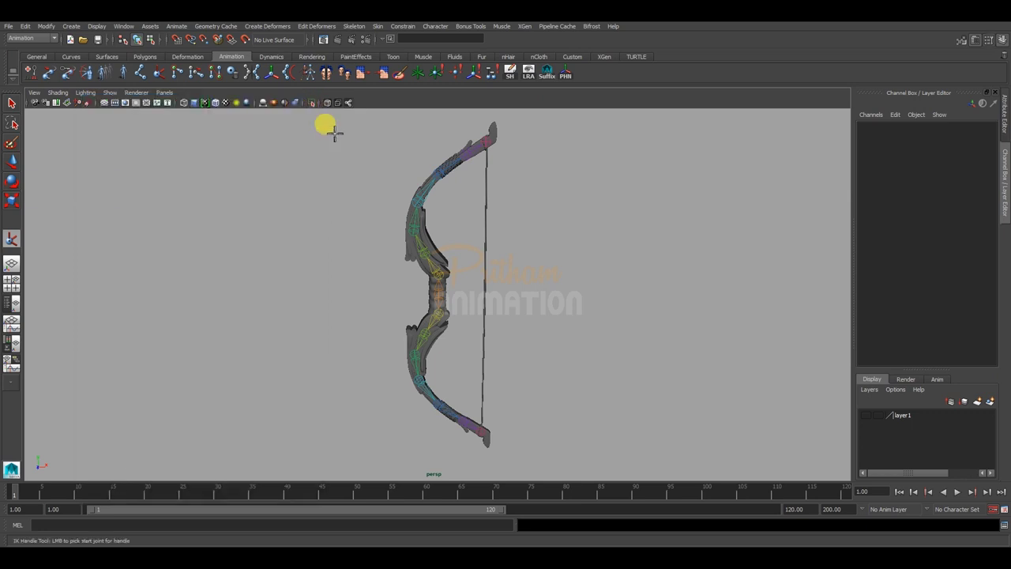
click(439, 272)
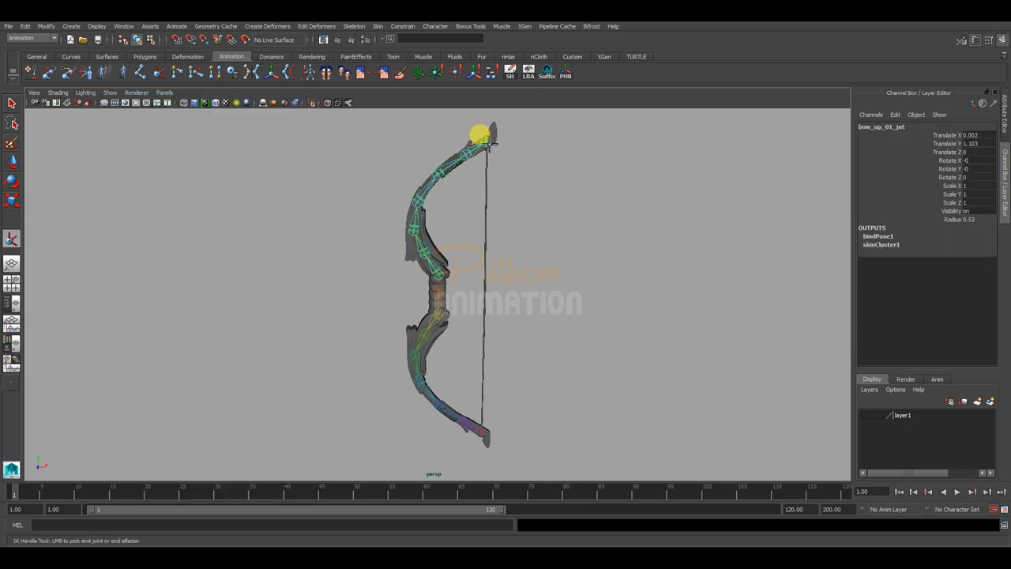
click(489, 141)
key(e)
middle_drag(623, 212, 569, 217)
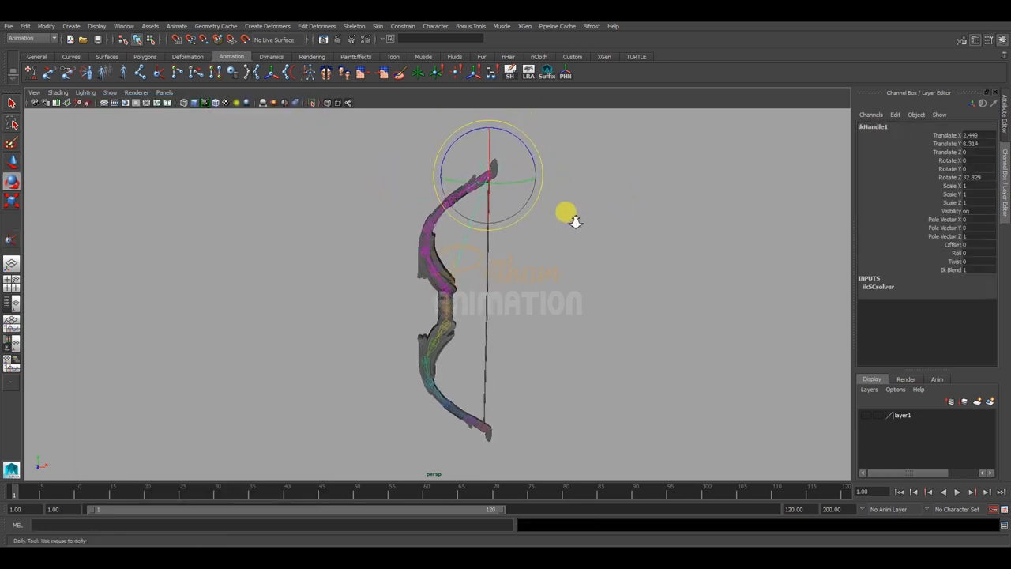
double_click(874, 128)
text(bow_up_ik)
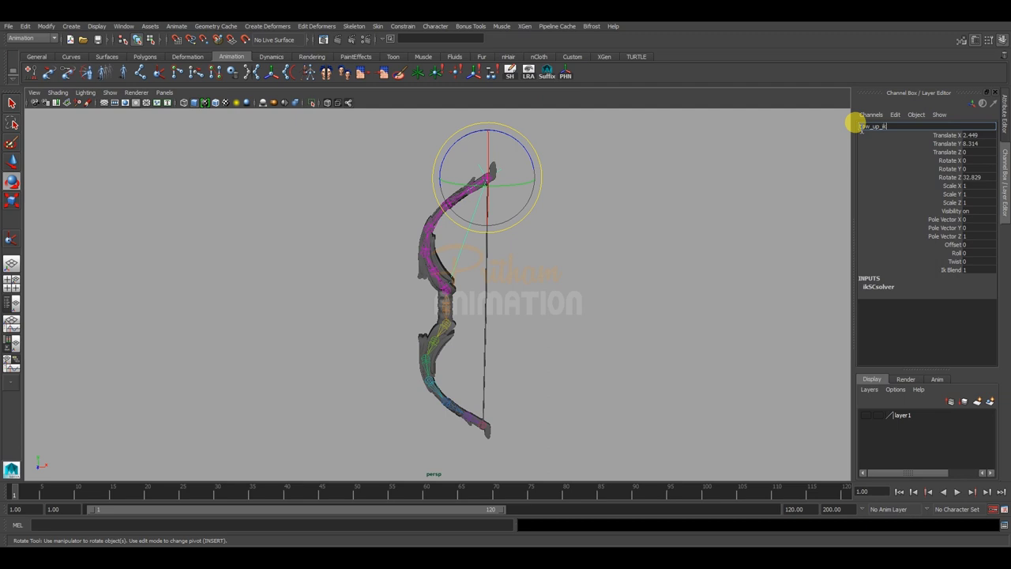
click(515, 255)
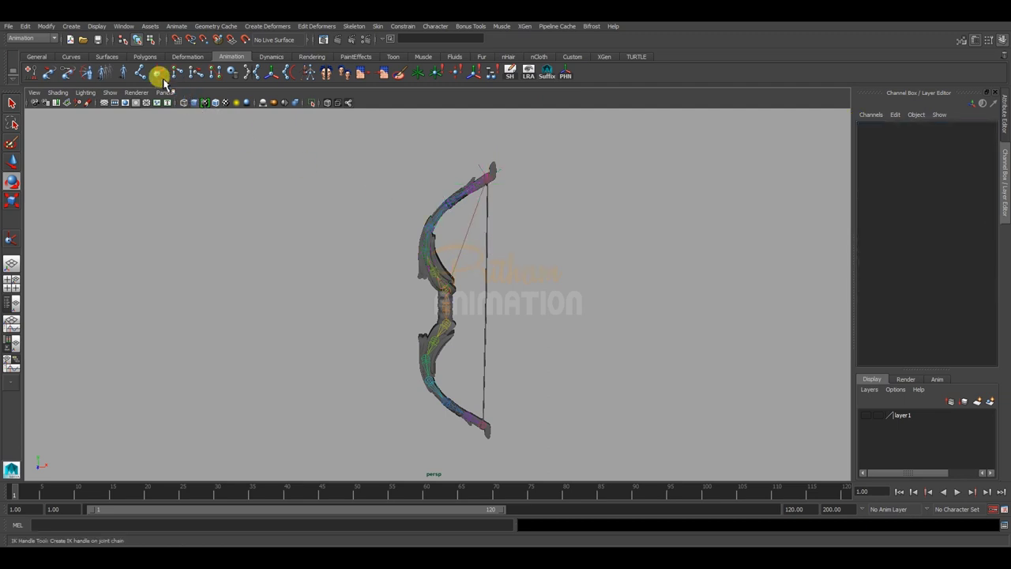
Create an IK handle from bow_down_01_jnt to the lower tip joint and rename it bow_down_ik
key(y)
click(447, 320)
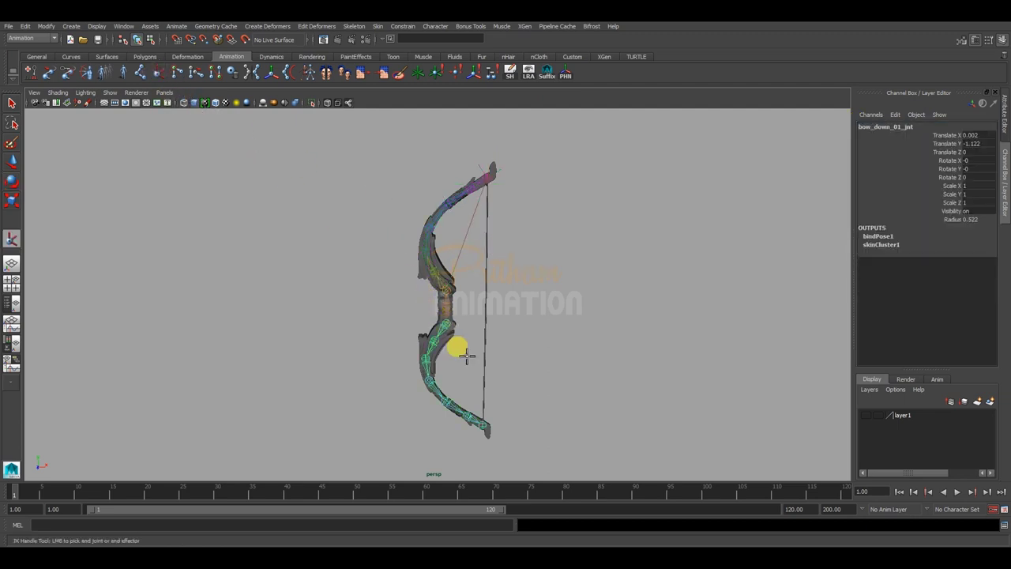
click(477, 417)
key(e)
click(935, 143)
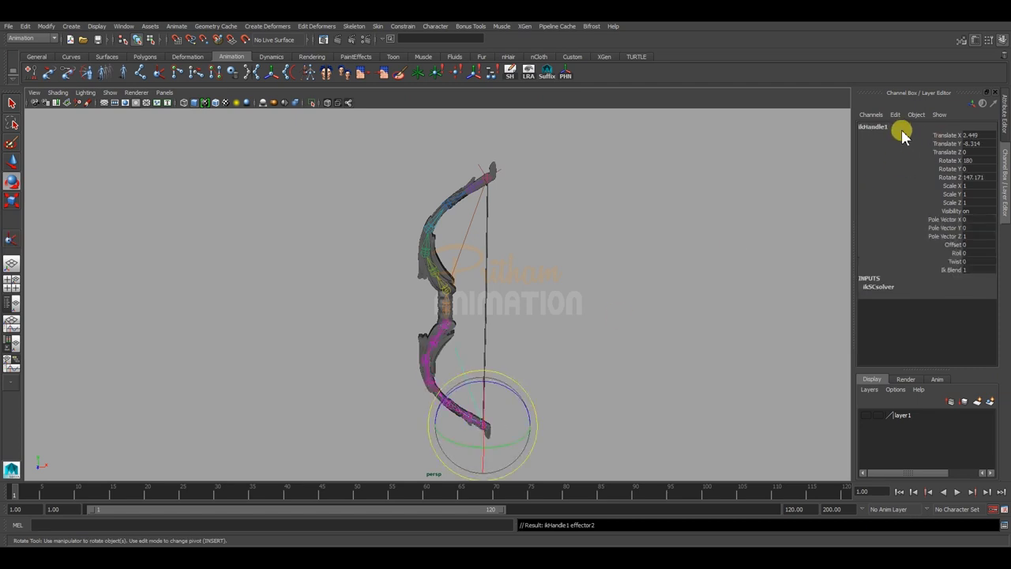
click(895, 138)
double_click(875, 126)
text(bow_down_ik)
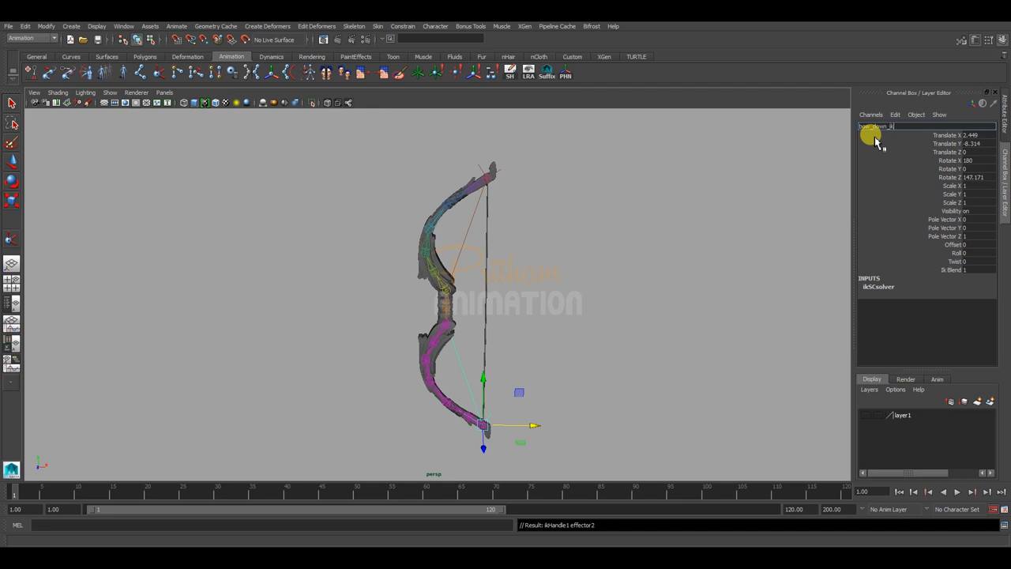
click(543, 268)
mouse_move(542, 263)
alt+mouse_down()
mouse_move(544, 277)
mouse_move(528, 281)
alt+mouse_up()
key(e)
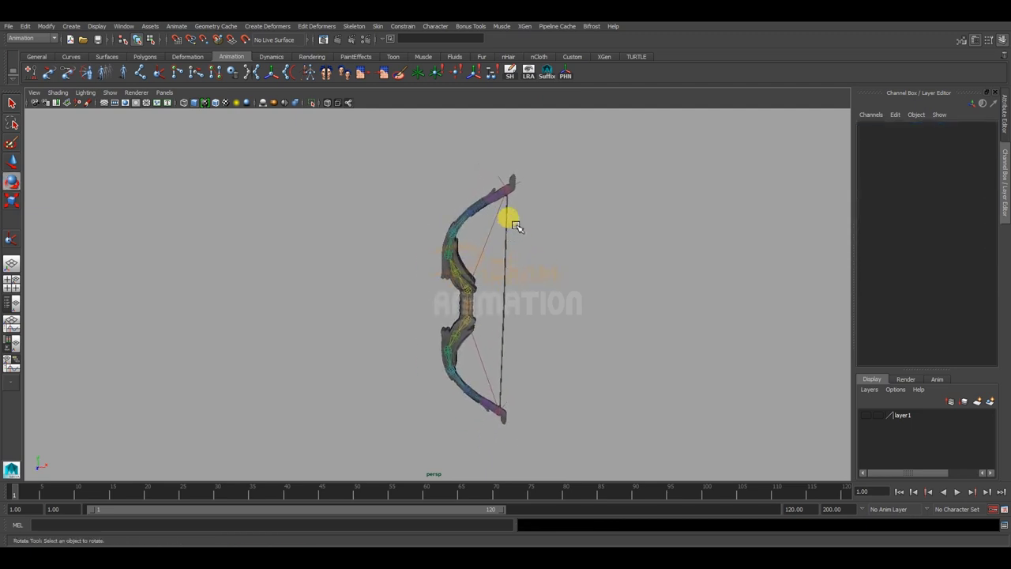
Create a locator and snap it onto the bow's top tip
click(419, 76)
mouse_move(474, 166)
alt+mouse_down()
mouse_move(559, 214)
mouse_move(541, 196)
mouse_move(564, 206)
alt+mouse_up()
key(w)
middle_drag(564, 206, 512, 196)
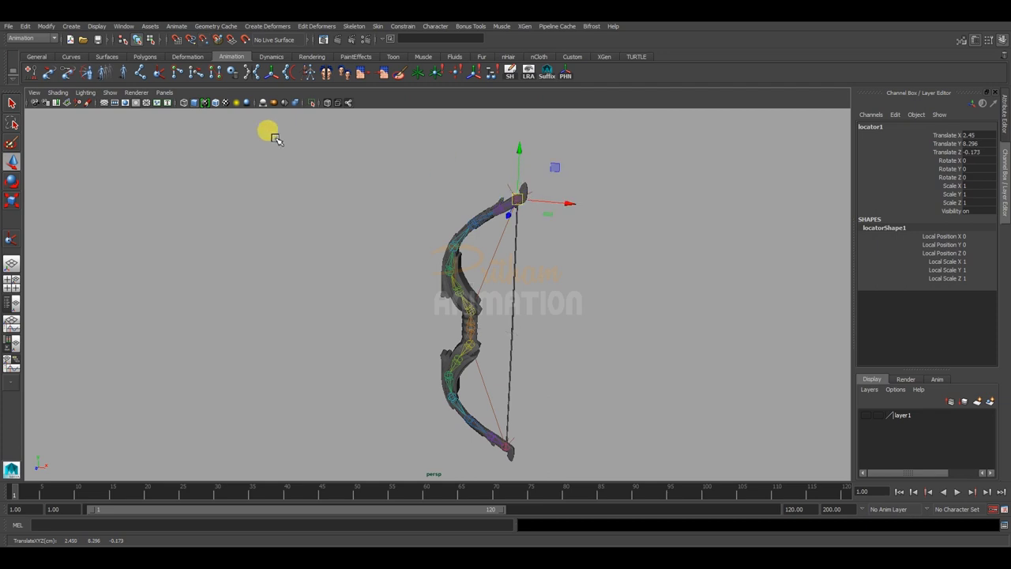
Hide polygon meshes in the viewport and snap a second locator onto the bottom tip
click(110, 93)
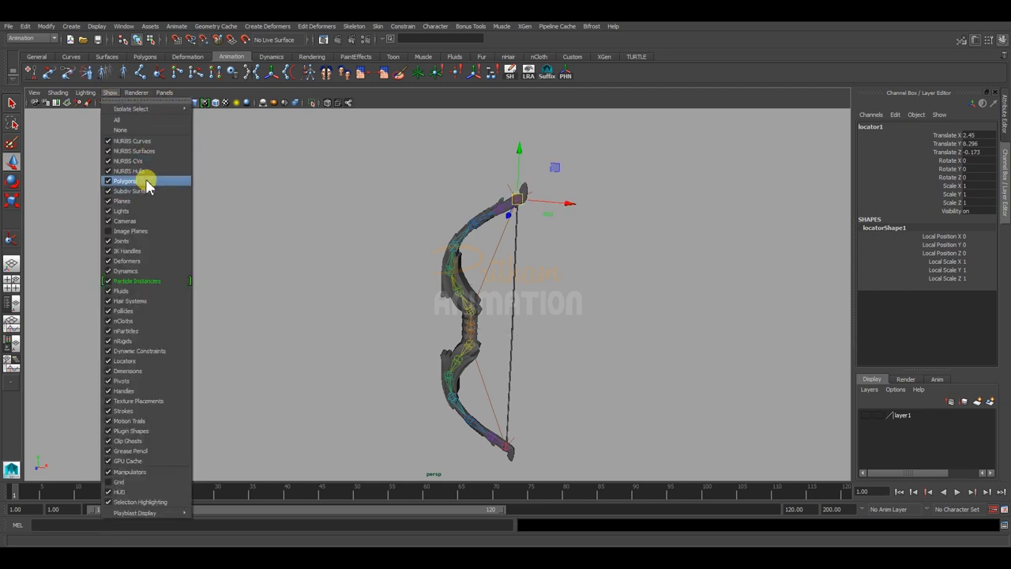
click(147, 184)
mouse_move(417, 199)
alt+mouse_down()
mouse_move(369, 223)
mouse_move(576, 244)
mouse_move(558, 208)
alt+mouse_up()
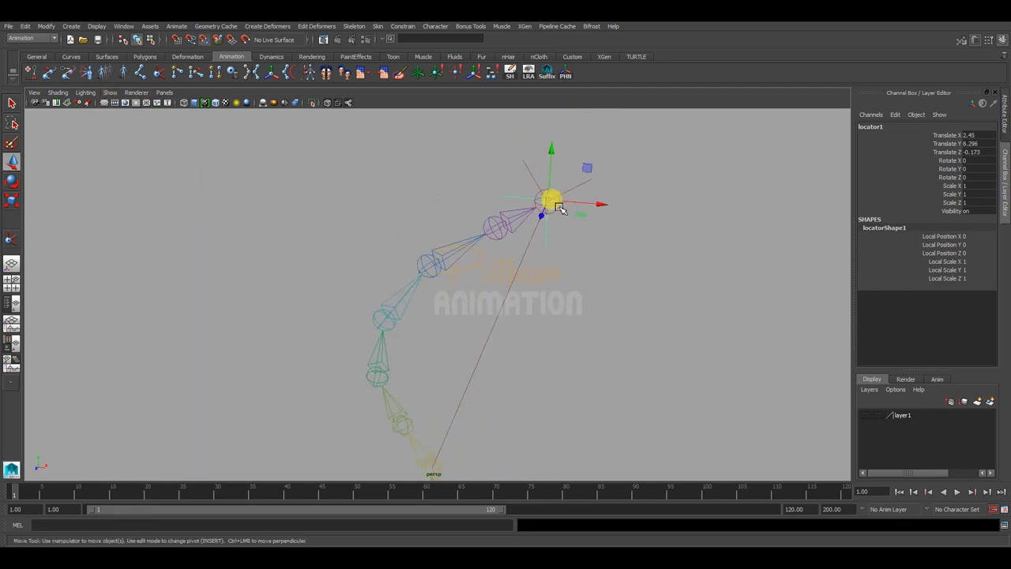
mouse_move(650, 264)
alt+mouse_down()
mouse_move(534, 198)
mouse_move(545, 243)
alt+mouse_up()
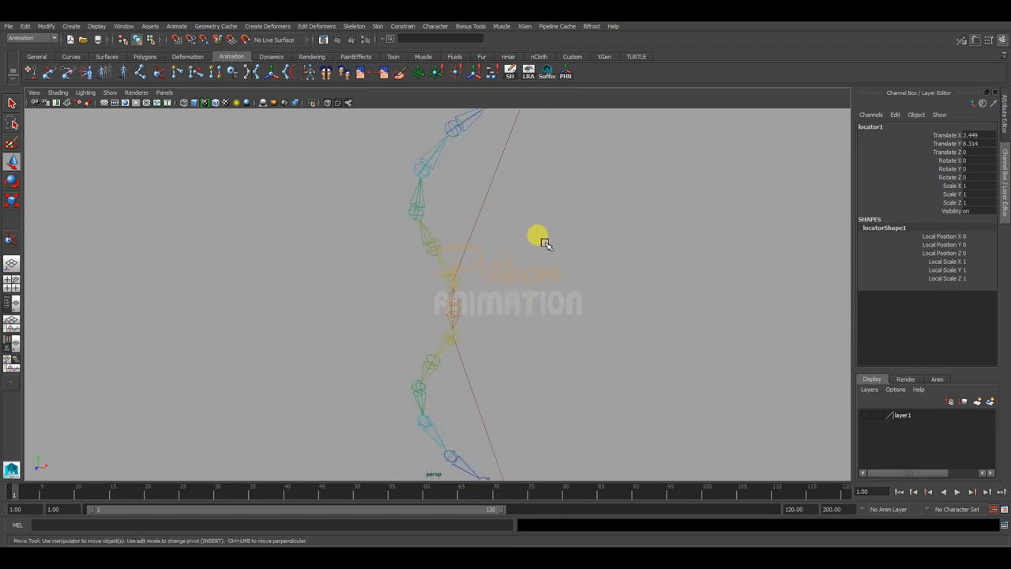
alt+middle_drag(553, 327, 560, 239)
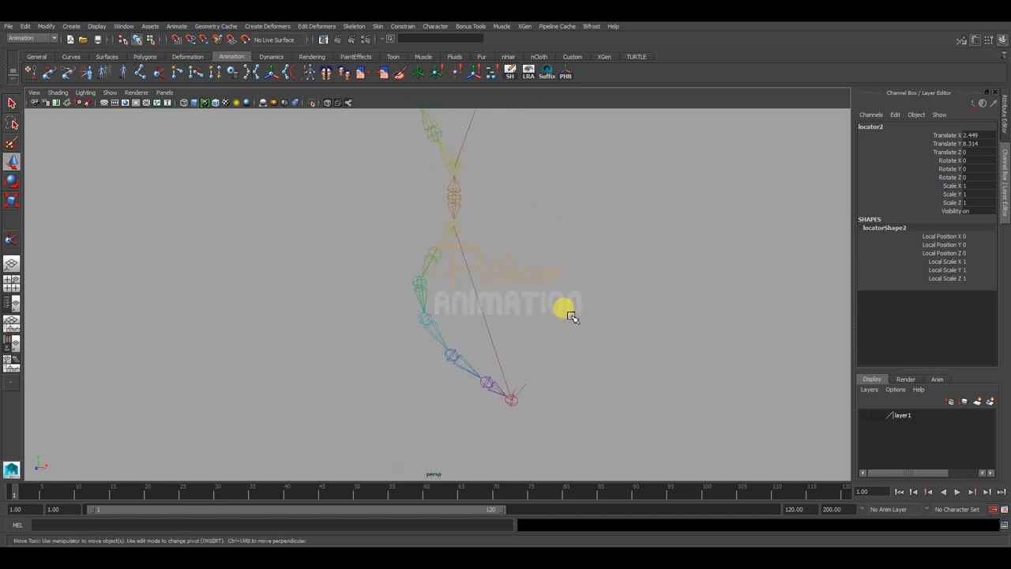
mouse_move(572, 316)
alt+mouse_down()
mouse_move(487, 266)
mouse_move(544, 266)
alt+mouse_up()
click(527, 406)
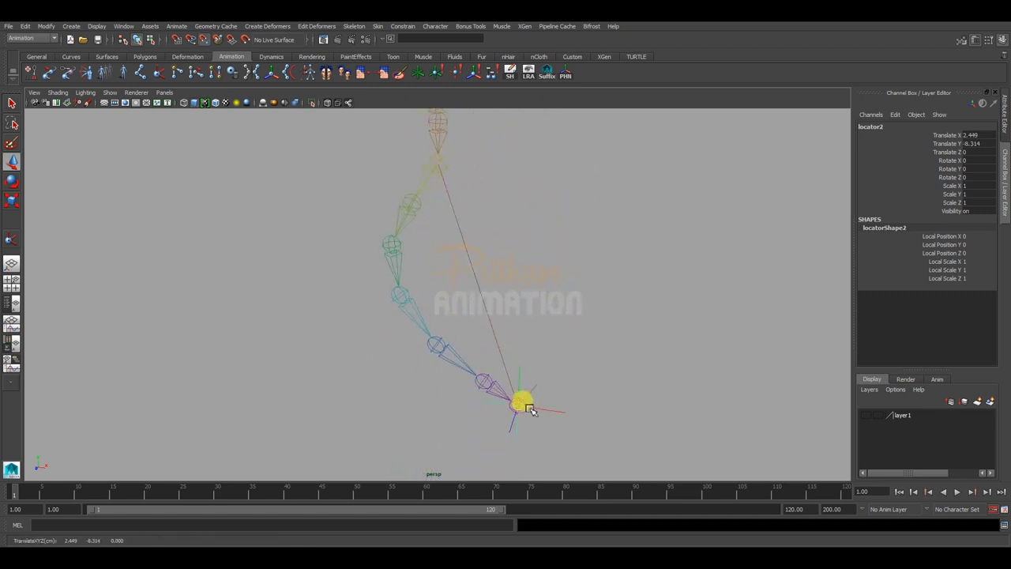
Select the top locator and rename it bow_up_loc
mouse_move(592, 343)
alt+mouse_down()
mouse_move(474, 323)
mouse_move(492, 347)
mouse_move(526, 340)
mouse_move(476, 303)
mouse_move(558, 331)
mouse_move(505, 301)
mouse_move(470, 226)
alt+mouse_up()
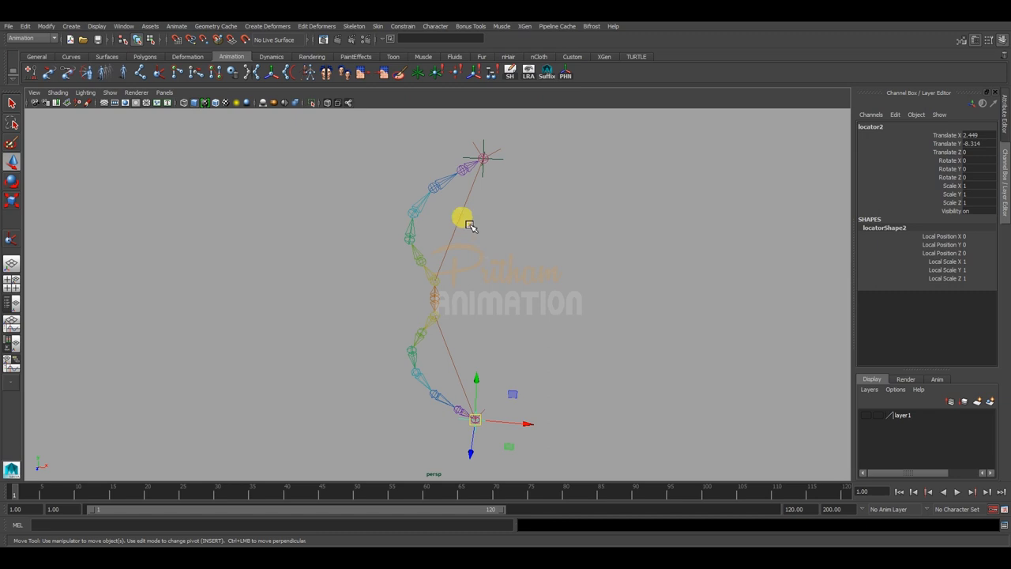
click(505, 237)
click(486, 157)
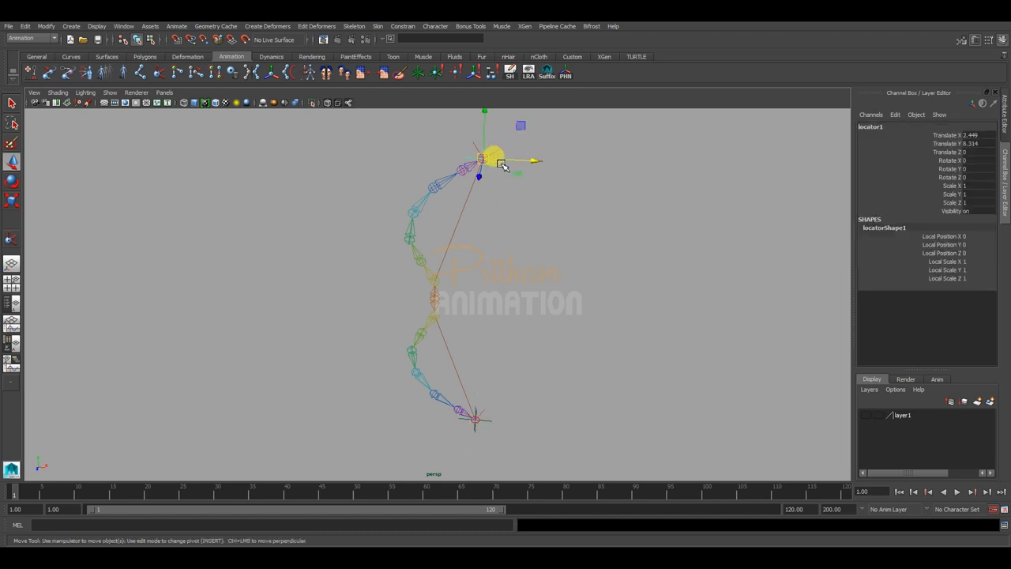
double_click(873, 128)
text(bow_up_loc)
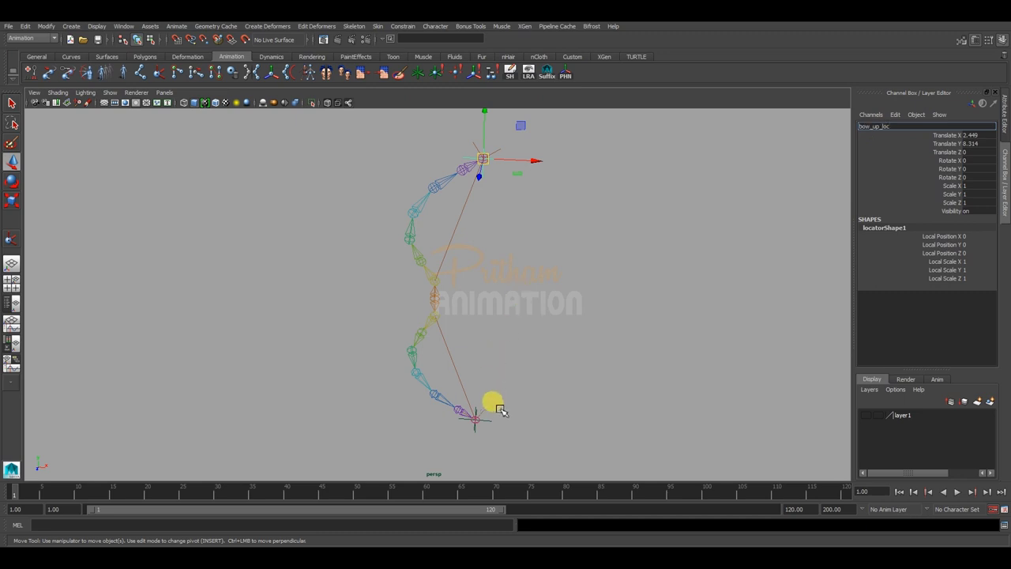
Rename the bottom locator to bow_down_loc
click(484, 415)
double_click(873, 127)
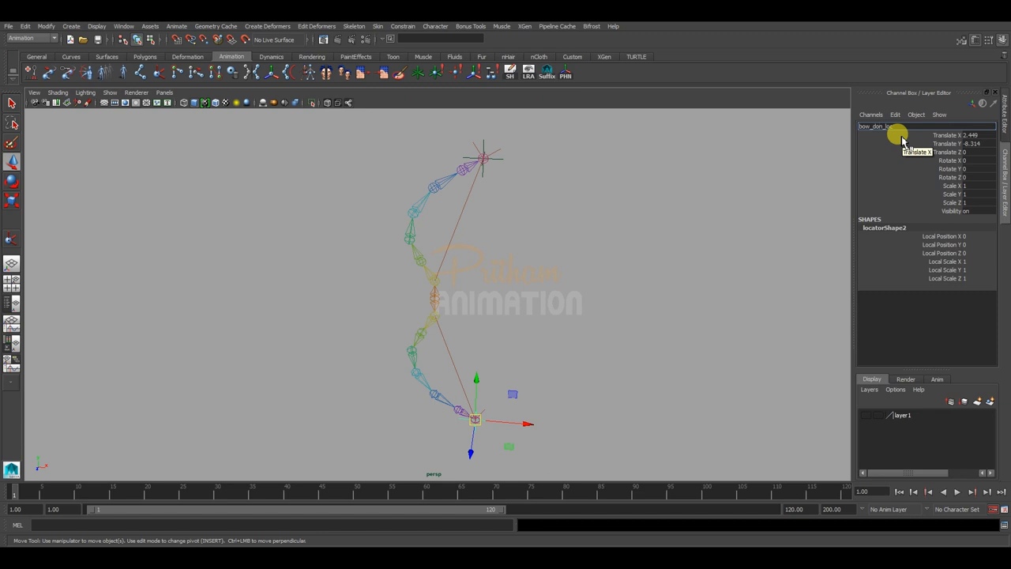
click(636, 270)
Freeze transformations on both locators and switch to the Outliner/Persp layout
click(481, 172)
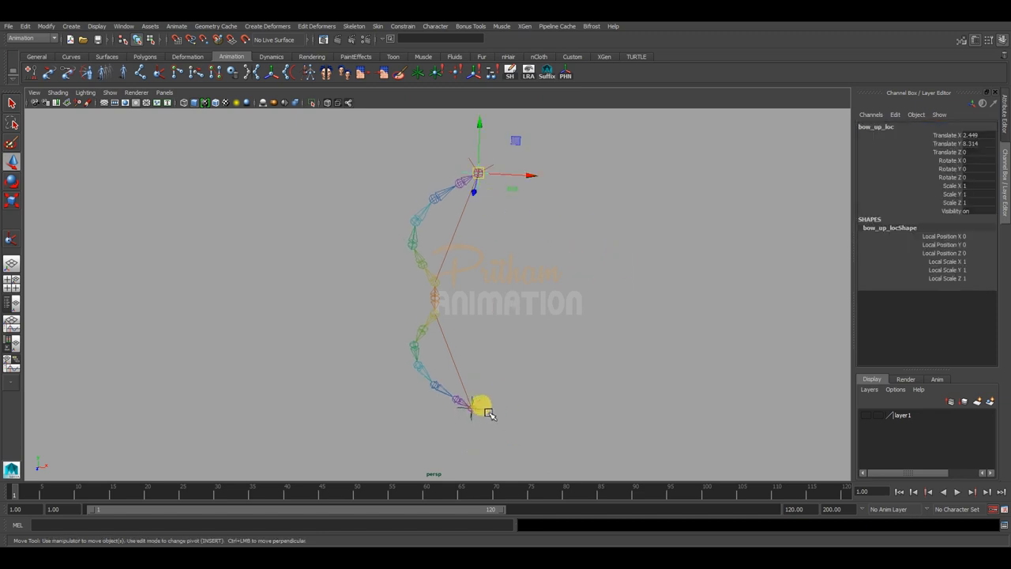
click(474, 407)
click(46, 27)
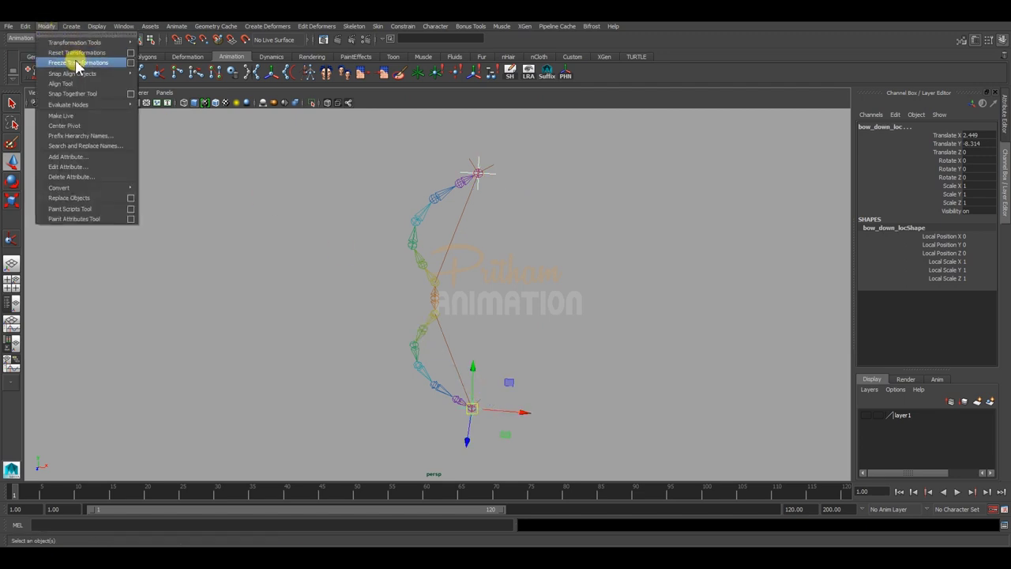
click(72, 63)
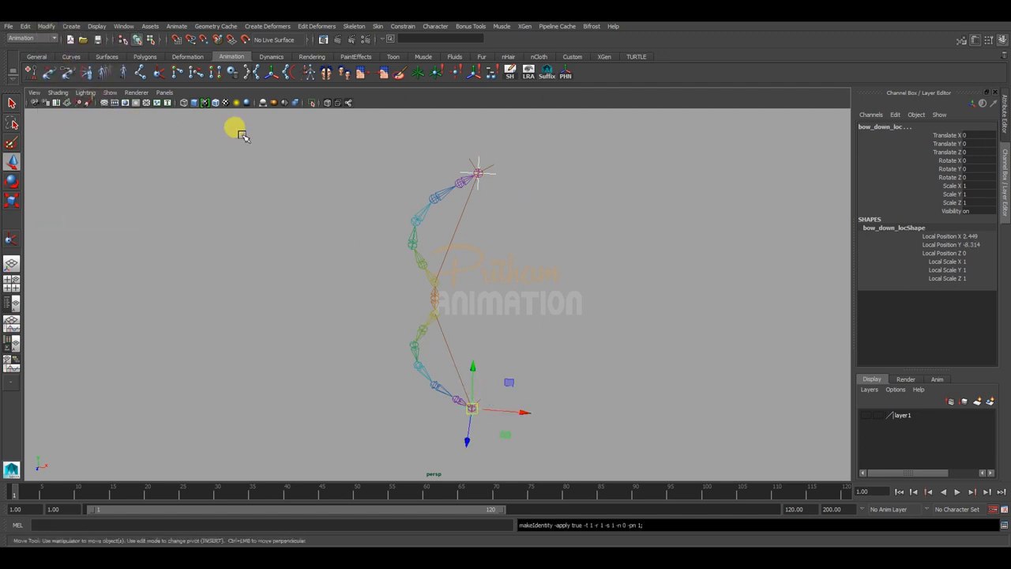
click(551, 248)
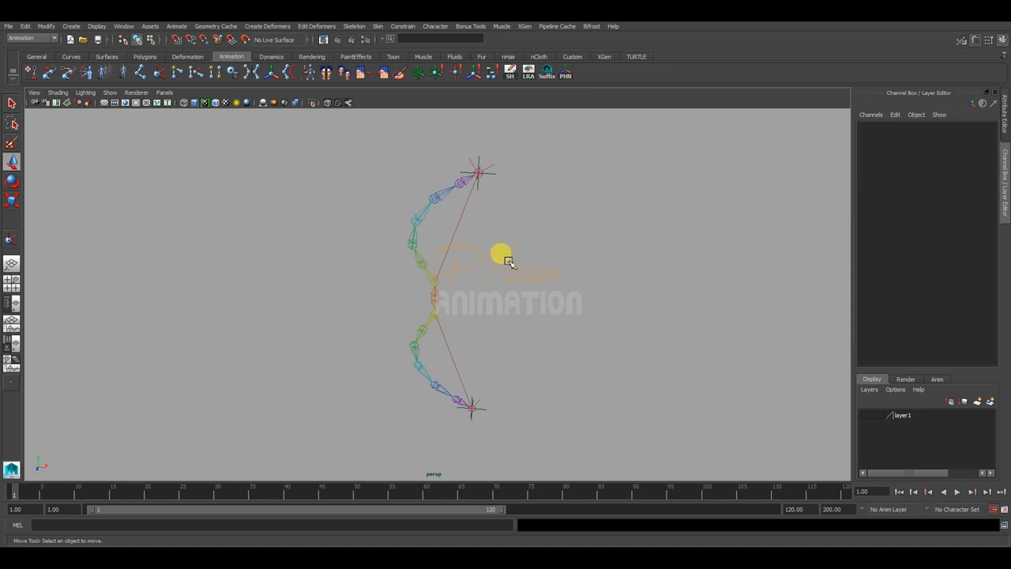
mouse_move(511, 212)
alt+middle_down()
mouse_move(498, 255)
mouse_move(530, 255)
alt+middle_up()
mouse_move(531, 255)
alt+mouse_down()
mouse_move(566, 264)
mouse_move(551, 286)
alt+mouse_up()
click(12, 303)
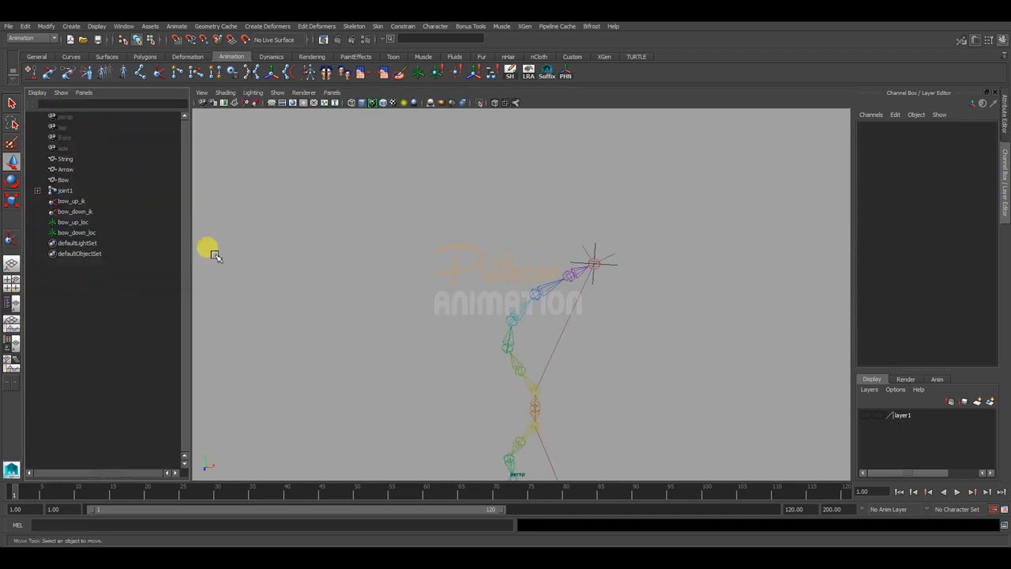
In the Outliner, select bow_up_loc and then add bow_up_ik to the selection
click(609, 267)
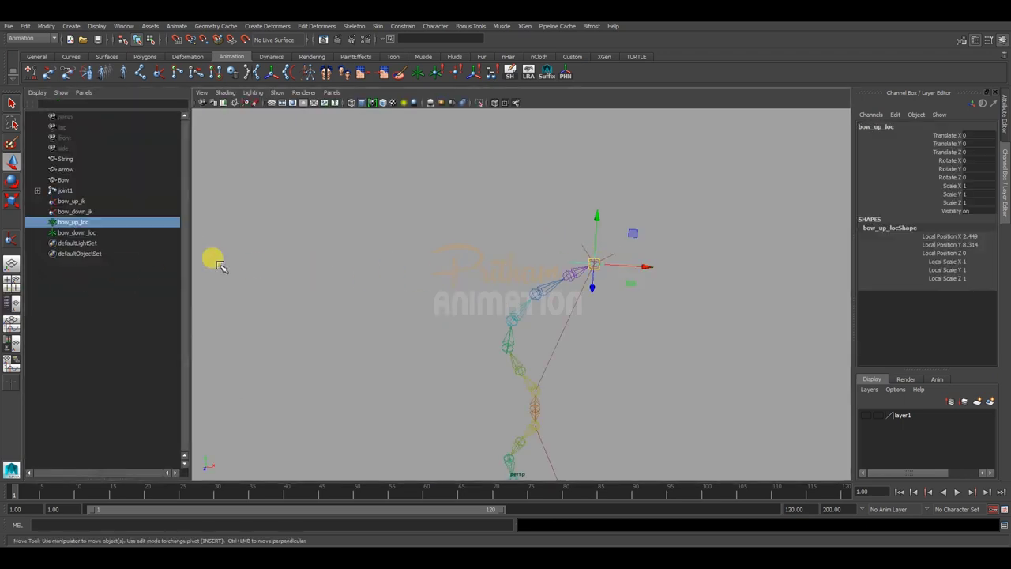
click(116, 201)
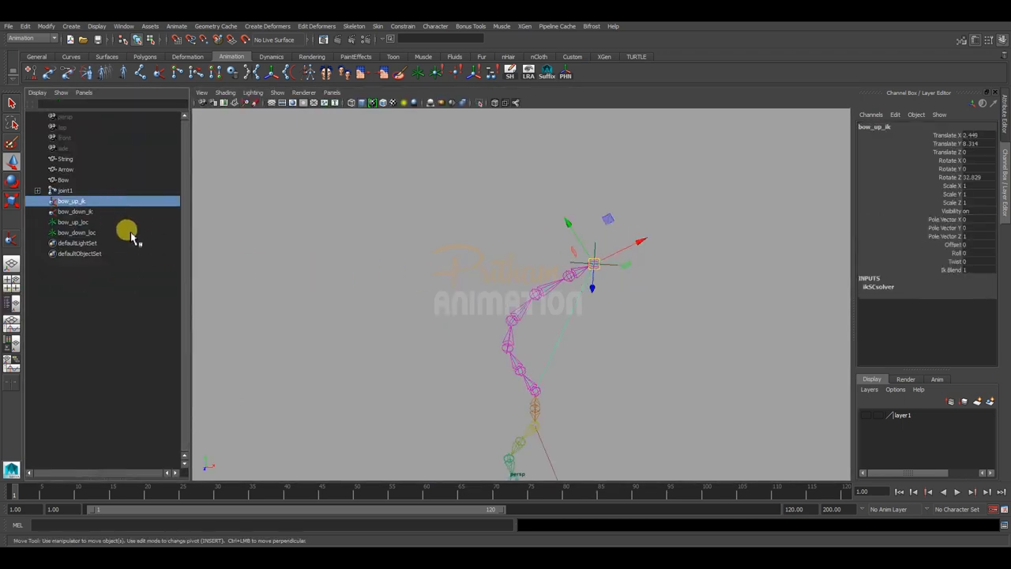
click(649, 308)
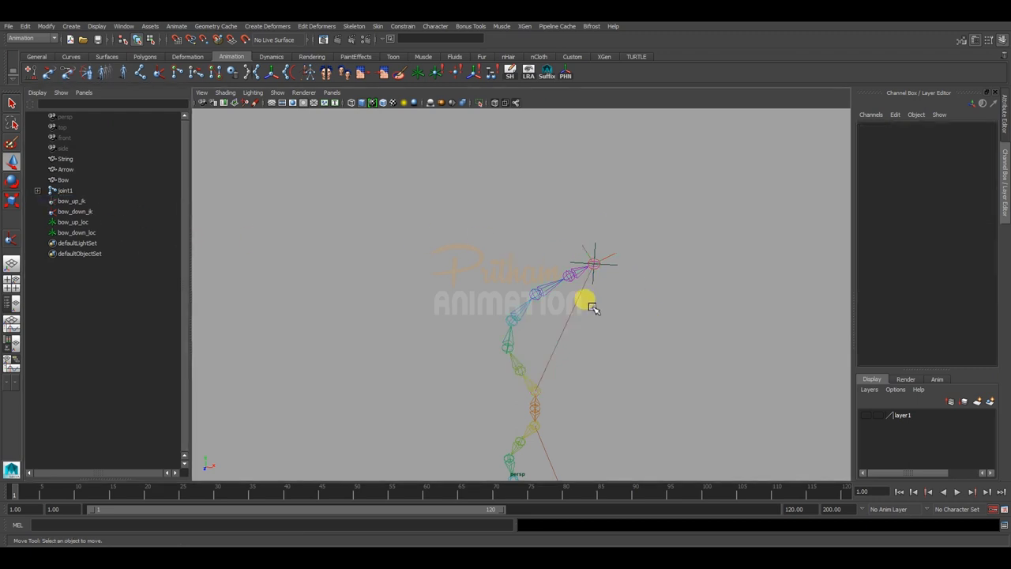
click(127, 222)
ctrl+click(95, 201)
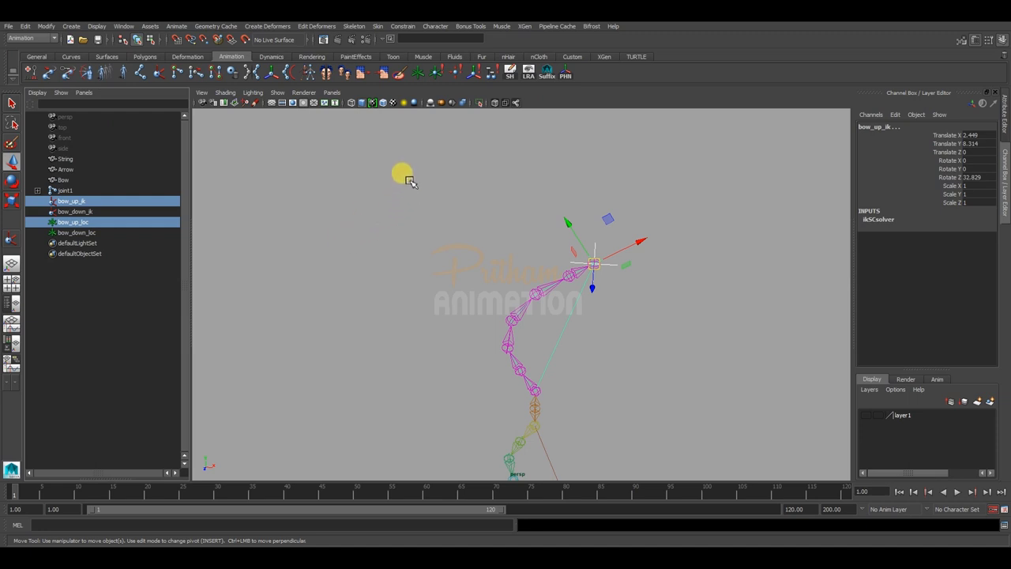
Point-constrain bow_up_ik to bow_up_loc
click(404, 26)
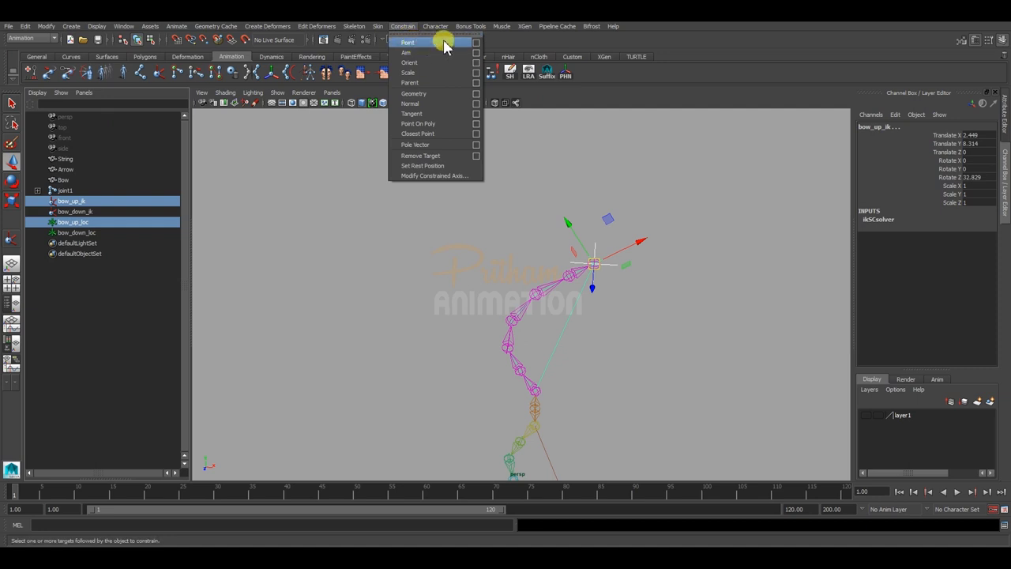
click(476, 42)
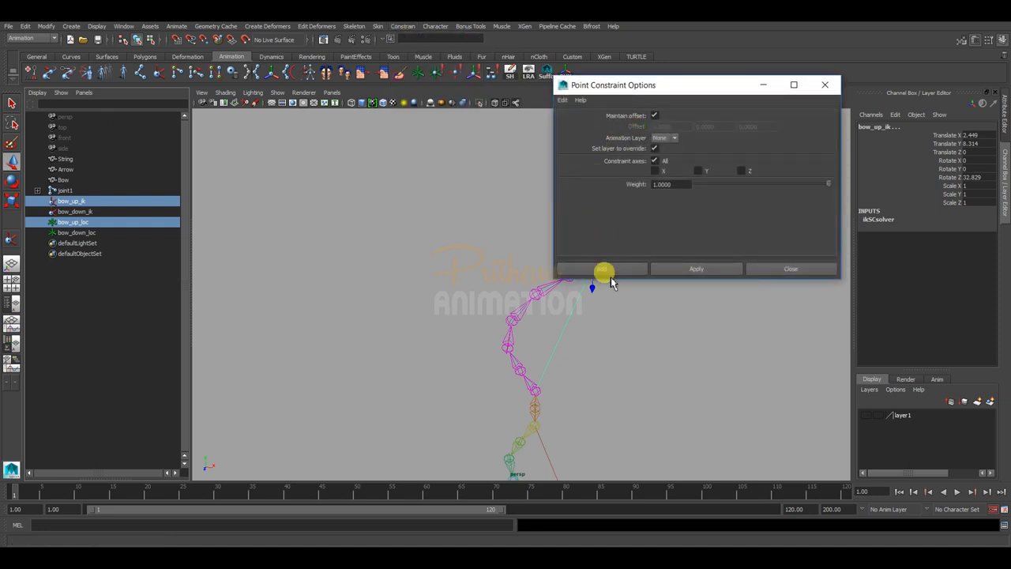
click(609, 269)
alt+middle_drag(609, 350, 590, 215)
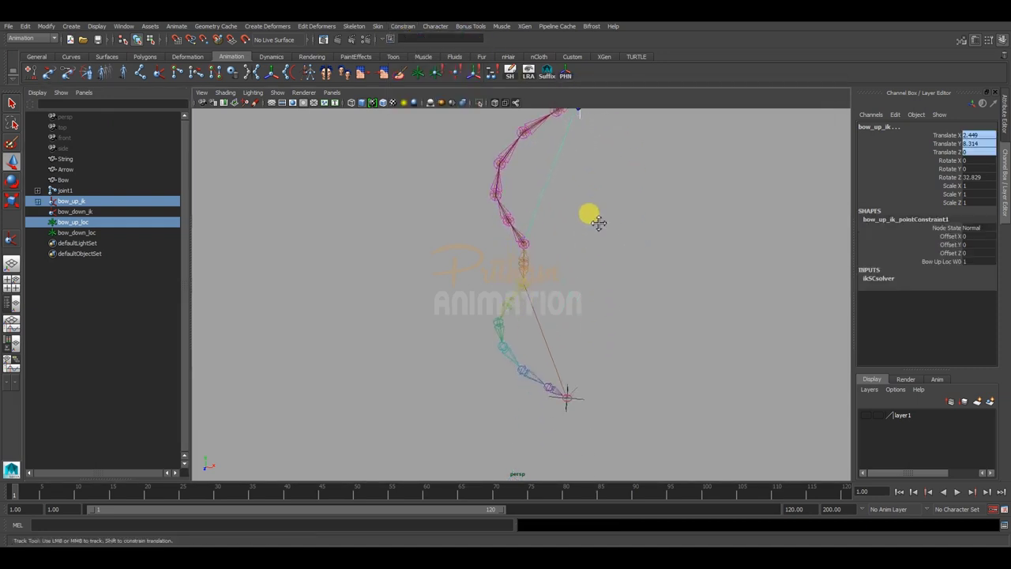
Select bow_down_loc then bow_down_ik and point-constrain the handle to the locator
click(101, 222)
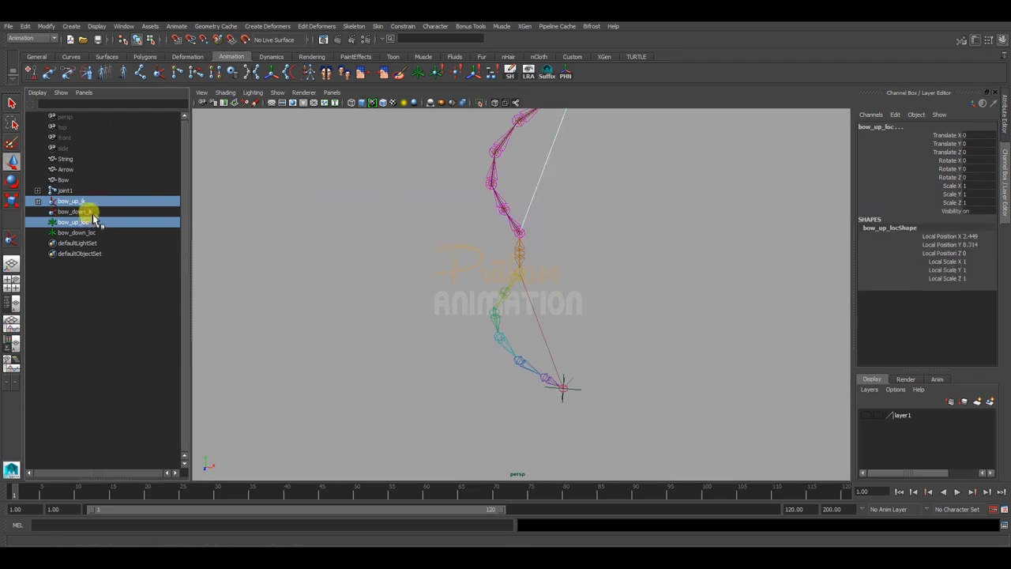
click(93, 213)
click(96, 232)
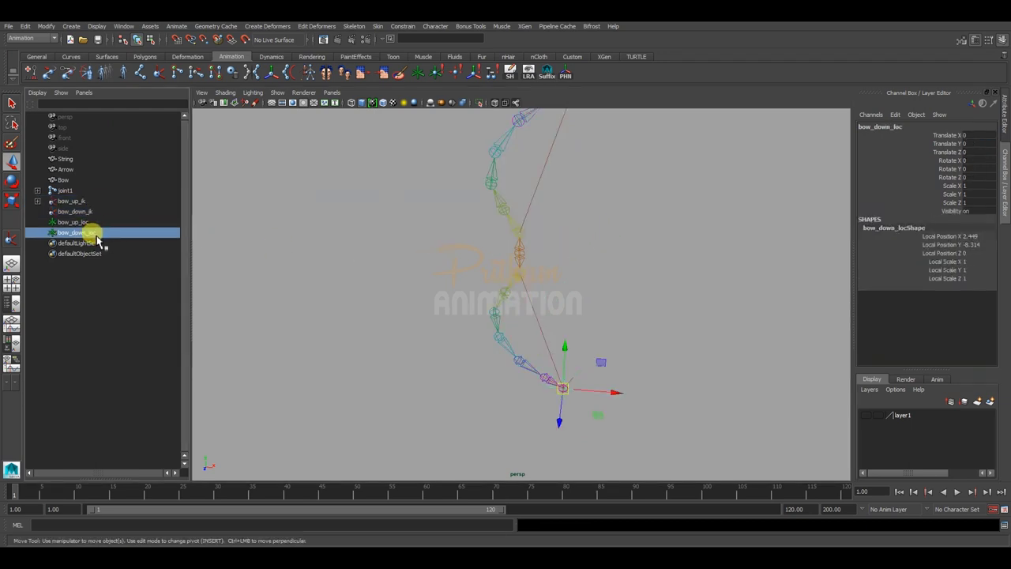
ctrl+click(90, 212)
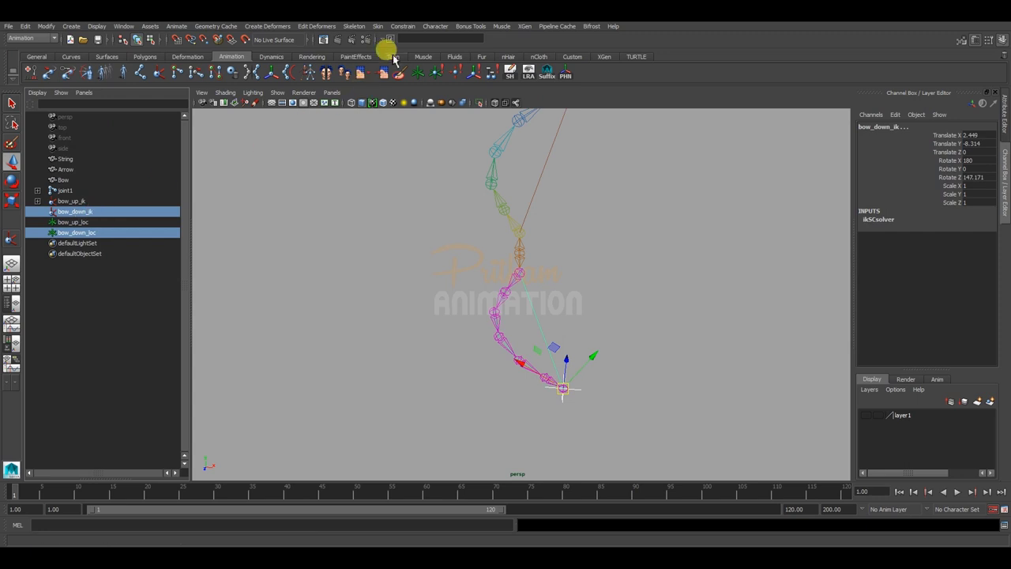
click(412, 32)
click(403, 44)
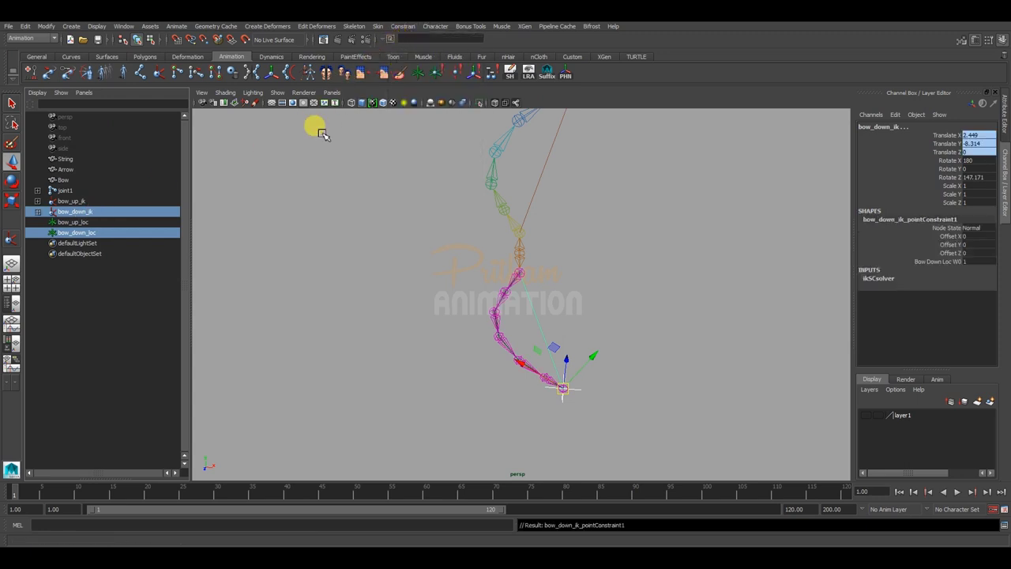
click(204, 250)
mouse_move(345, 260)
alt+mouse_down()
mouse_move(463, 266)
mouse_move(485, 255)
mouse_move(406, 210)
alt+mouse_up()
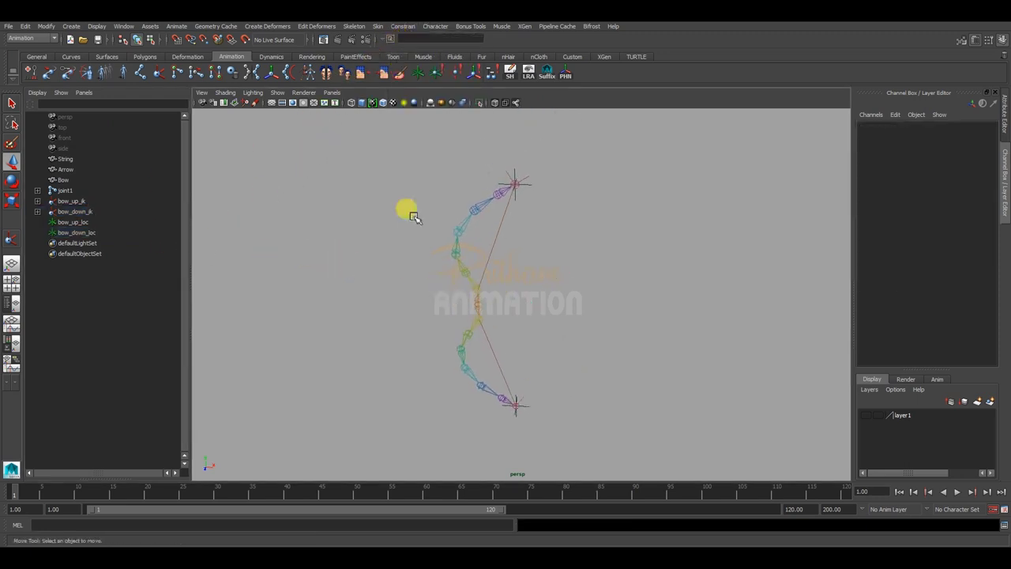
Show polygons again, move bow_up_loc to test the upper limb bend, then undo it
click(276, 94)
click(296, 185)
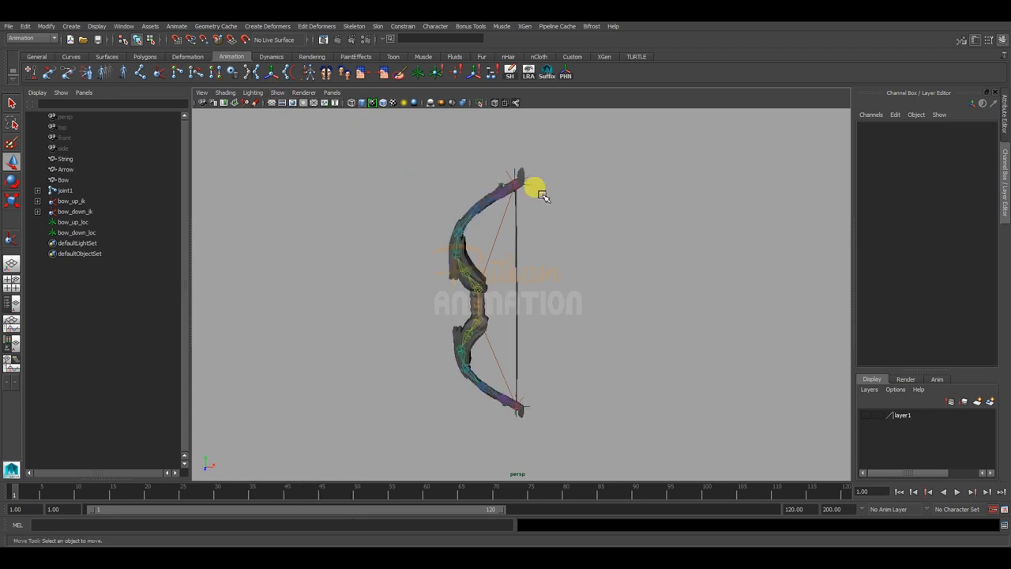
click(534, 185)
mouse_move(541, 167)
mouse_down()
mouse_move(535, 189)
mouse_move(531, 145)
mouse_move(558, 108)
mouse_up()
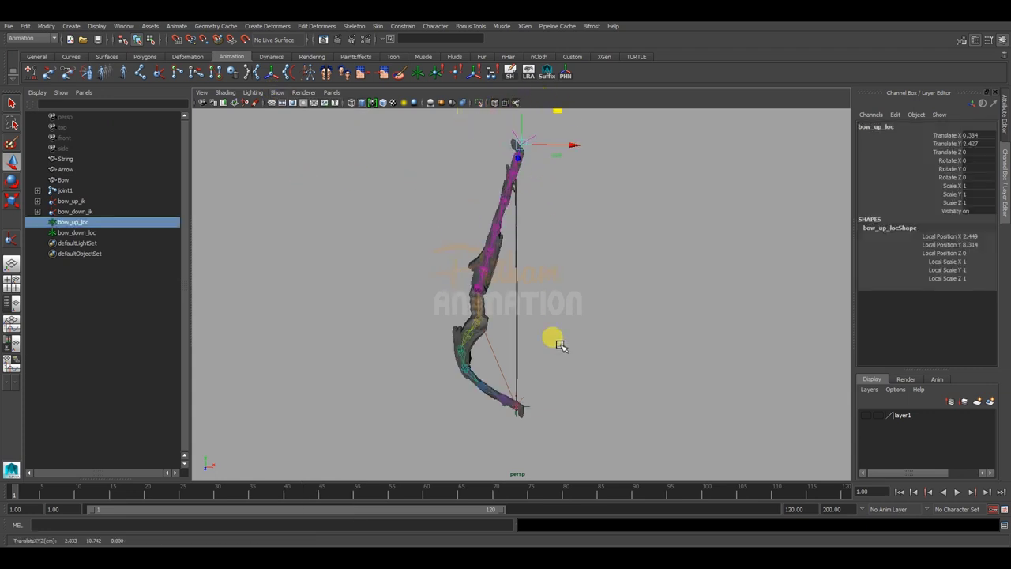
key(ctrl+z)
Move bow_down_loc to test the lower limb bend, then undo it
click(525, 413)
click(522, 406)
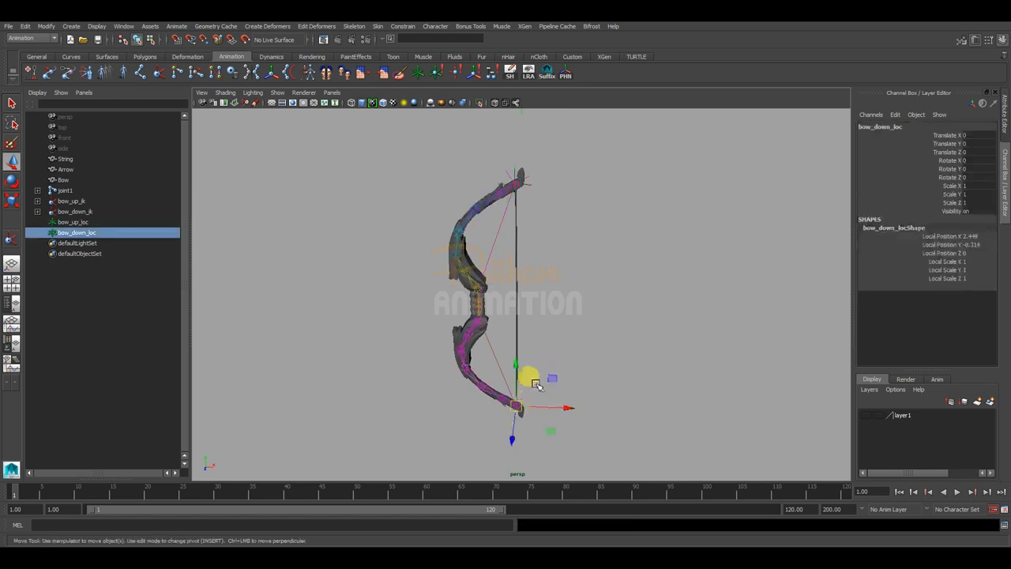
drag(557, 368, 545, 315)
key(ctrl+z)
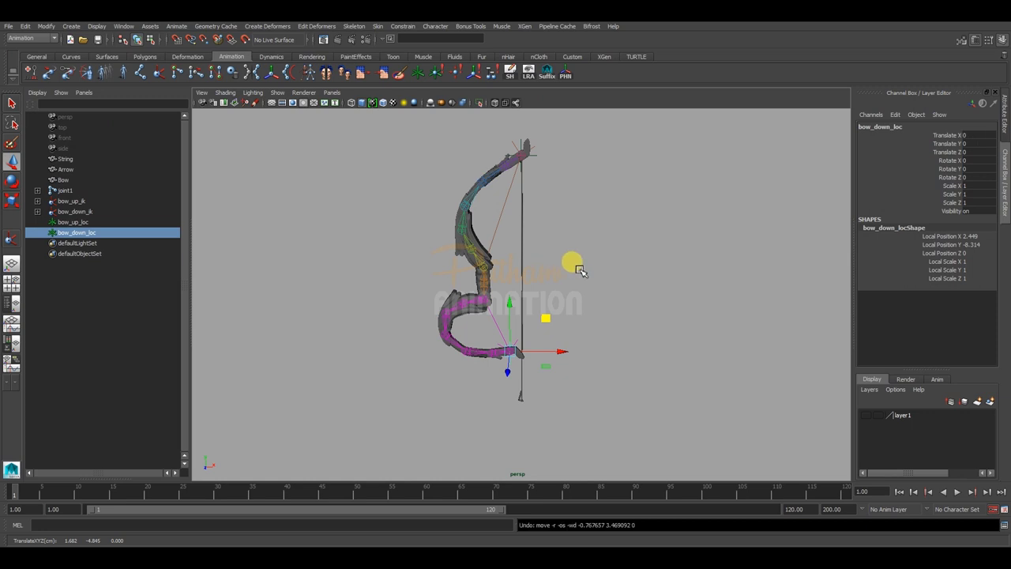
click(585, 246)
mouse_move(580, 242)
alt+mouse_down()
mouse_move(517, 255)
mouse_move(583, 248)
alt+mouse_up()
click(522, 256)
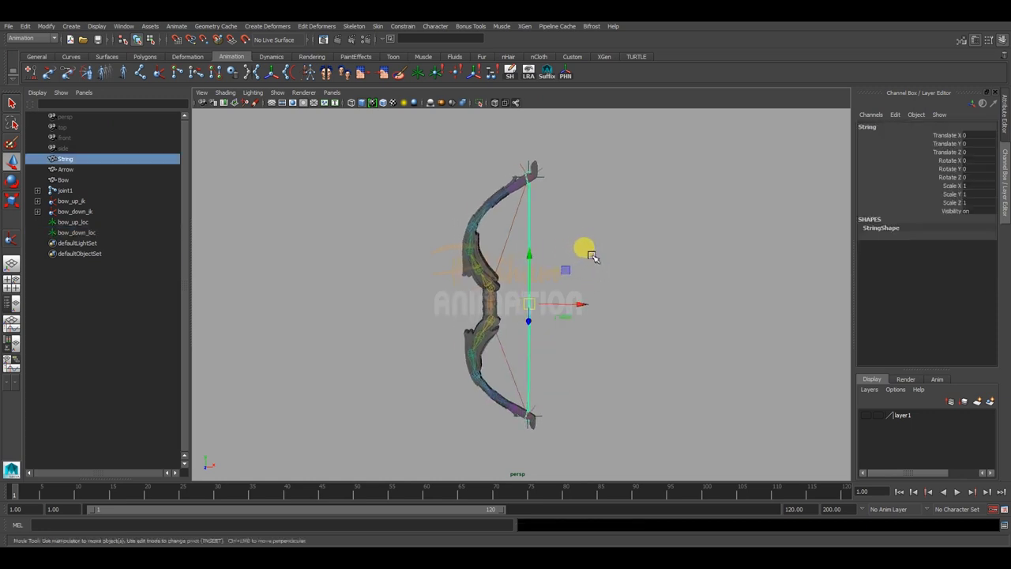
Isolate the String curve and create a cluster on its top control vertex
click(479, 102)
click(559, 194)
drag(479, 244, 553, 237)
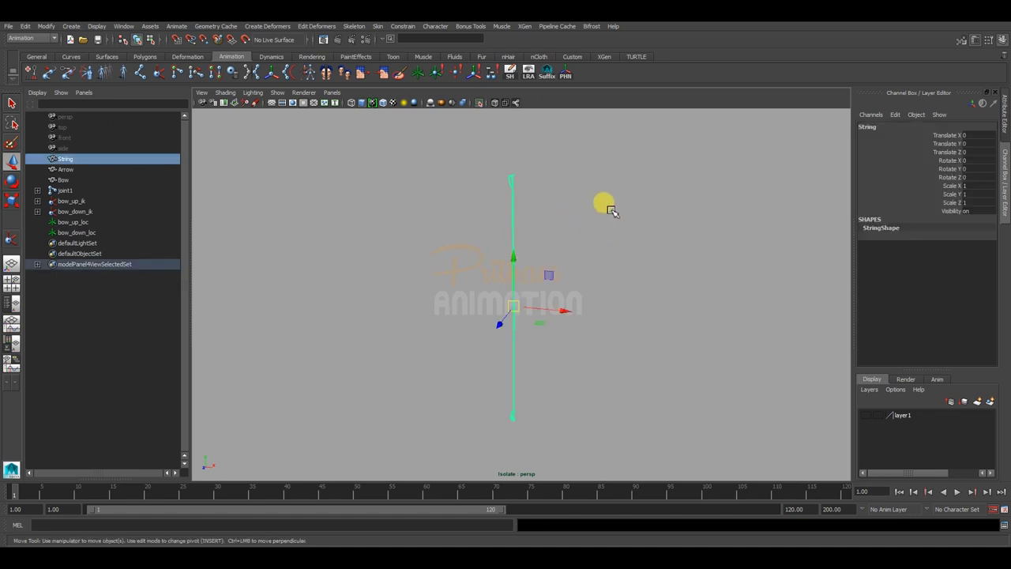
right_drag(609, 207, 578, 212)
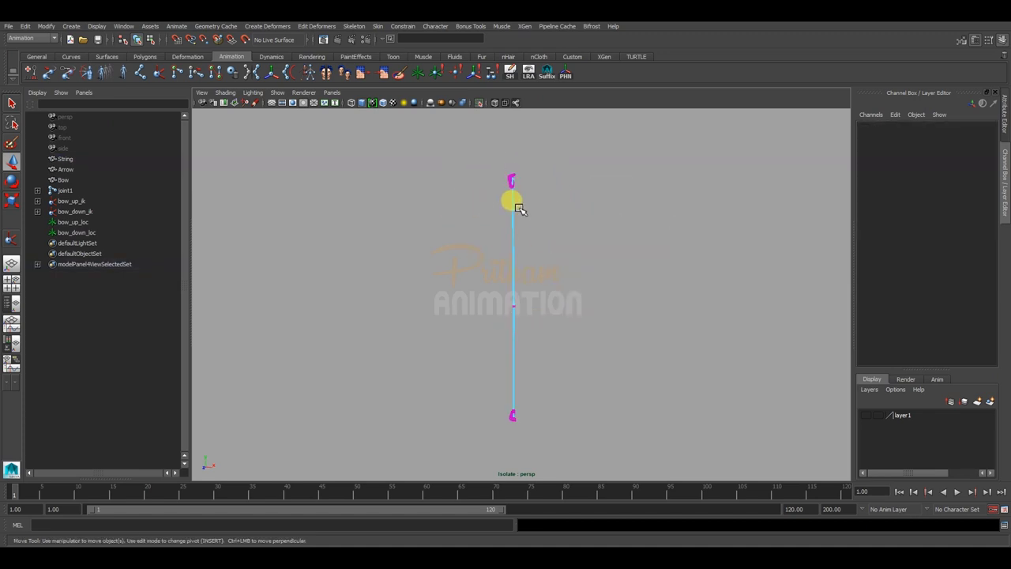
mouse_move(537, 150)
mouse_down()
mouse_move(474, 237)
mouse_move(557, 283)
mouse_up()
click(495, 297)
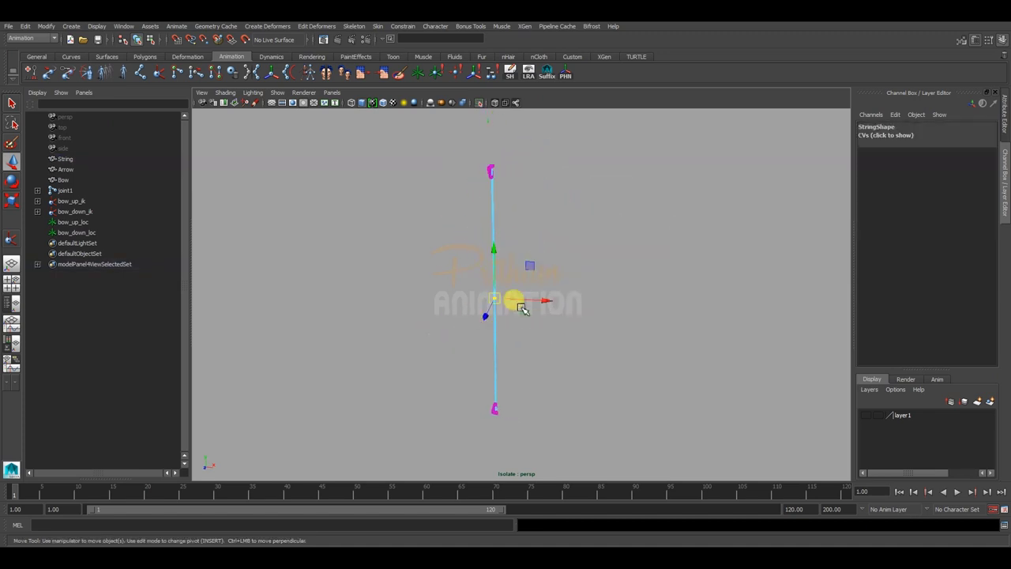
click(491, 411)
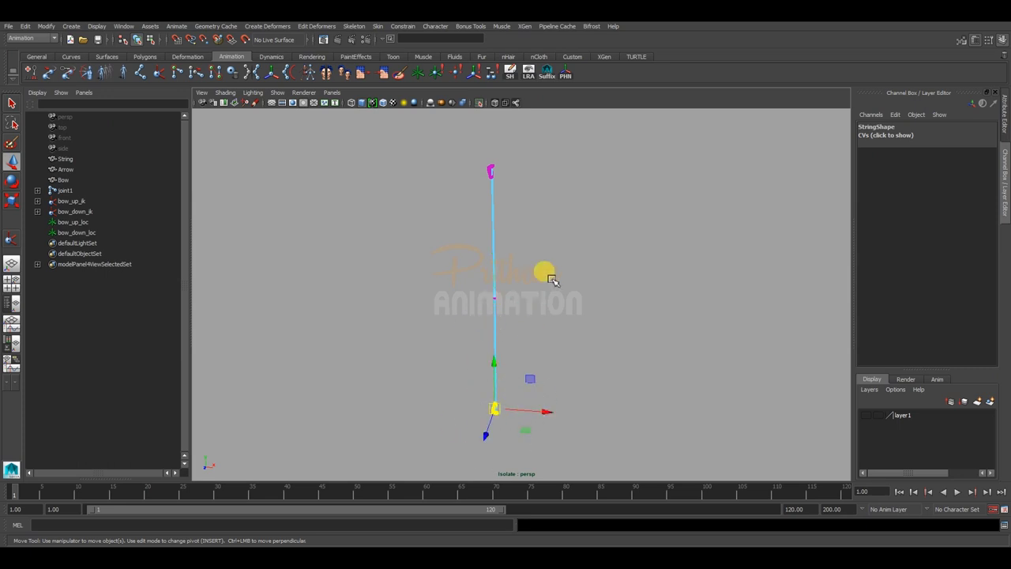
click(529, 242)
drag(520, 139, 448, 197)
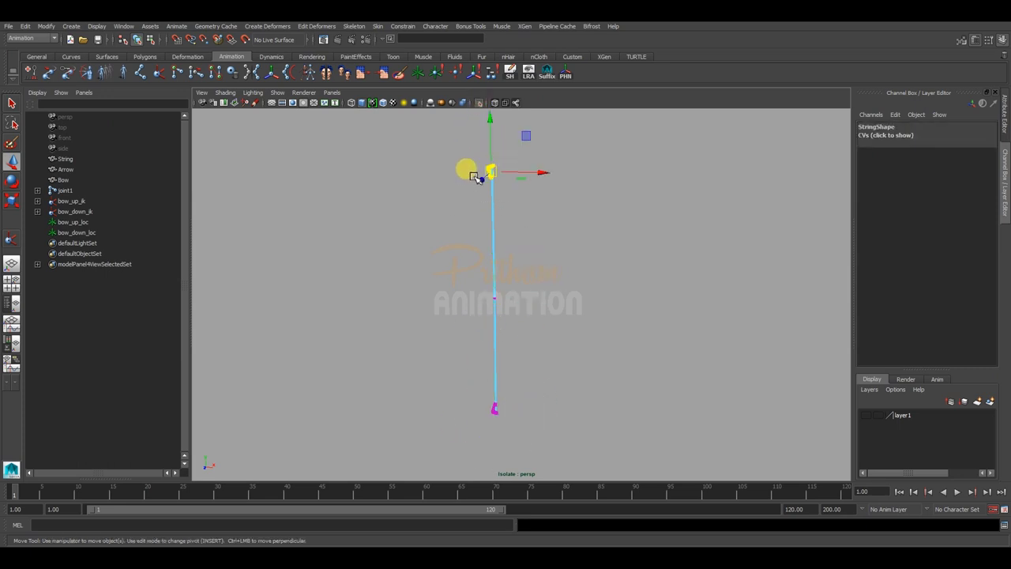
click(478, 102)
alt+middle_drag(499, 175, 500, 190)
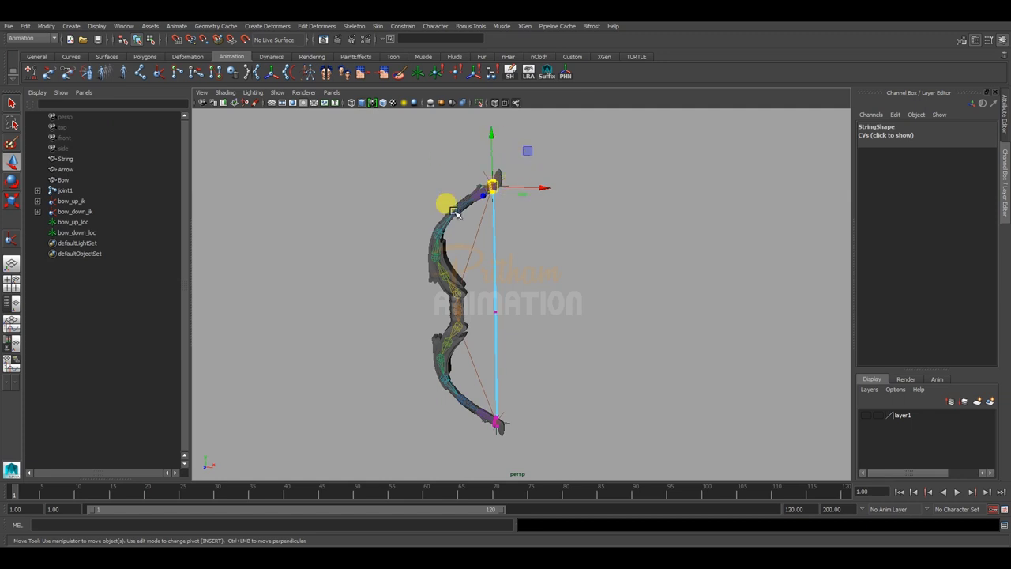
click(267, 26)
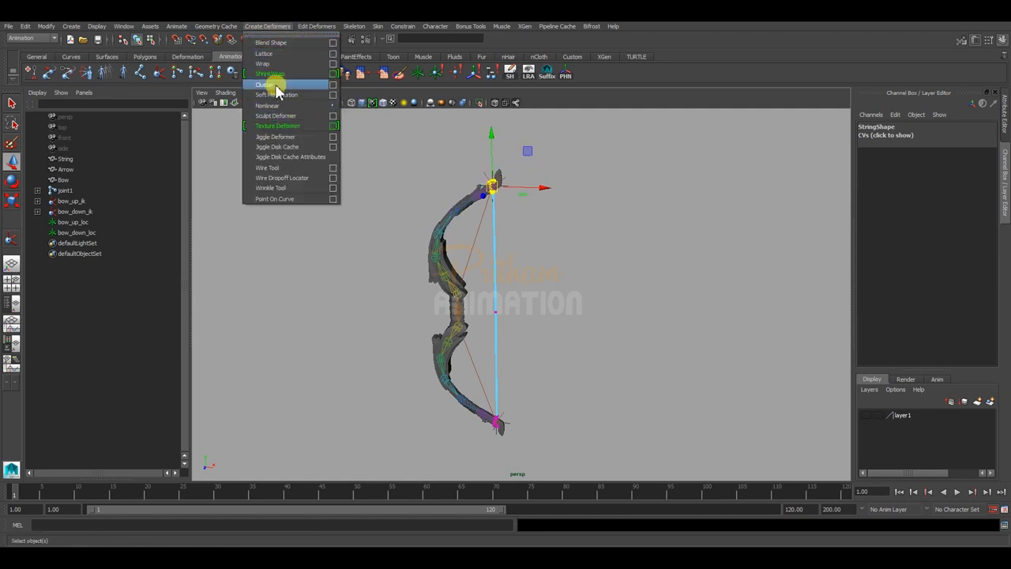
click(281, 85)
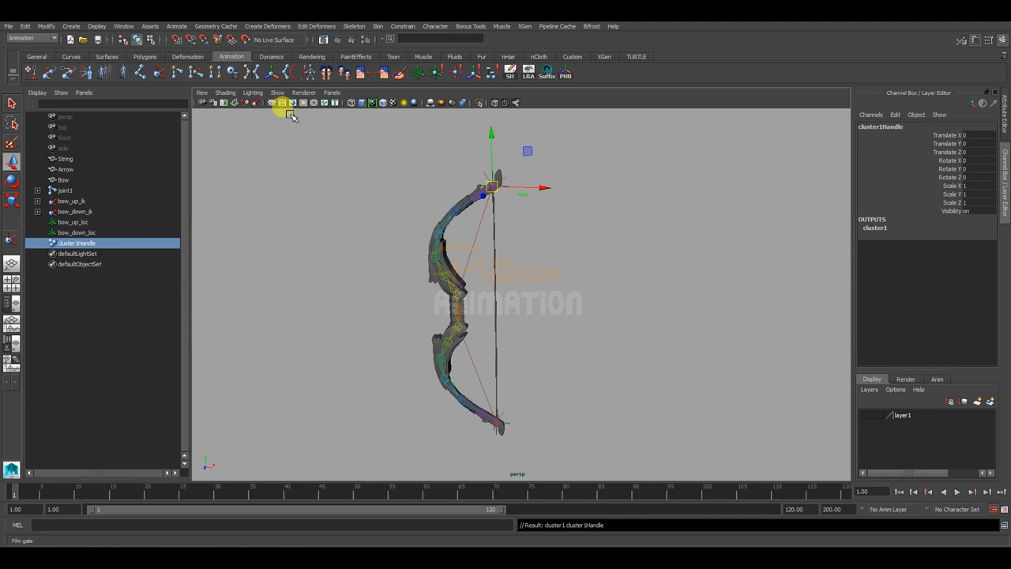
Create a second cluster on the string's middle control vertex
click(498, 277)
right_drag(497, 232, 495, 241)
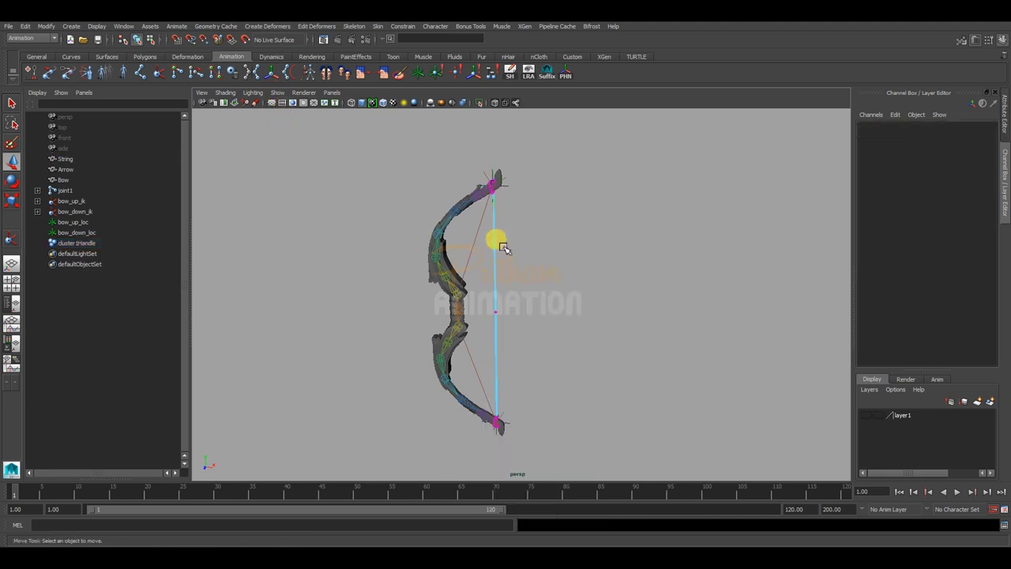
drag(531, 278, 474, 327)
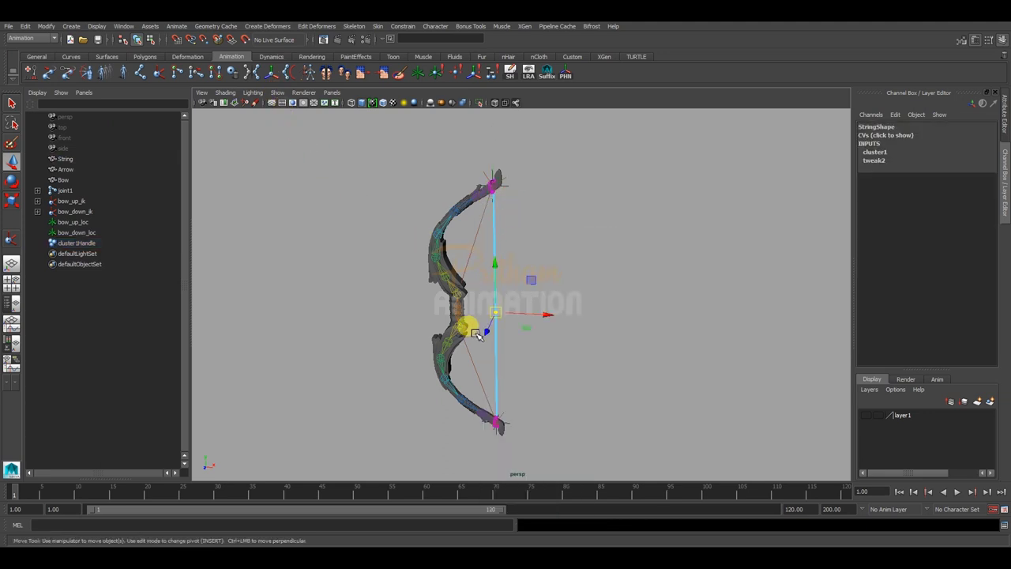
alt+right_drag(467, 329, 550, 332)
alt+drag(551, 332, 530, 260)
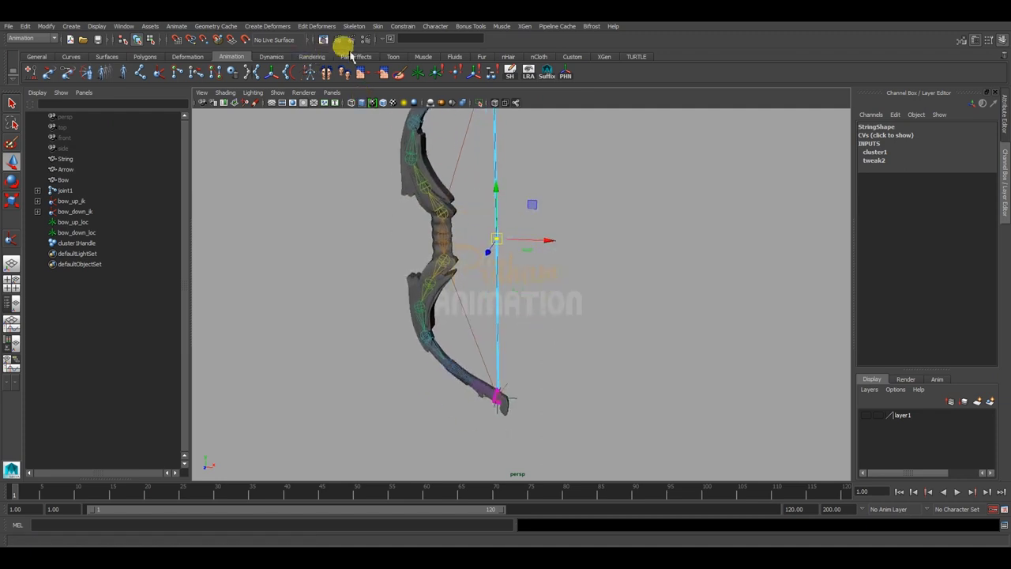
click(353, 29)
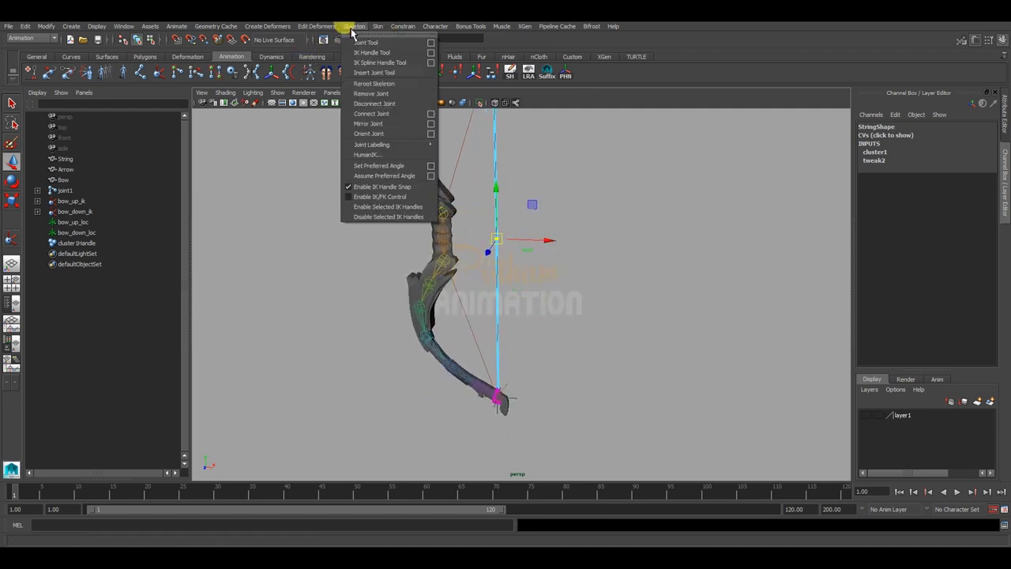
mouse_move(267, 26)
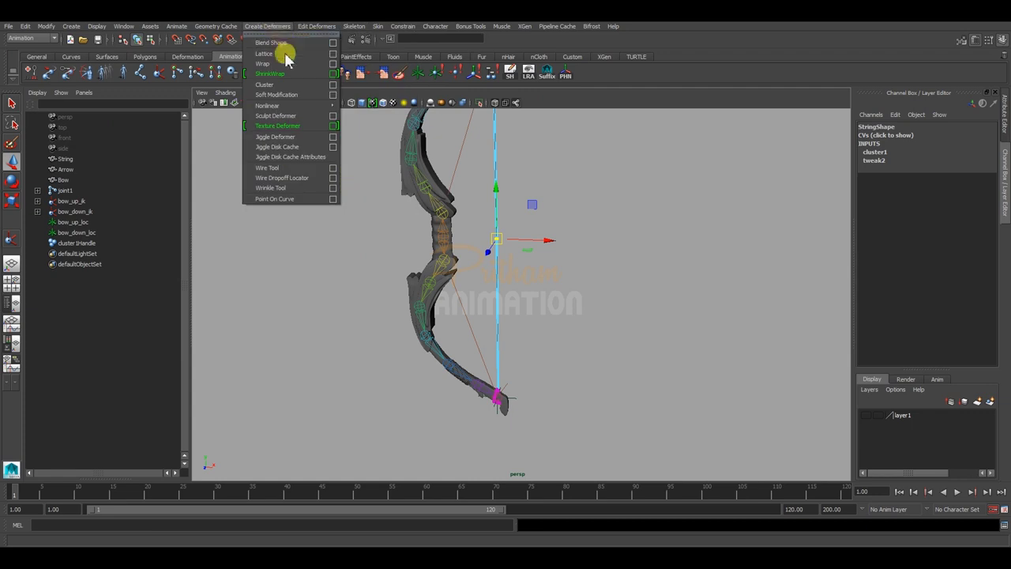
click(294, 85)
Create a third cluster on the string's bottom control vertex and exit isolate view
alt+drag(540, 306, 542, 266)
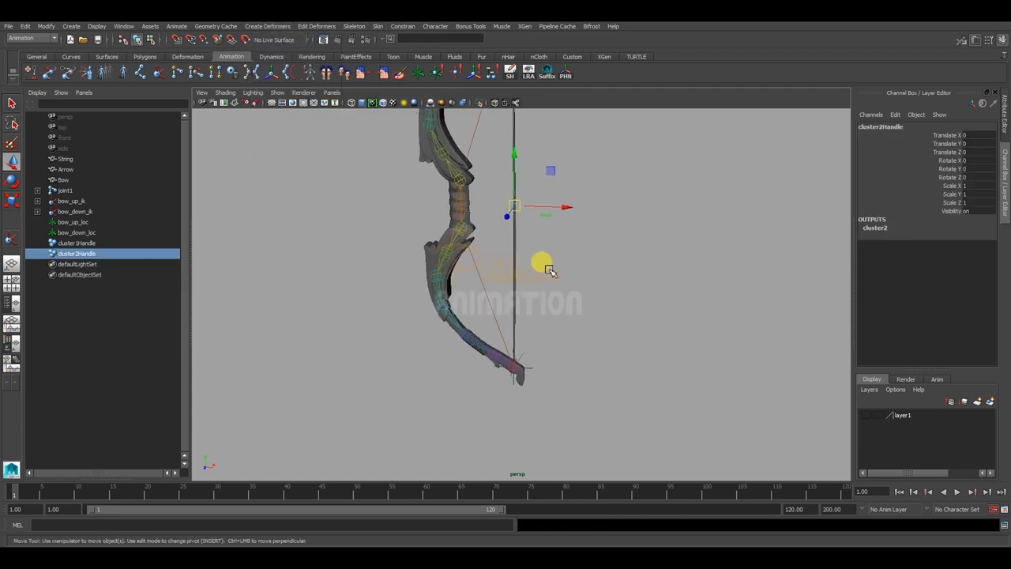
click(523, 293)
alt+middle_drag(523, 292, 526, 255)
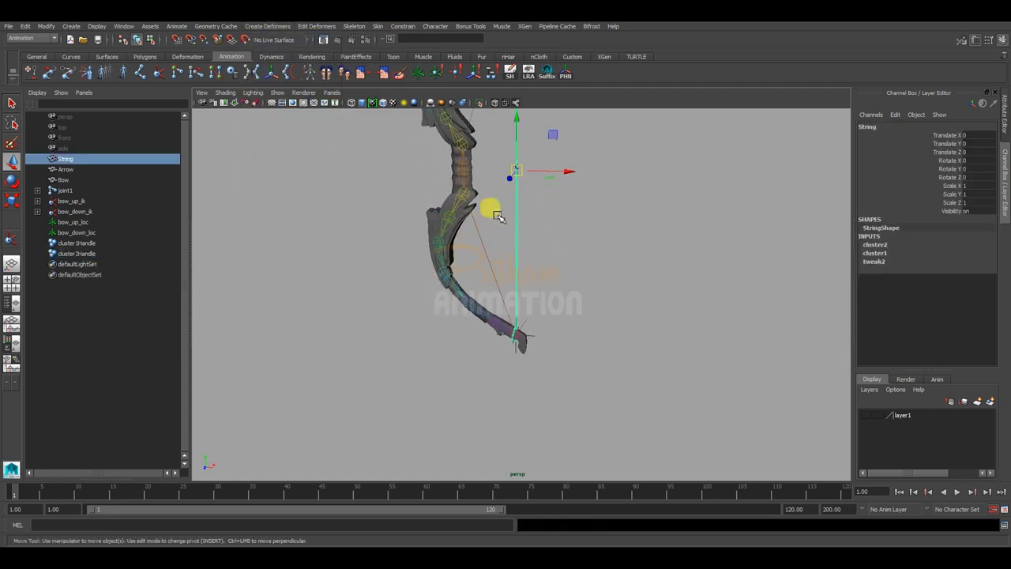
click(479, 102)
right_drag(564, 226, 537, 232)
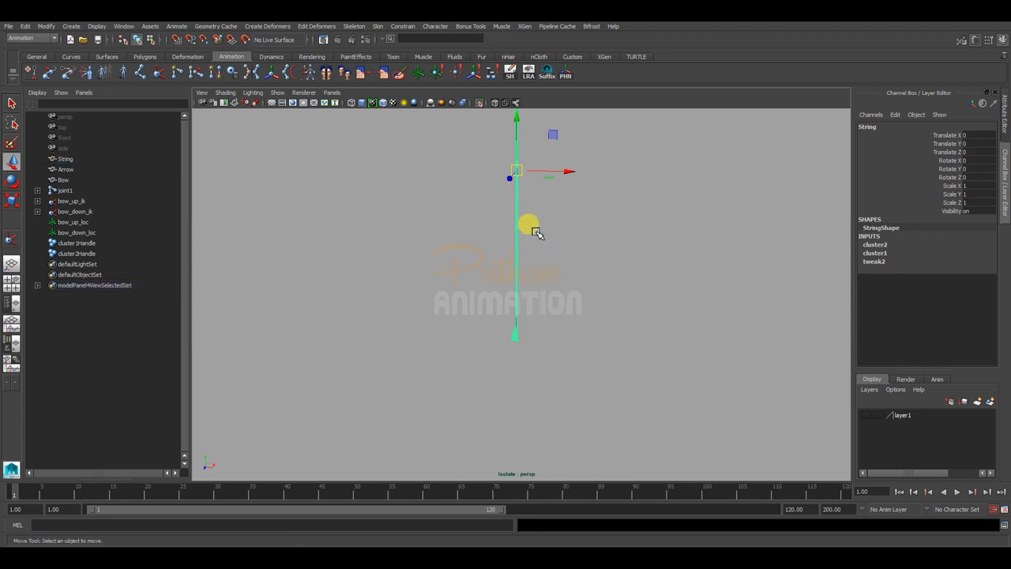
drag(501, 365, 457, 339)
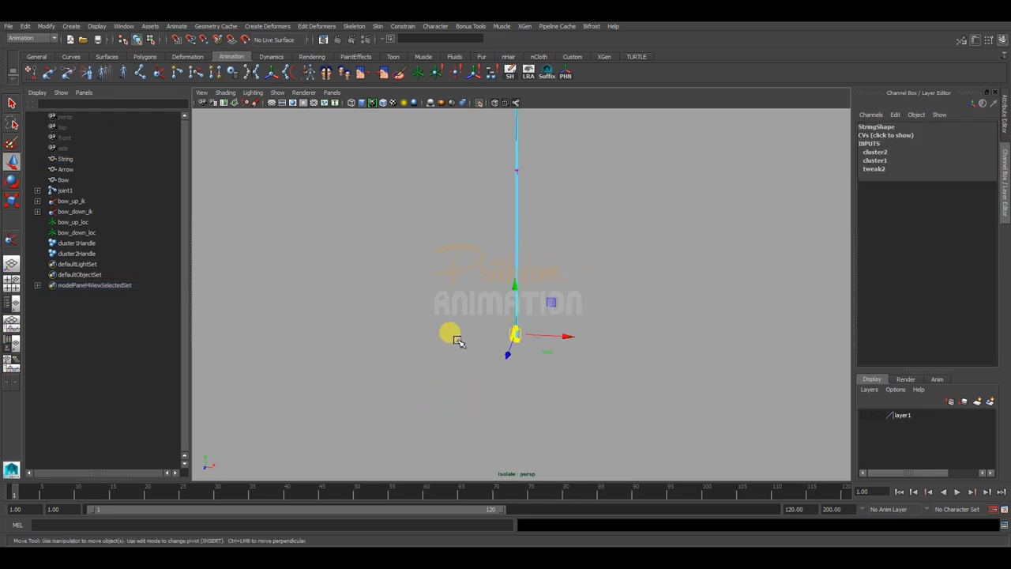
click(479, 102)
click(268, 27)
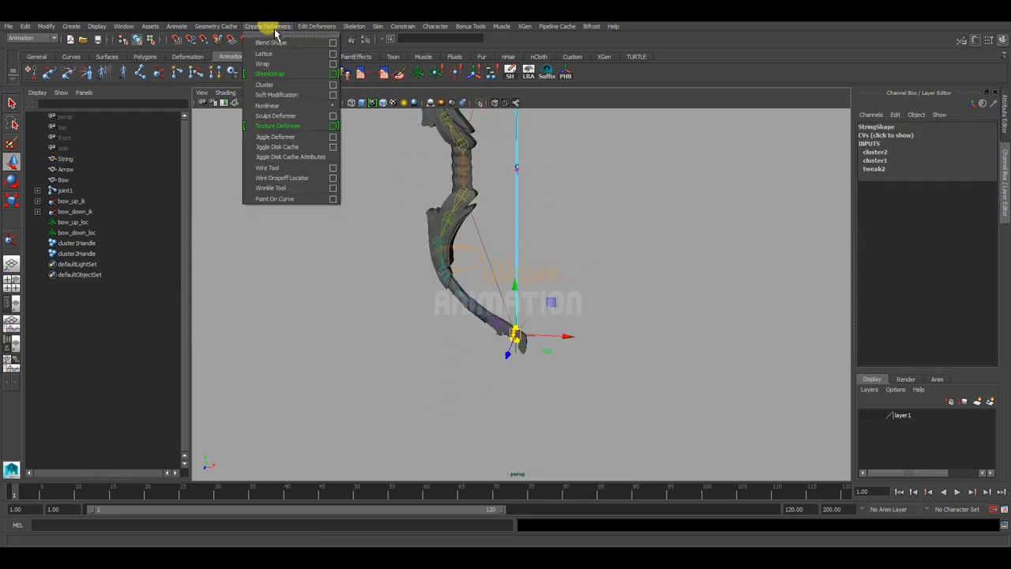
click(283, 87)
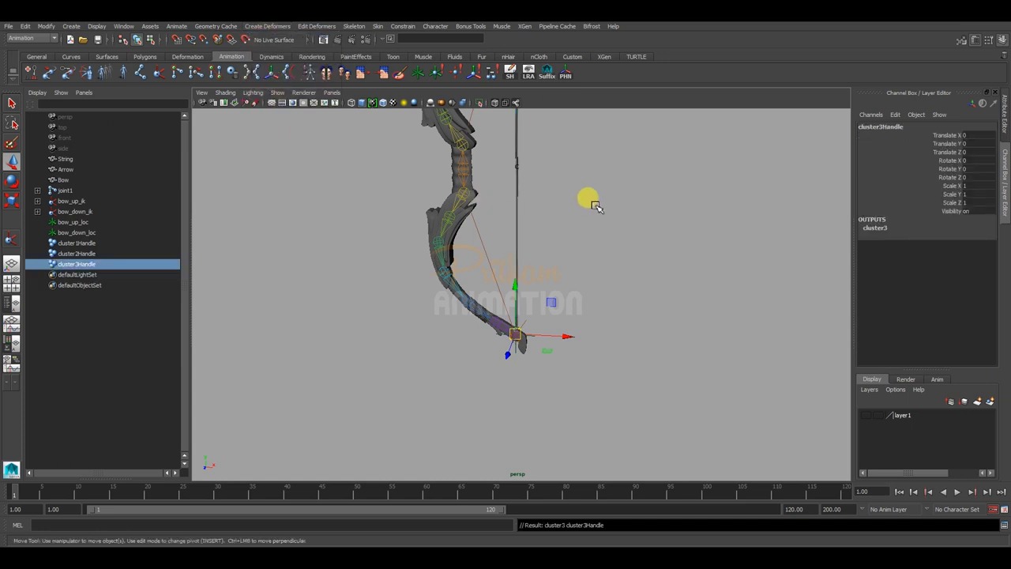
mouse_move(587, 198)
alt+mouse_down()
mouse_move(440, 185)
mouse_move(550, 169)
mouse_move(494, 255)
mouse_move(513, 221)
mouse_move(475, 242)
alt+mouse_up()
click(550, 170)
Rename cluster1Handle to bow_up_C, cluster3Handle to bow_down_C and cluster2Handle to string_C
click(113, 242)
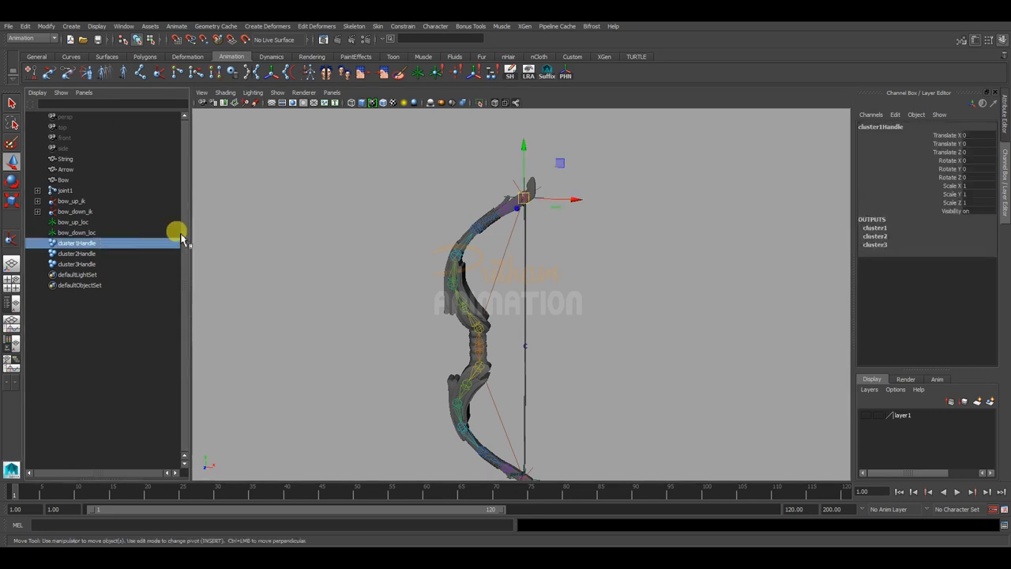
double_click(899, 127)
text(bow_up_C)
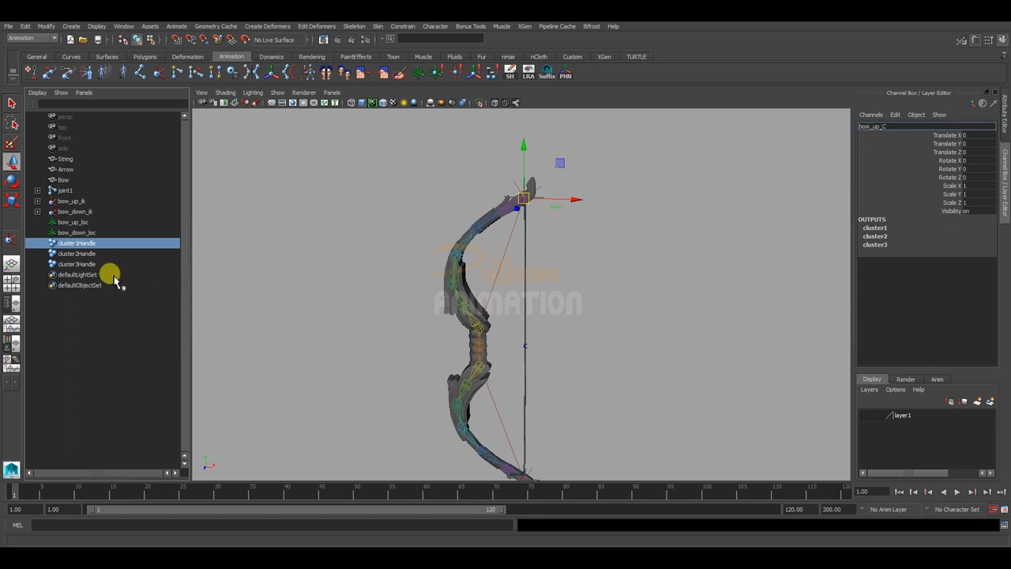
key(Return)
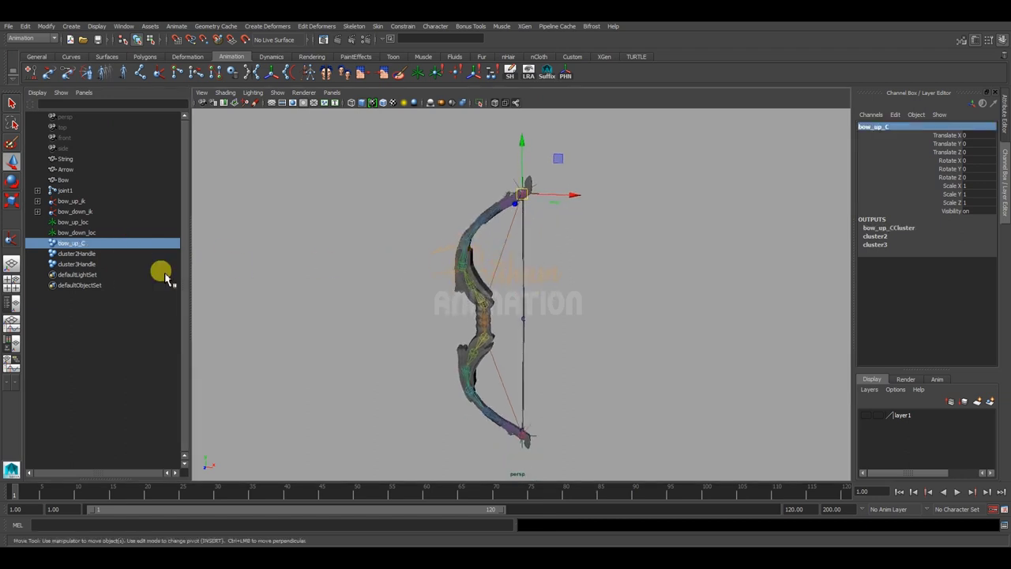
click(106, 254)
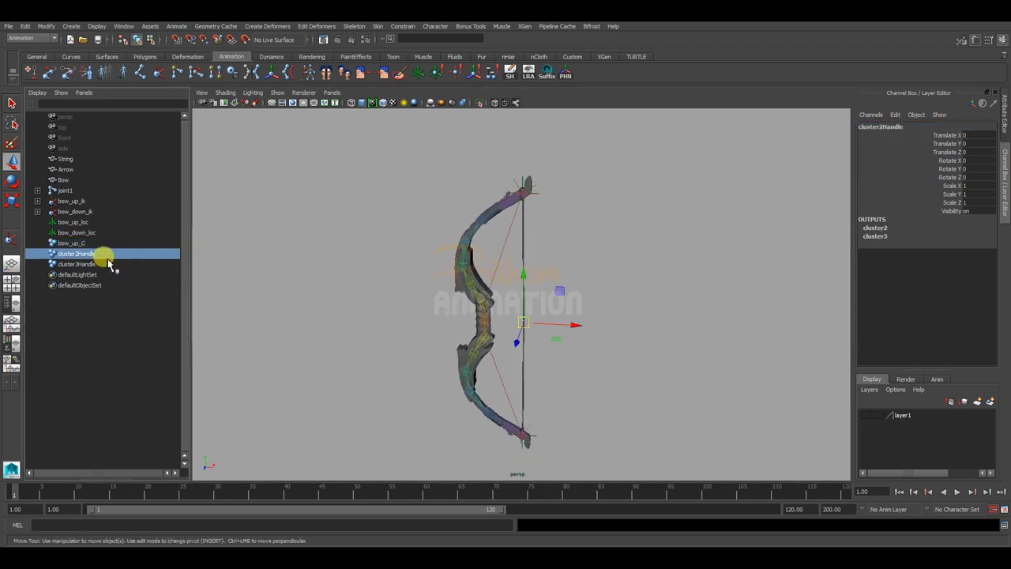
click(99, 264)
double_click(96, 265)
text(bow_down_C)
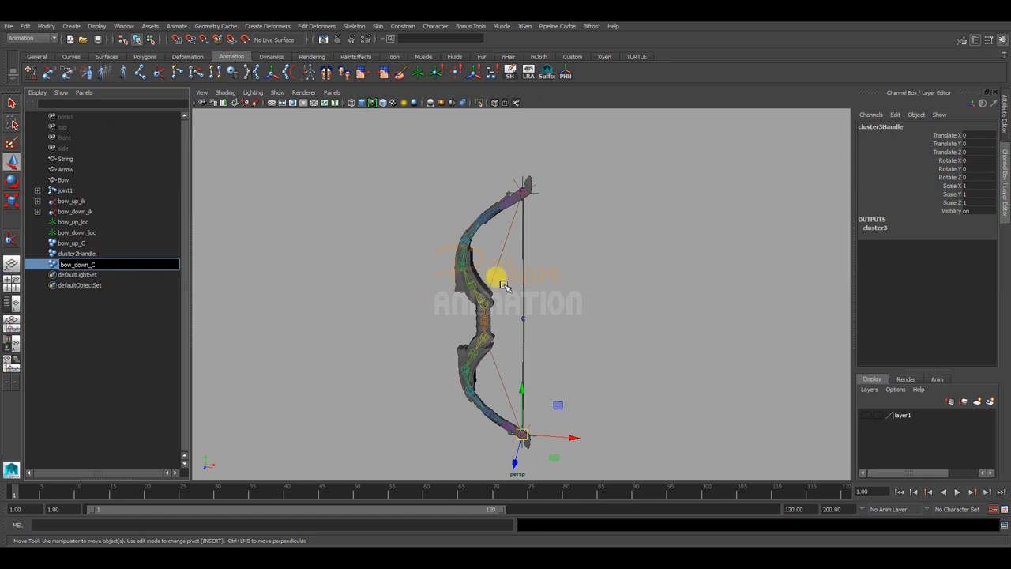
key(Return)
click(109, 254)
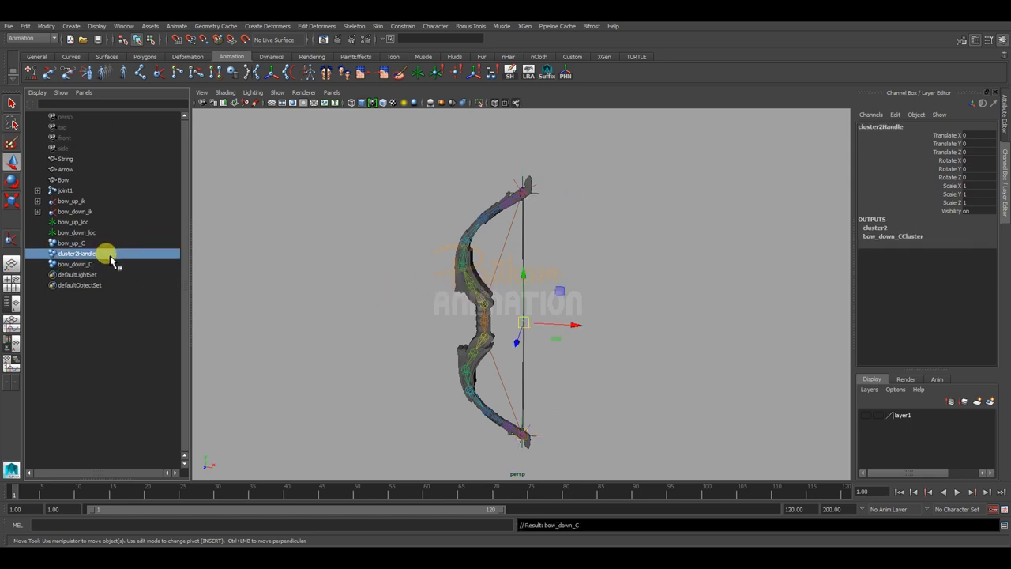
double_click(106, 254)
text(string_C)
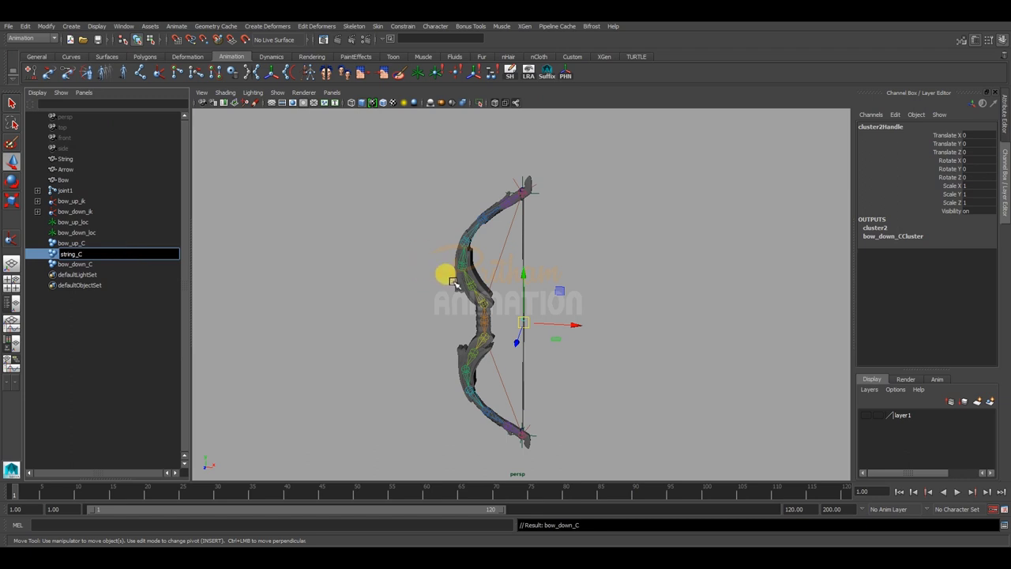
alt+drag(446, 289, 509, 288)
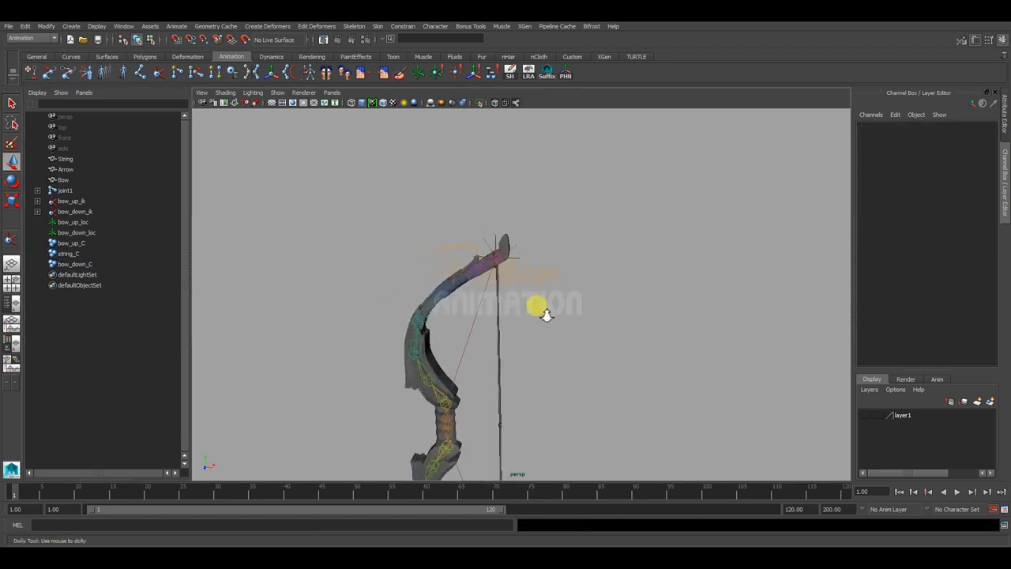
Parent-constrain bow_up_C to bow_up_loc and drag the locator to test the bend
click(96, 222)
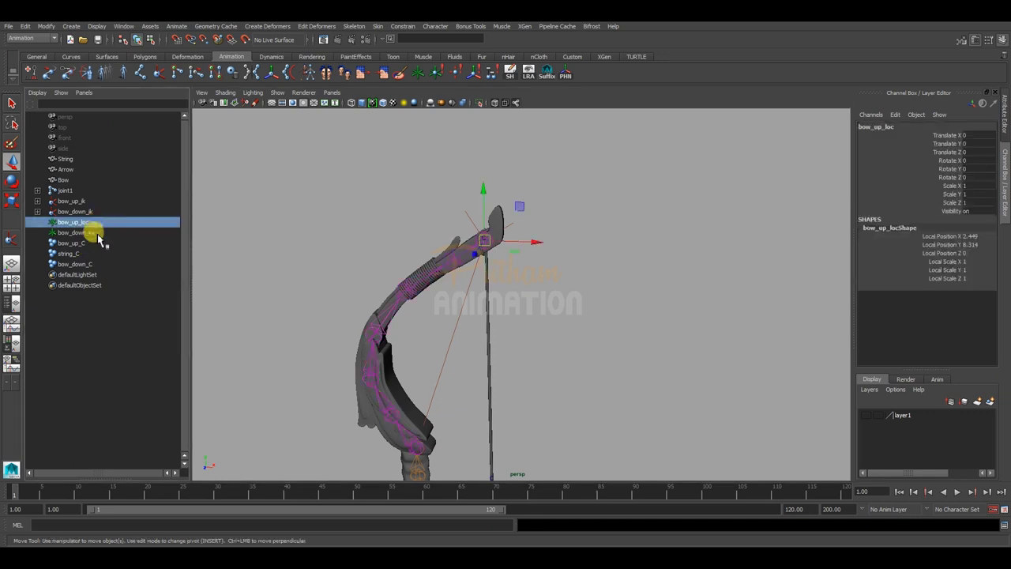
ctrl+click(87, 245)
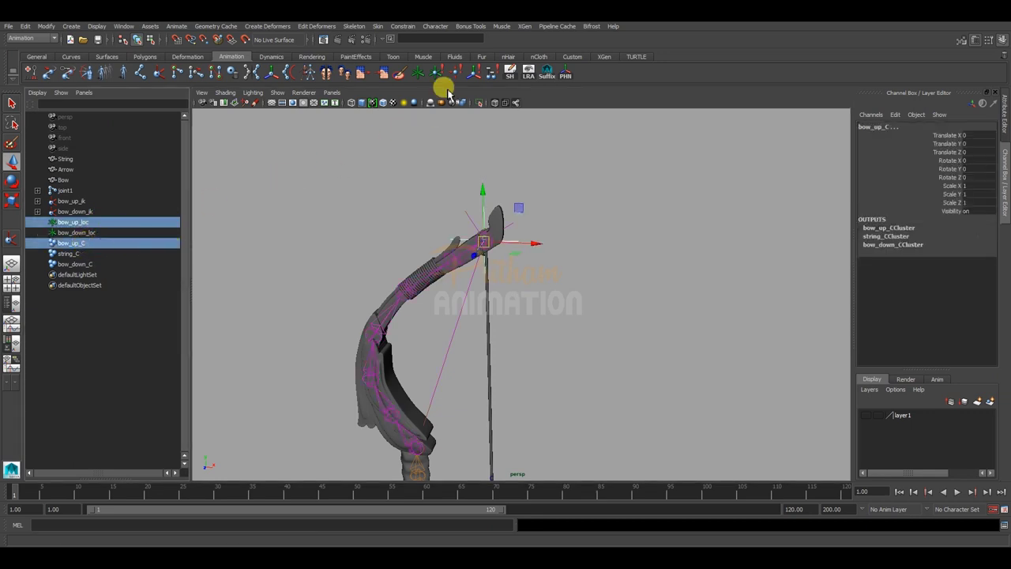
click(403, 27)
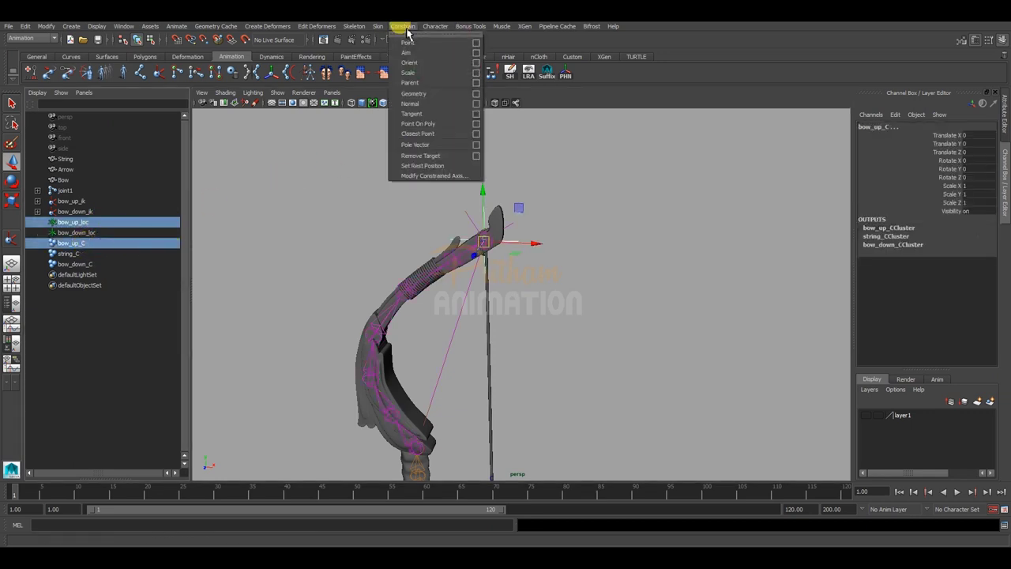
click(425, 85)
click(604, 183)
click(514, 237)
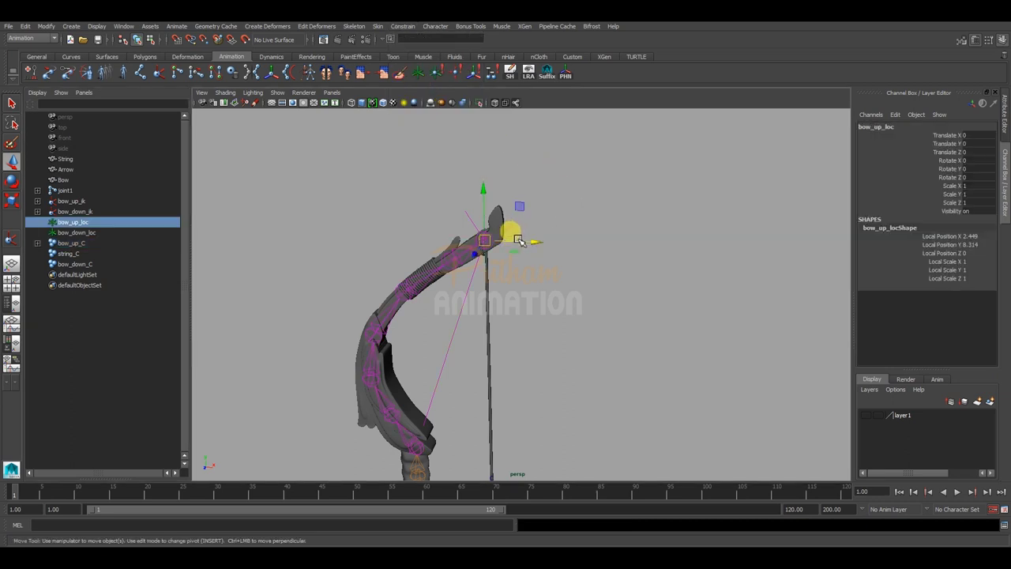
mouse_move(517, 239)
mouse_down()
mouse_move(623, 361)
mouse_move(549, 142)
mouse_up()
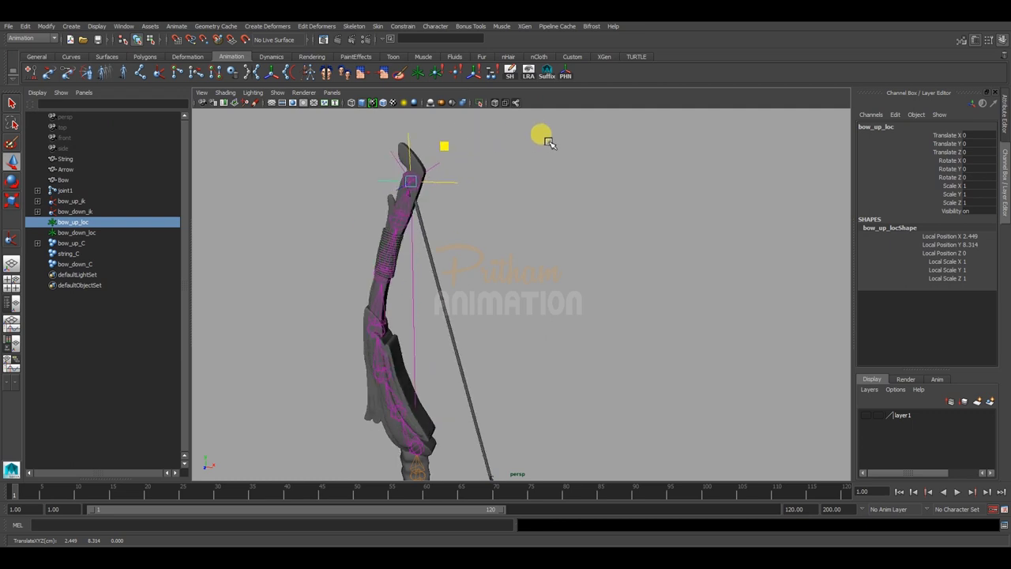
drag(549, 143, 550, 322)
click(551, 322)
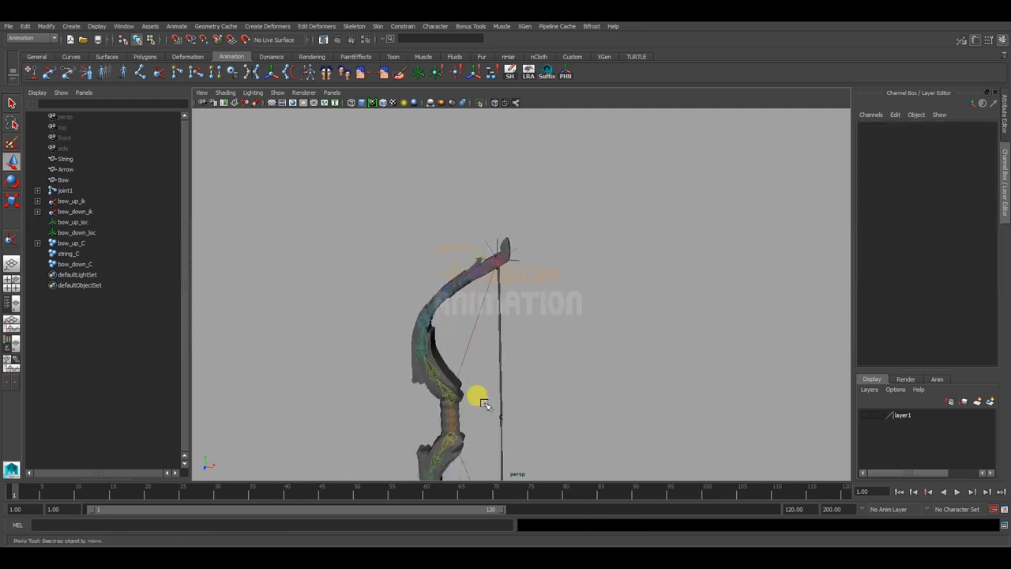
drag(485, 405, 450, 302)
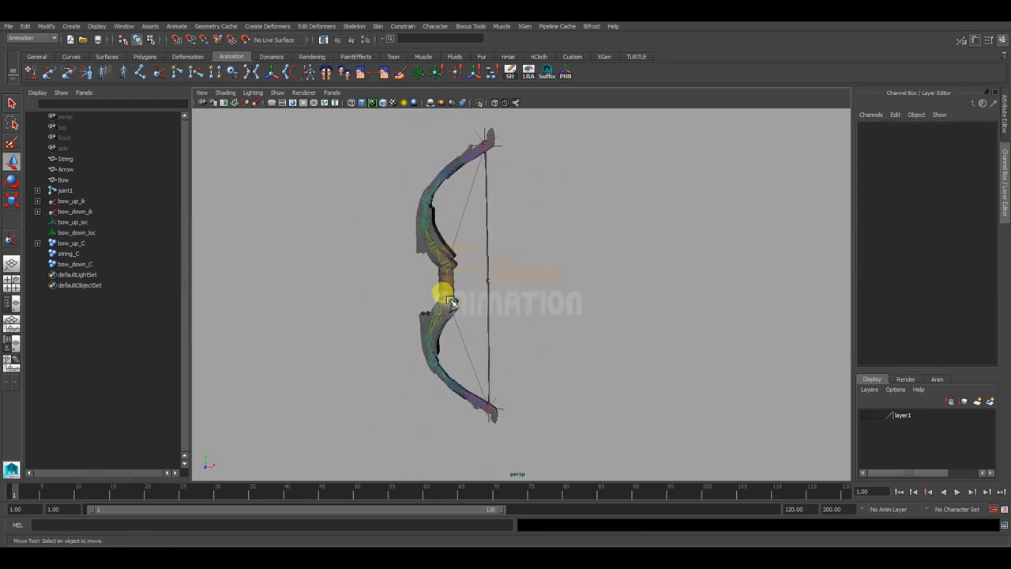
Parent-constrain bow_down_C to bow_down_loc, then test-move the lower locator and undo
click(96, 233)
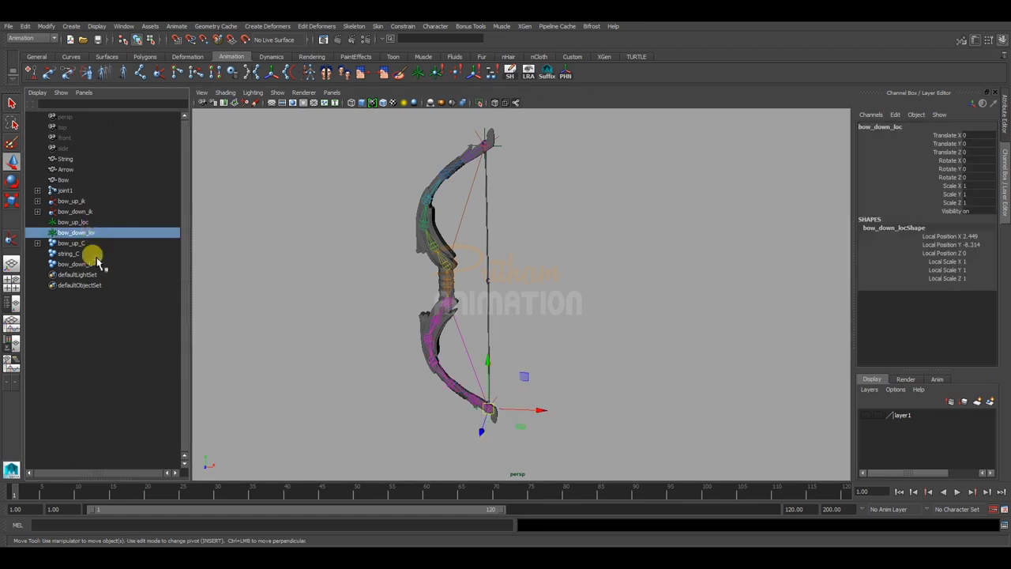
ctrl+click(83, 263)
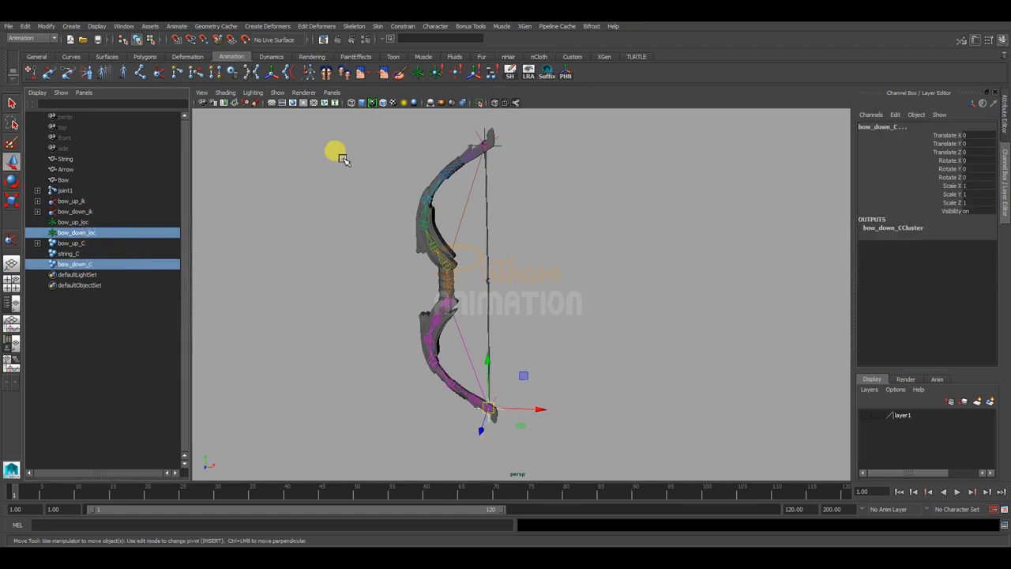
click(409, 28)
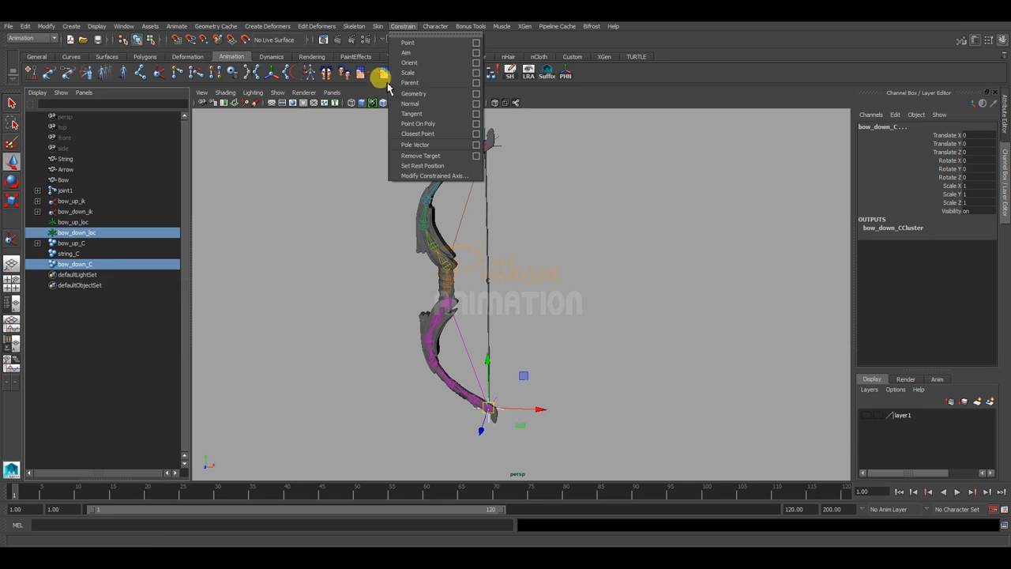
click(411, 82)
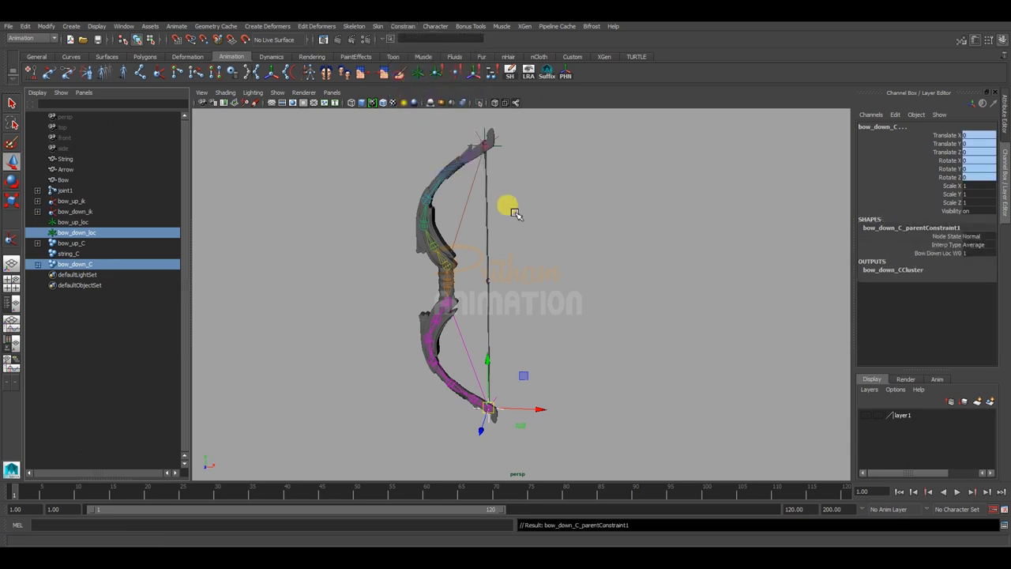
click(516, 426)
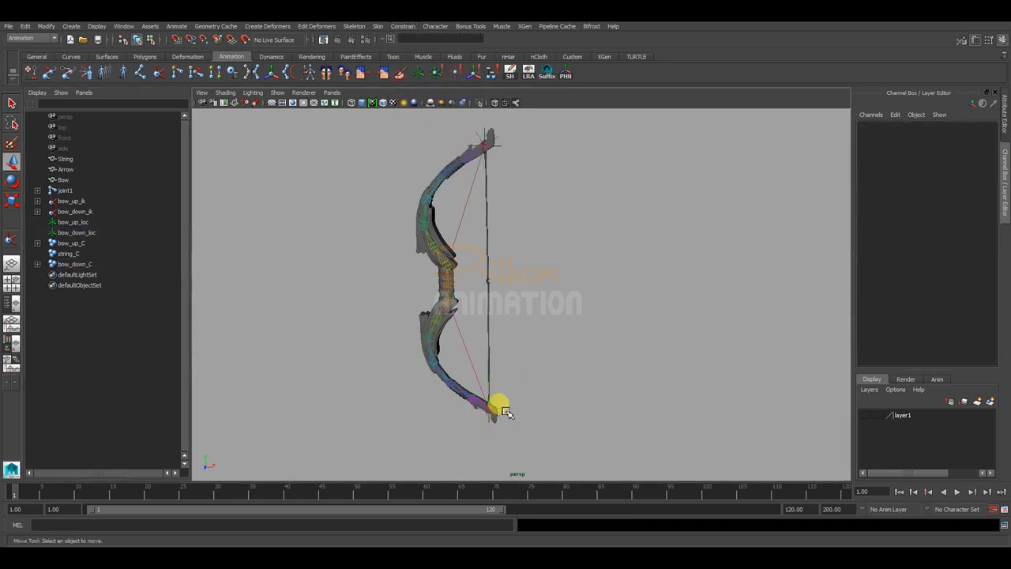
click(505, 412)
mouse_move(526, 366)
mouse_down()
mouse_move(551, 330)
mouse_move(606, 341)
mouse_move(505, 401)
mouse_up()
key(ctrl+z)
key(ctrl+z)
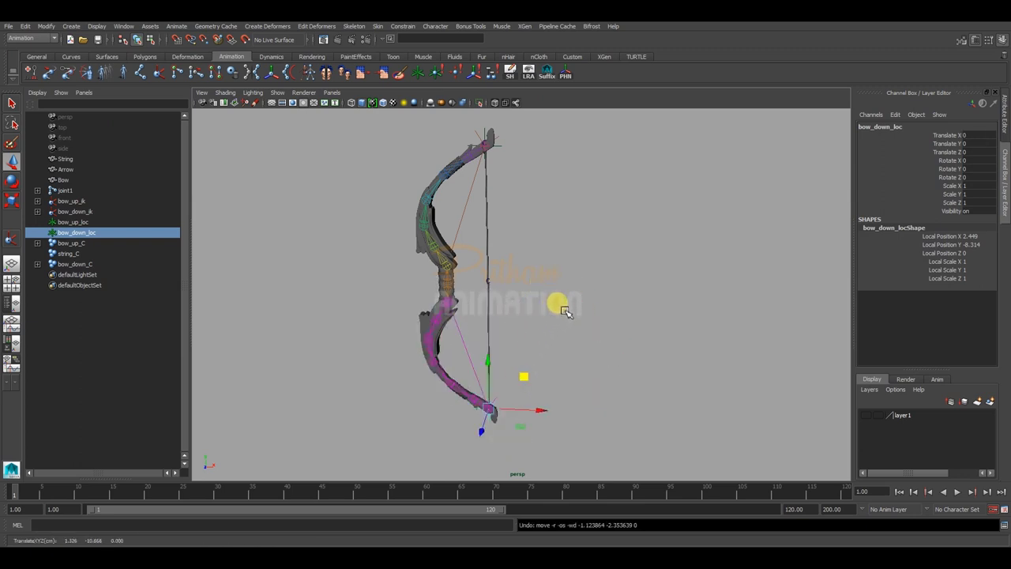
click(558, 313)
mouse_move(542, 309)
alt+mouse_down()
mouse_move(549, 286)
mouse_move(525, 273)
alt+mouse_up()
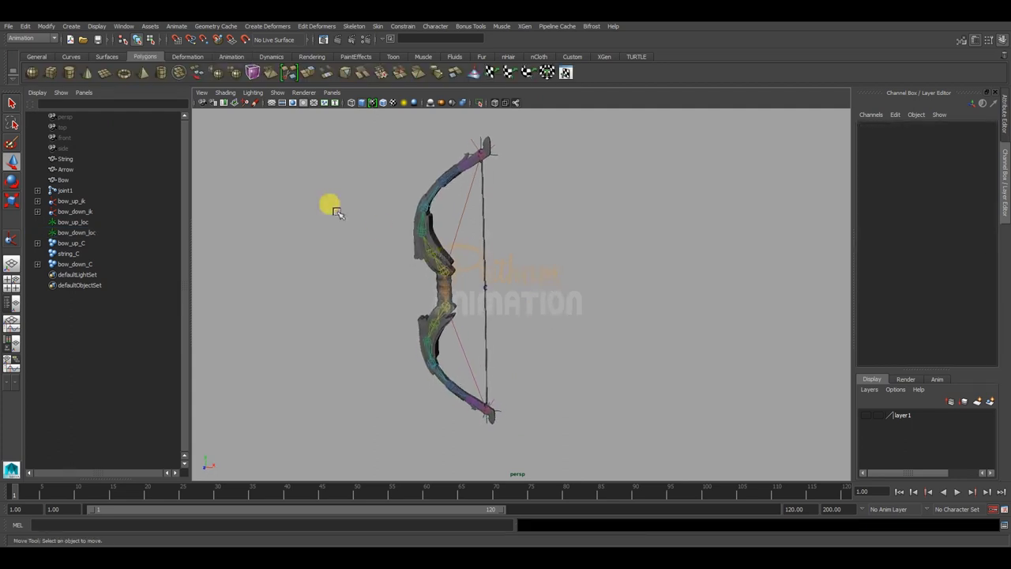
Create a NURBS circle at the middle of the bow string and scale it up to 1.219
click(72, 57)
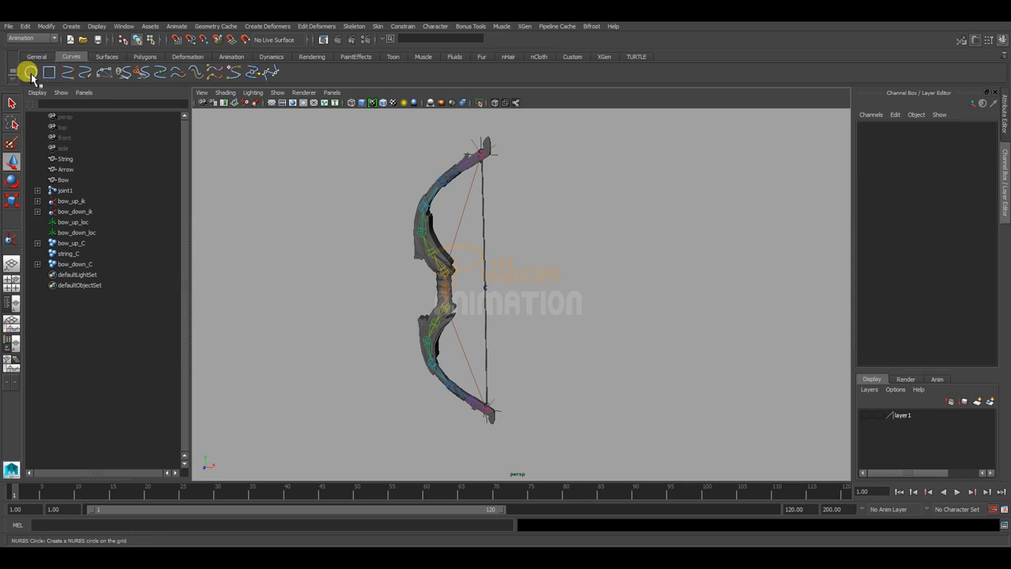
click(30, 72)
mouse_move(493, 282)
alt+mouse_down()
mouse_move(516, 270)
mouse_move(542, 361)
mouse_move(563, 389)
alt+mouse_up()
mouse_move(562, 389)
alt+mouse_down()
mouse_move(526, 305)
mouse_move(544, 323)
alt+mouse_up()
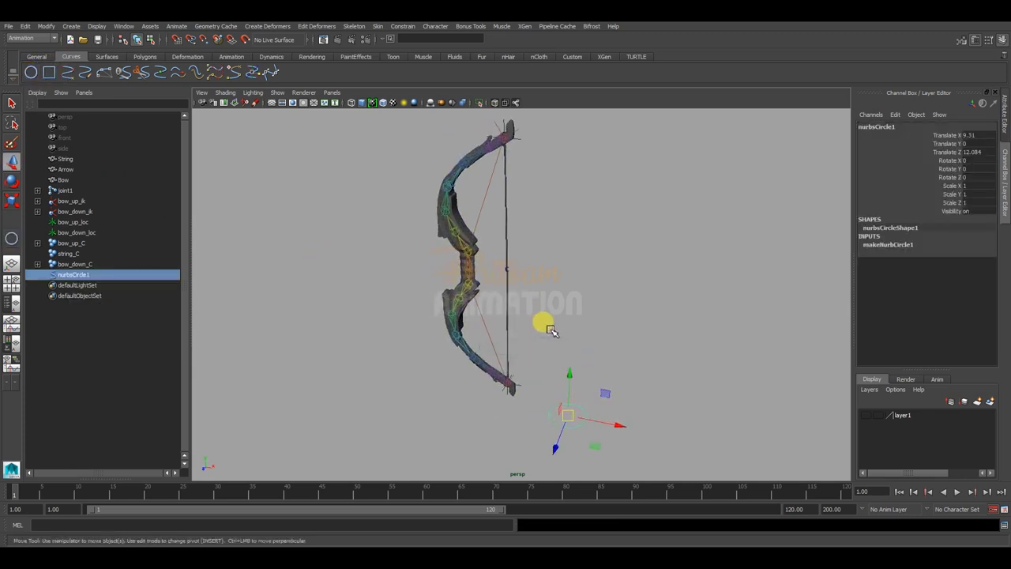
key(r)
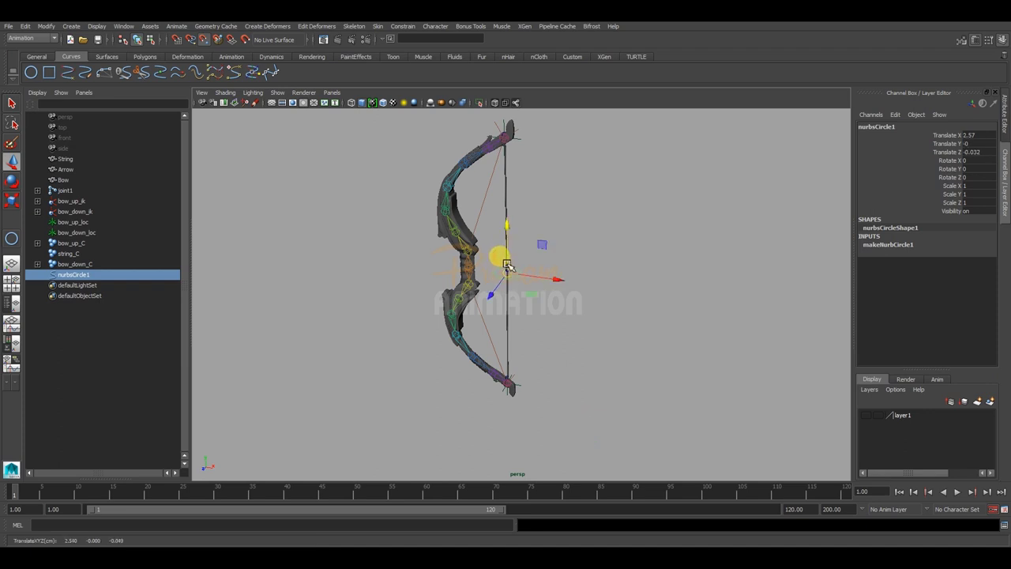
alt+drag(463, 266, 548, 296)
key(w)
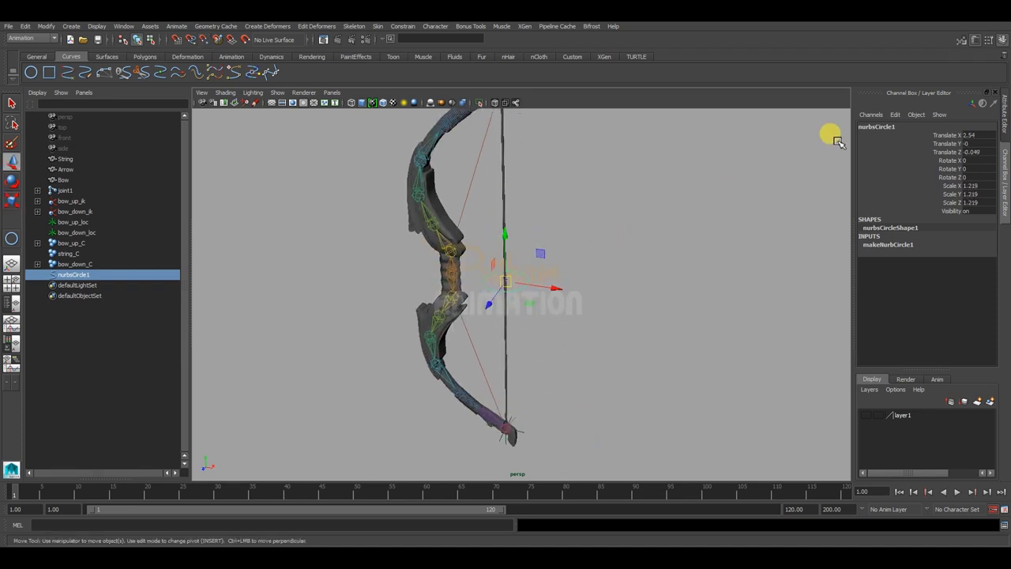
Rename the circle to string_ctrl
double_click(879, 127)
text(string_ctrl)
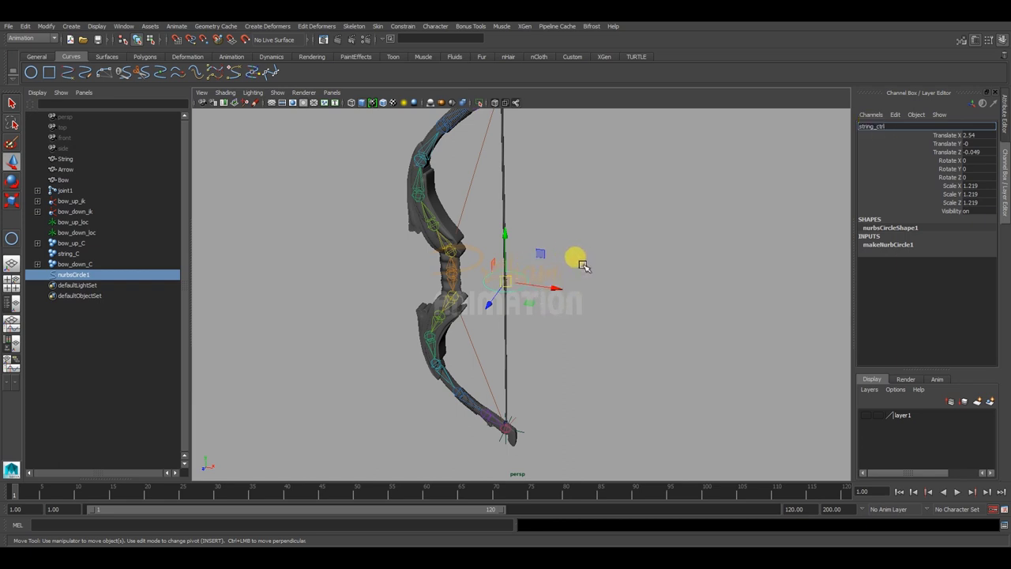
click(608, 270)
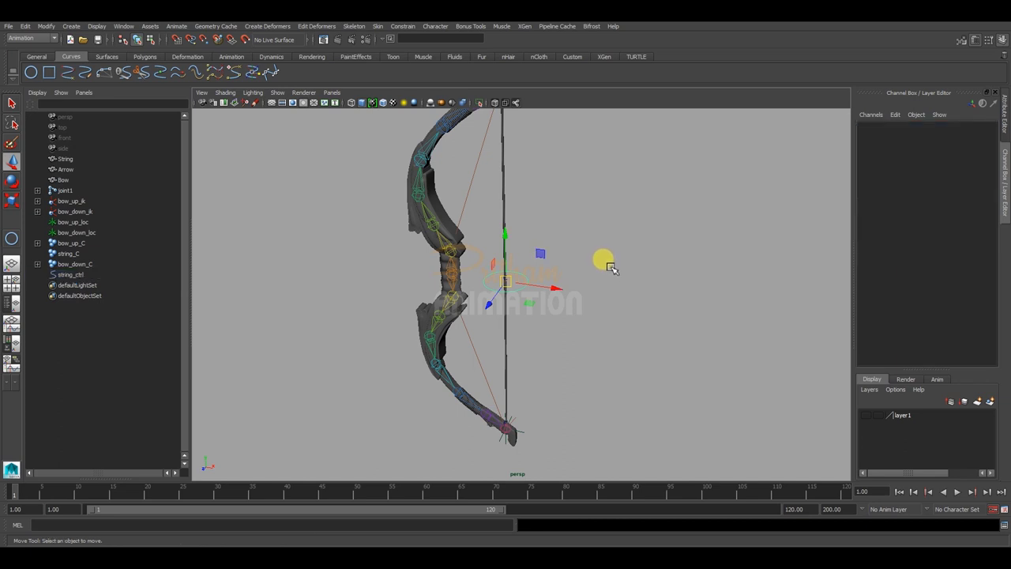
click(523, 284)
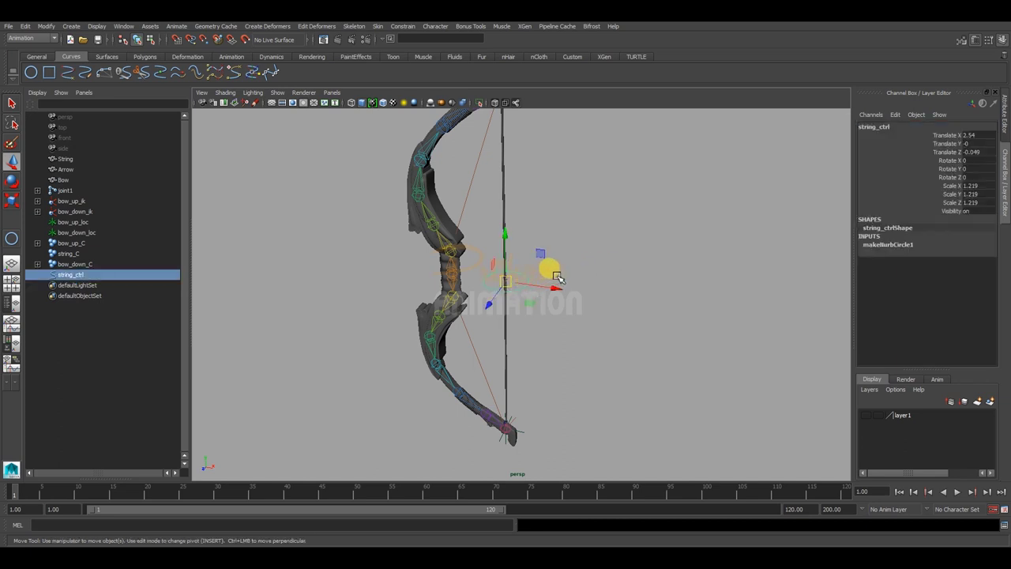
alt+drag(551, 275, 573, 285)
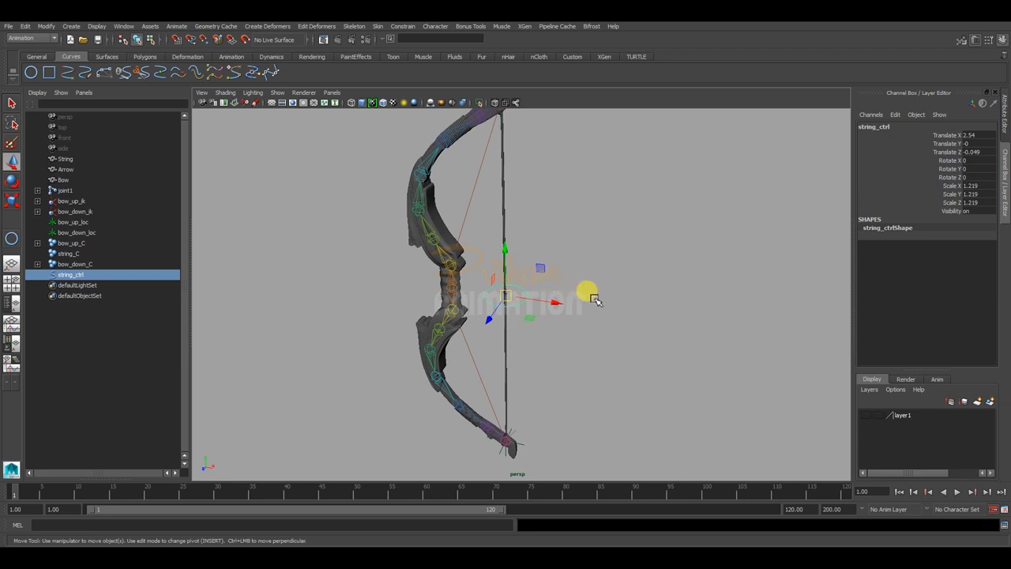
mouse_move(594, 299)
alt+mouse_down()
mouse_move(522, 291)
mouse_move(598, 275)
alt+mouse_up()
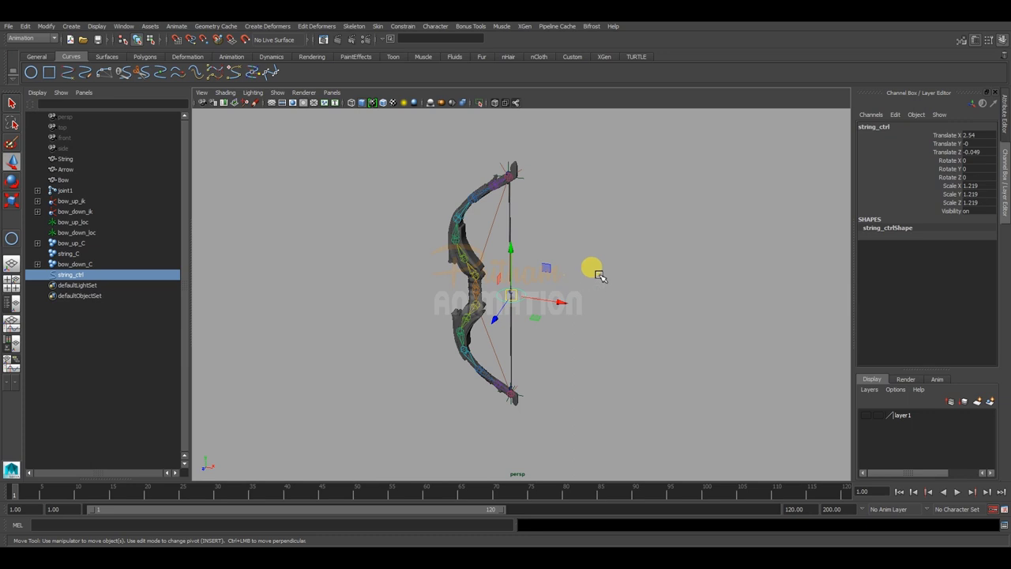
Freeze the transforms on string_ctrl
click(47, 27)
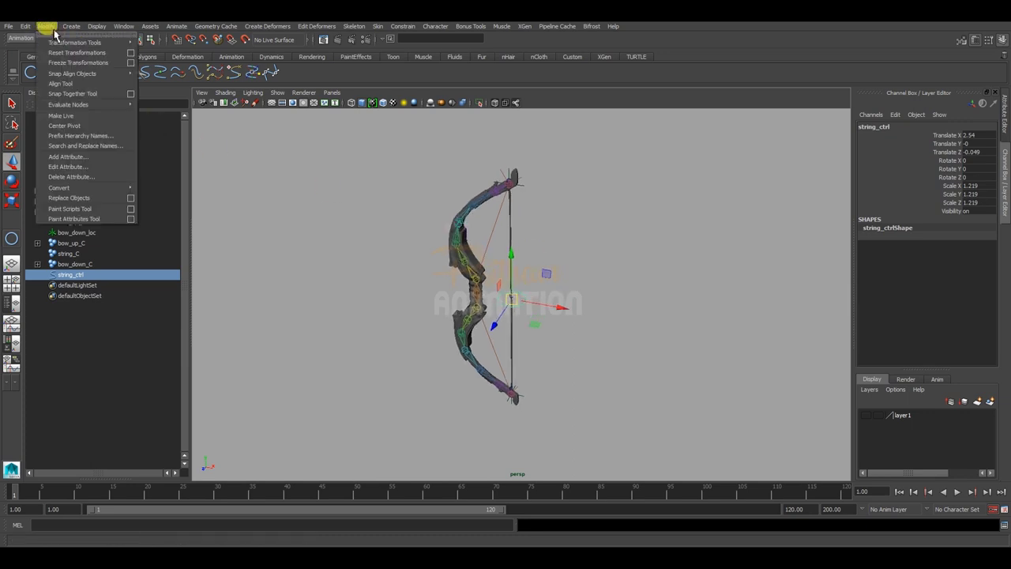
click(75, 62)
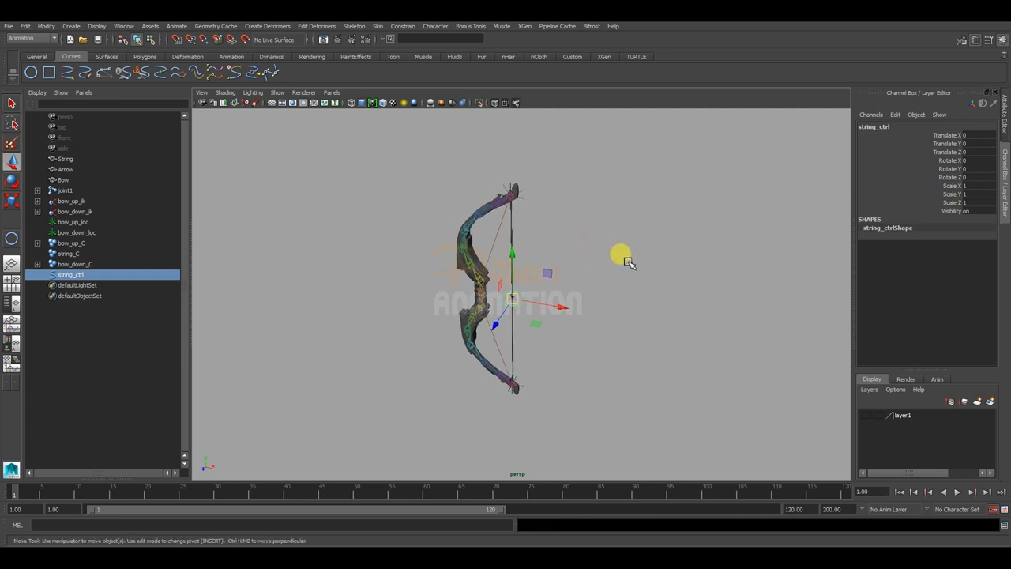
click(643, 263)
alt+drag(643, 264, 543, 312)
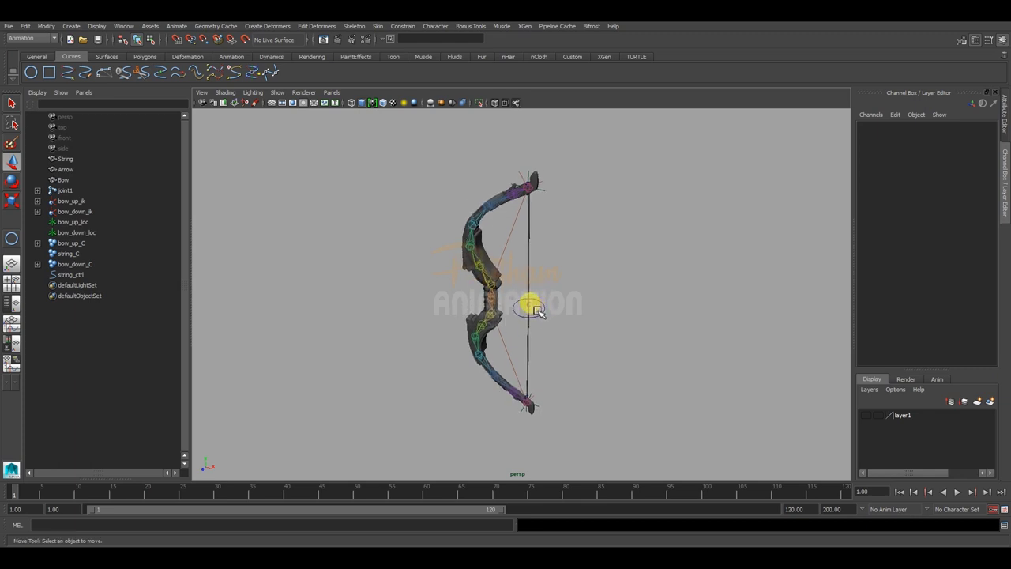
Parent-constrain string_C to string_ctrl and check that the control drives the string
click(540, 314)
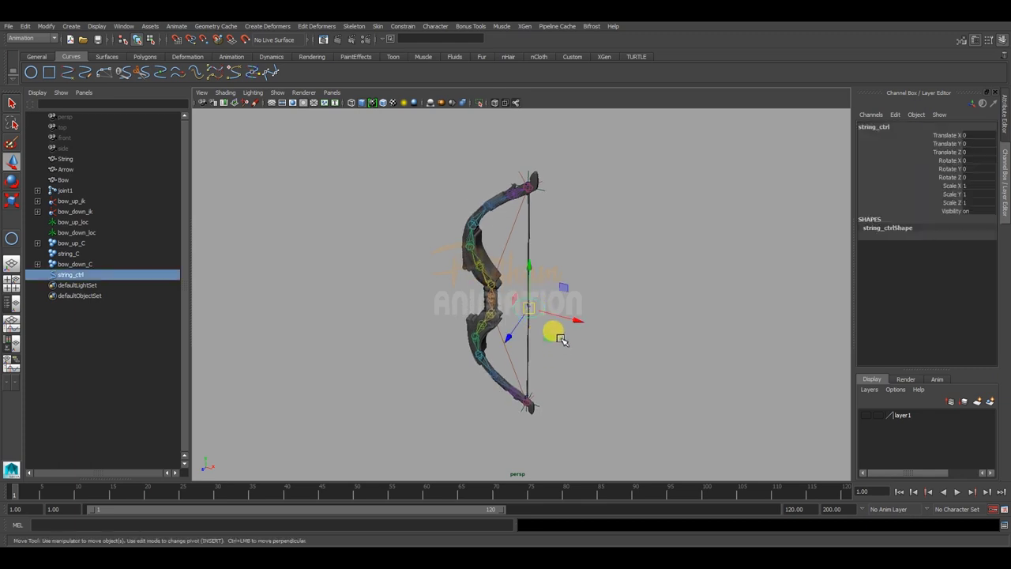
alt+right_drag(500, 300, 617, 353)
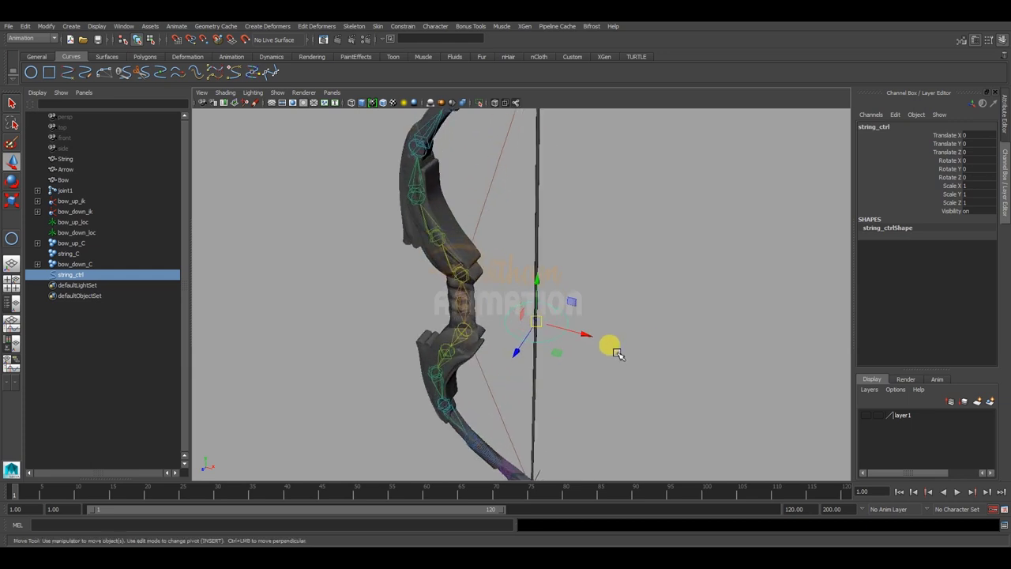
ctrl+click(69, 254)
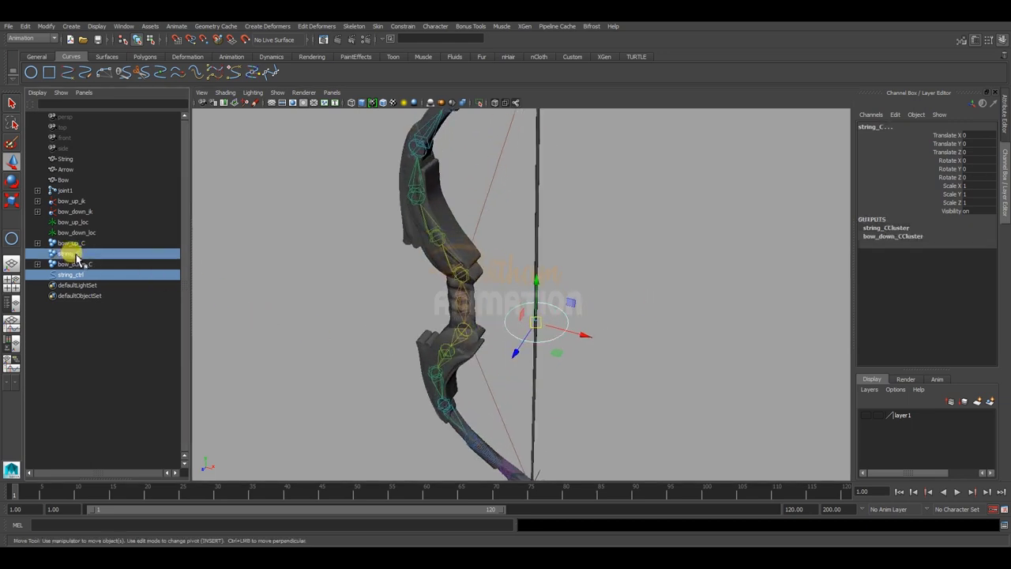
click(402, 27)
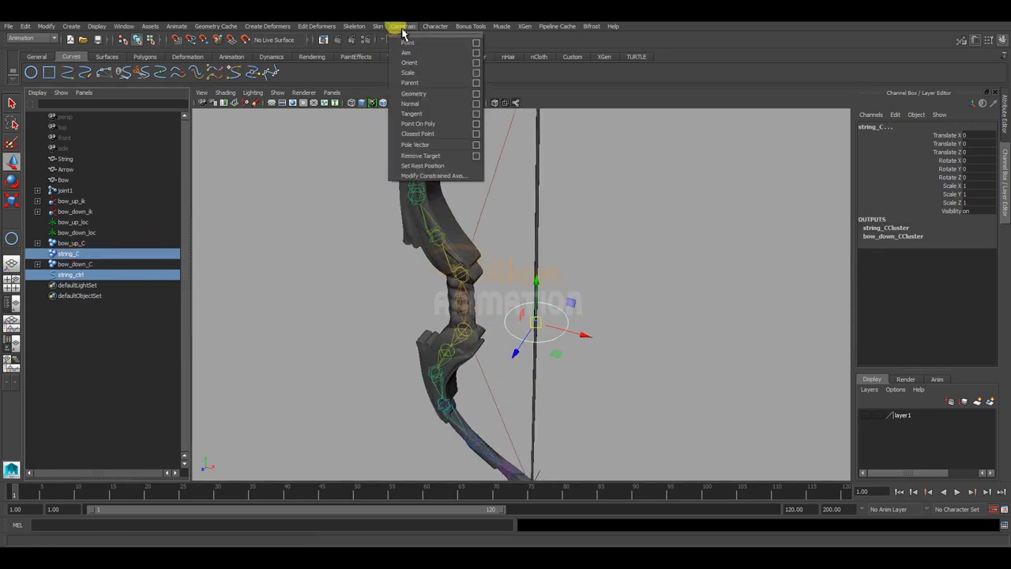
click(424, 90)
click(583, 320)
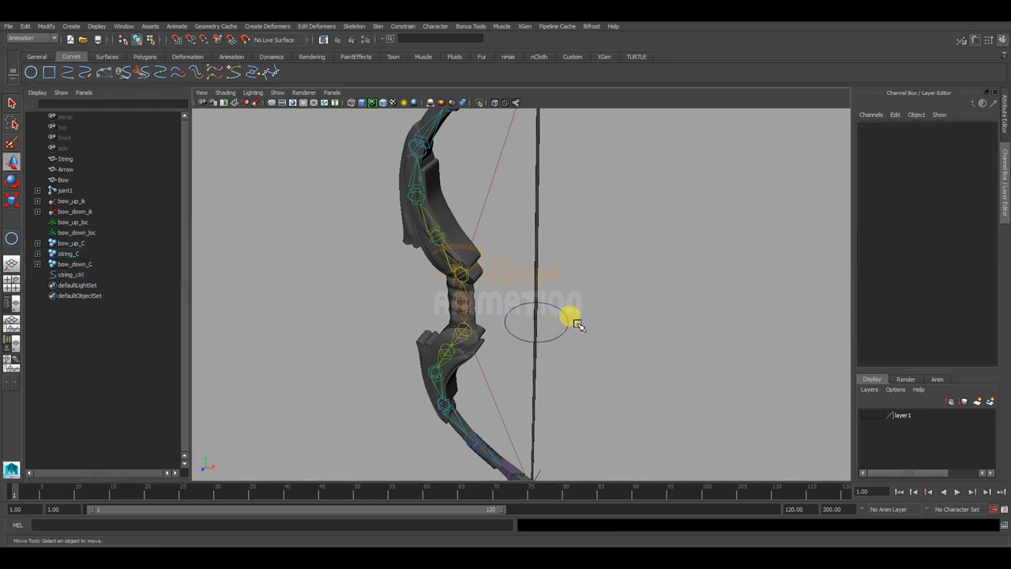
mouse_move(577, 324)
alt+mouse_down()
mouse_move(493, 311)
mouse_move(526, 305)
mouse_move(677, 333)
mouse_move(552, 302)
mouse_move(727, 341)
mouse_move(537, 295)
alt+mouse_up()
click(561, 299)
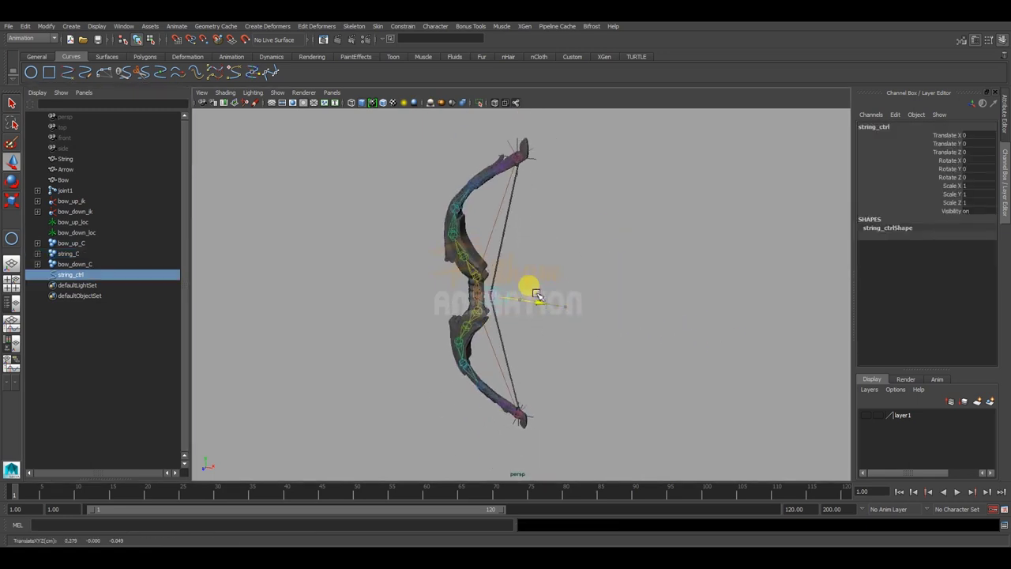
click(648, 253)
mouse_move(653, 250)
alt+mouse_down()
mouse_move(591, 273)
mouse_move(579, 290)
mouse_move(589, 276)
alt+mouse_up()
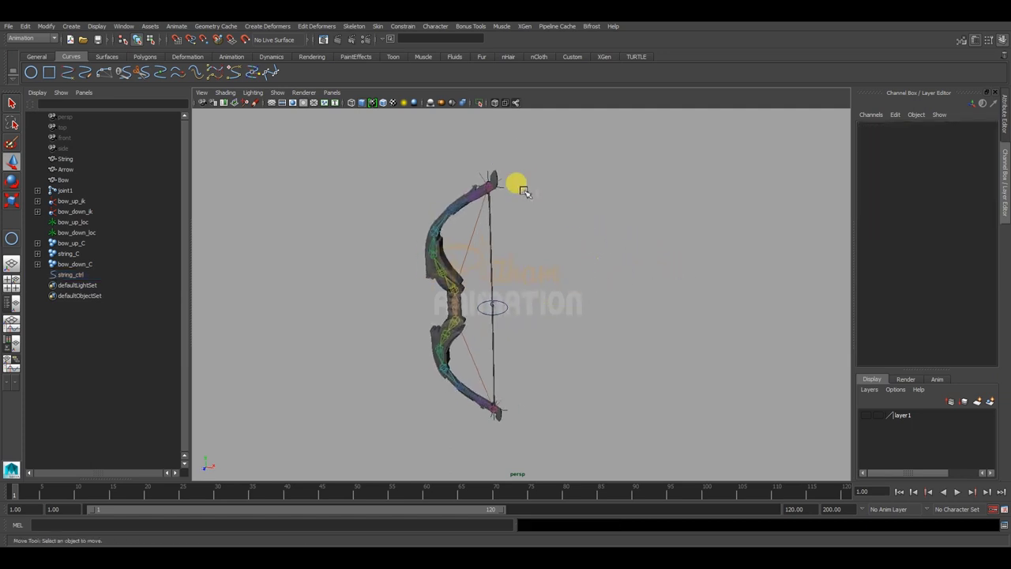
Maximize the front view and centre the bow in it
click(16, 266)
click(17, 285)
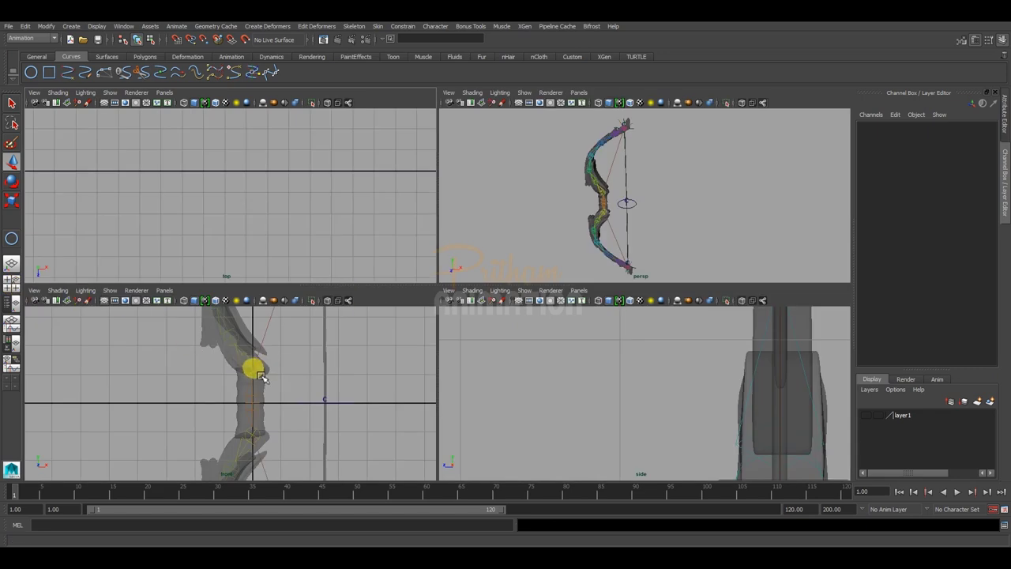
key(space)
scroll(380, 285, down, 3)
scroll(521, 303, down, 2)
drag(522, 303, 565, 301)
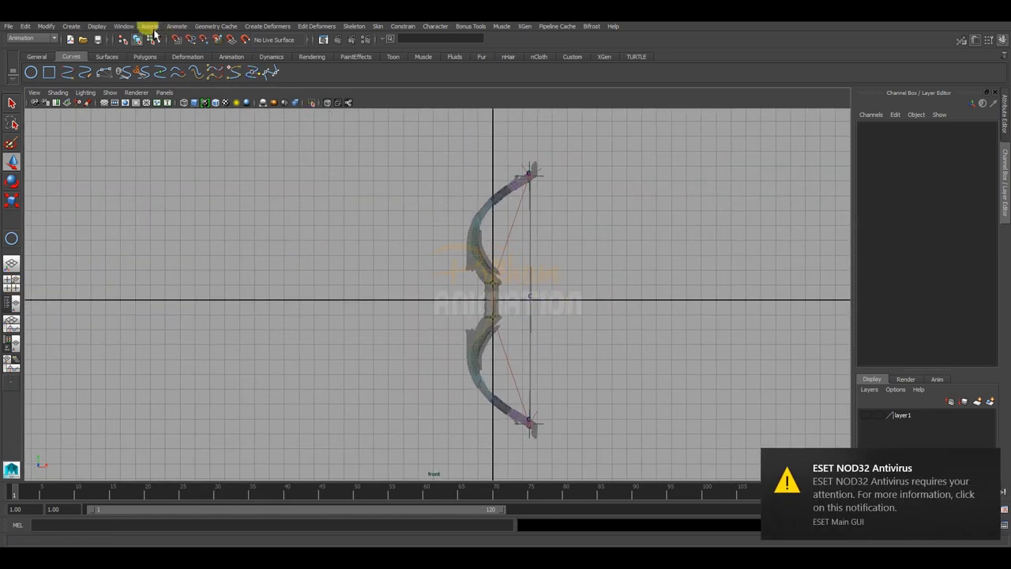
In Set Driven Key, load string_ctrl as driver and bow_up_loc and bow_down_loc as driven
click(179, 31)
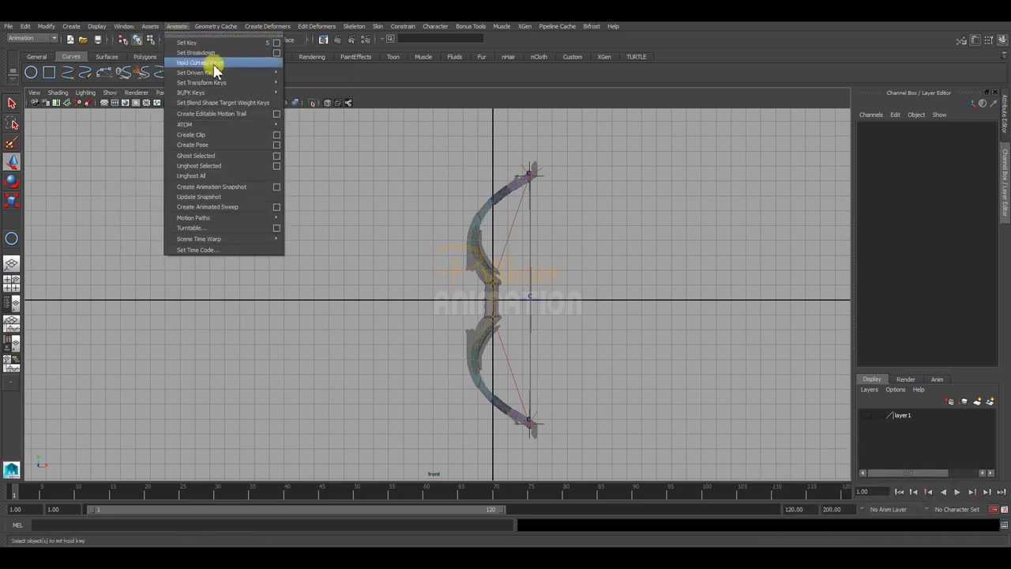
mouse_move(194, 73)
click(298, 80)
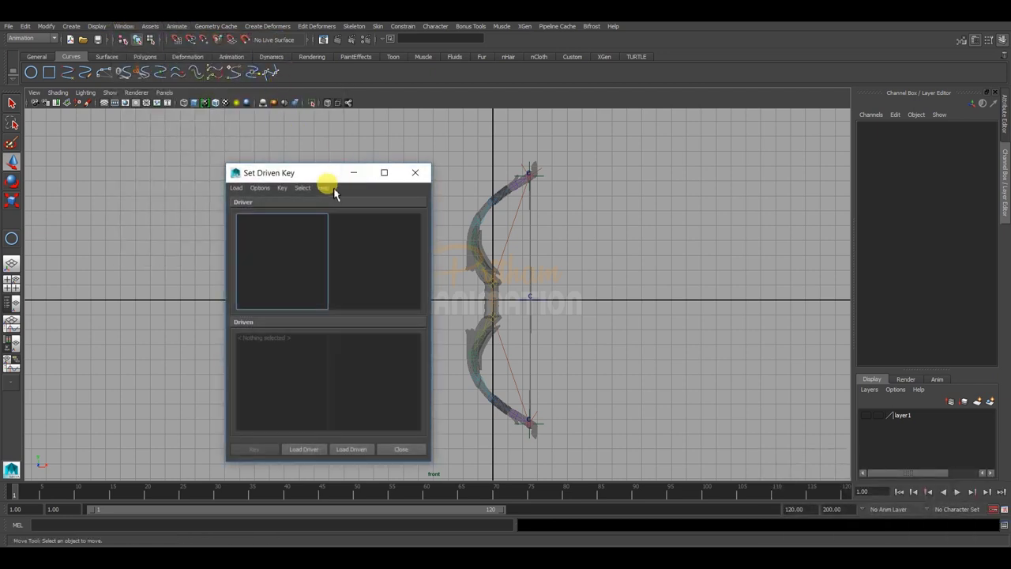
drag(305, 173, 279, 120)
click(552, 293)
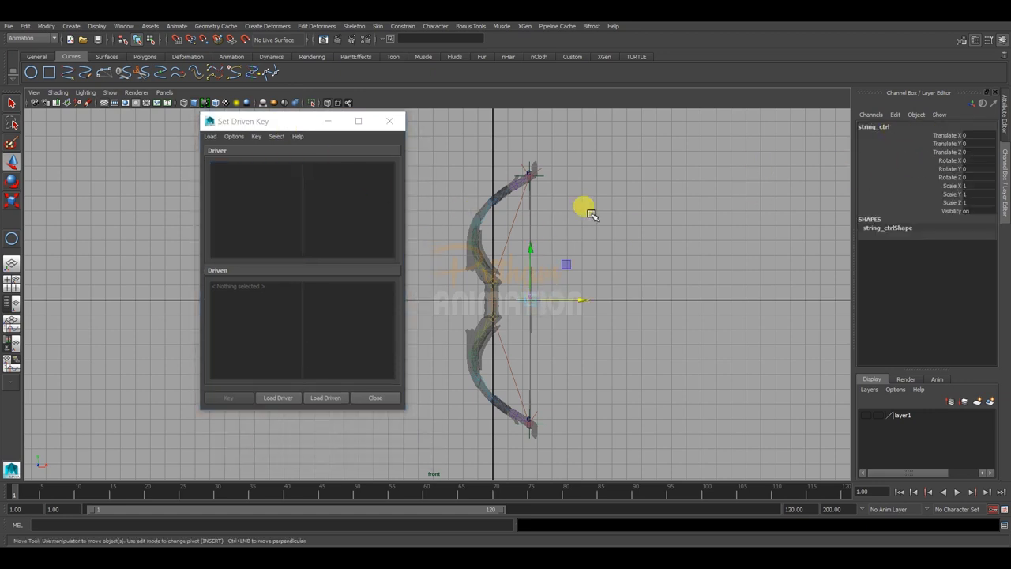
click(297, 397)
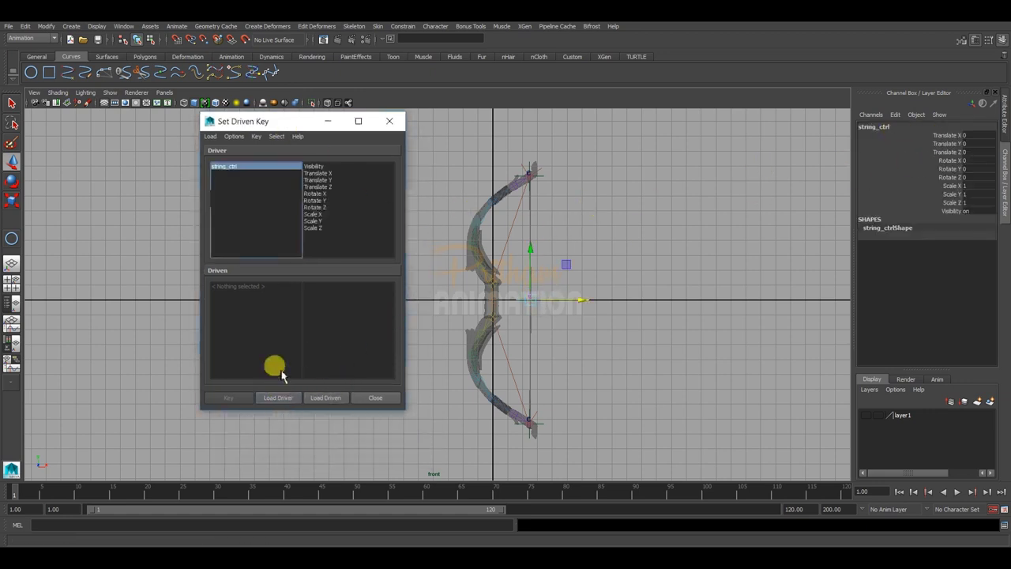
click(535, 174)
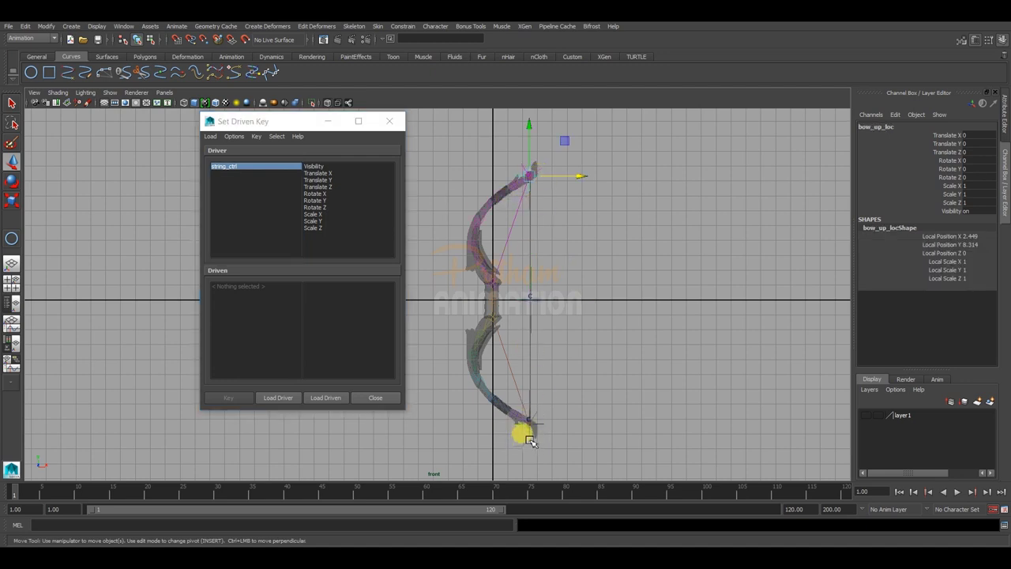
click(529, 440)
click(320, 397)
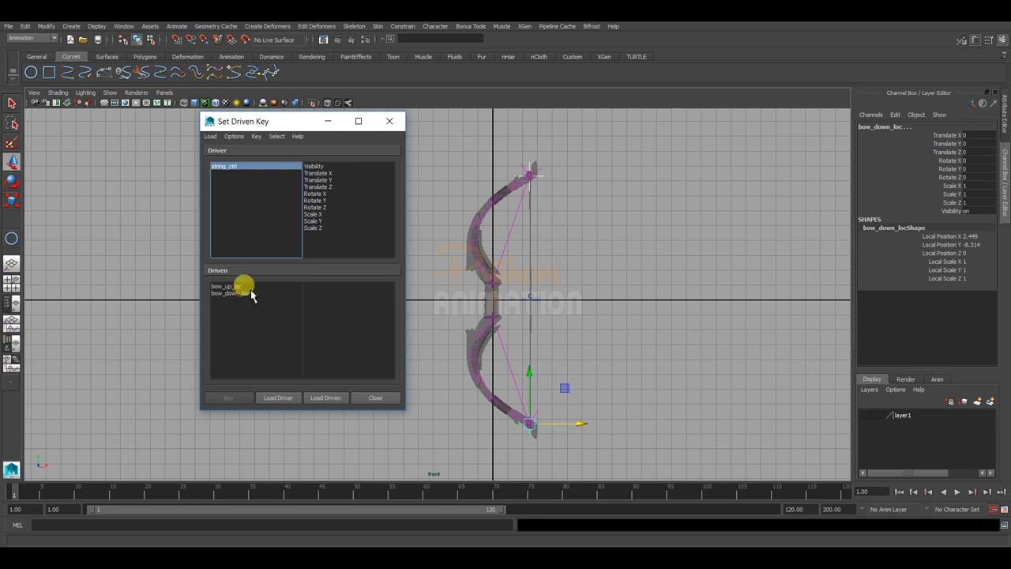
Choose Translate X as the driver attribute and Translate X and Y as driven attributes
click(540, 300)
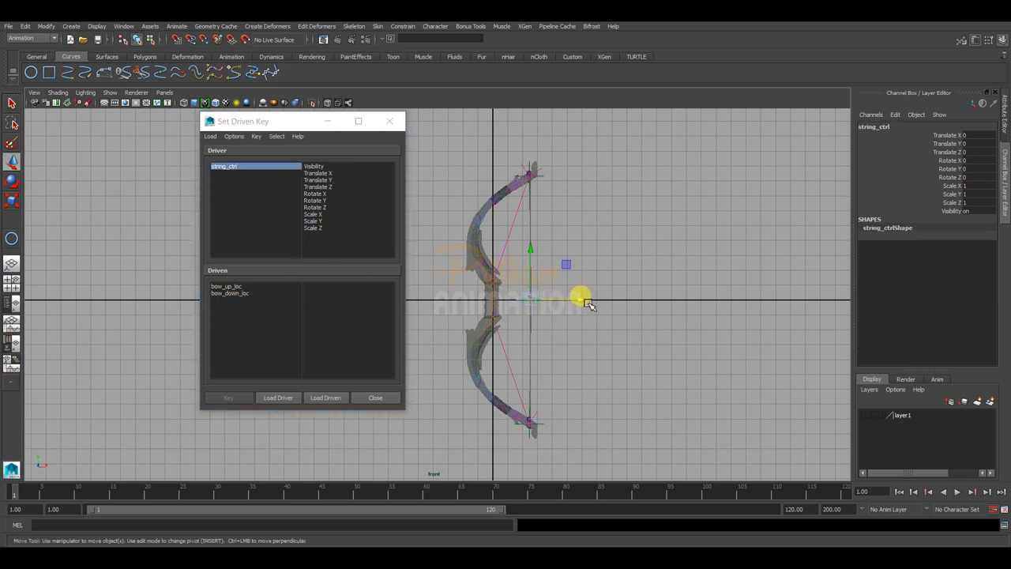
drag(580, 293, 629, 290)
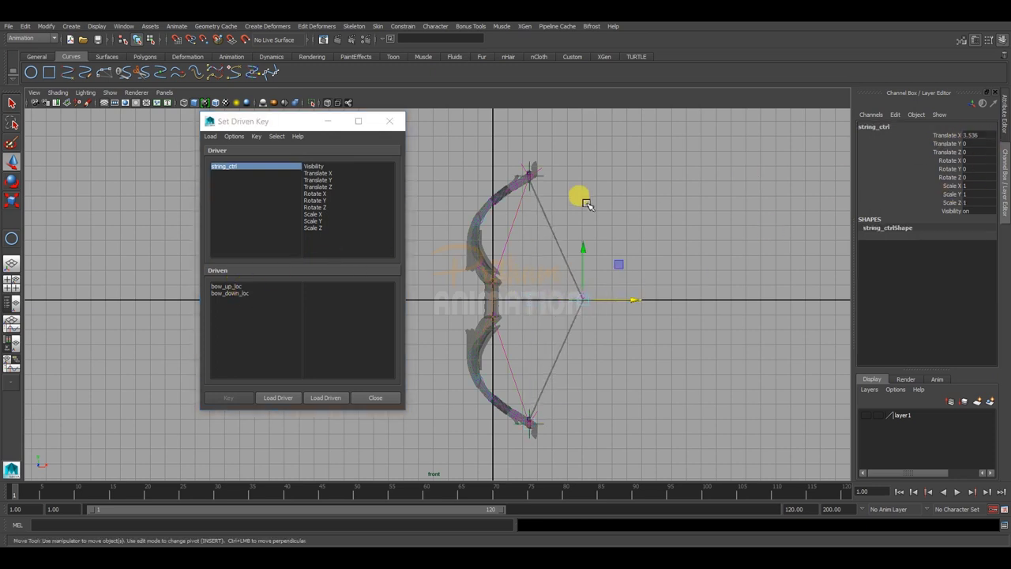
key(ctrl+z)
click(328, 173)
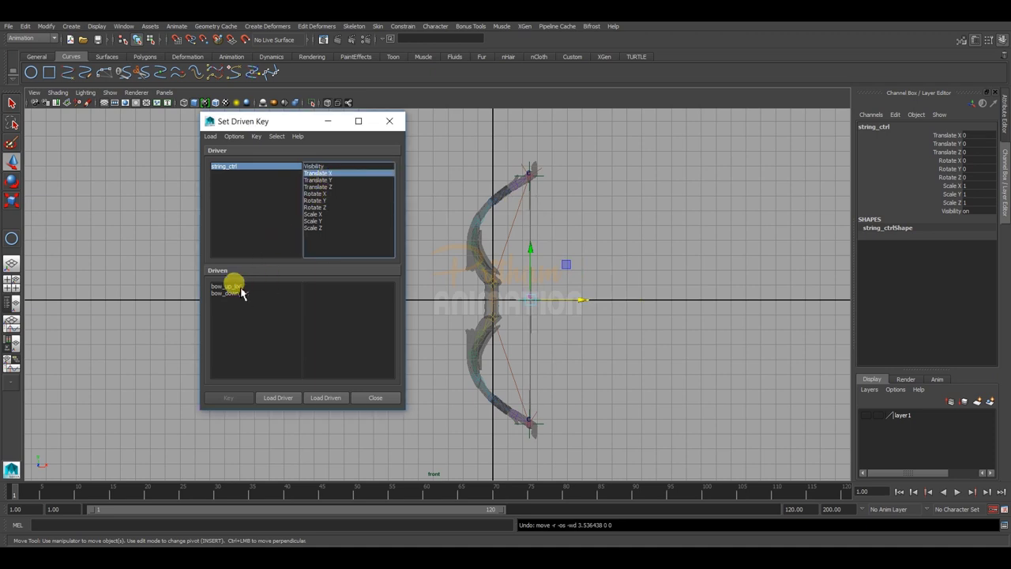
drag(242, 294, 234, 288)
click(582, 206)
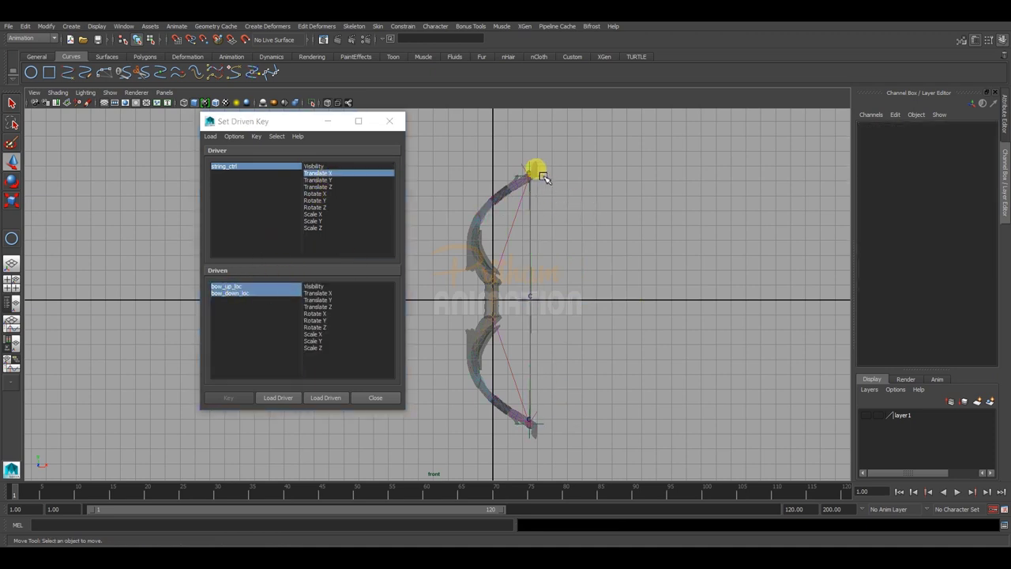
click(542, 175)
drag(569, 146, 580, 157)
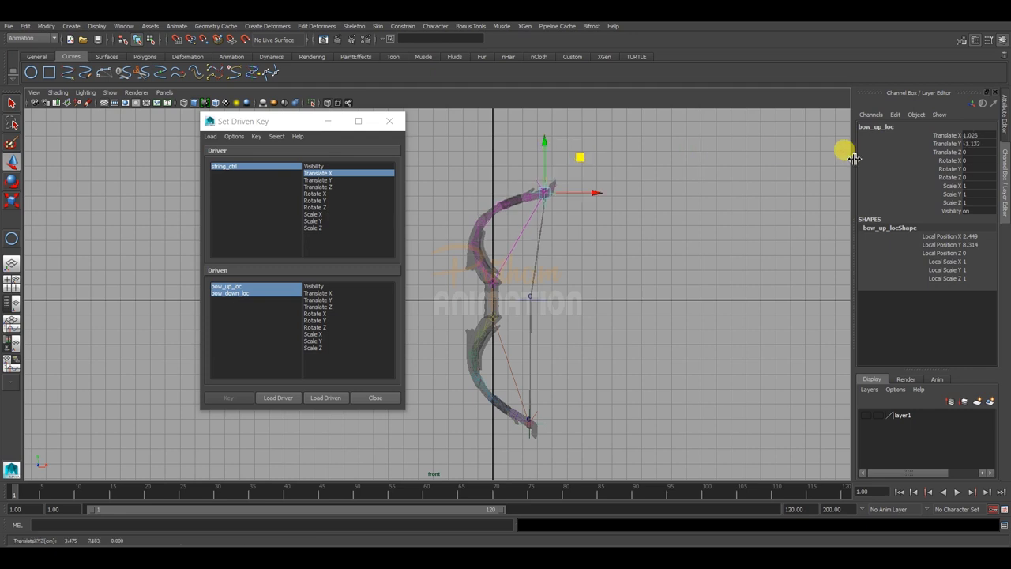
key(ctrl+z)
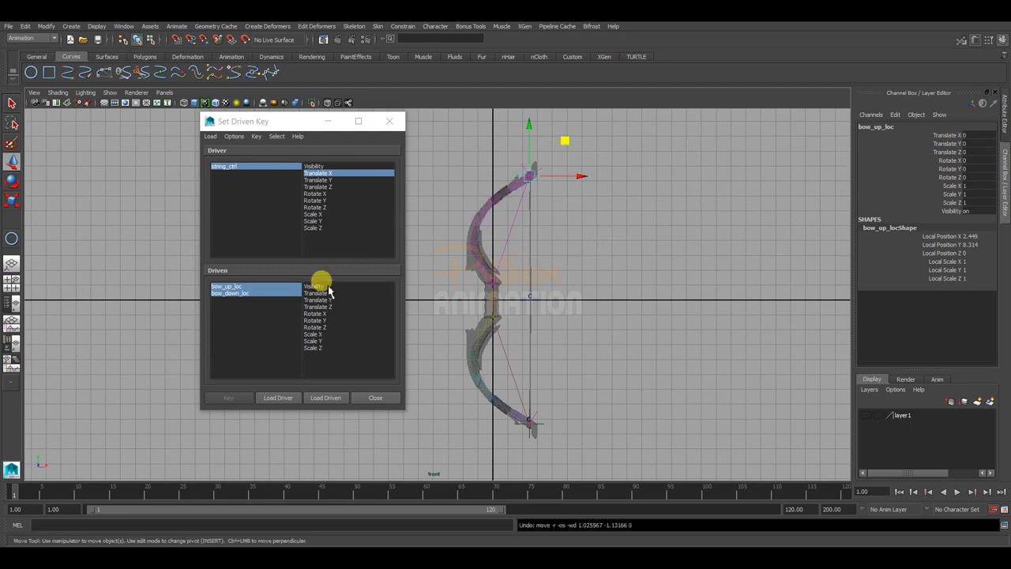
click(330, 293)
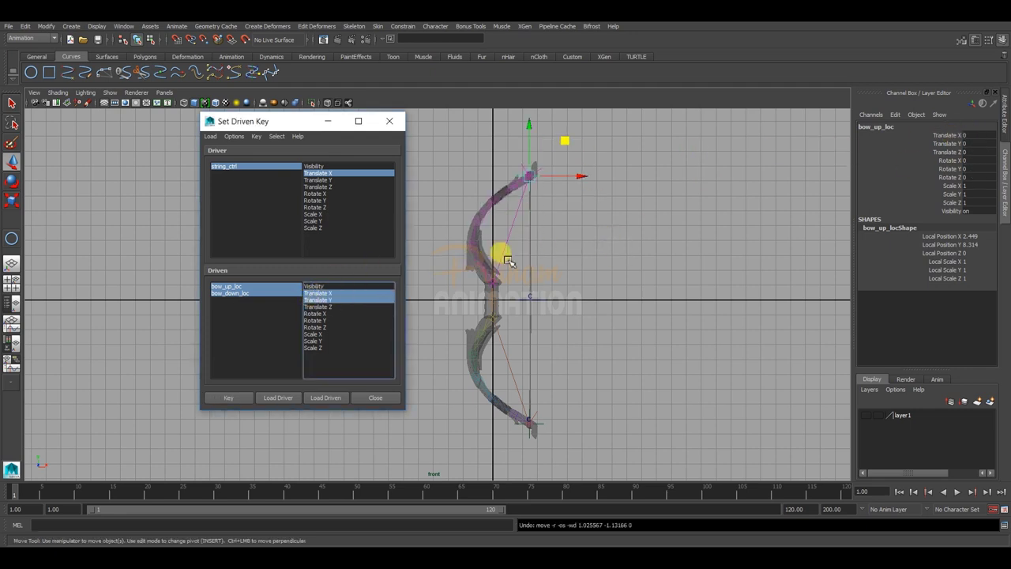
Key the locators' rest pose, show layer1 again, and pull string_ctrl to full draw
click(237, 398)
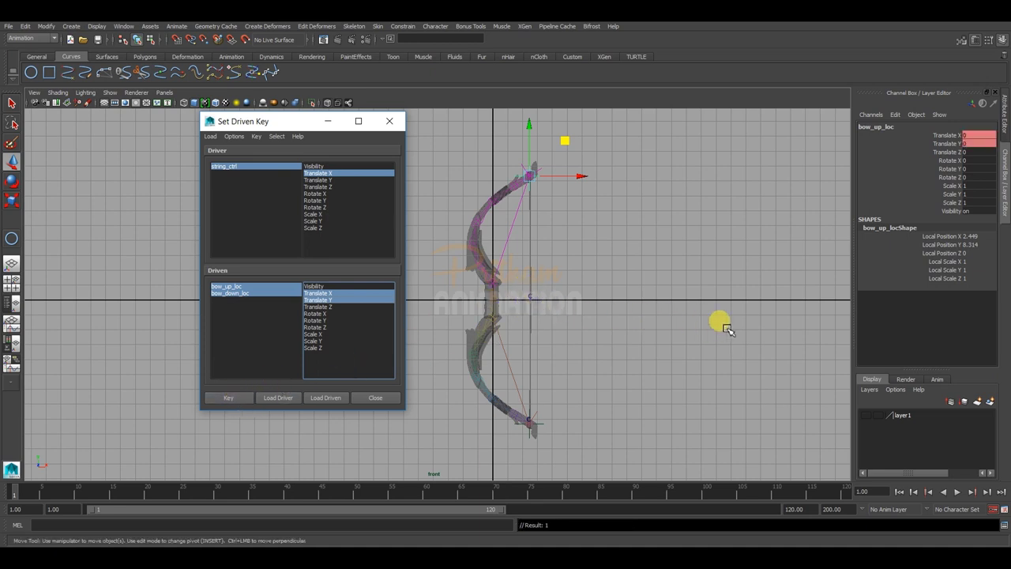
click(869, 417)
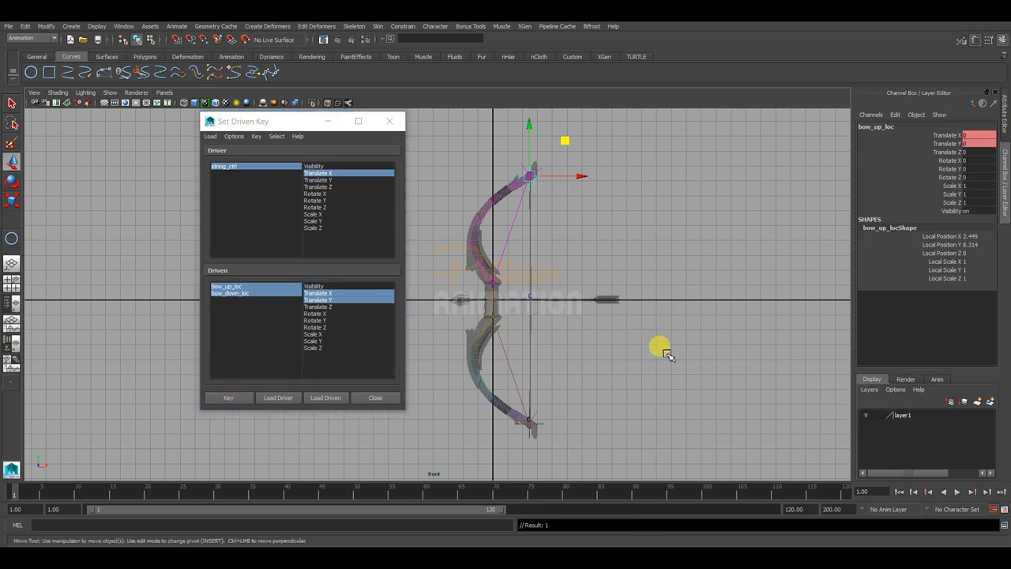
click(543, 303)
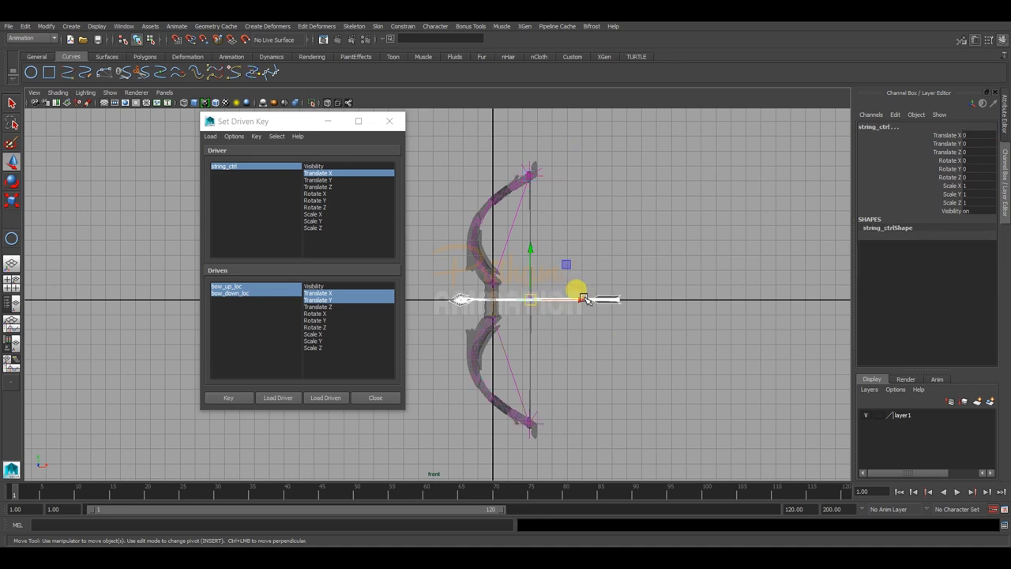
drag(576, 302, 665, 297)
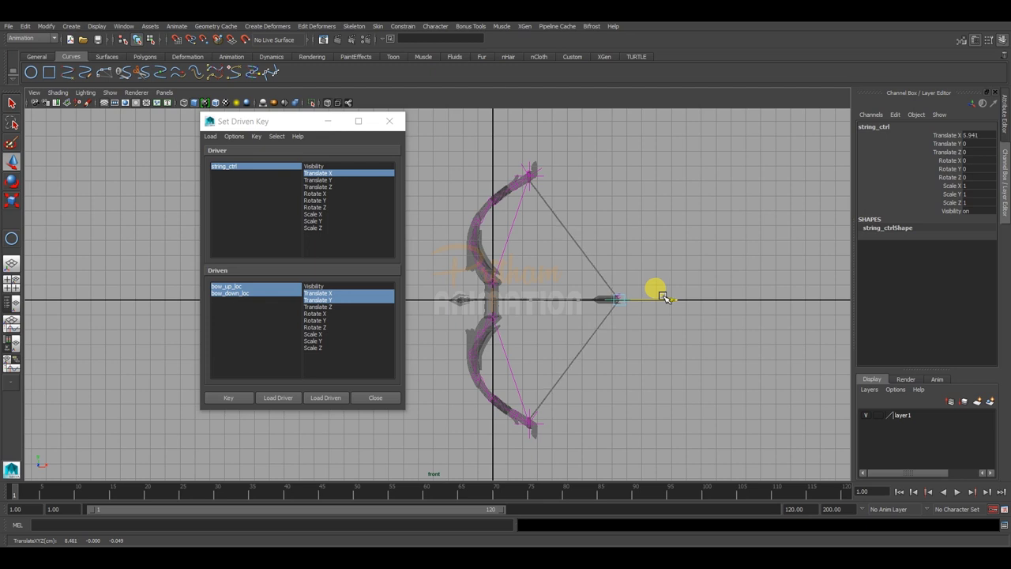
Move bow_up_loc to bend the top limb and select its Translate X and Y
click(534, 169)
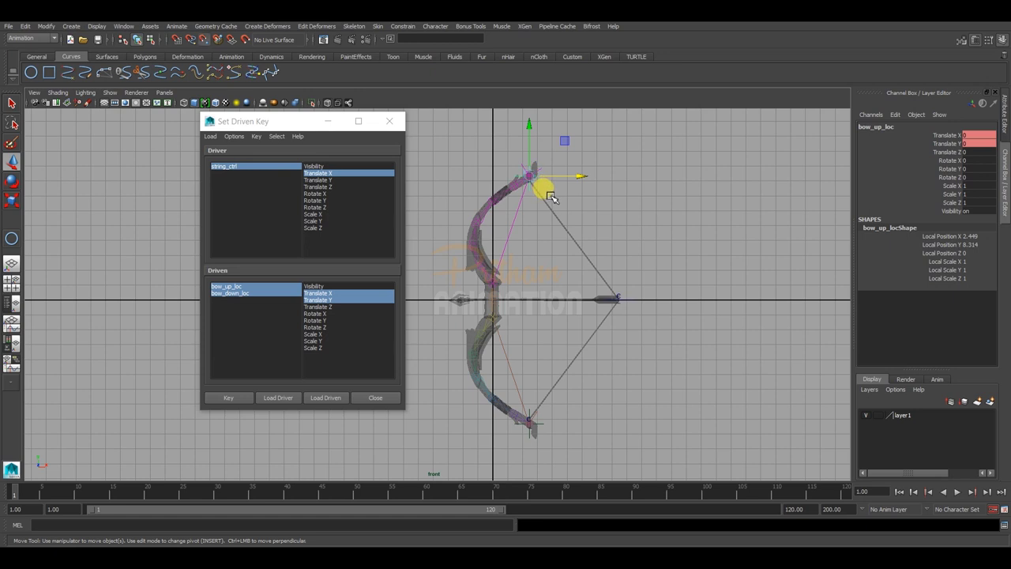
mouse_move(551, 197)
mouse_down()
mouse_move(578, 148)
mouse_move(588, 168)
mouse_move(582, 154)
mouse_move(579, 169)
mouse_up()
click(970, 128)
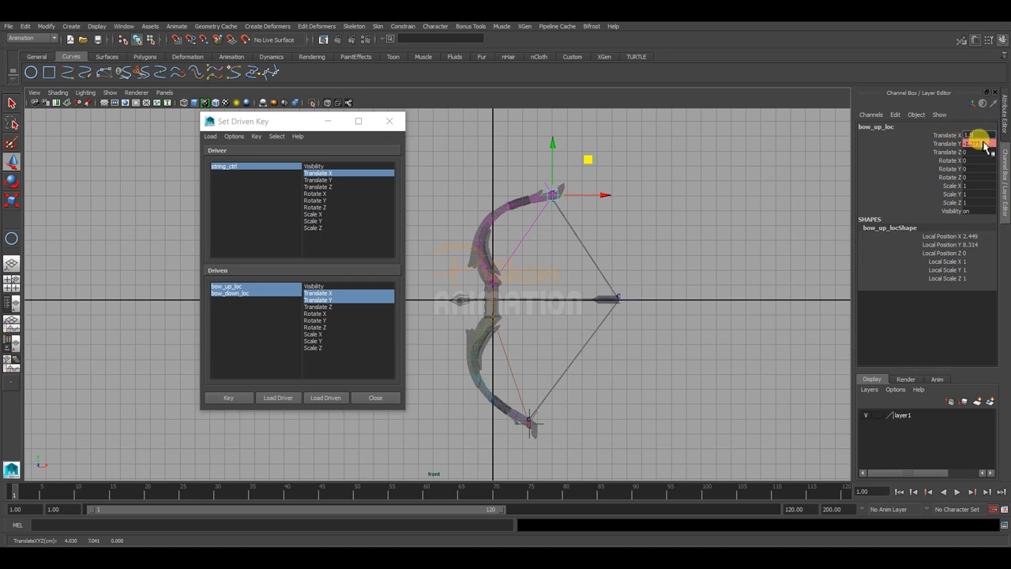
drag(978, 135, 984, 146)
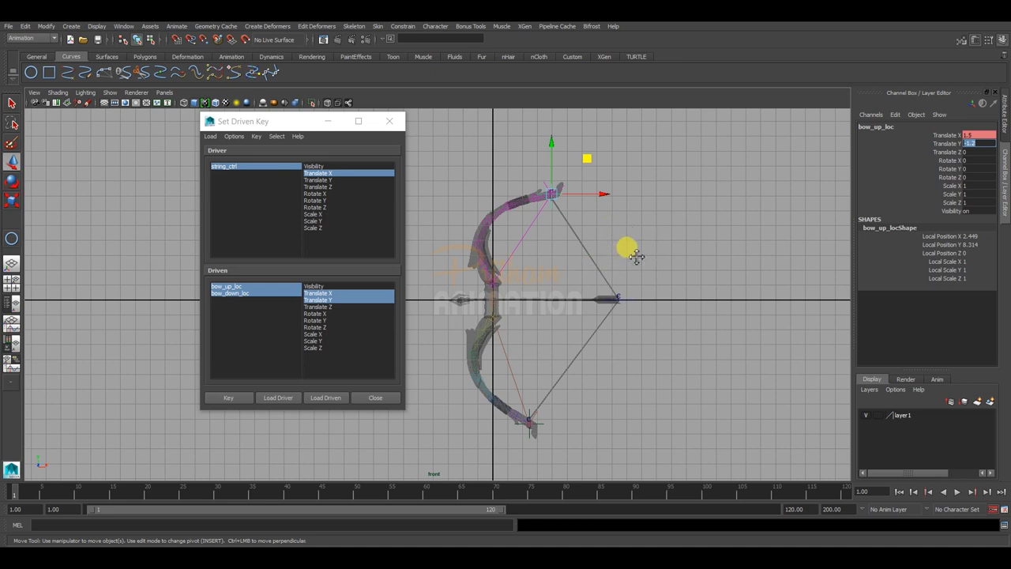
alt+middle_drag(636, 256, 640, 257)
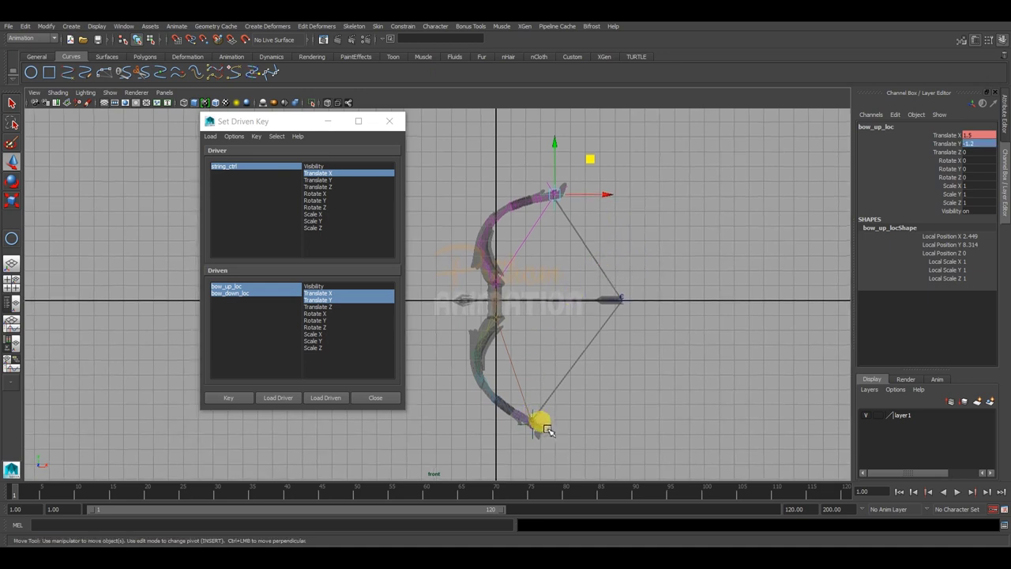
Move bow_down_loc up-right and set its Translate X to -1.5
click(547, 428)
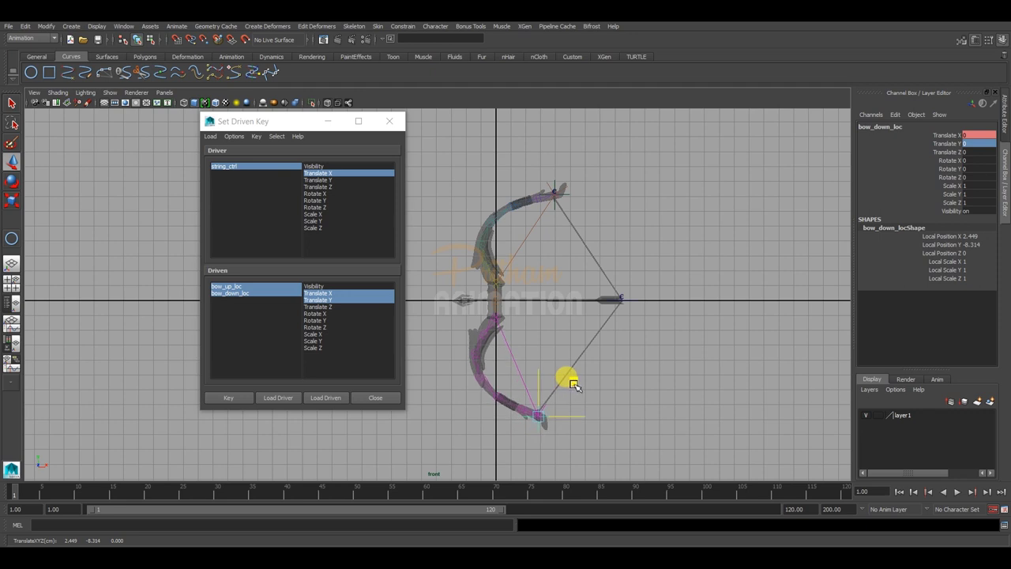
drag(574, 385, 580, 378)
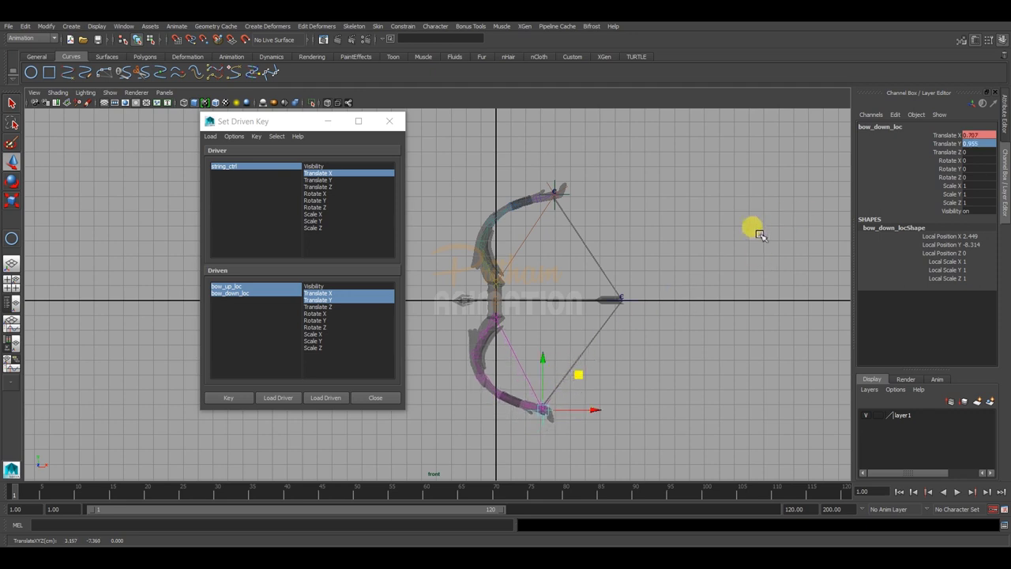
alt+middle_drag(647, 339, 624, 352)
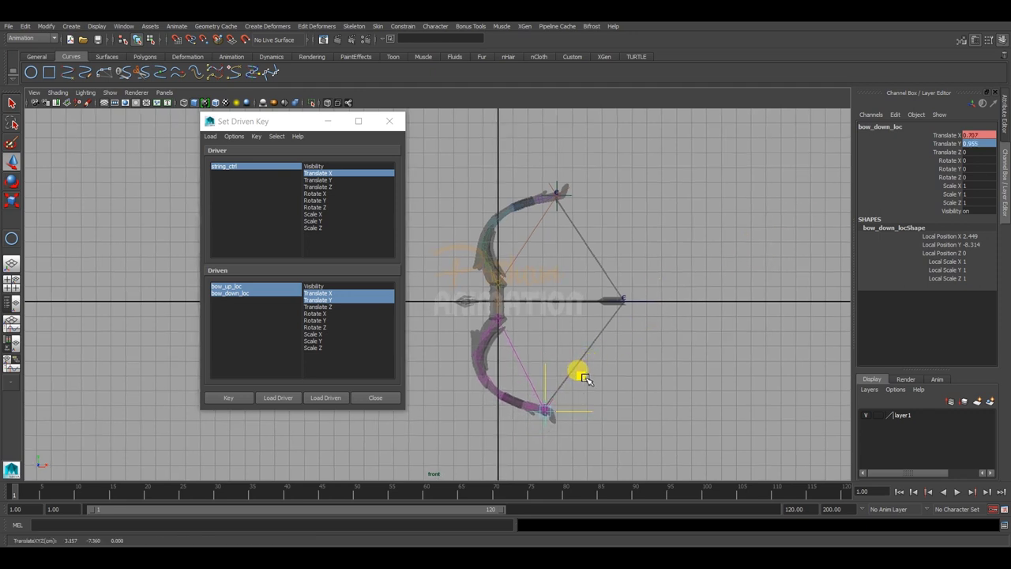
drag(585, 379, 594, 373)
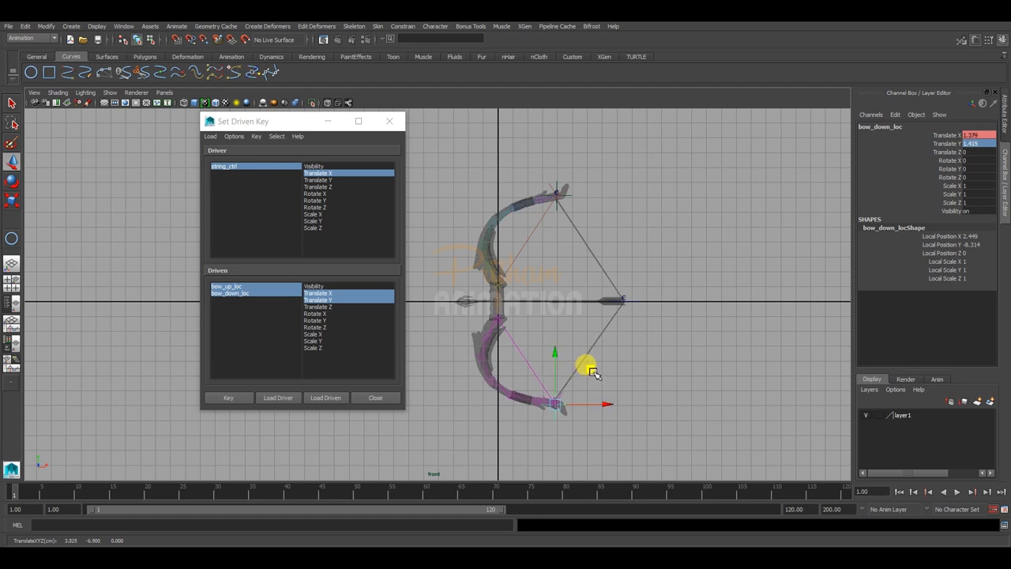
drag(978, 134, 986, 142)
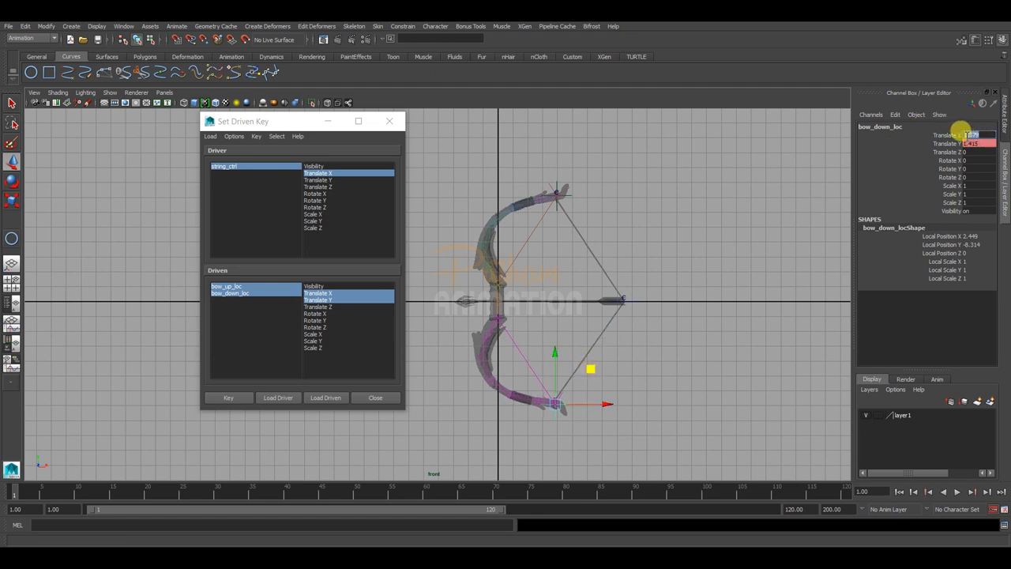
text(-1.5)
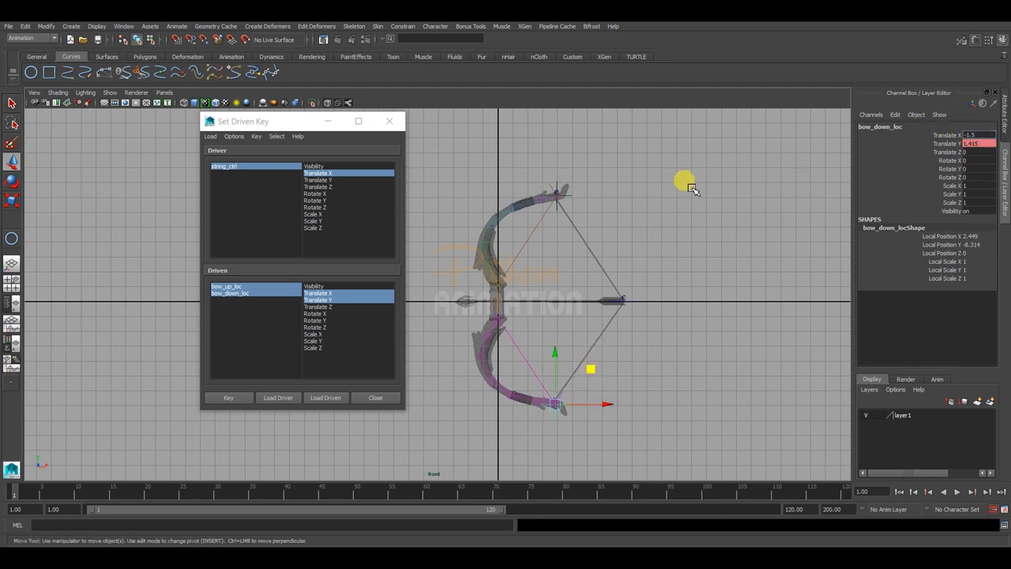
key(Return)
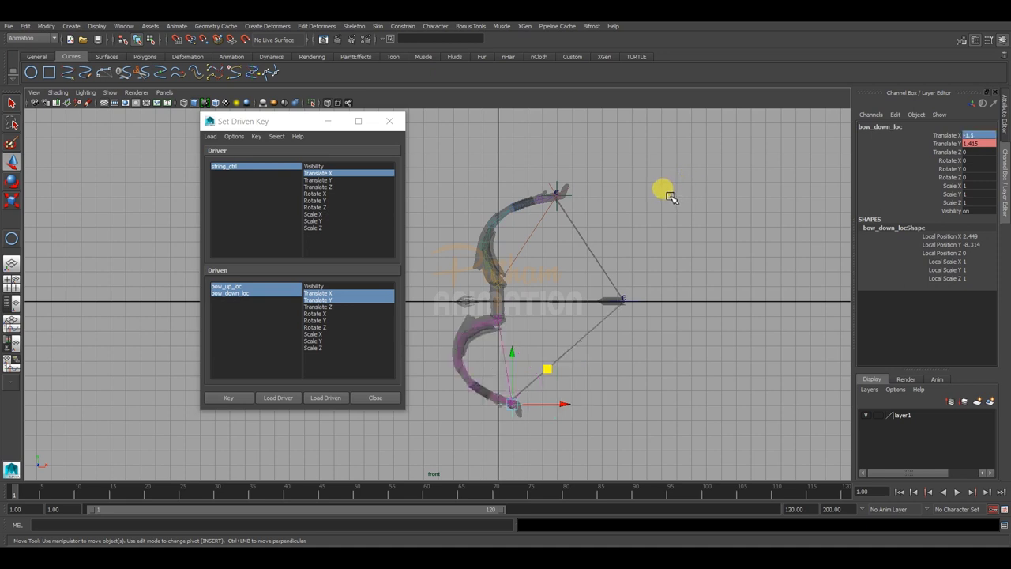
click(971, 135)
text(1.5)
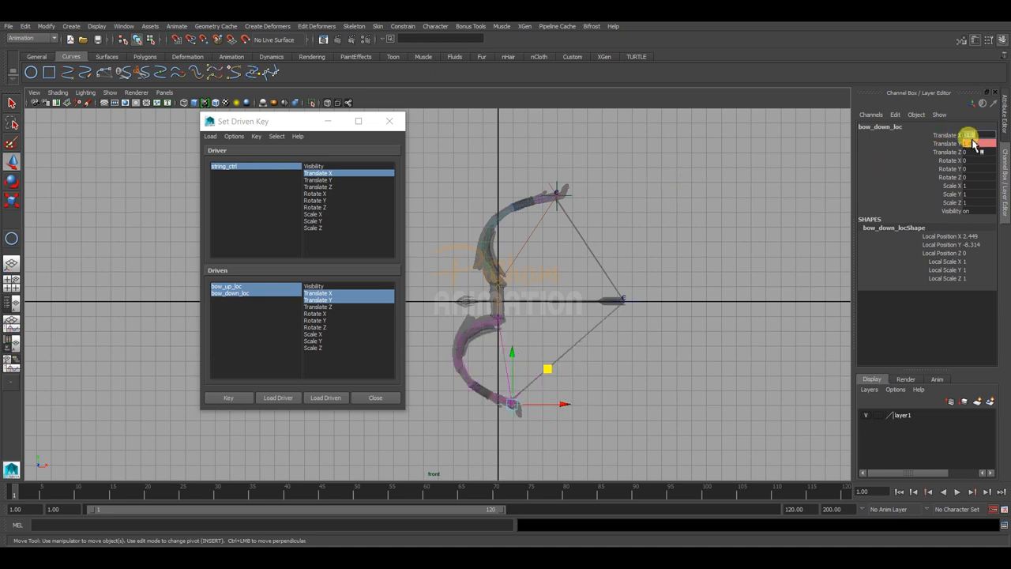
key(Return)
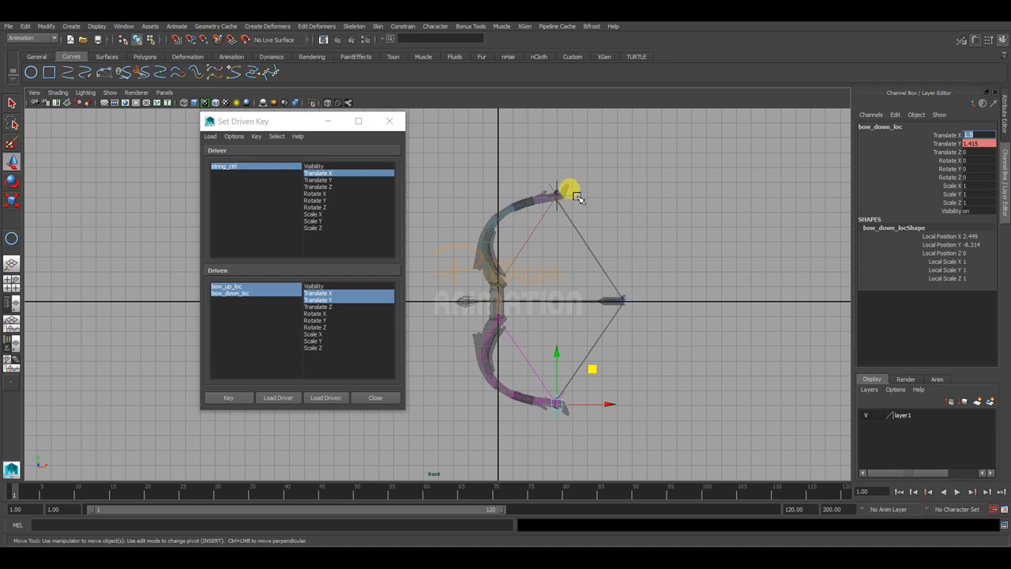
Set the lower locator's Translate Y to 1.2 and key the bent pose
click(576, 194)
click(574, 195)
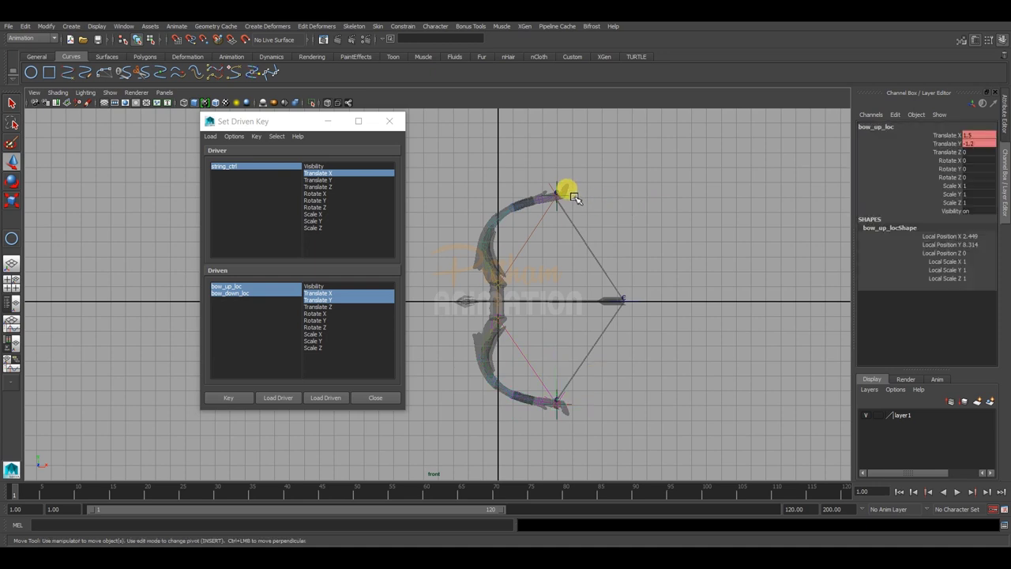
click(572, 405)
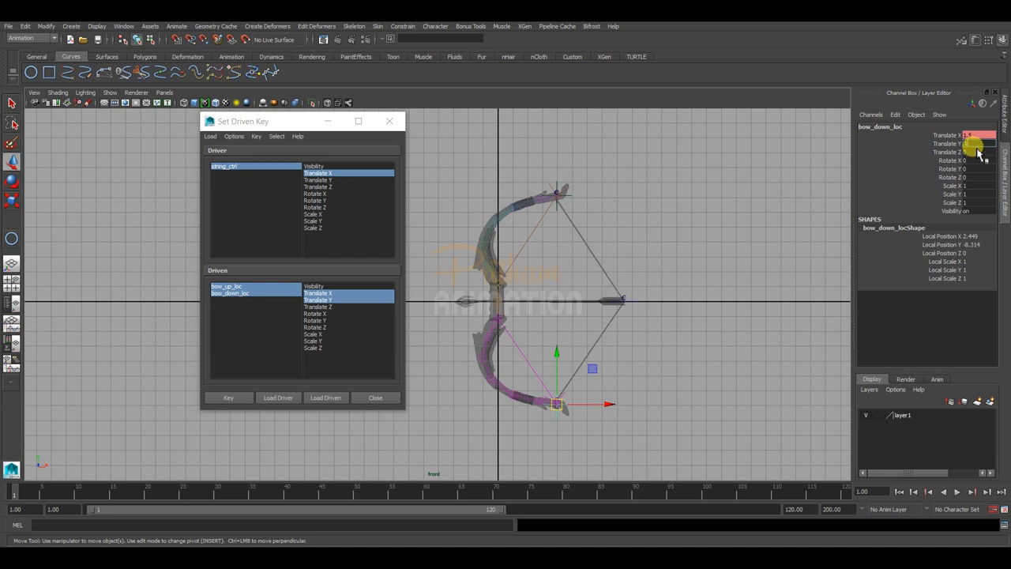
text(.2)
key(Return)
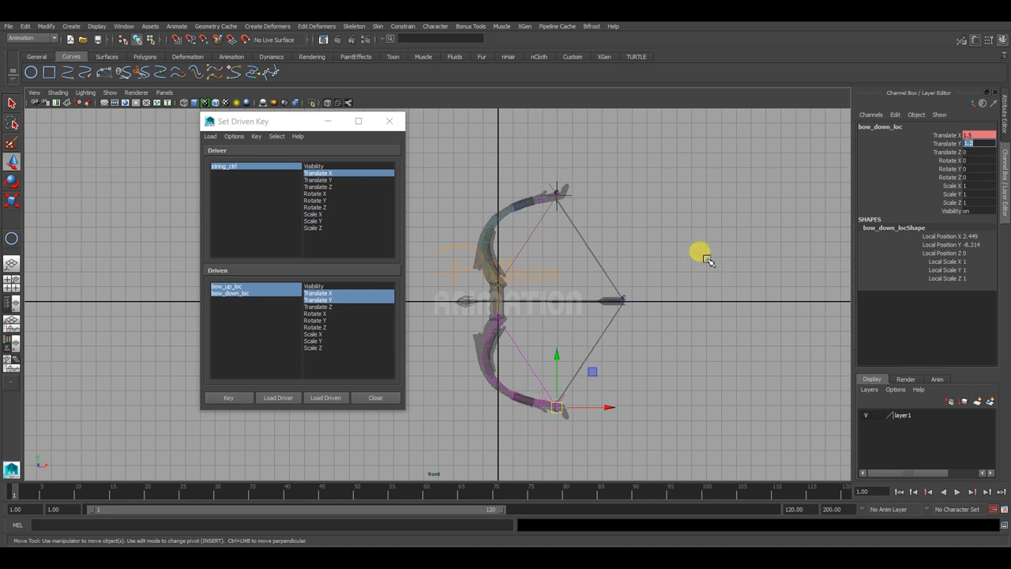
click(237, 396)
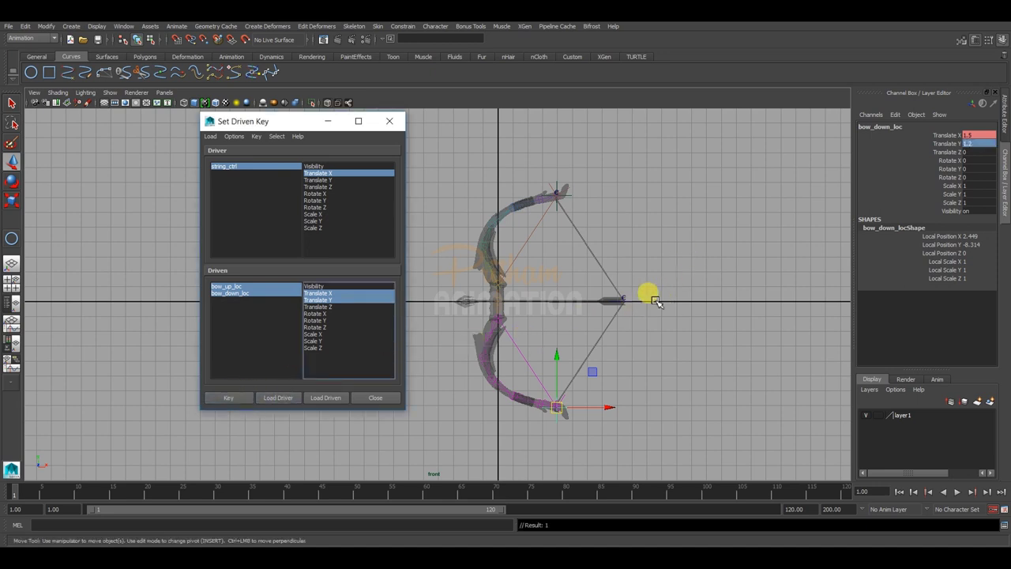
Pull string_ctrl back to confirm the bow bends, then close Set Driven Key
click(636, 315)
click(624, 300)
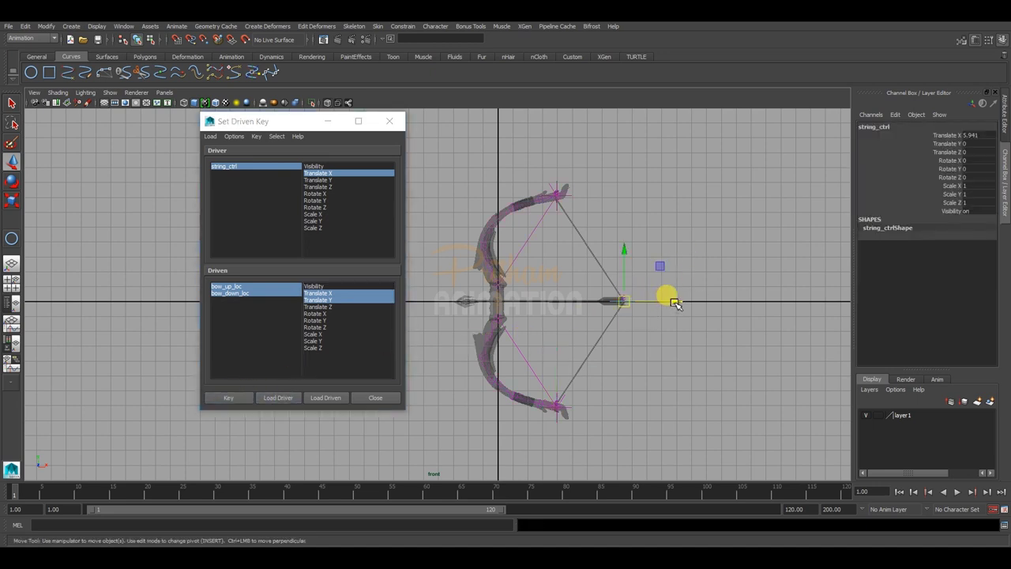
drag(675, 304, 525, 308)
click(380, 397)
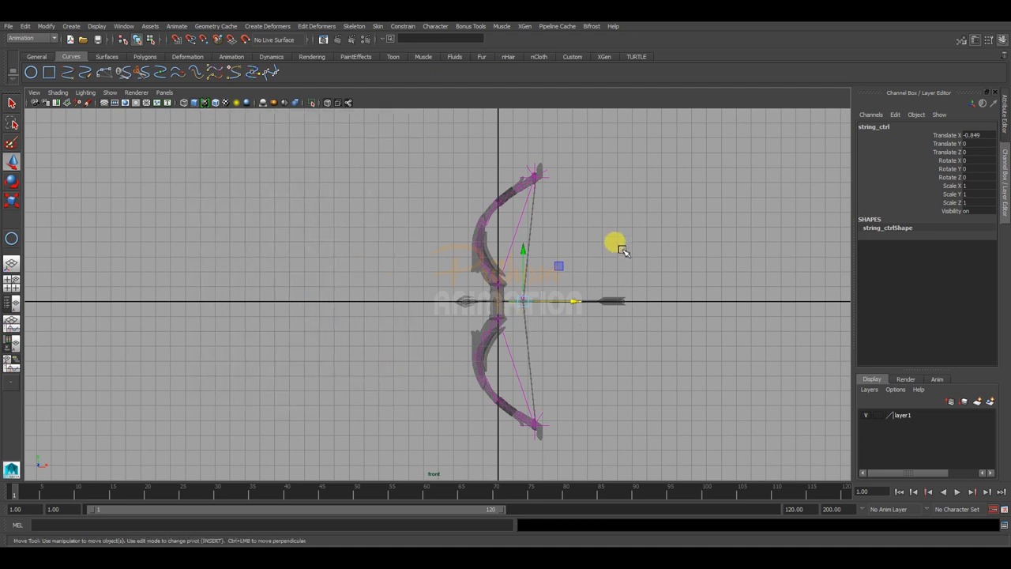
Switch to the perspective view and pull the bowstring back again to check bending
key(space)
drag(636, 214, 636, 198)
click(643, 267)
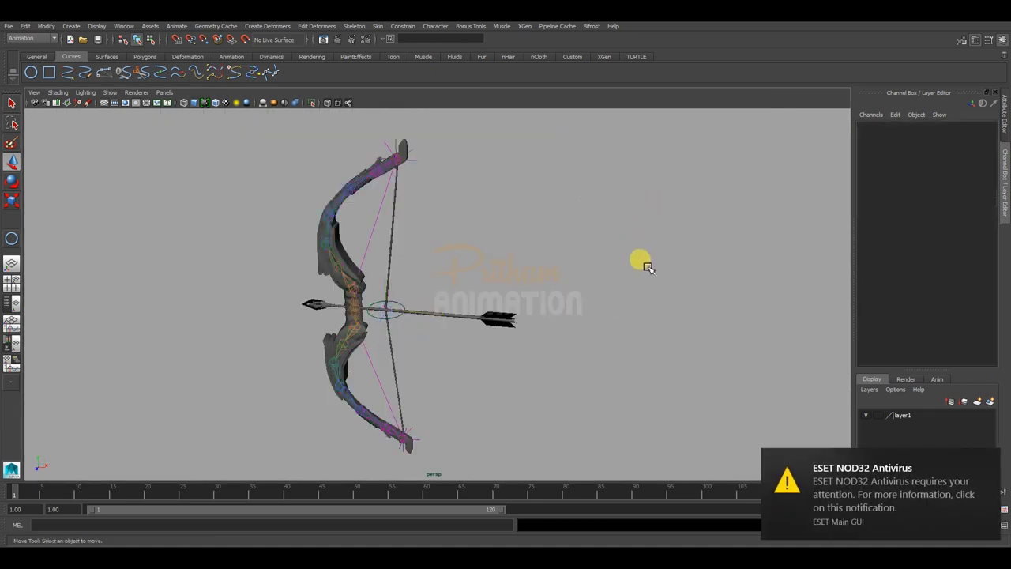
mouse_move(644, 266)
alt+mouse_down()
mouse_move(521, 284)
mouse_move(522, 295)
alt+mouse_up()
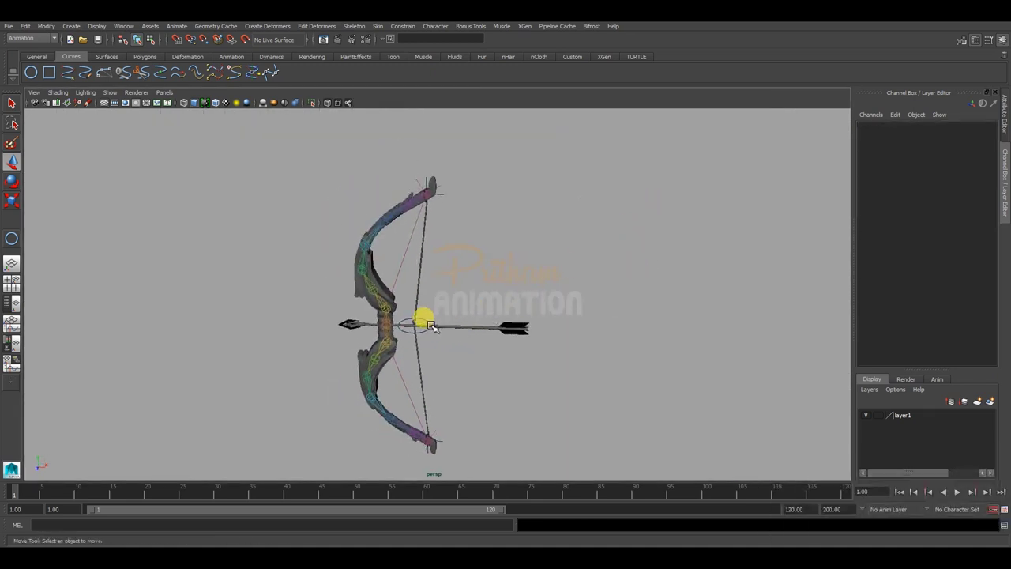
click(431, 326)
click(433, 322)
drag(433, 322, 523, 327)
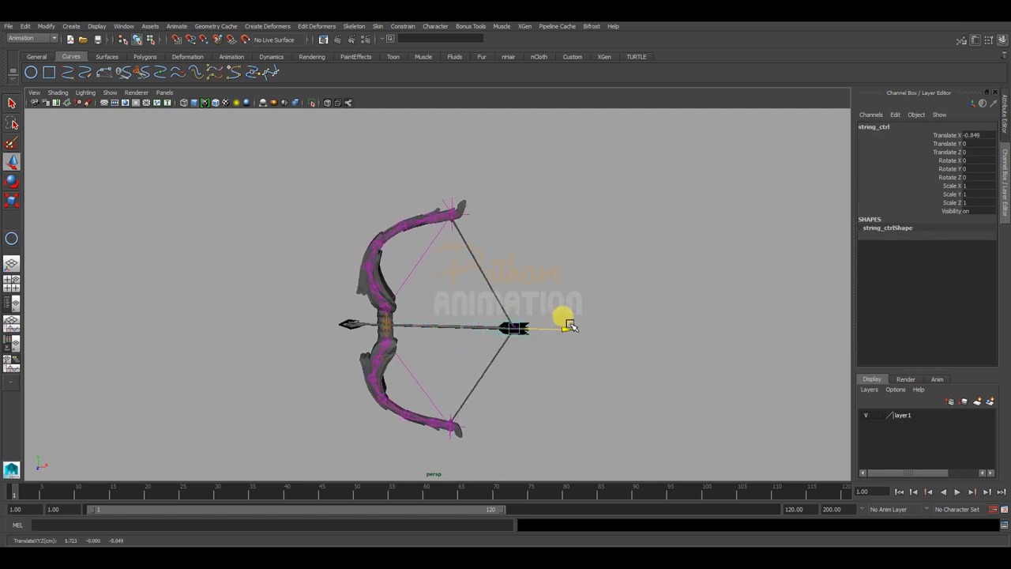
mouse_move(523, 327)
mouse_down()
mouse_move(585, 293)
mouse_move(564, 339)
mouse_up()
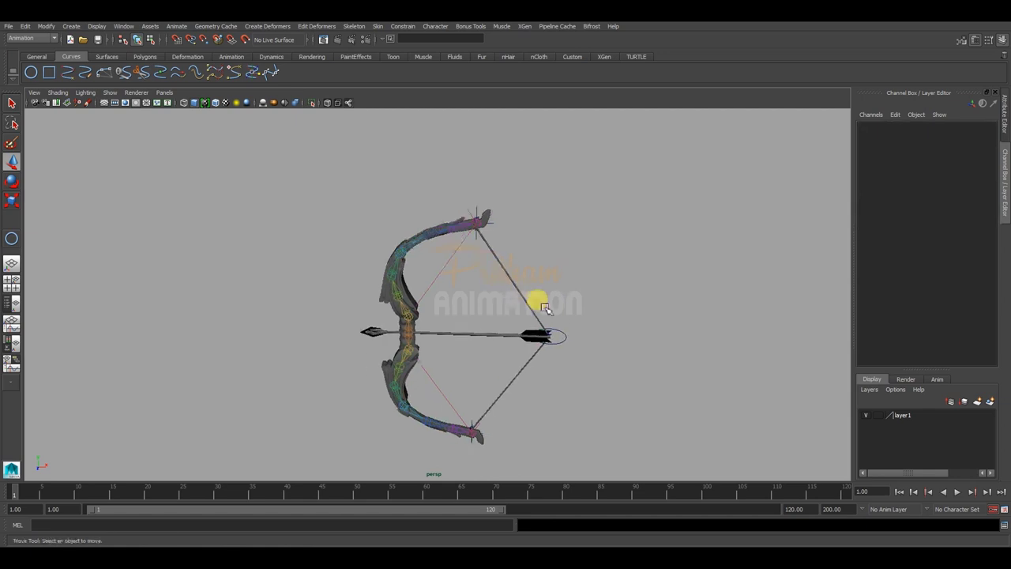
Reset string_ctrl's Translate X to 0 so the string rests
click(976, 136)
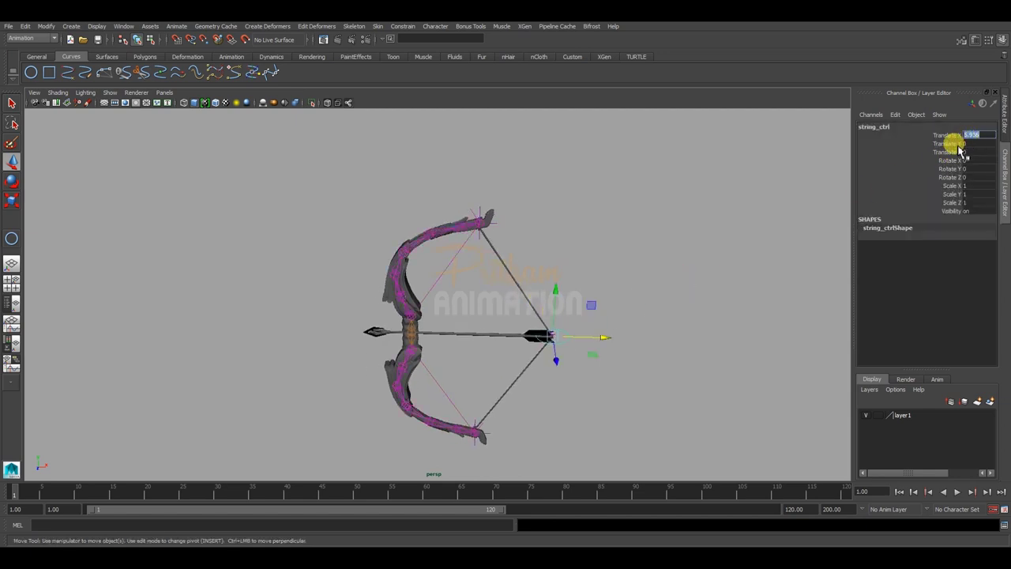
text(0)
key(Return)
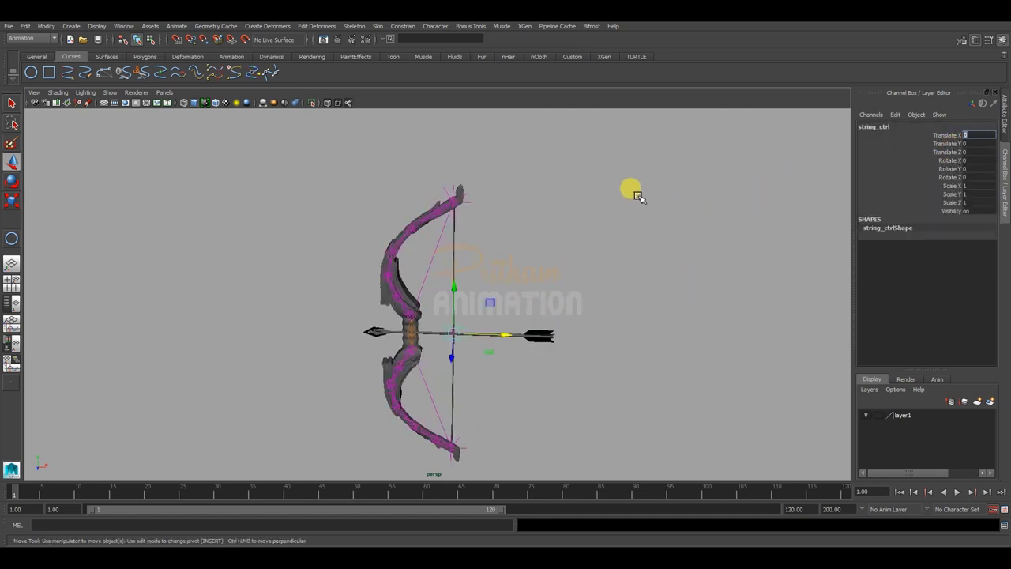
click(517, 267)
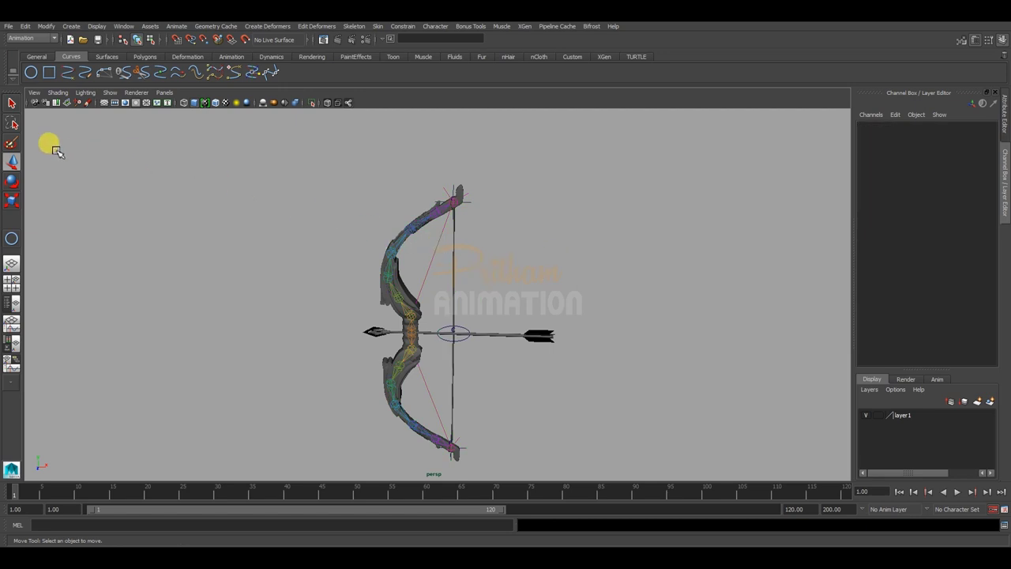
Create a new NURBS circle and move it to the bow's centre
click(30, 72)
alt+drag(406, 282, 456, 304)
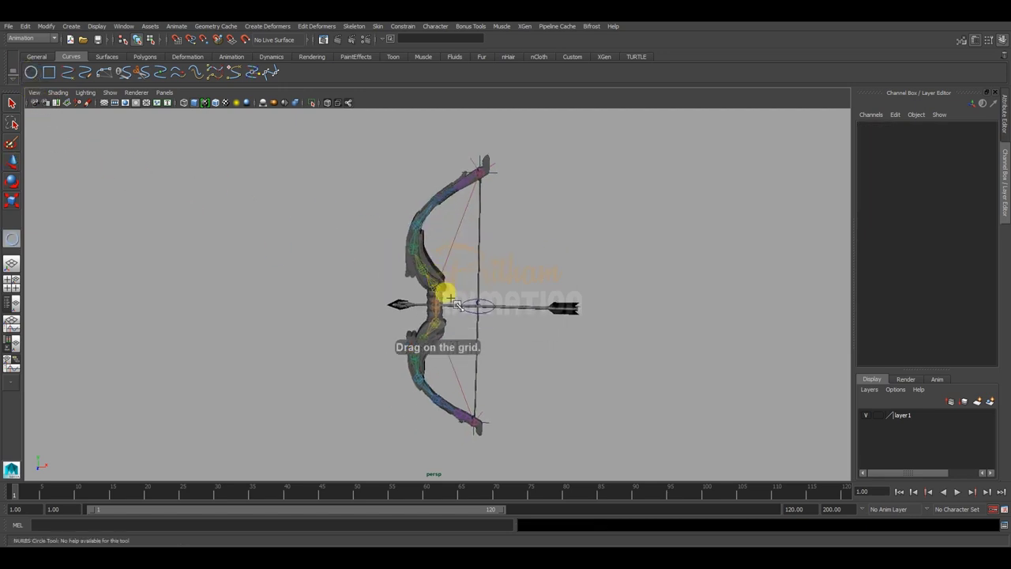
click(548, 401)
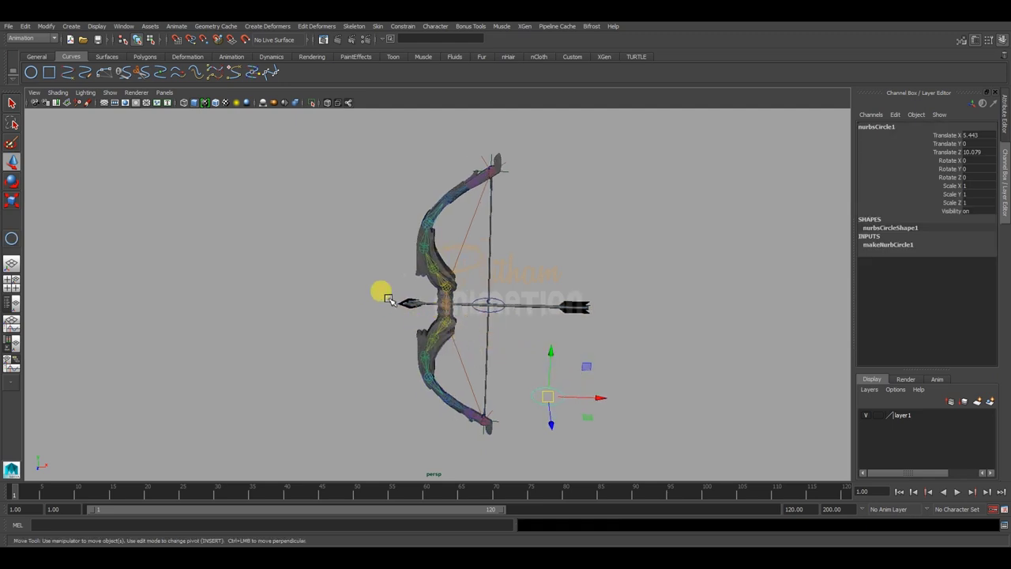
middle_drag(463, 310, 447, 306)
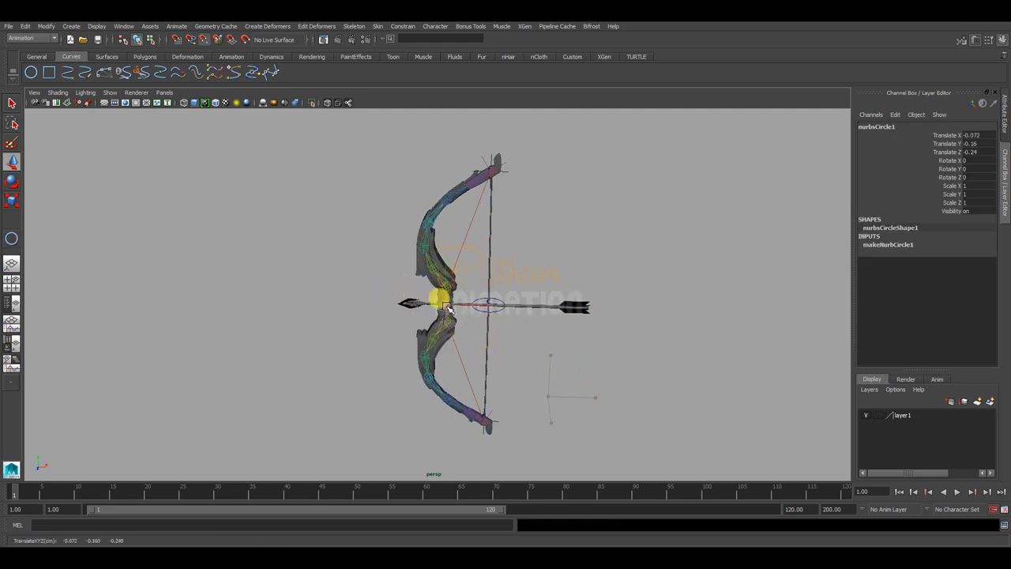
mouse_move(448, 309)
alt+mouse_down()
mouse_move(420, 334)
mouse_move(443, 316)
mouse_move(416, 289)
alt+mouse_up()
alt+right_drag(415, 289, 592, 336)
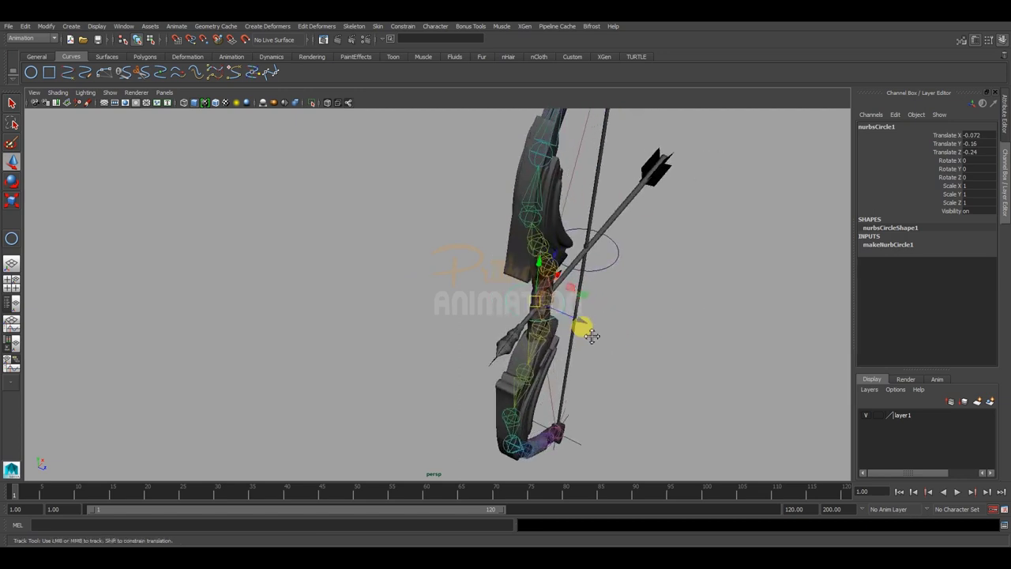
alt+drag(592, 336, 514, 293)
middle_drag(514, 293, 524, 298)
mouse_move(524, 298)
alt+mouse_down()
mouse_move(519, 322)
mouse_move(427, 261)
mouse_move(324, 289)
mouse_move(210, 146)
alt+mouse_up()
Hide polygon meshes to centre the circle along X, then show them again
click(110, 93)
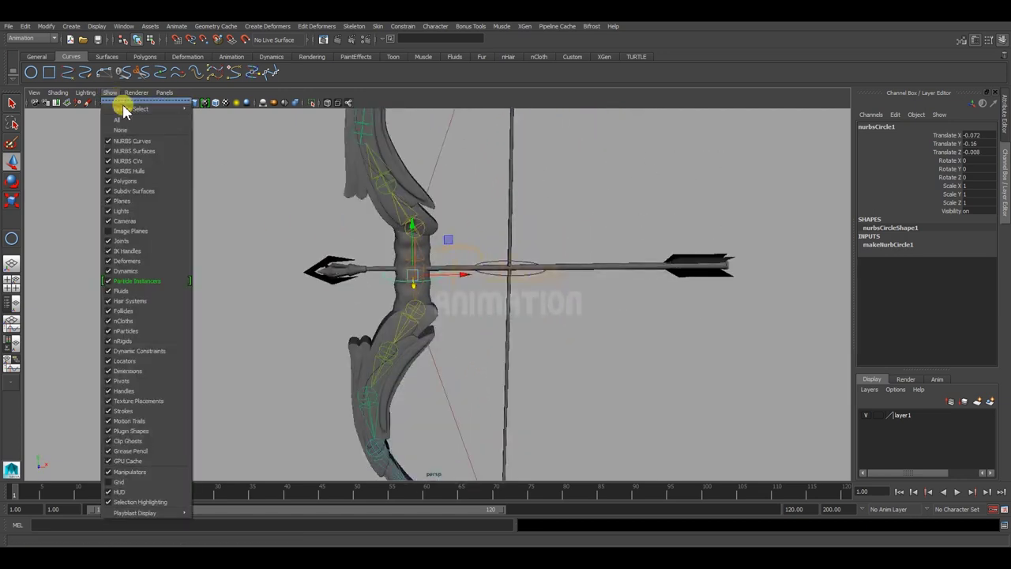
click(143, 181)
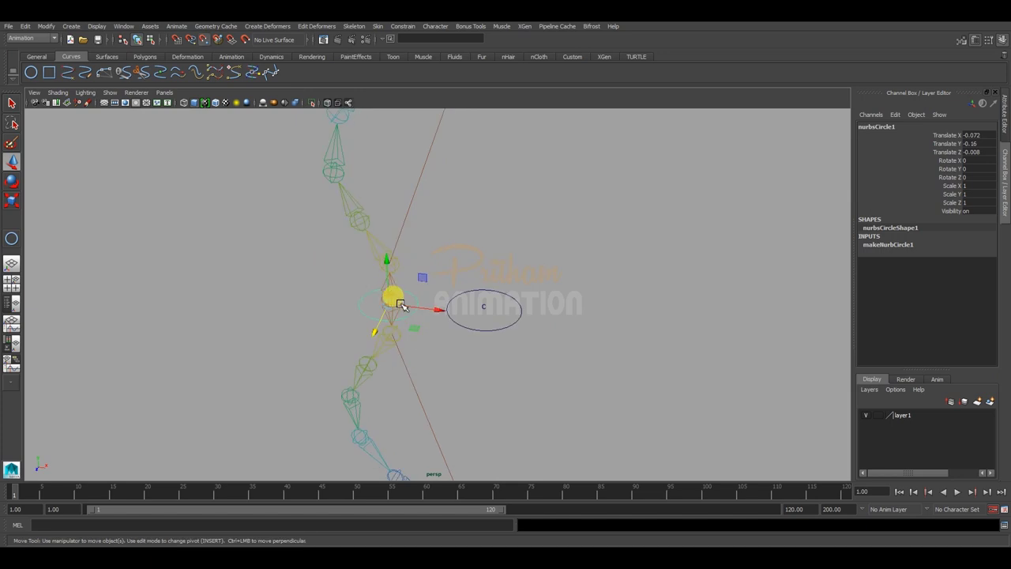
drag(401, 305, 388, 289)
click(110, 93)
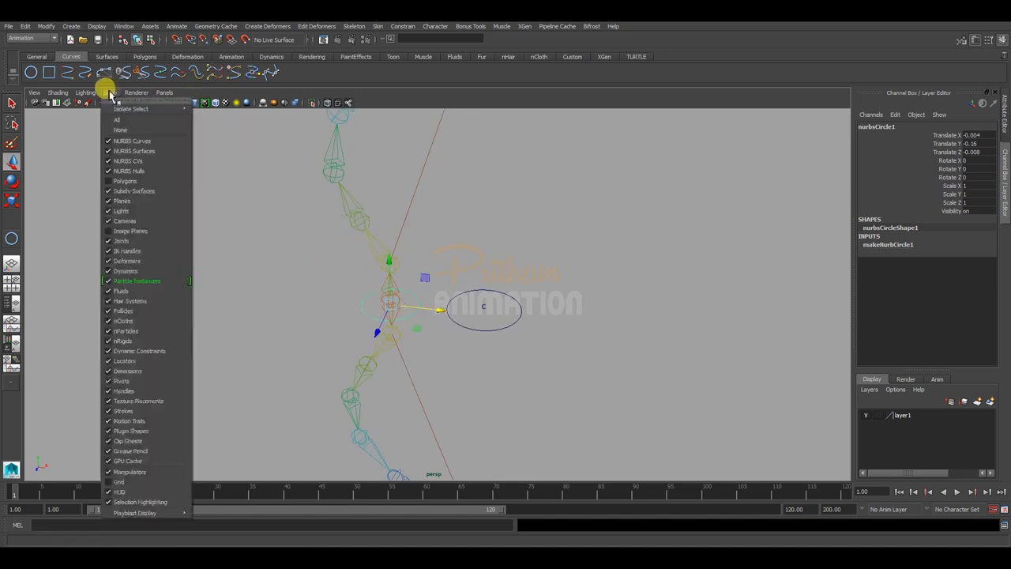
click(143, 181)
Delete the circle's construction history with Alt+Shift+D
alt+middle_drag(233, 293, 235, 324)
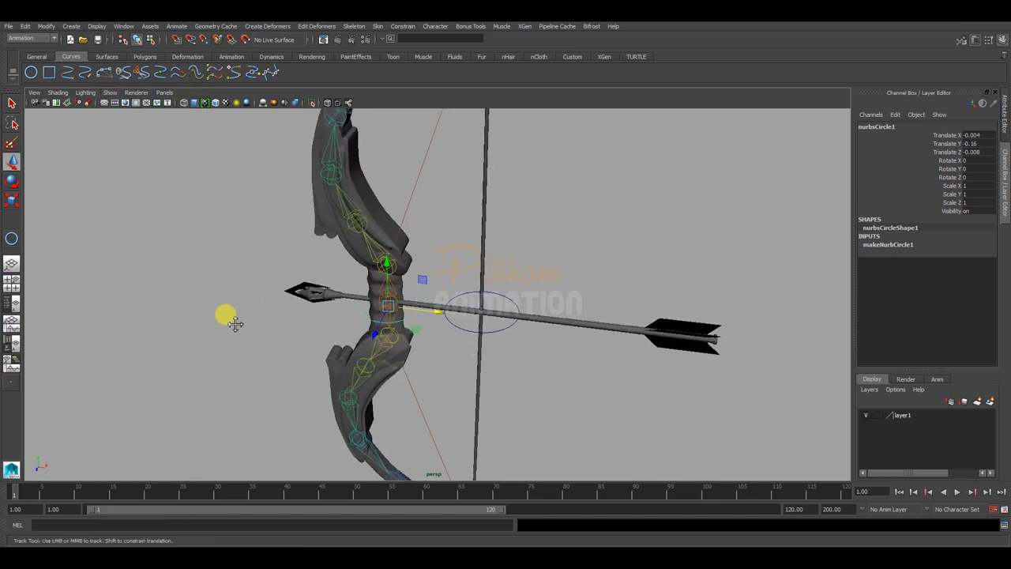
alt+drag(236, 323, 260, 309)
mouse_move(260, 309)
alt+right_down()
mouse_move(397, 295)
mouse_move(225, 240)
alt+right_up()
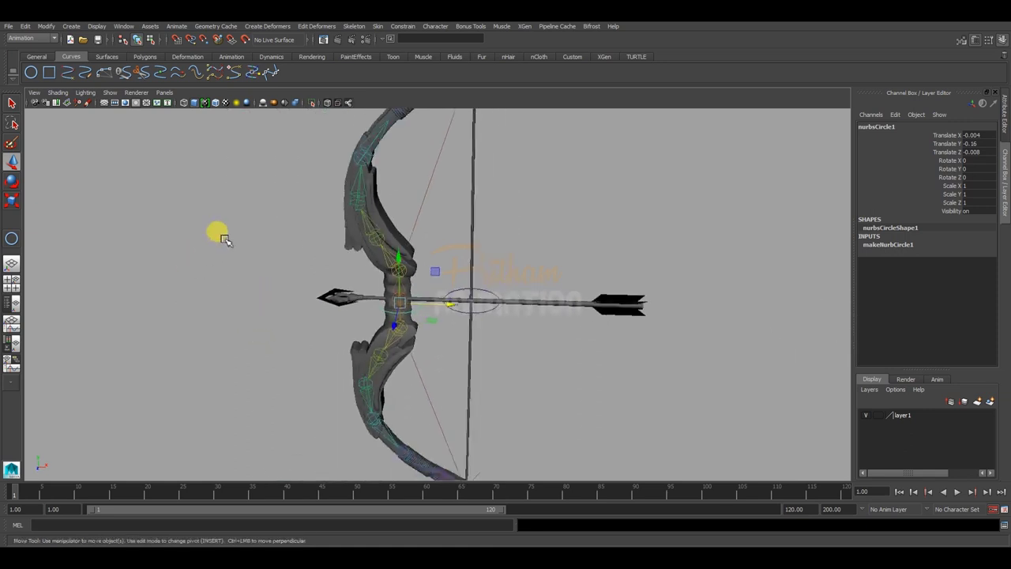
key(alt+shift+d)
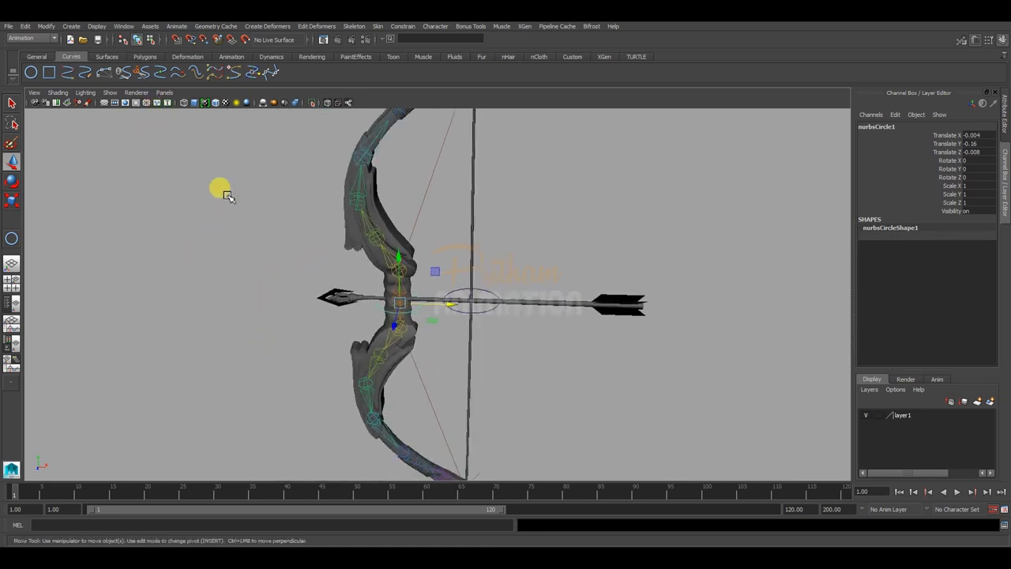
click(46, 26)
Freeze the circle's transformations and delete its construction history by type
click(79, 62)
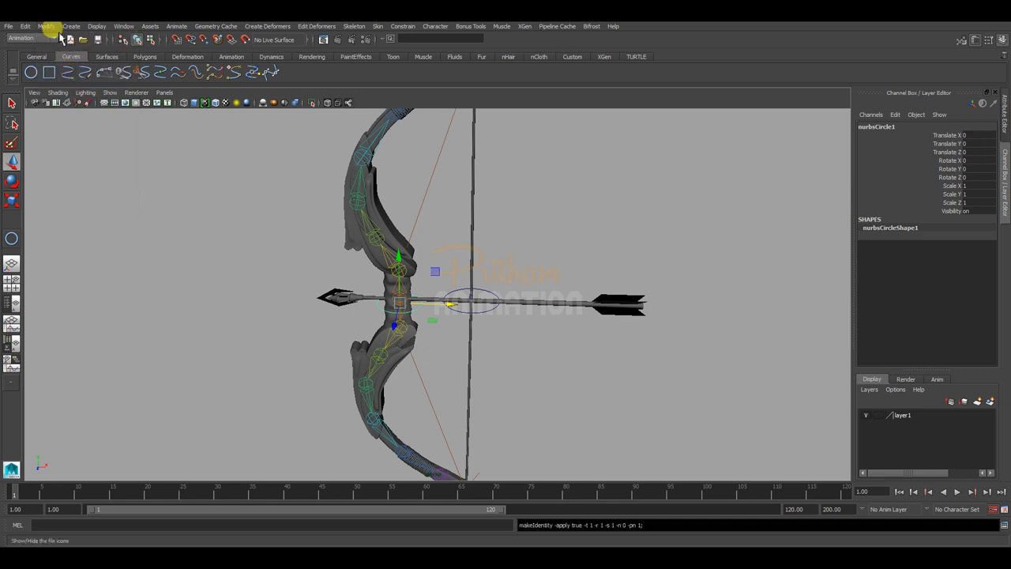
click(46, 26)
click(46, 26)
click(25, 26)
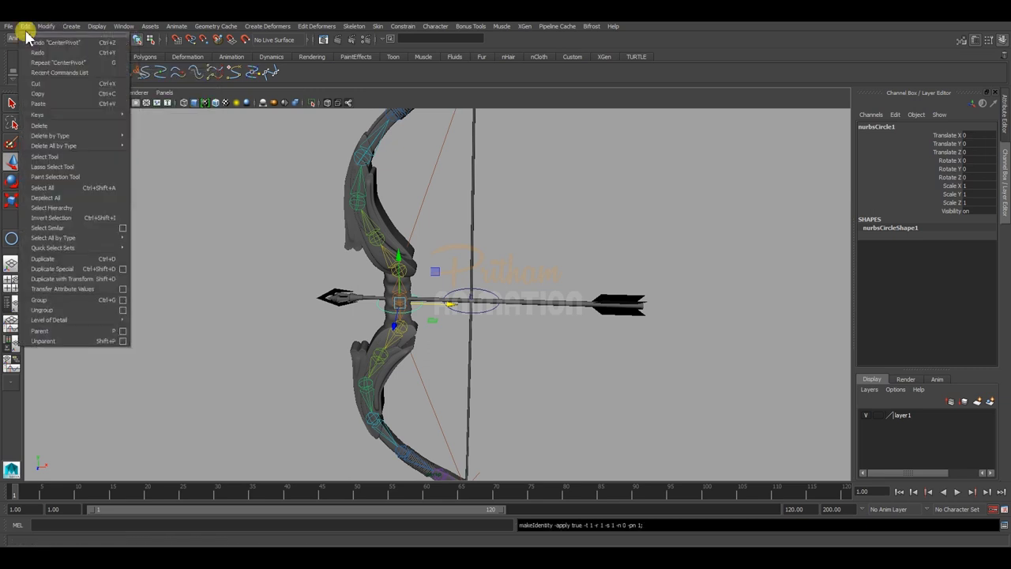
mouse_move(50, 135)
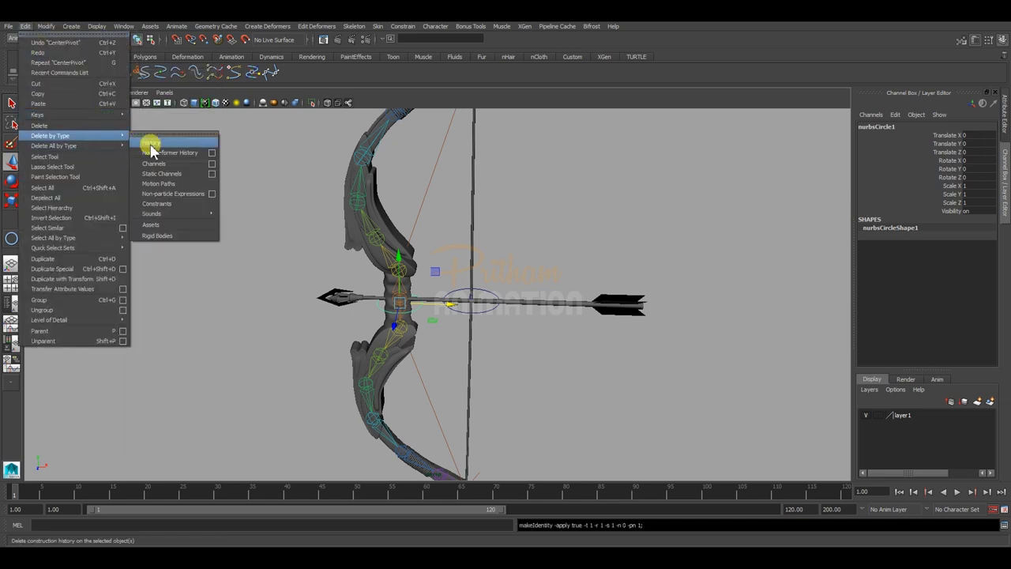
click(152, 145)
click(227, 219)
Test-pull the bowstring, return it to rest, and show the Outliner beside the perspective view
alt+drag(395, 241, 293, 221)
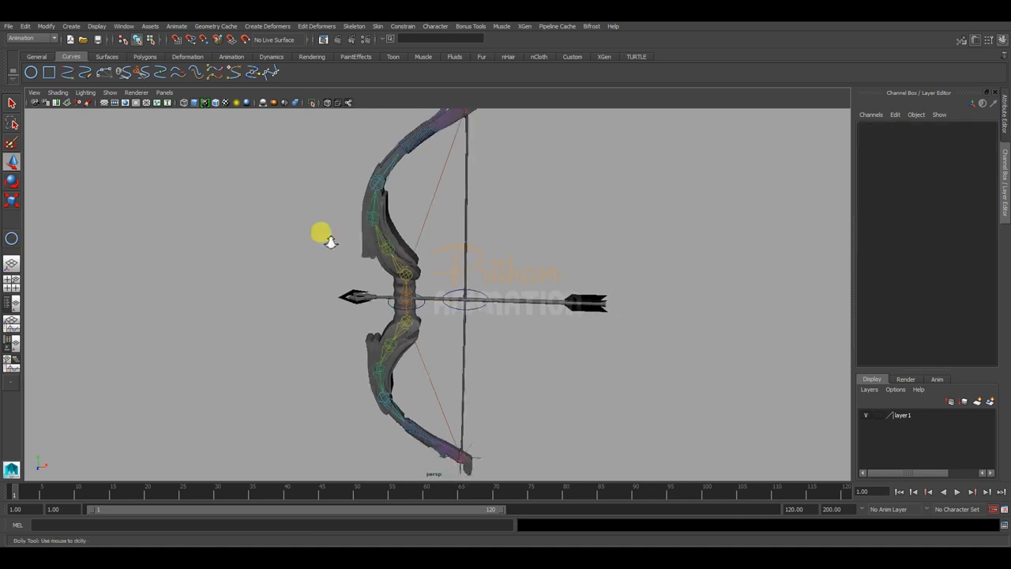
click(468, 291)
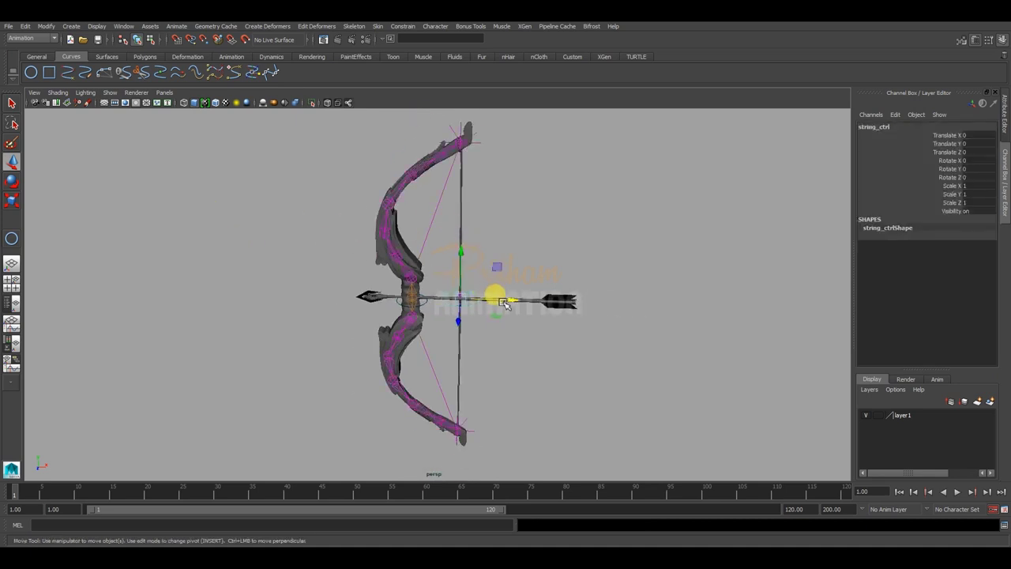
drag(505, 304, 564, 301)
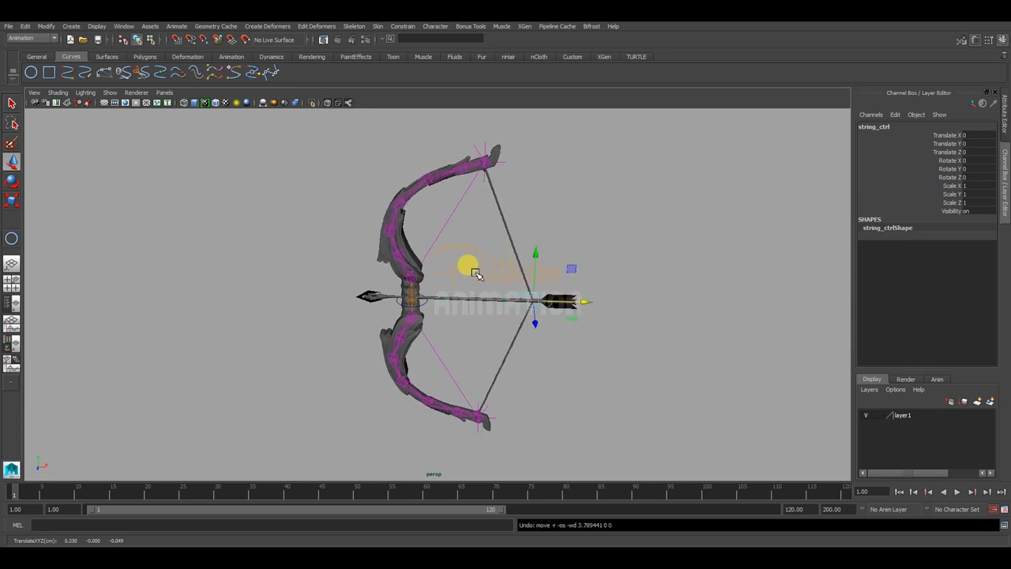
click(311, 283)
click(12, 303)
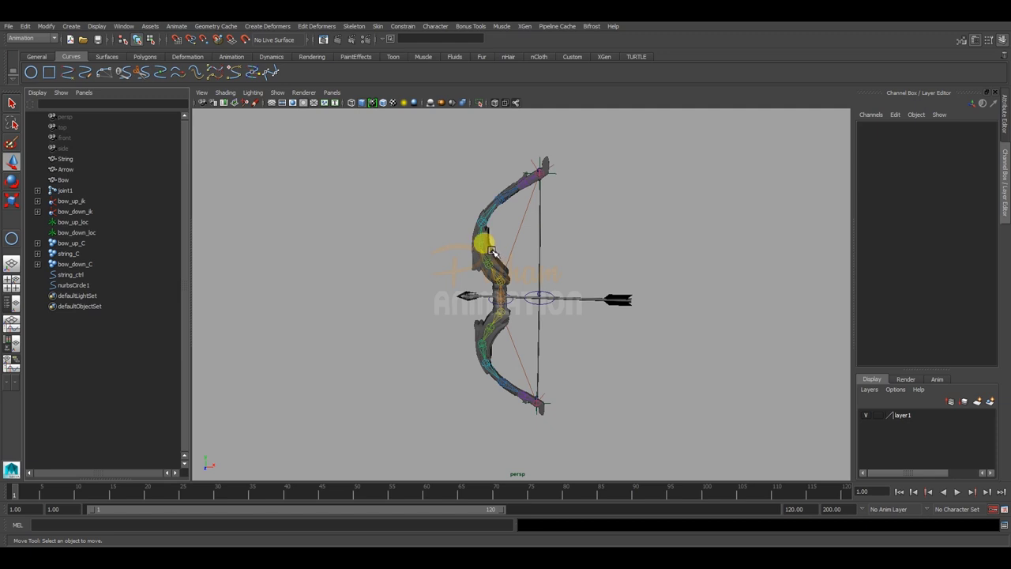
Group the Arrow and Bow meshes and rename the group Bow___Arrow_grp
key(q)
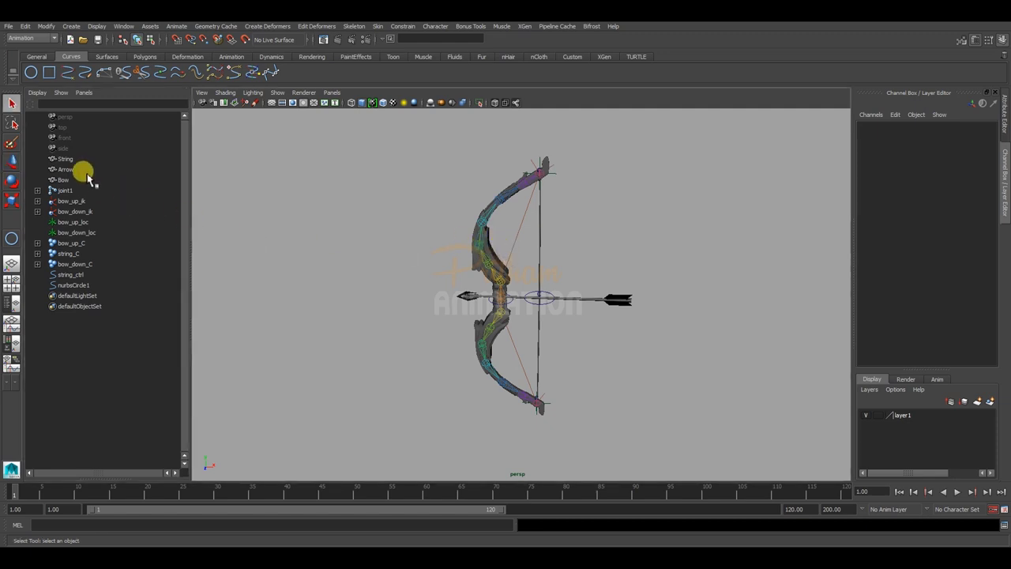
click(66, 169)
click(85, 180)
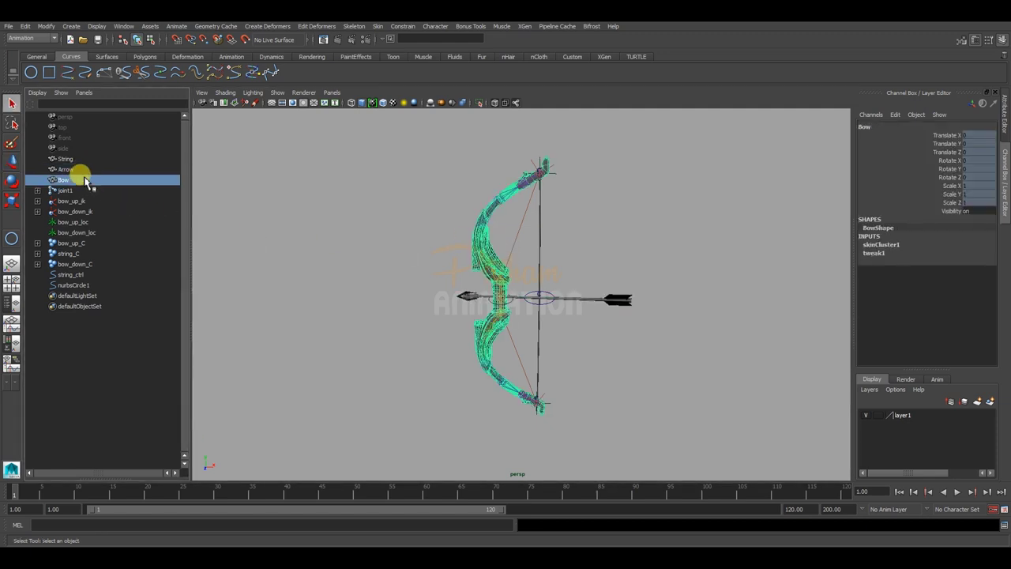
click(79, 169)
ctrl+click(83, 180)
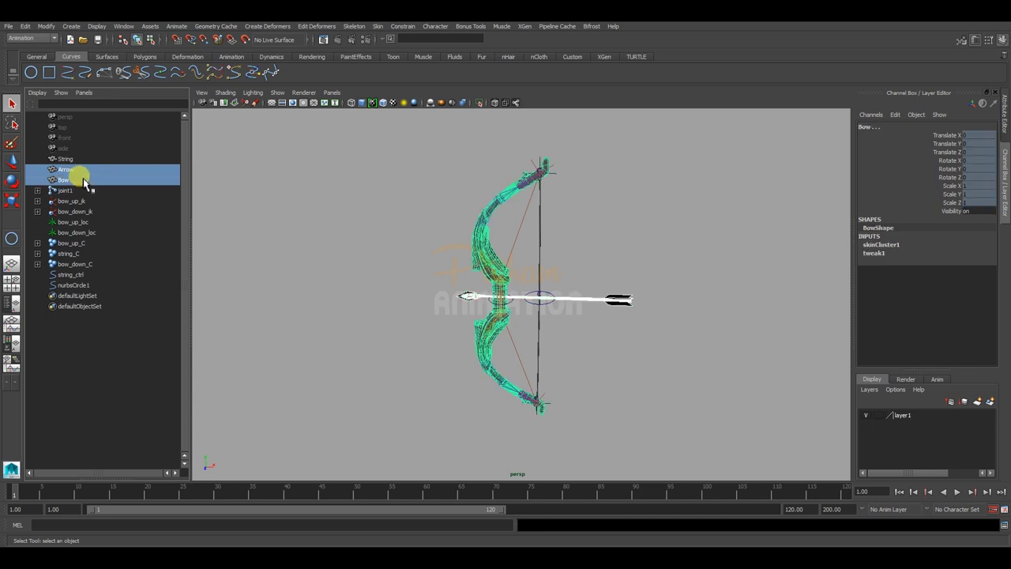
key(ctrl+g)
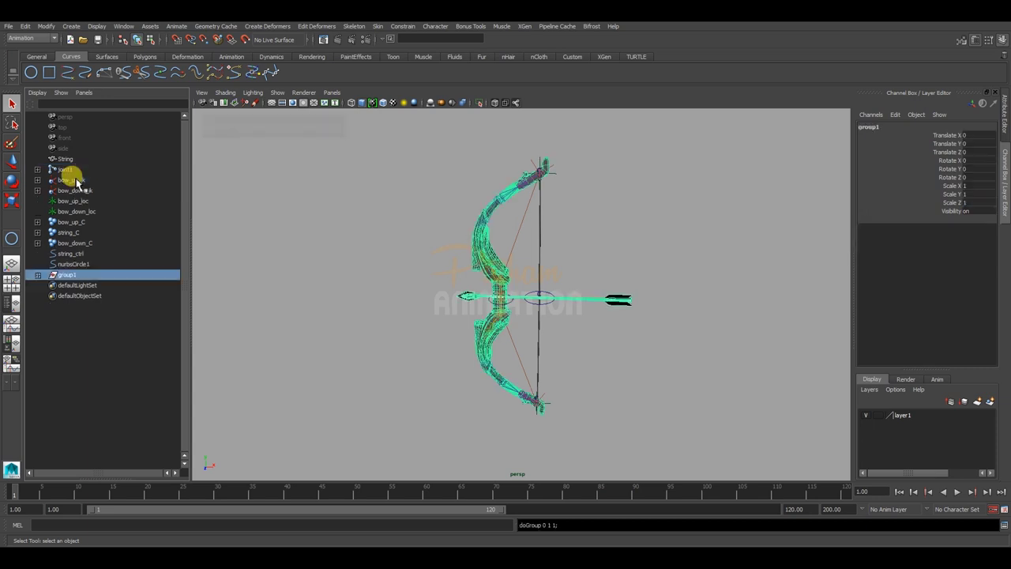
double_click(75, 274)
text(Bow)
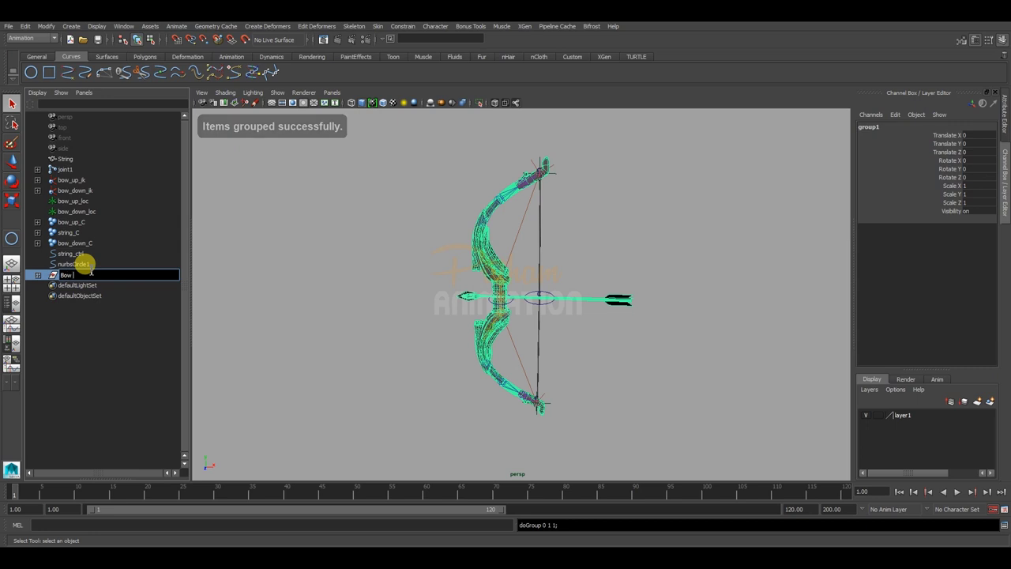
text(& Arrow grp)
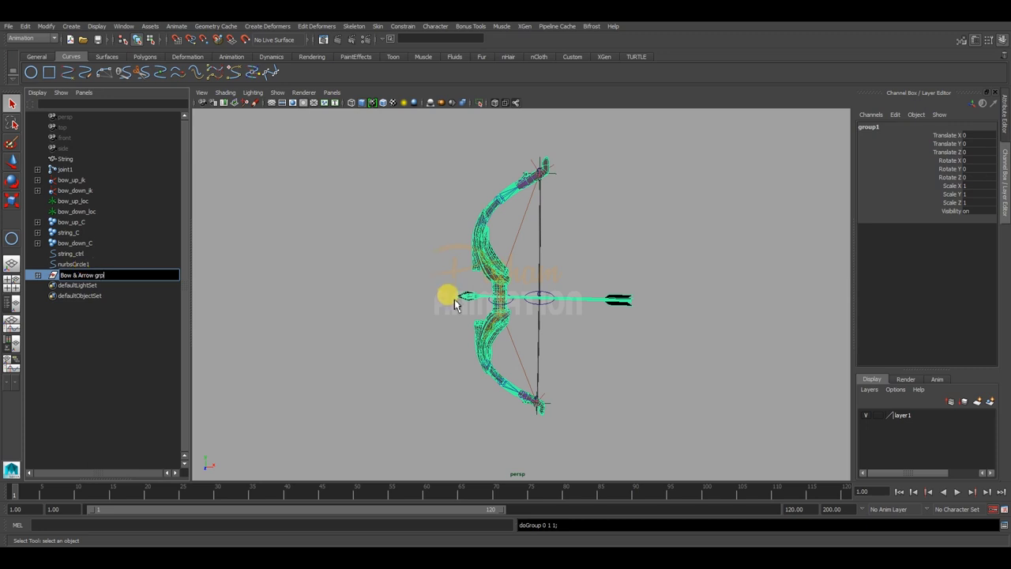
Group joint1 through string_ctrl and rename the new group Bow_Rig_grp
alt+drag(395, 271, 389, 282)
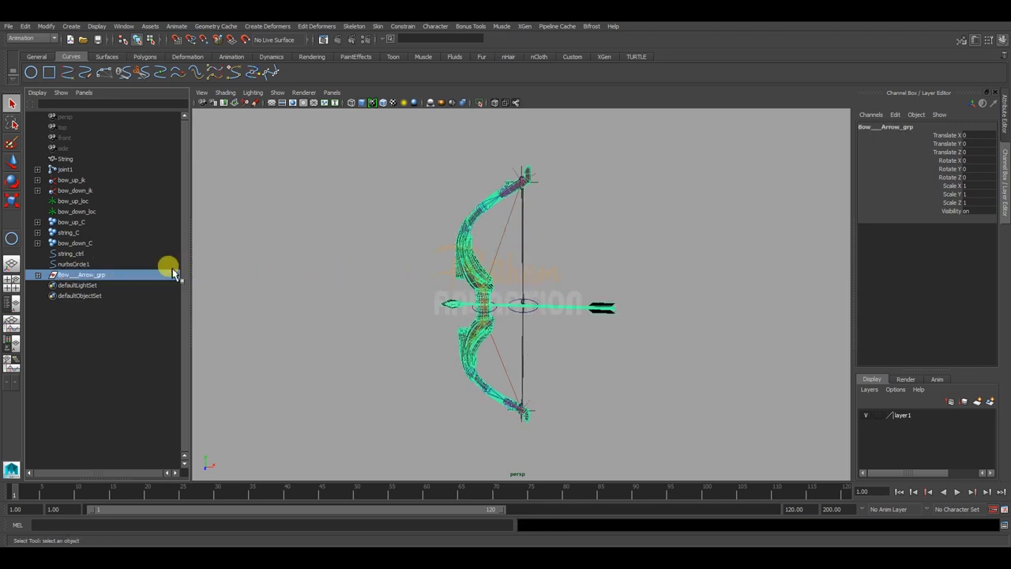
click(92, 255)
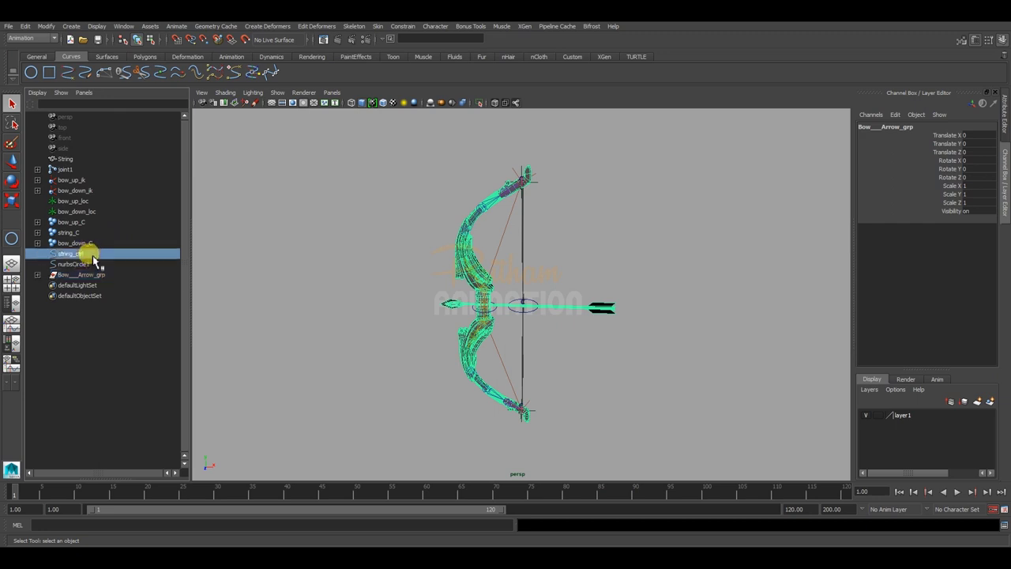
shift+click(83, 171)
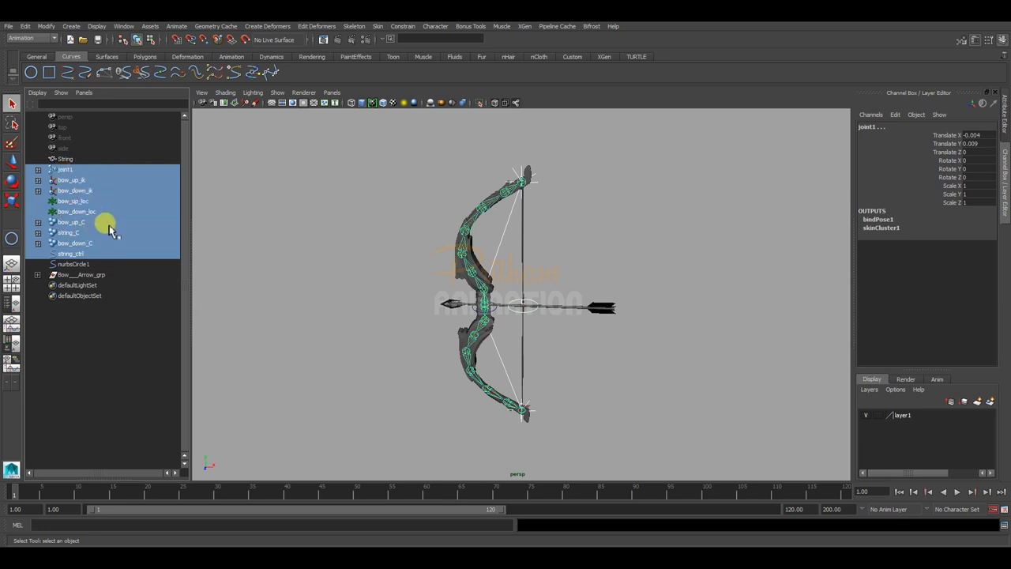
key(ctrl+g)
double_click(79, 190)
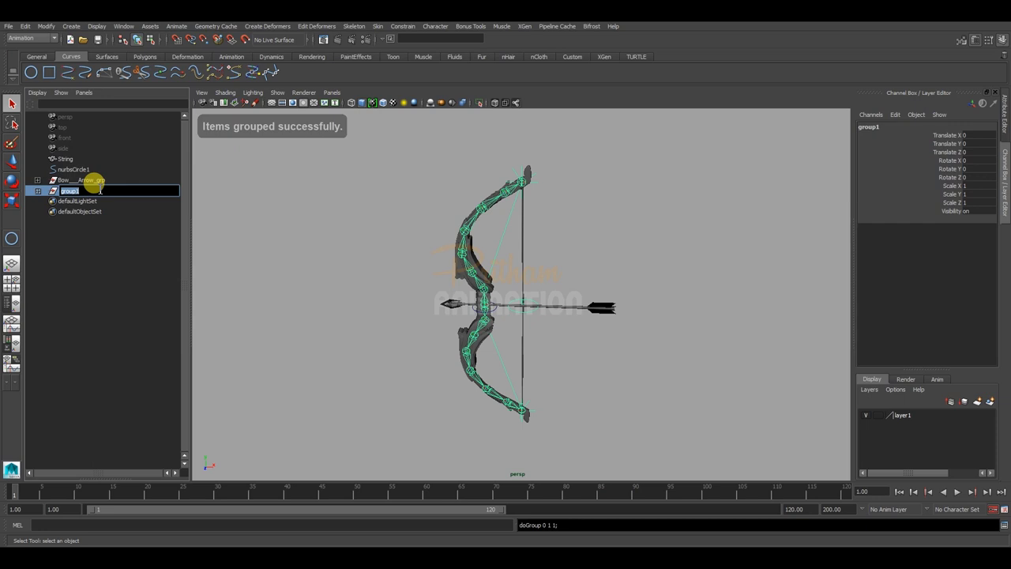
text(Rig)
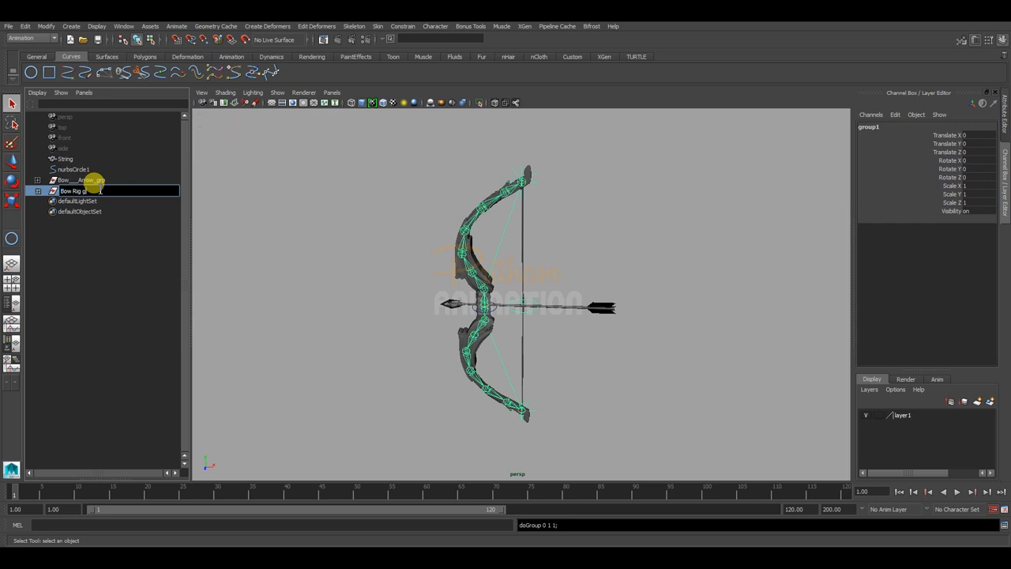
key(Return)
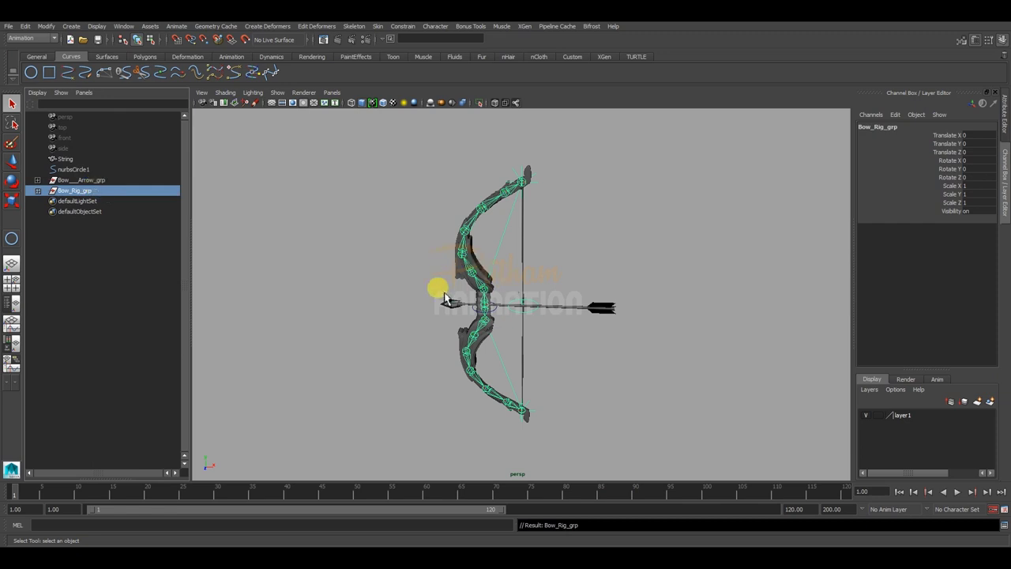
Test-move Bow_Rig_grp along X, then undo the move
click(382, 305)
alt+drag(366, 300, 344, 280)
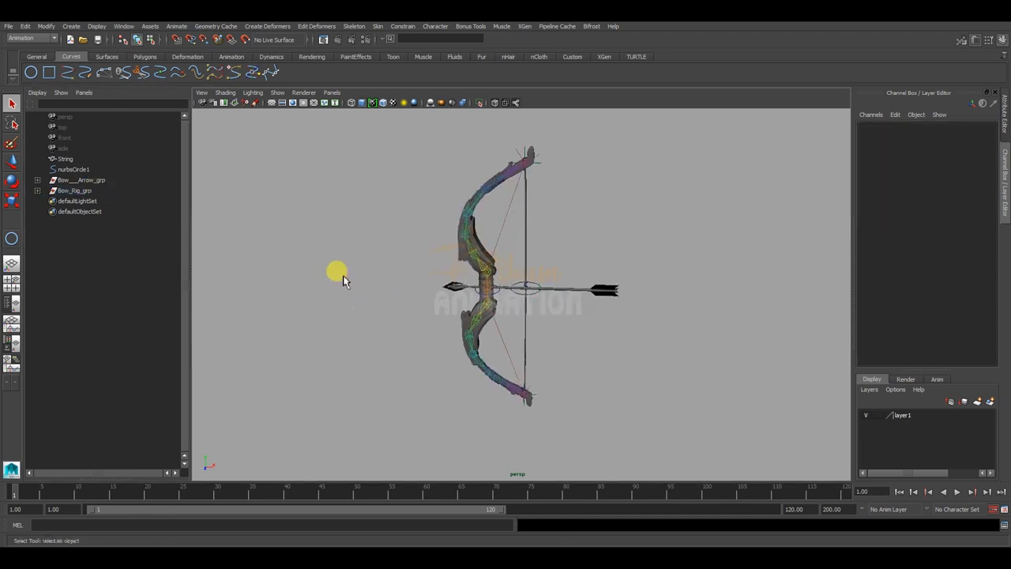
click(125, 192)
key(w)
mouse_move(526, 285)
mouse_down()
mouse_move(574, 289)
mouse_move(542, 263)
mouse_up()
key(ctrl+z)
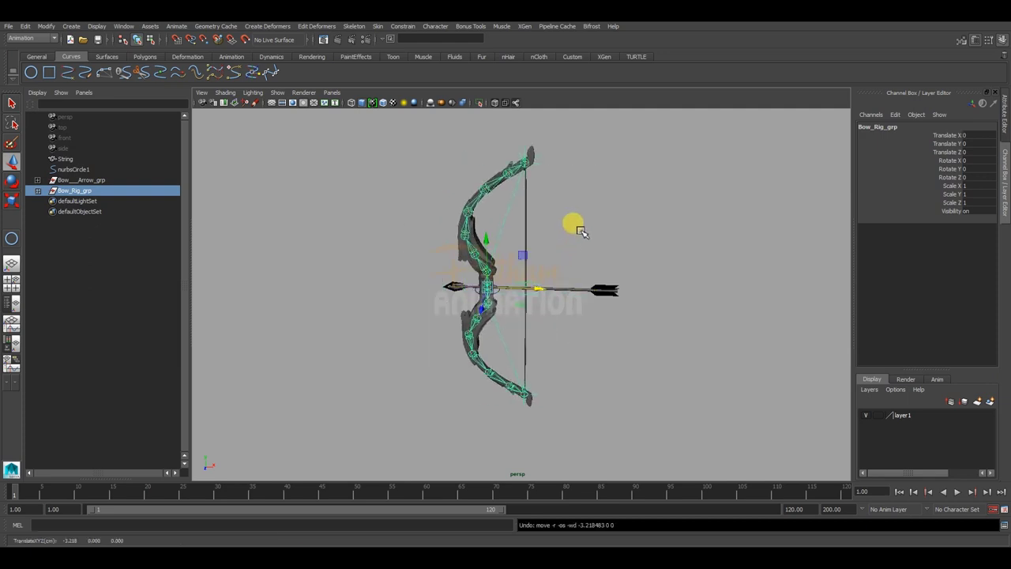
click(581, 231)
alt+drag(514, 232, 576, 286)
scroll(492, 293, up, 3)
scroll(512, 298, up, 2)
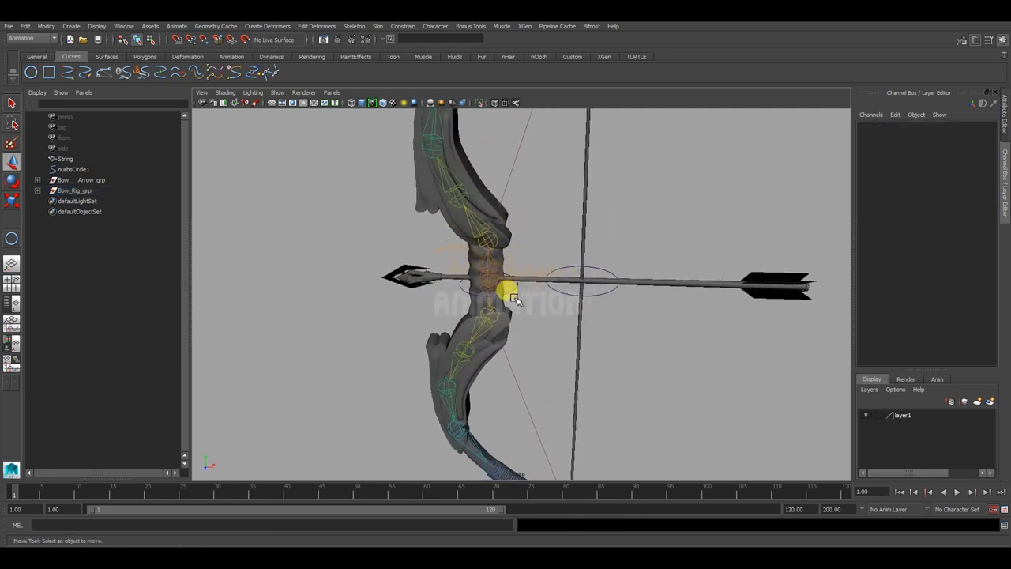
Rename the circle control nurbsCircle1 to Bow_ctrl in the Channel Box
click(510, 286)
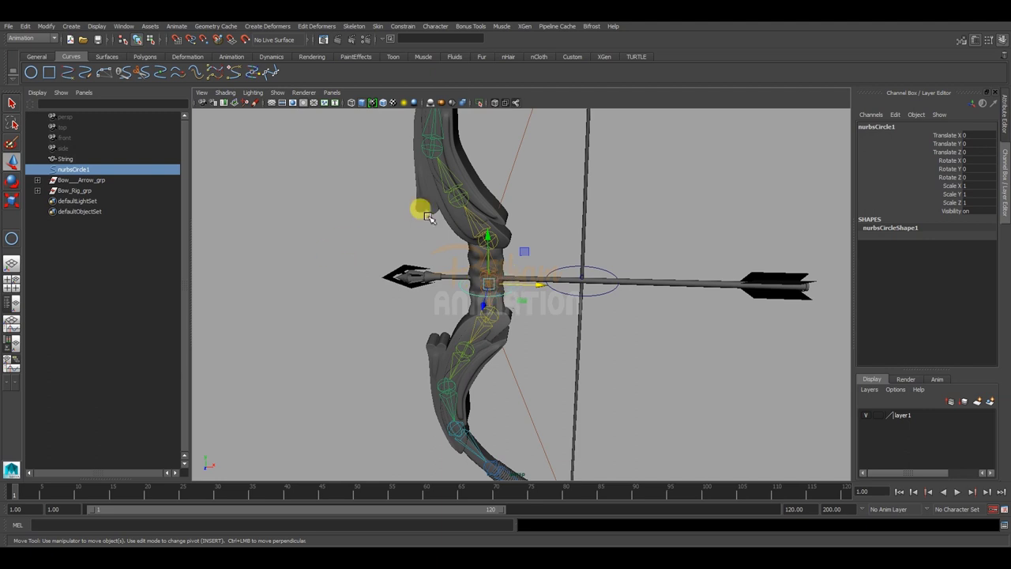
double_click(876, 128)
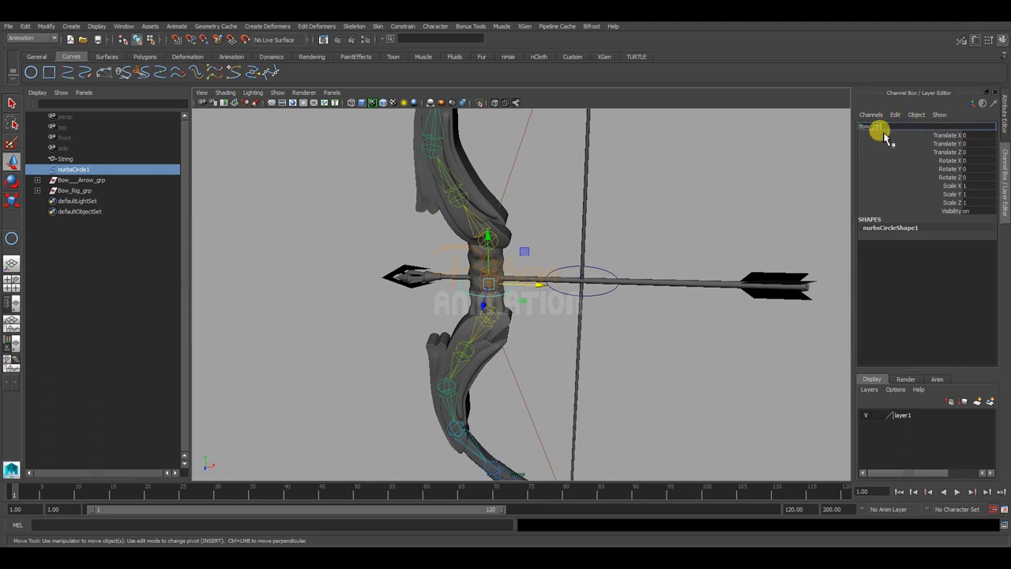
key(Return)
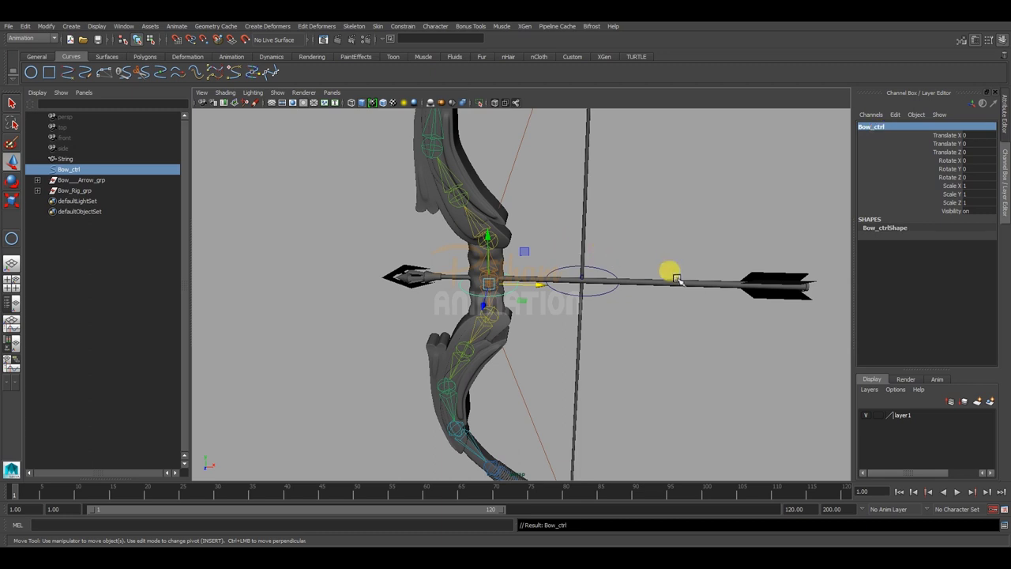
Select Bow_ctrl first, then add Bow_Rig_grp to the selection
mouse_move(670, 271)
alt+mouse_down()
mouse_move(572, 310)
mouse_move(665, 249)
alt+mouse_up()
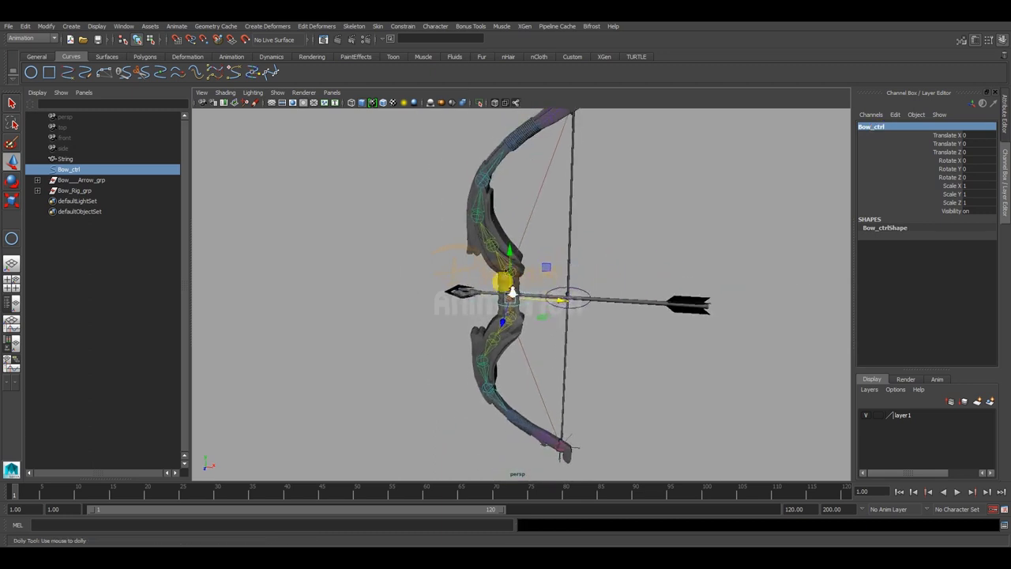
click(678, 228)
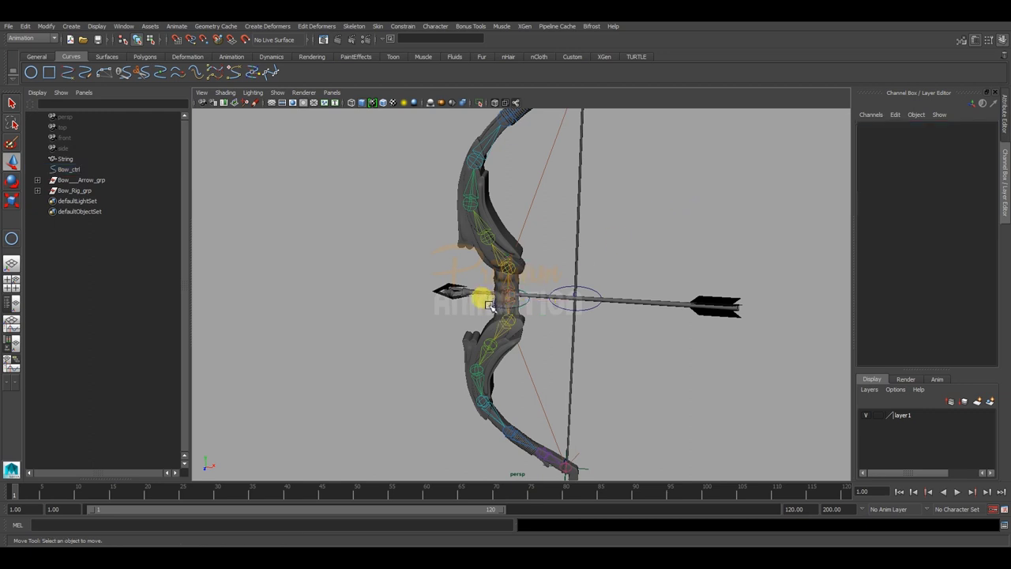
click(488, 302)
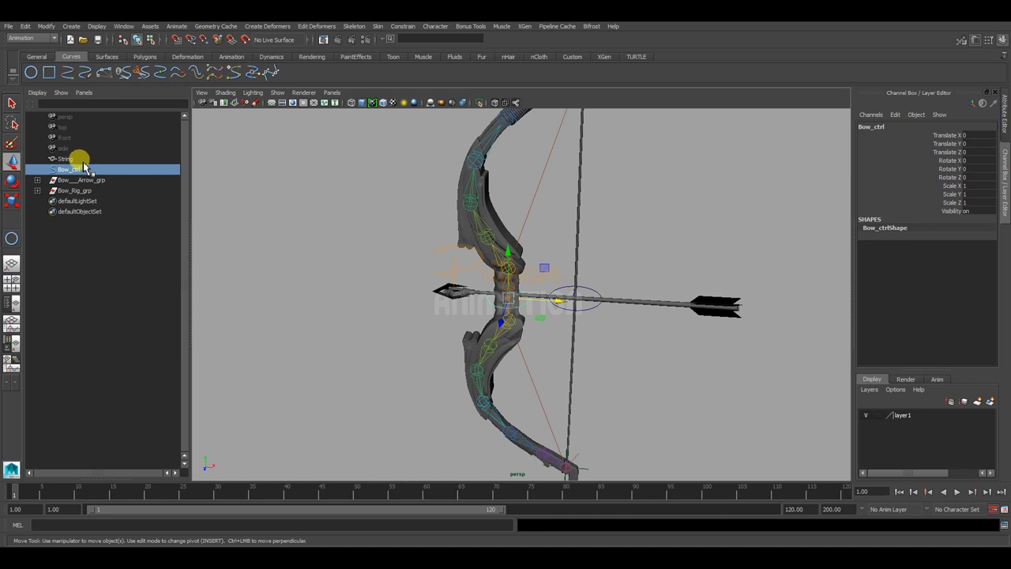
ctrl+click(81, 191)
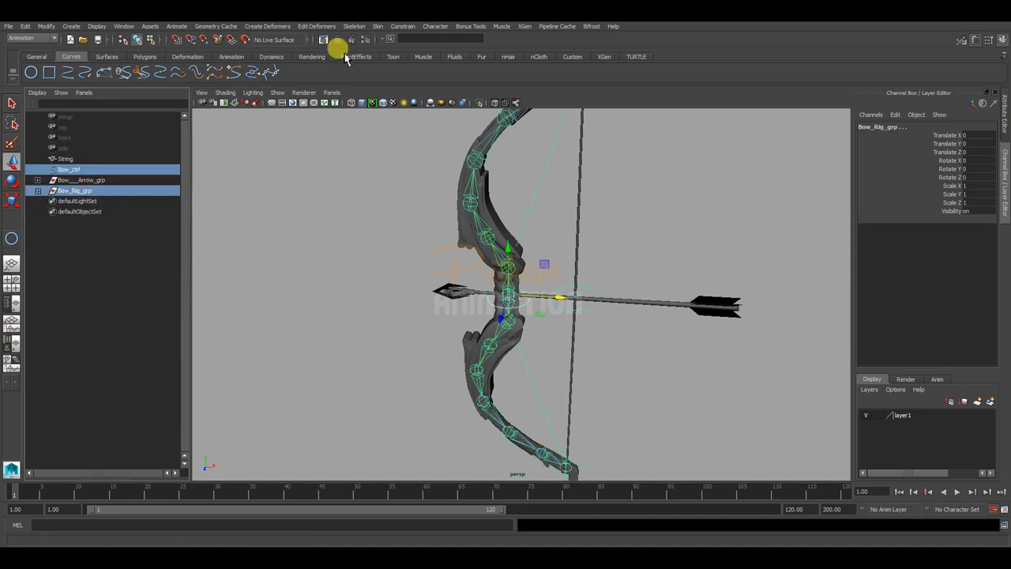
Apply Constrain > Parent so Bow_ctrl drives Bow_Rig_grp, creating Bow_Rig_grp_parentConstraint1
click(399, 26)
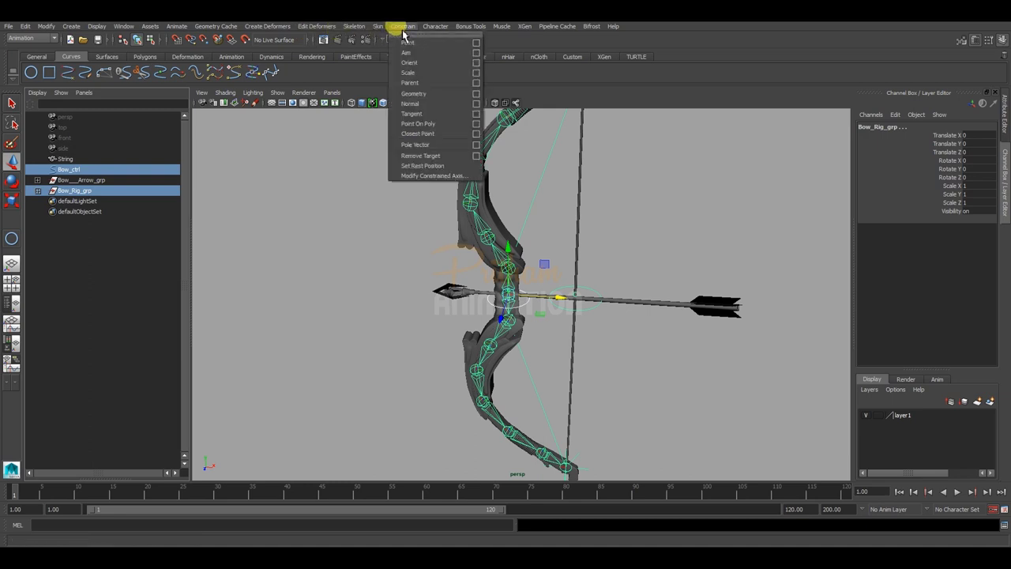
click(412, 85)
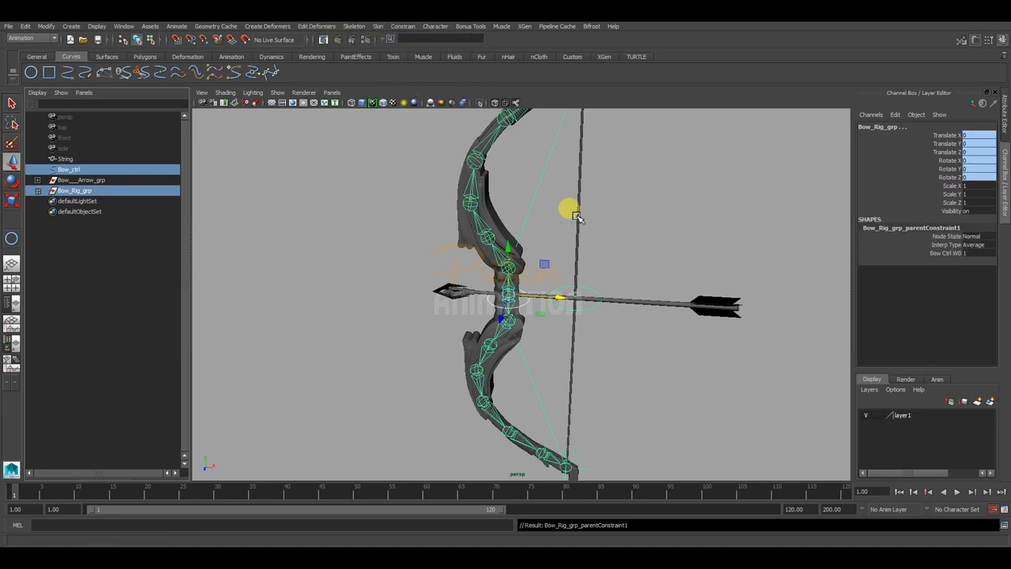
click(632, 226)
drag(470, 294, 499, 278)
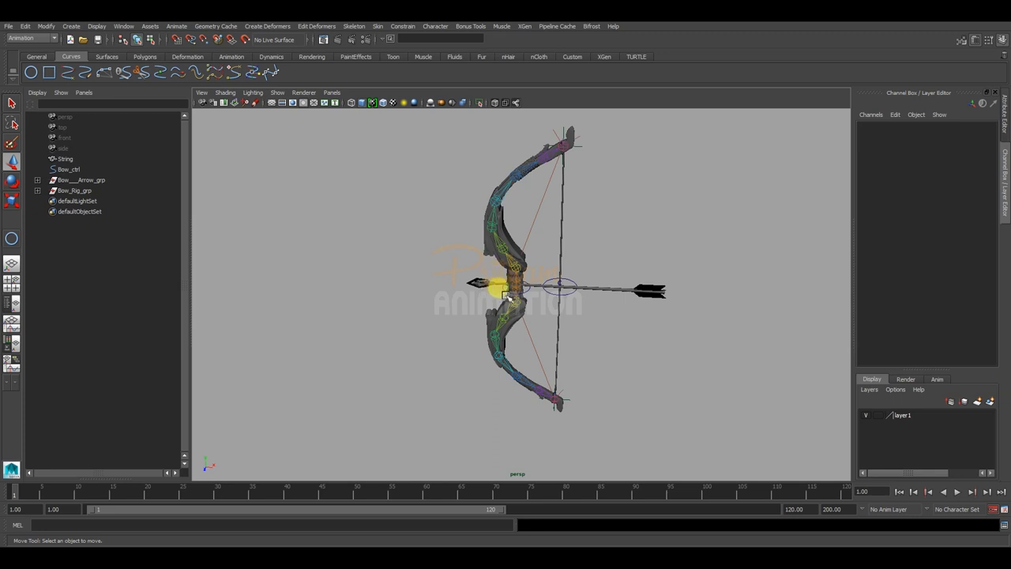
click(504, 289)
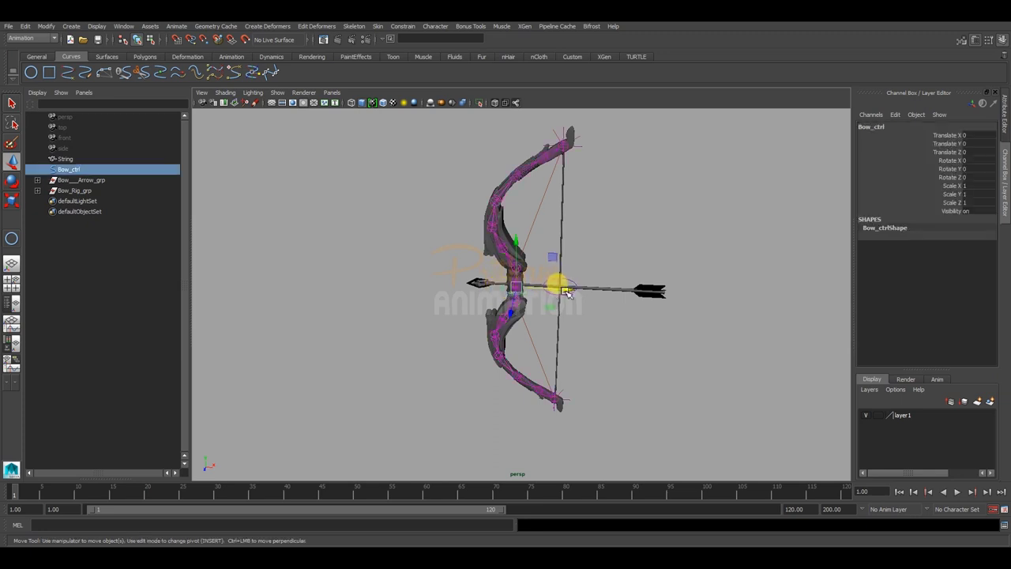
drag(555, 291, 568, 313)
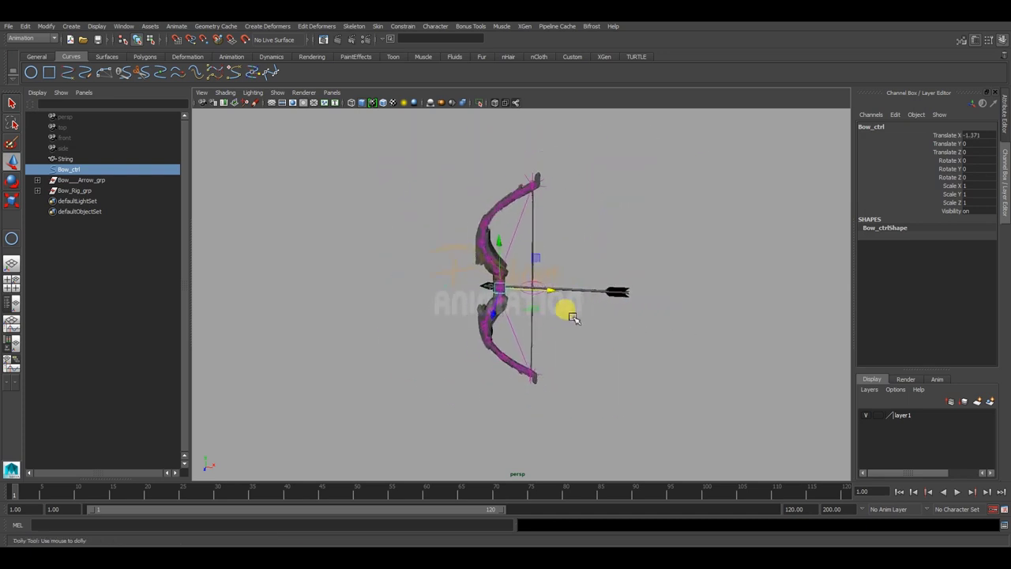
key(e)
mouse_move(567, 313)
mouse_down()
mouse_move(505, 311)
mouse_move(607, 290)
mouse_up()
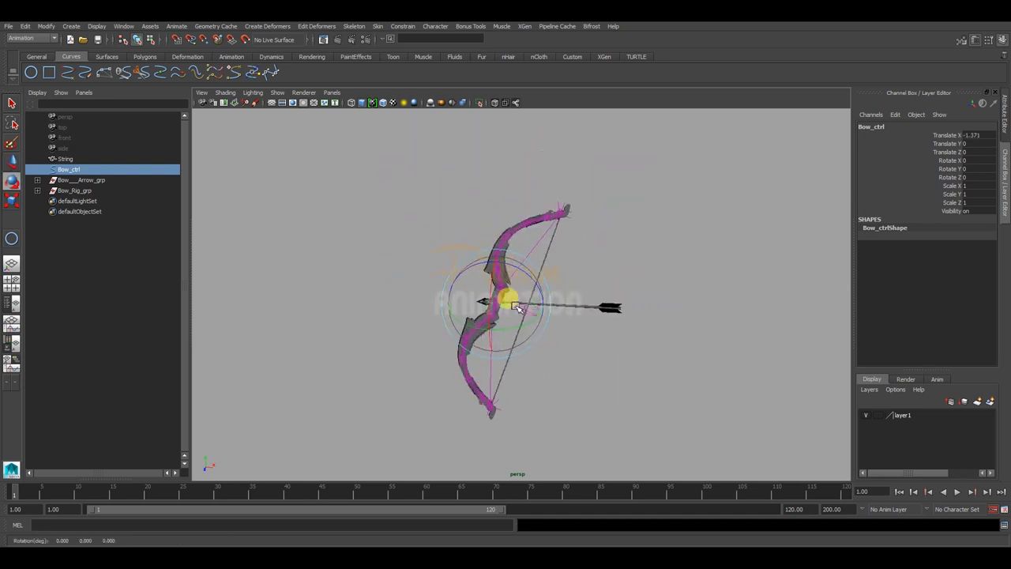
key(ctrl+z)
key(ctrl+z)
key(ctrl+z)
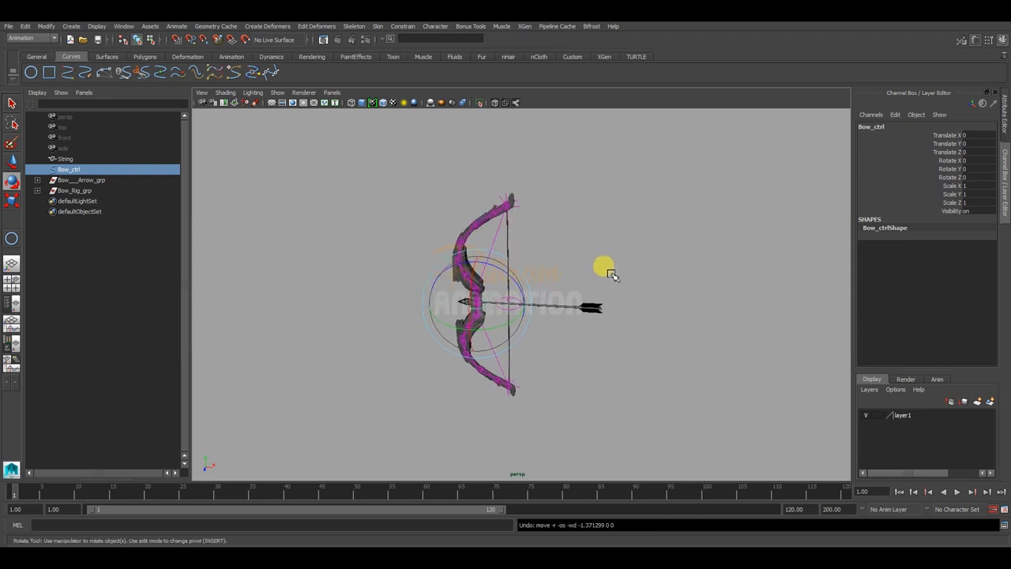
key(ctrl+z)
click(622, 261)
mouse_move(606, 273)
alt+mouse_down()
mouse_move(553, 296)
mouse_move(595, 318)
mouse_move(583, 330)
alt+mouse_up()
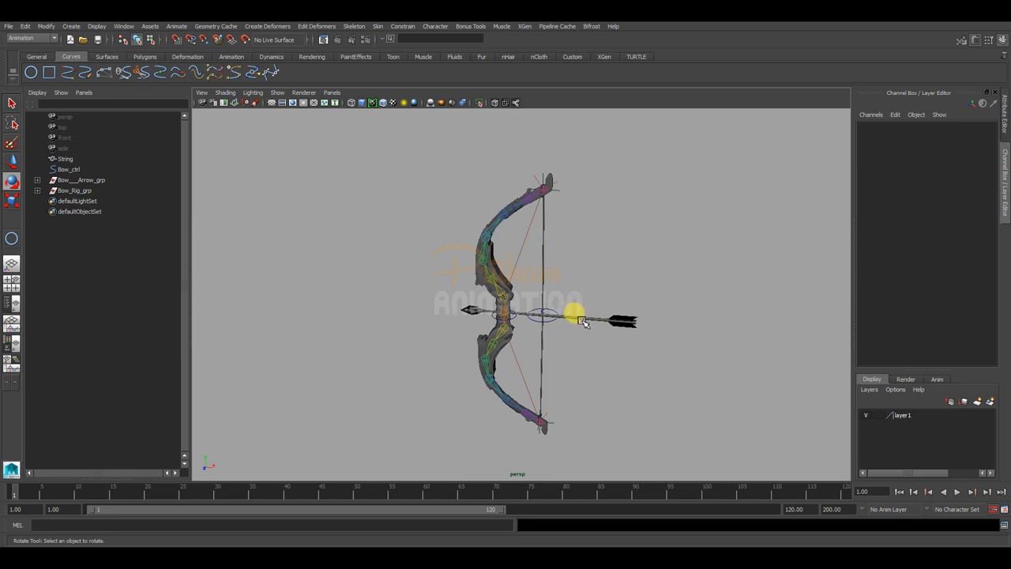
click(593, 318)
key(w)
mouse_move(594, 316)
alt+mouse_down()
mouse_move(598, 335)
mouse_move(575, 305)
mouse_move(387, 327)
mouse_move(542, 323)
mouse_move(485, 309)
mouse_move(458, 321)
mouse_move(598, 323)
mouse_move(413, 320)
mouse_move(469, 342)
mouse_move(427, 324)
alt+mouse_up()
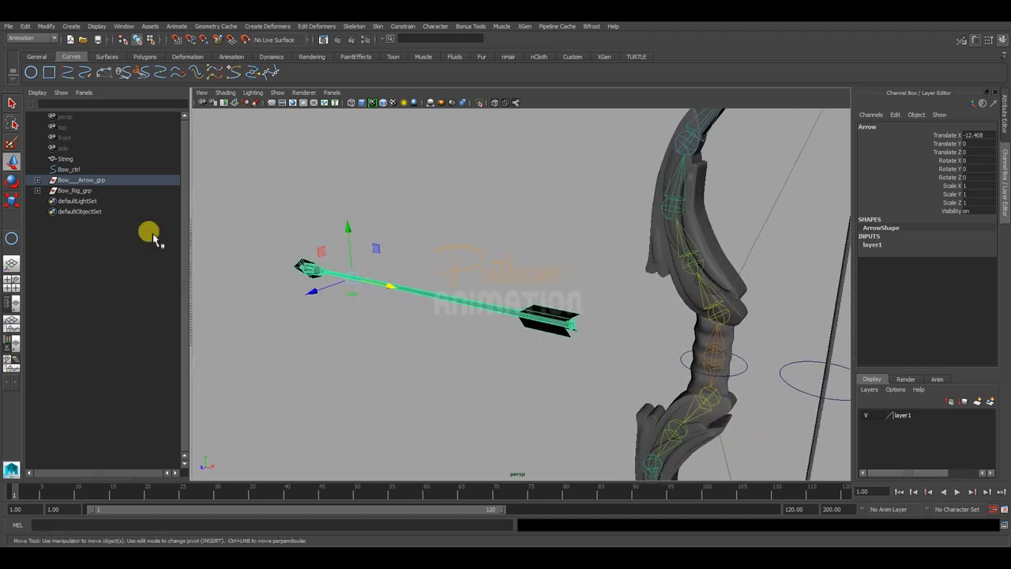
Move Arrow out of Bow___Arrow_grp and place String inside it
click(37, 180)
mouse_move(78, 199)
middle_down()
mouse_move(92, 199)
mouse_move(81, 172)
mouse_move(92, 181)
middle_up()
click(75, 159)
Rename the Bow___Arrow_grp group to Bow_grp and check its contents
click(88, 181)
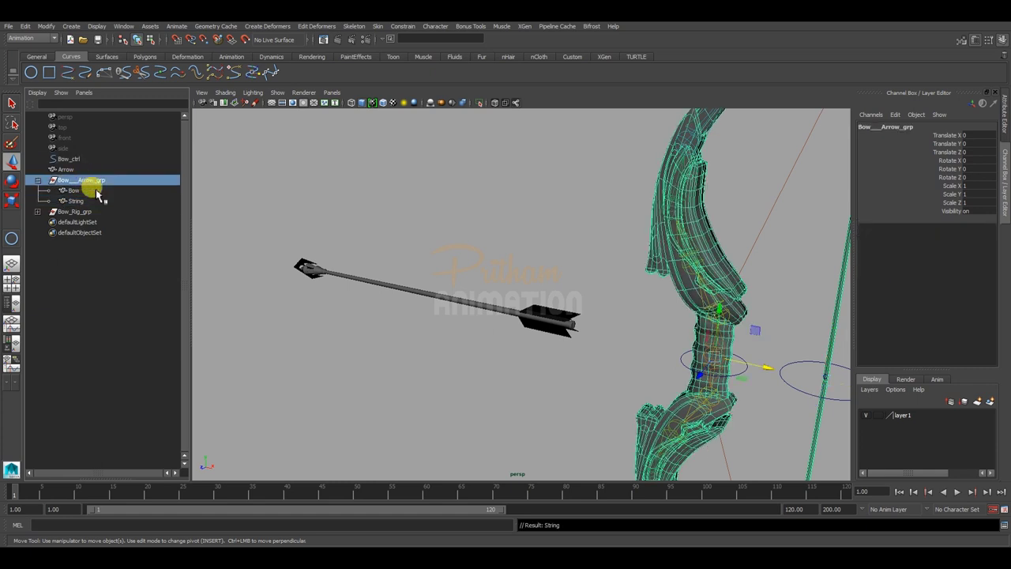
alt+right_drag(515, 277, 370, 245)
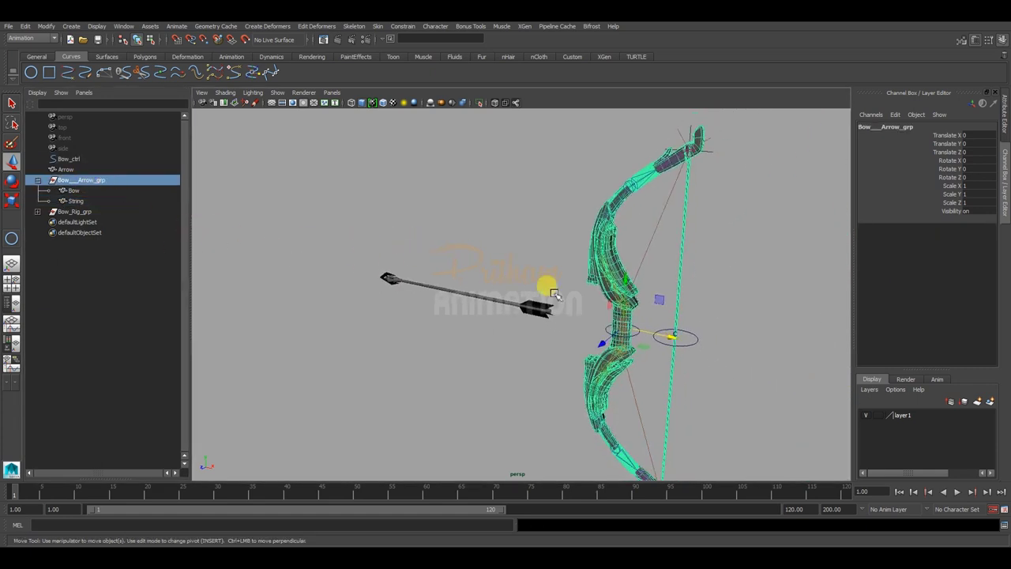
double_click(87, 180)
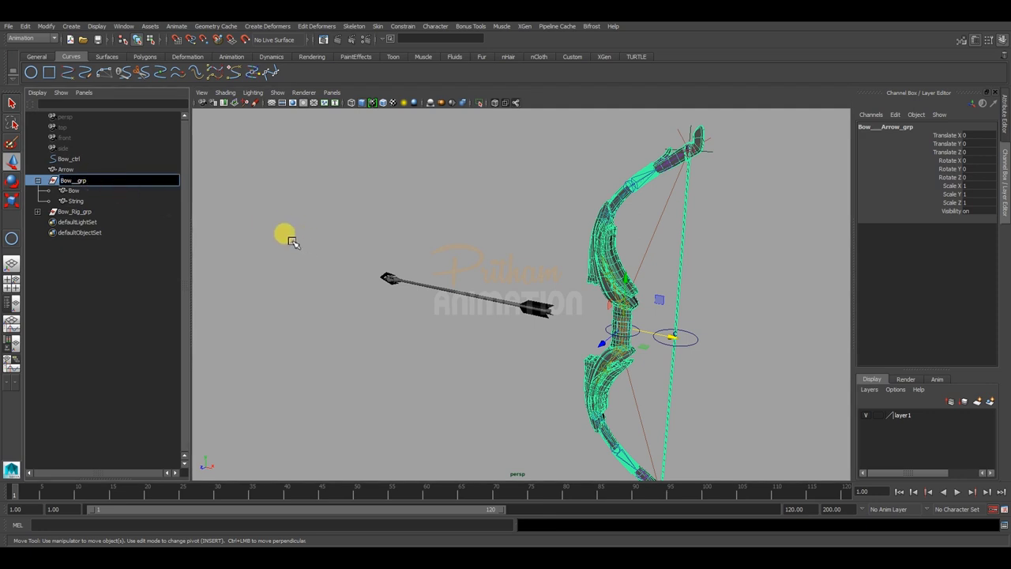
click(350, 248)
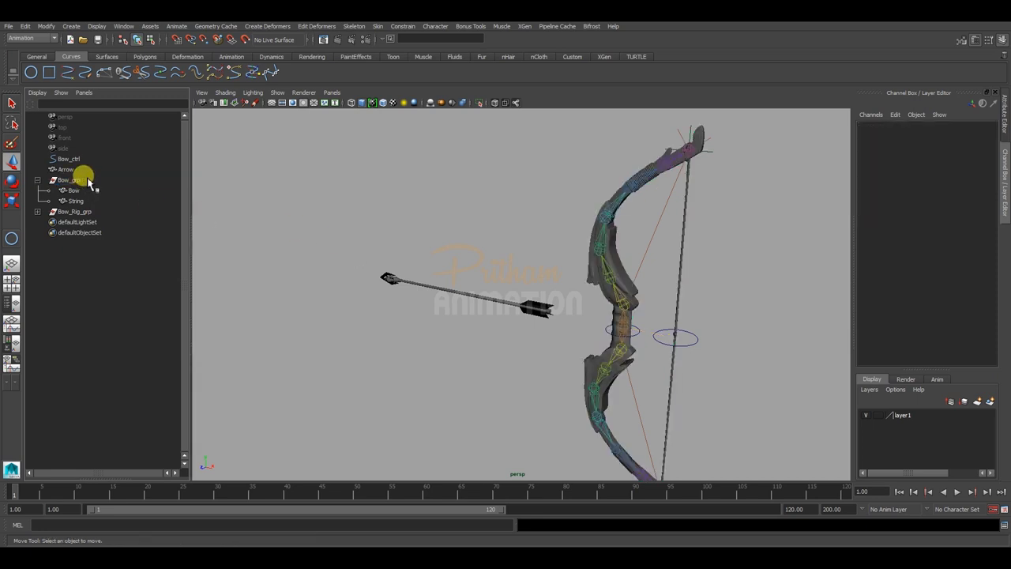
click(88, 181)
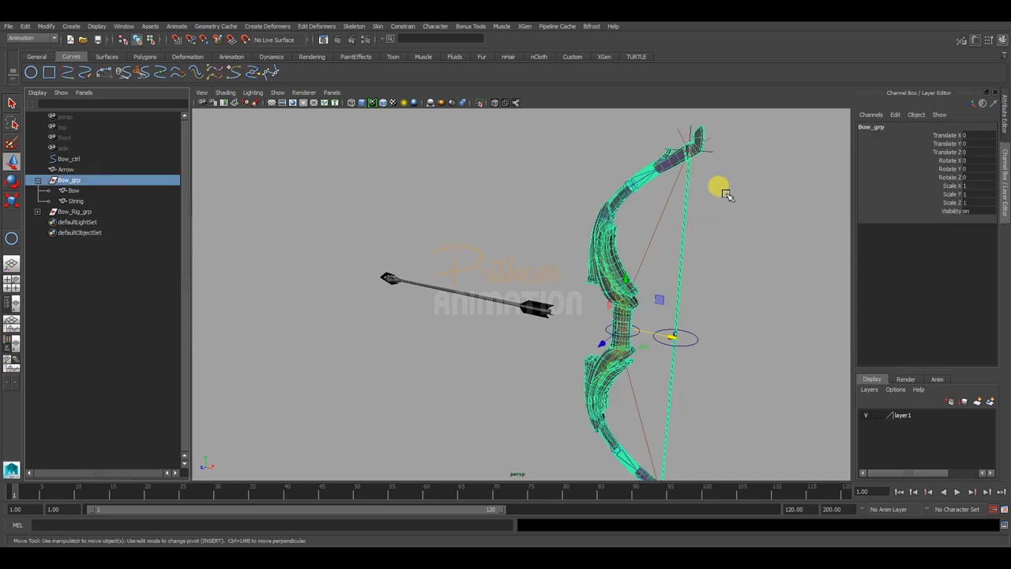
click(496, 261)
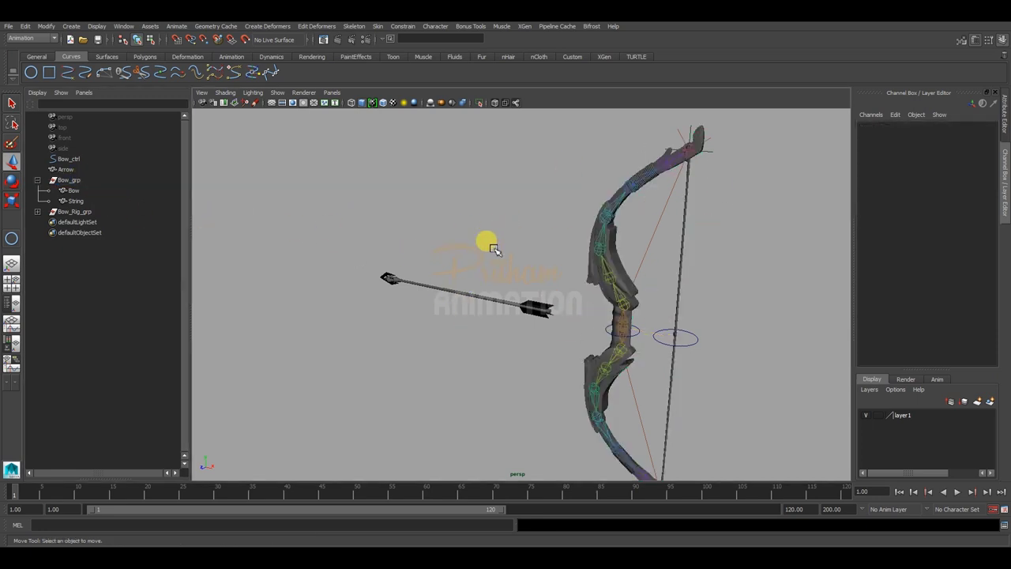
mouse_move(451, 266)
alt+right_down()
mouse_move(442, 289)
mouse_move(260, 232)
alt+right_up()
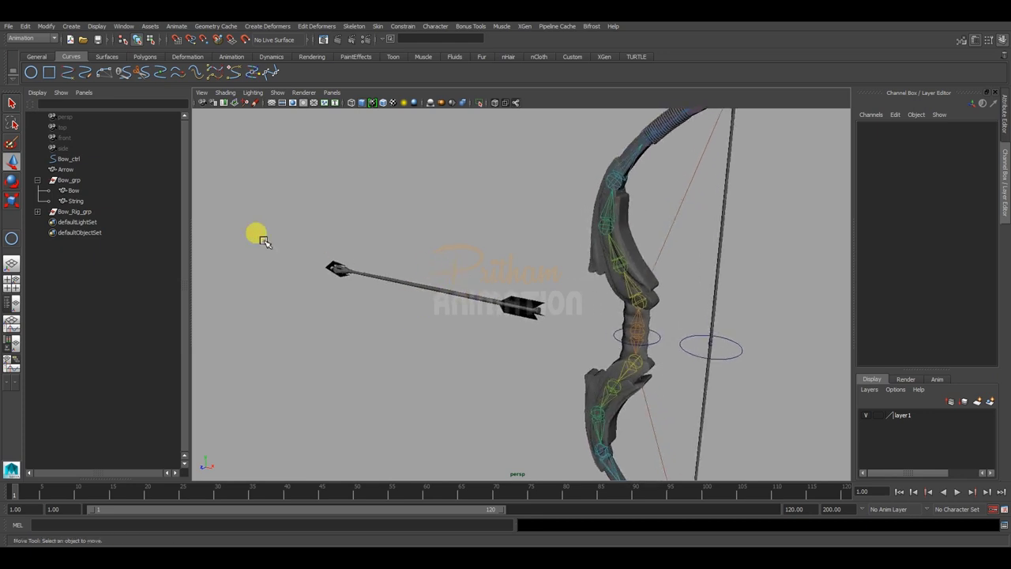
Move the arrow's pivot to its feathered tail end
click(38, 181)
click(417, 289)
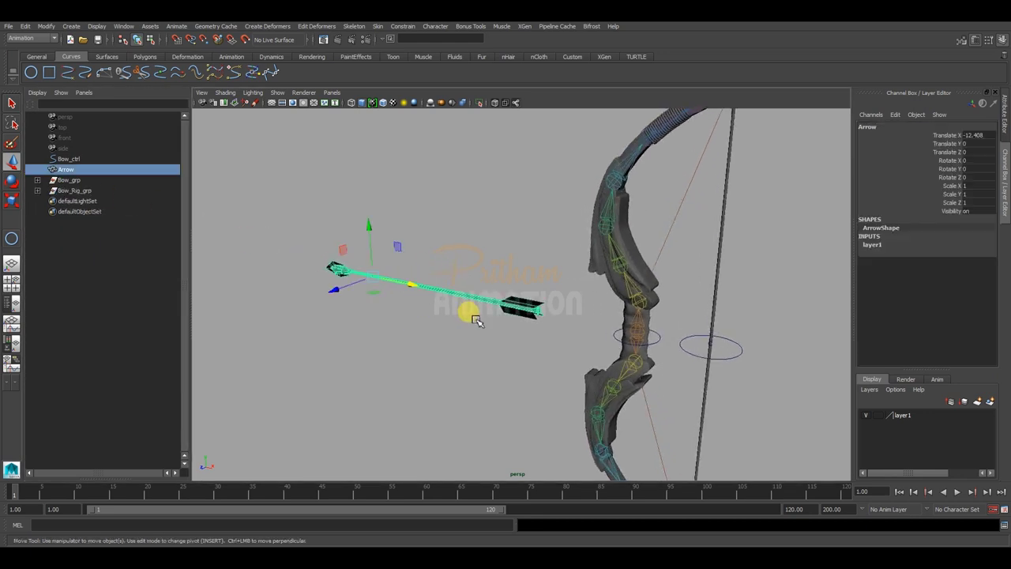
alt+right_drag(467, 305, 585, 355)
alt+middle_drag(584, 355, 543, 302)
alt+right_drag(544, 302, 614, 289)
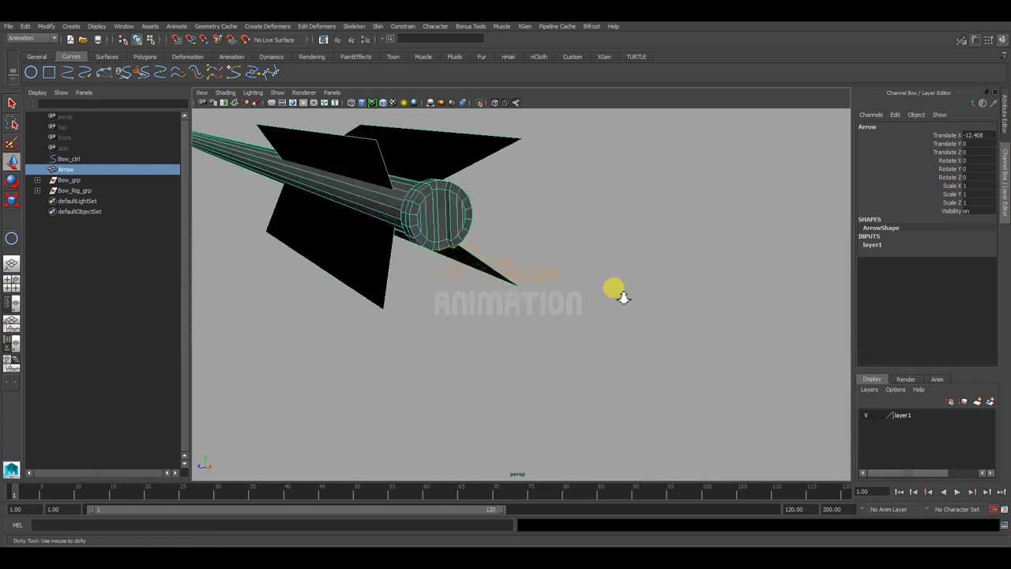
mouse_move(613, 289)
alt+mouse_down()
mouse_move(558, 300)
mouse_move(482, 278)
alt+mouse_up()
key(Insert)
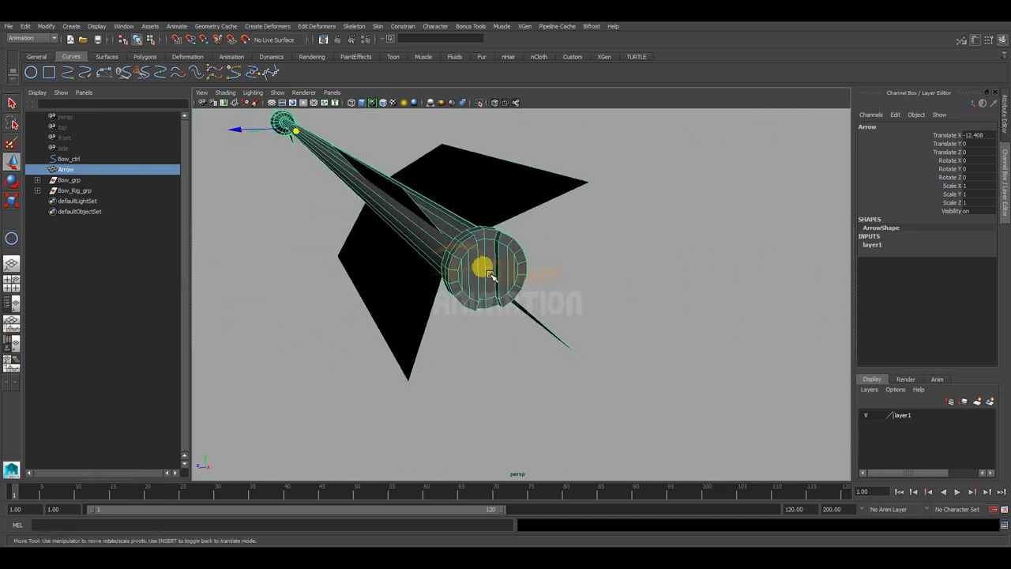
middle_drag(490, 274, 491, 278)
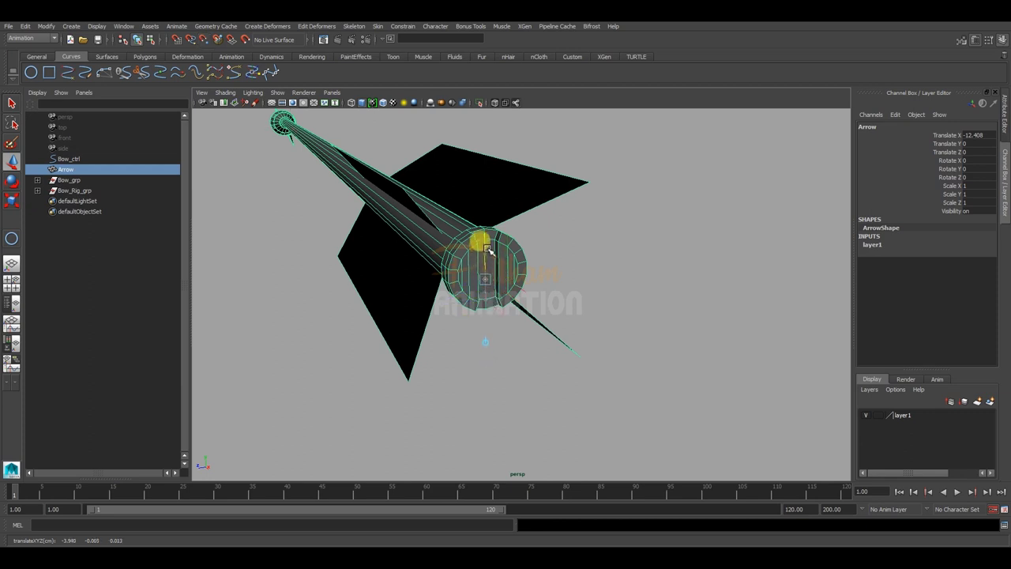
Freeze the arrow's transforms to zero with Modify > Freeze Transformations
click(597, 263)
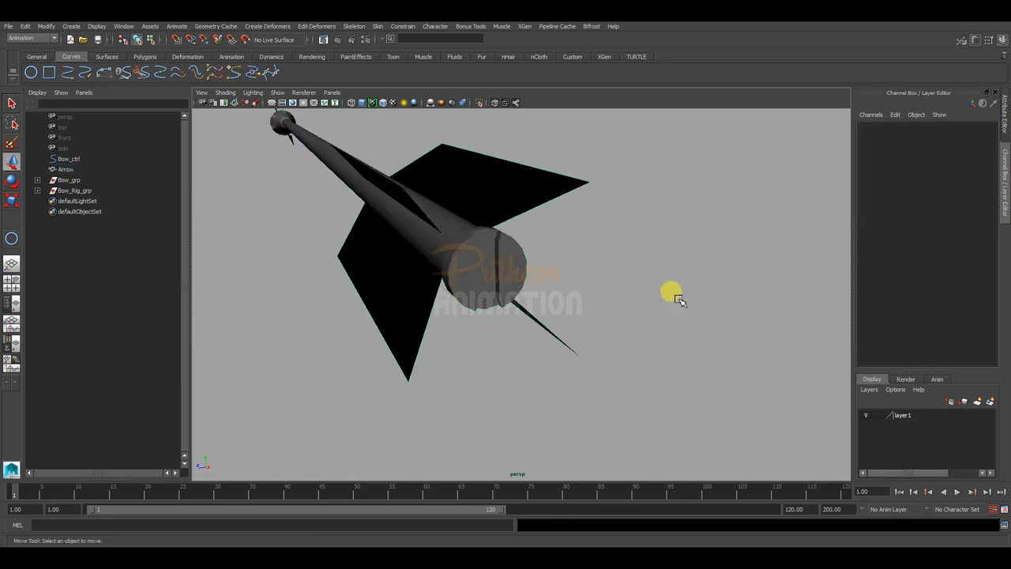
mouse_move(672, 293)
alt+right_down()
mouse_move(426, 259)
mouse_move(525, 304)
alt+right_up()
click(441, 235)
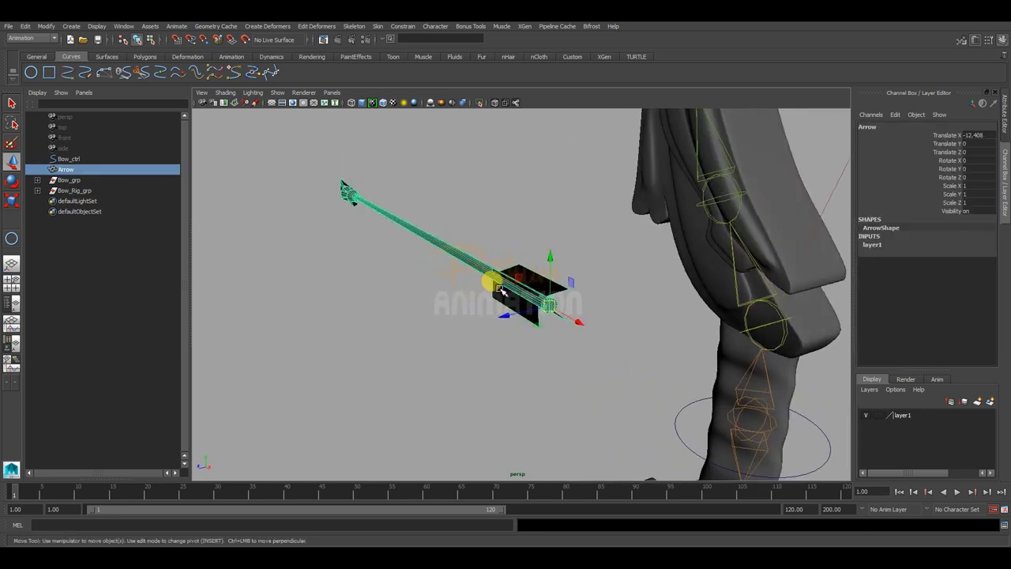
alt+drag(525, 304, 486, 297)
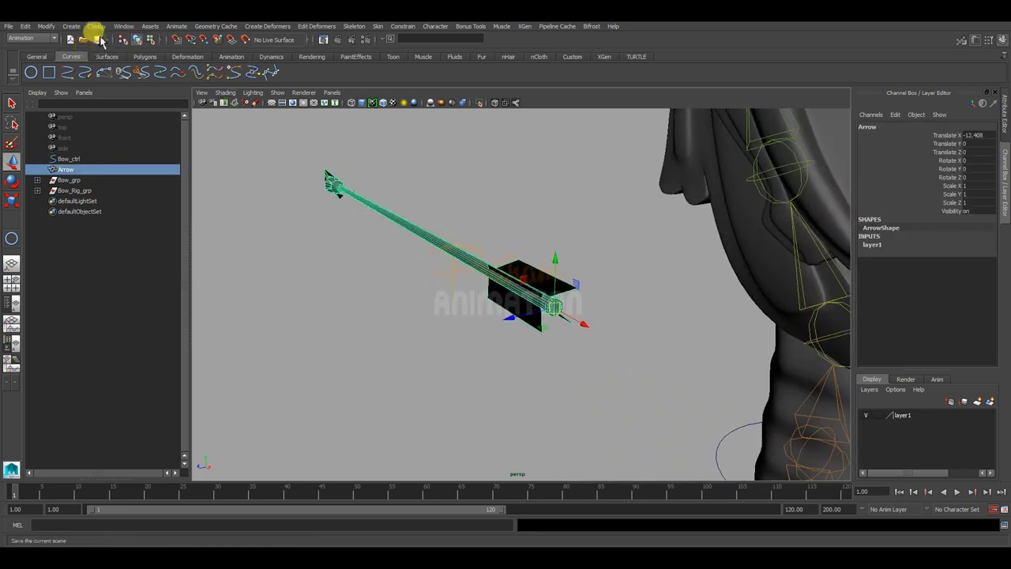
click(46, 27)
click(90, 71)
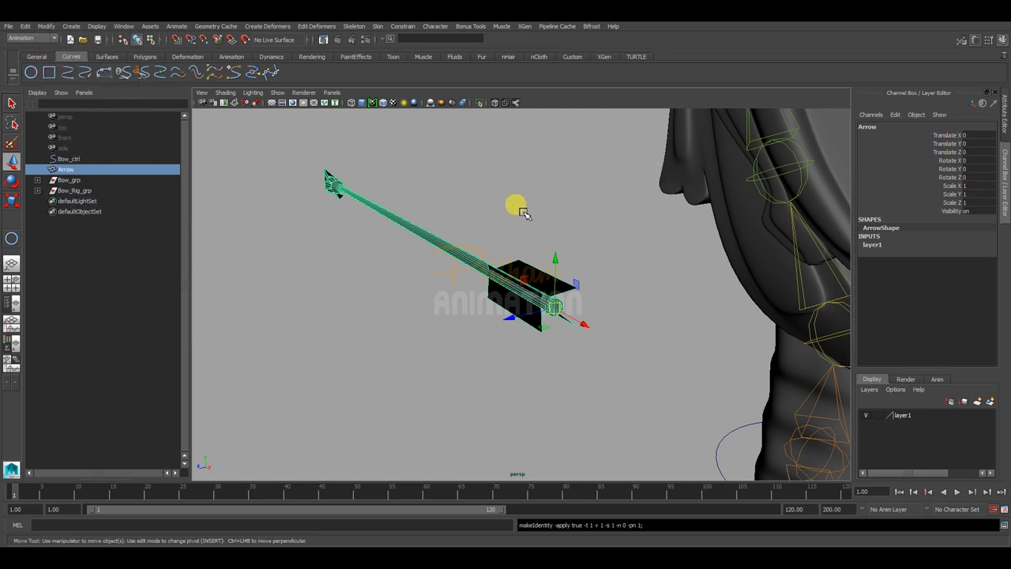
alt+drag(519, 207, 515, 216)
key(f)
Put the Arrow into a new group of its own
click(514, 171)
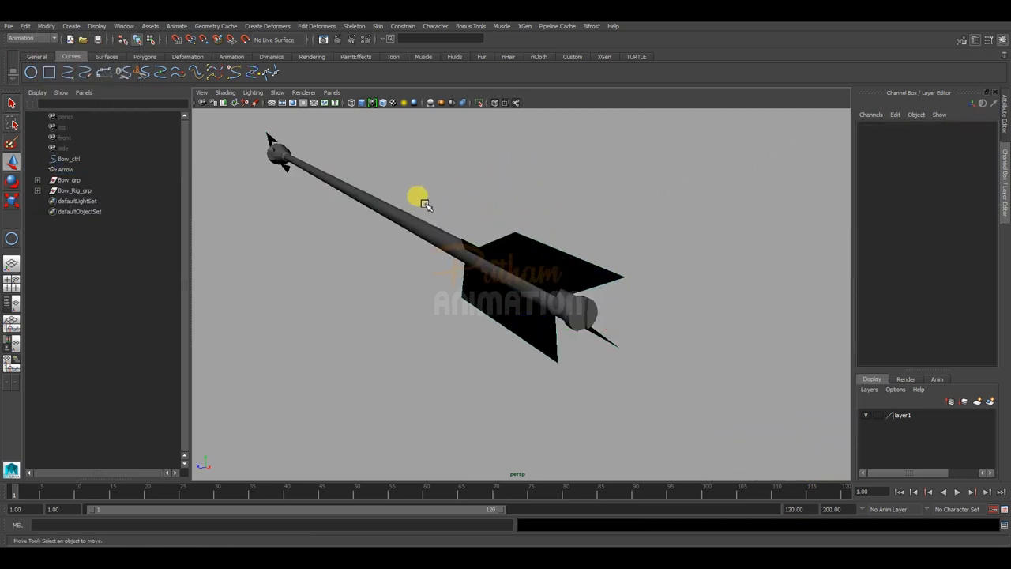
click(418, 227)
alt+drag(419, 222, 426, 232)
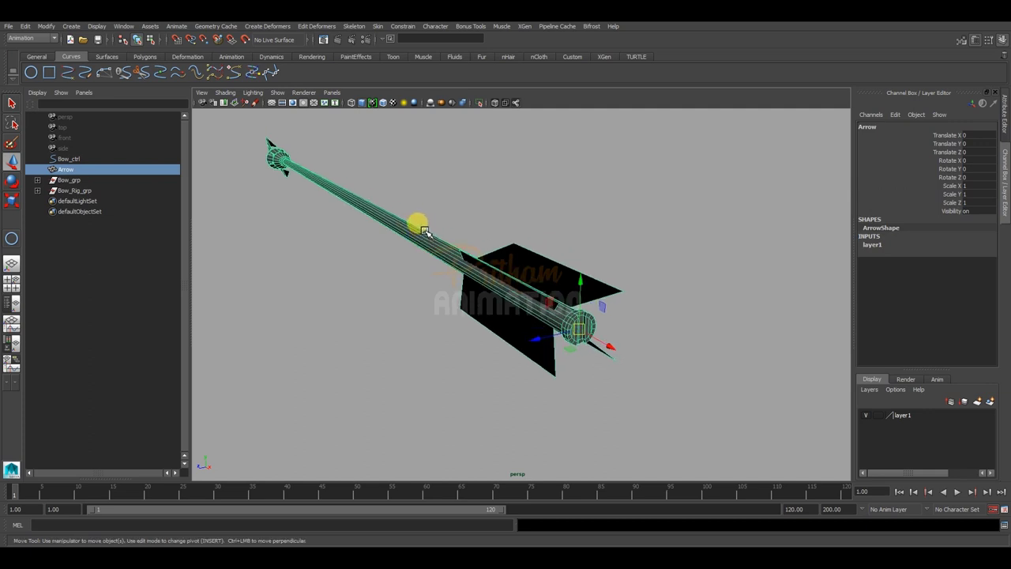
key(ctrl+g)
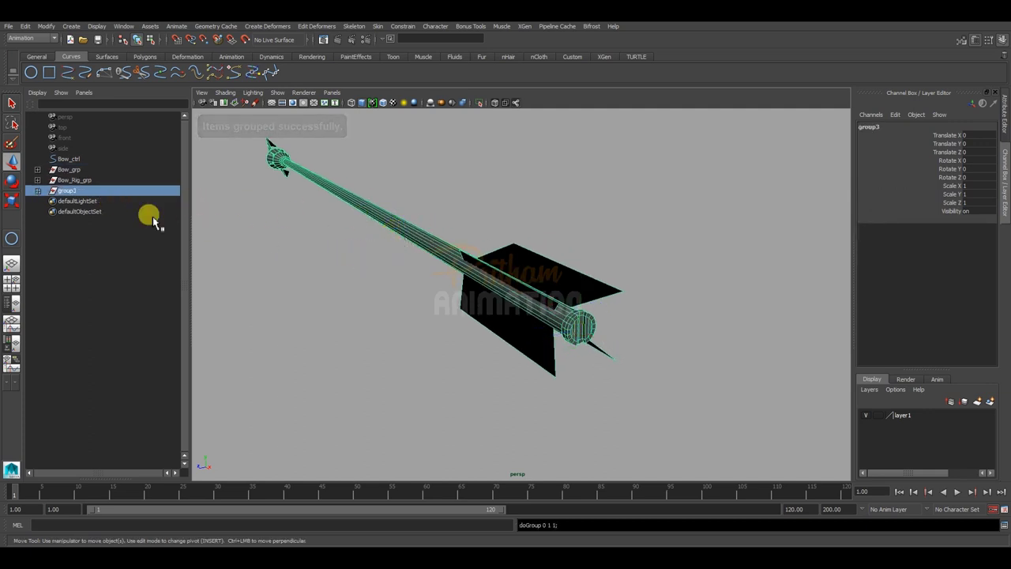
Wrap the arrow's group in another outer group, then begin renaming group1
key(ctrl+g)
shift+click(38, 190)
click(94, 280)
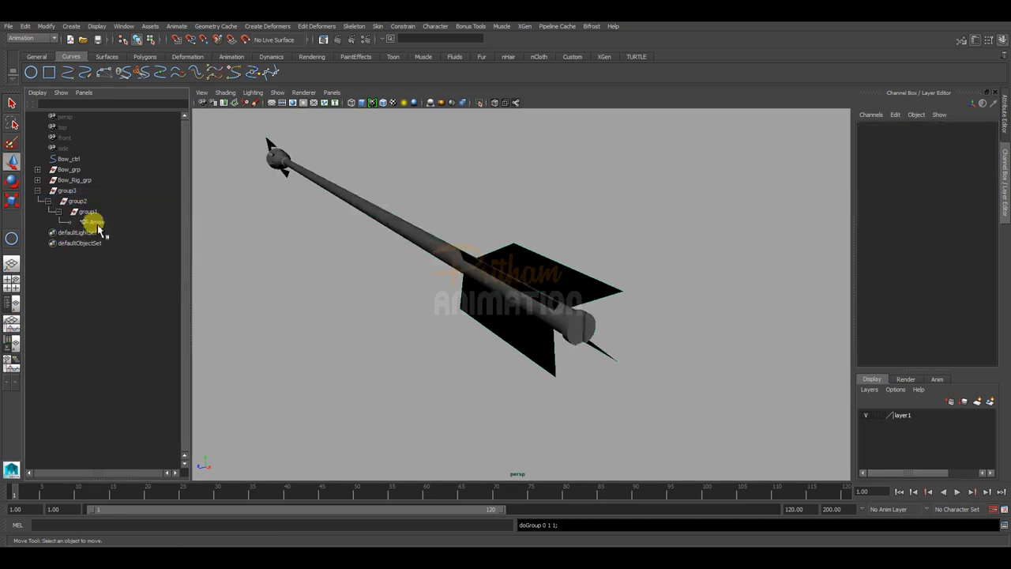
click(87, 212)
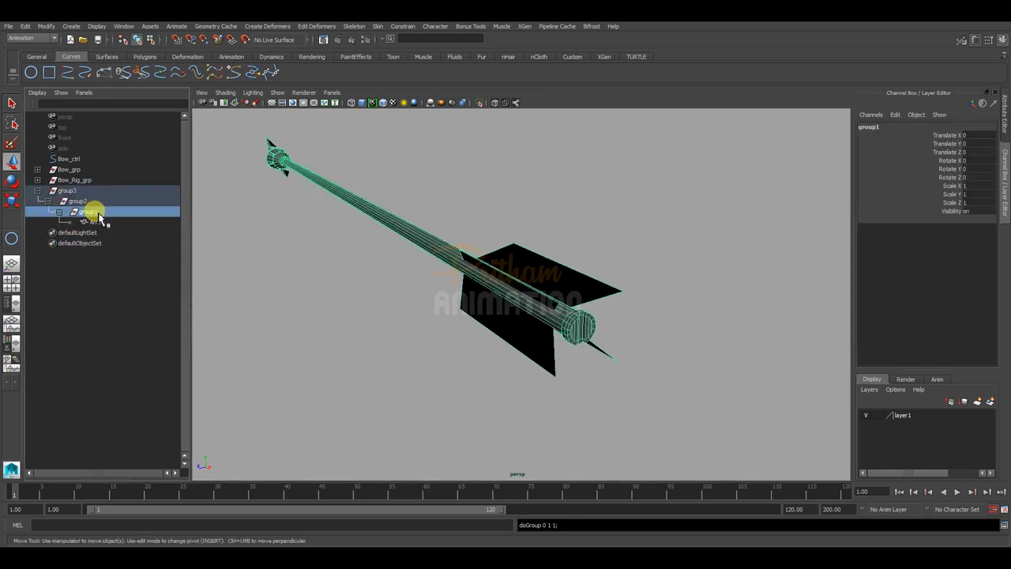
double_click(93, 211)
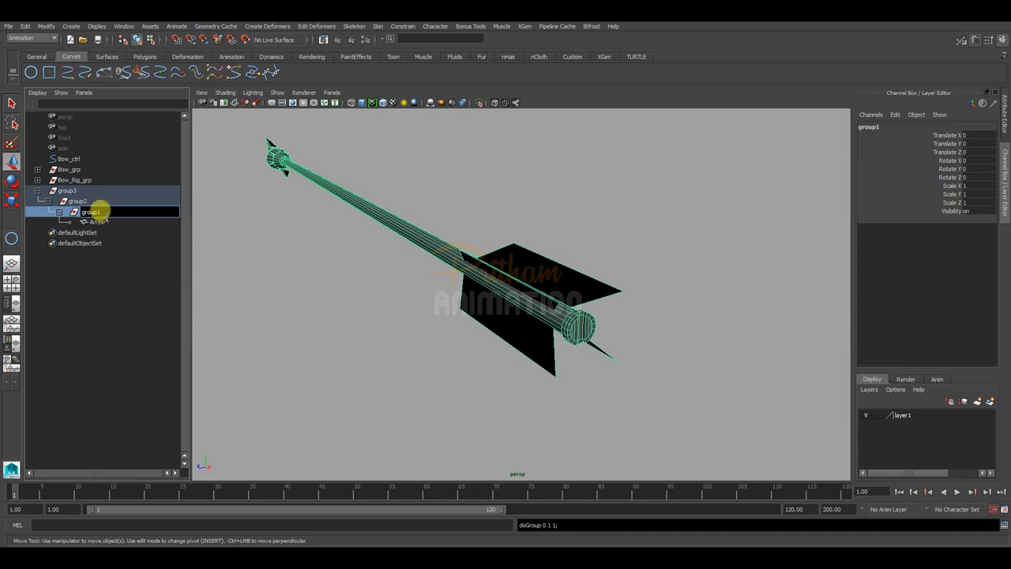
drag(101, 212, 65, 213)
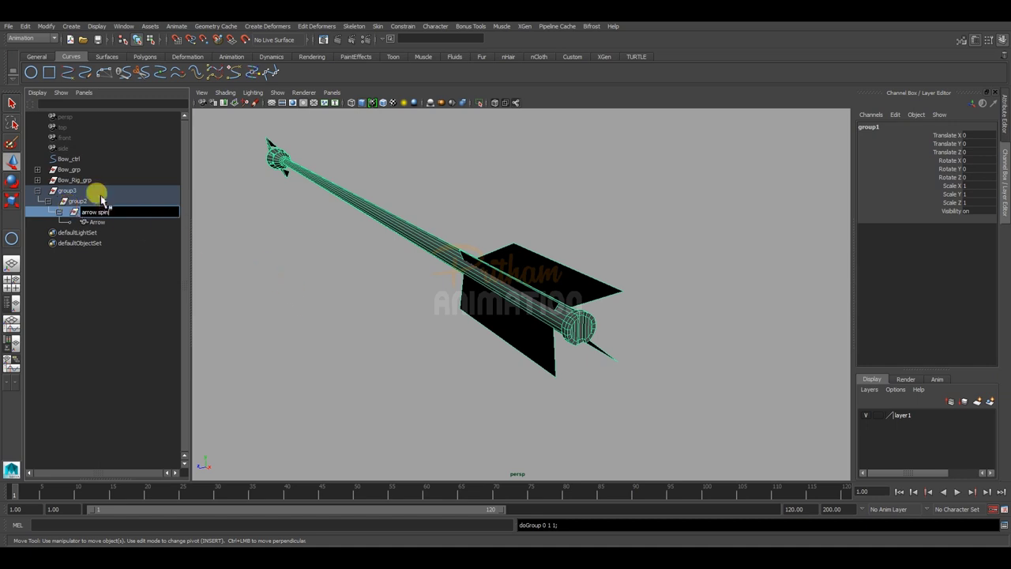
Rename the nested arrow groups arrow_spin, arrow_rotate and arrow_geo_grp in the Outliner
click(95, 201)
double_click(90, 201)
text(arrow rotate)
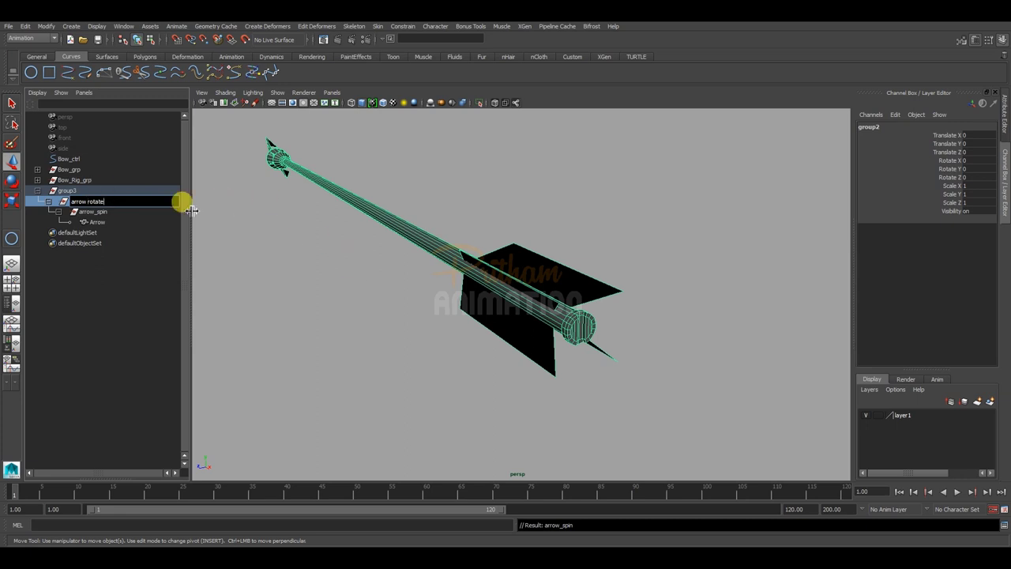
key(Return)
double_click(79, 191)
text(arrow geo grp)
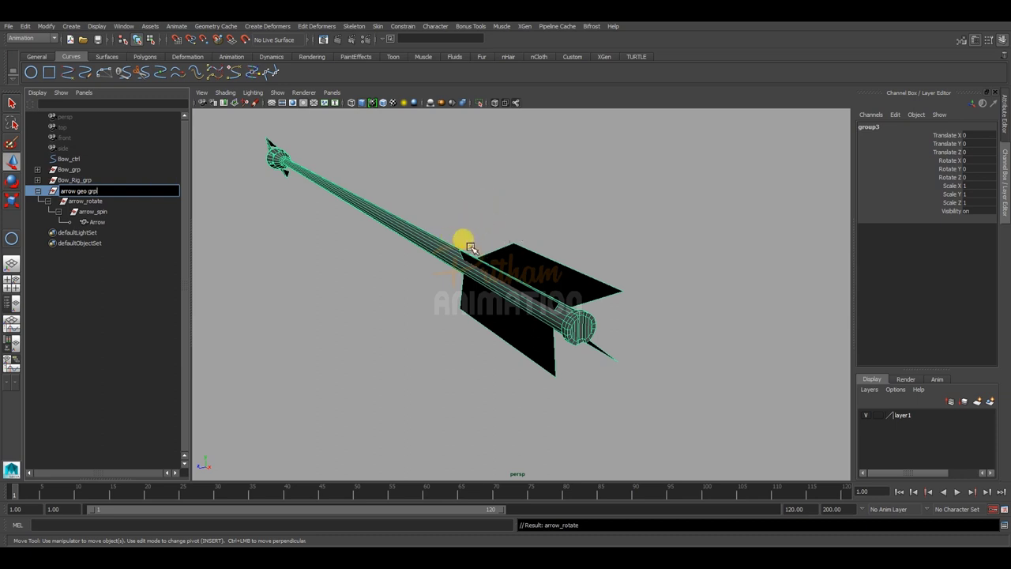
key(Return)
click(420, 309)
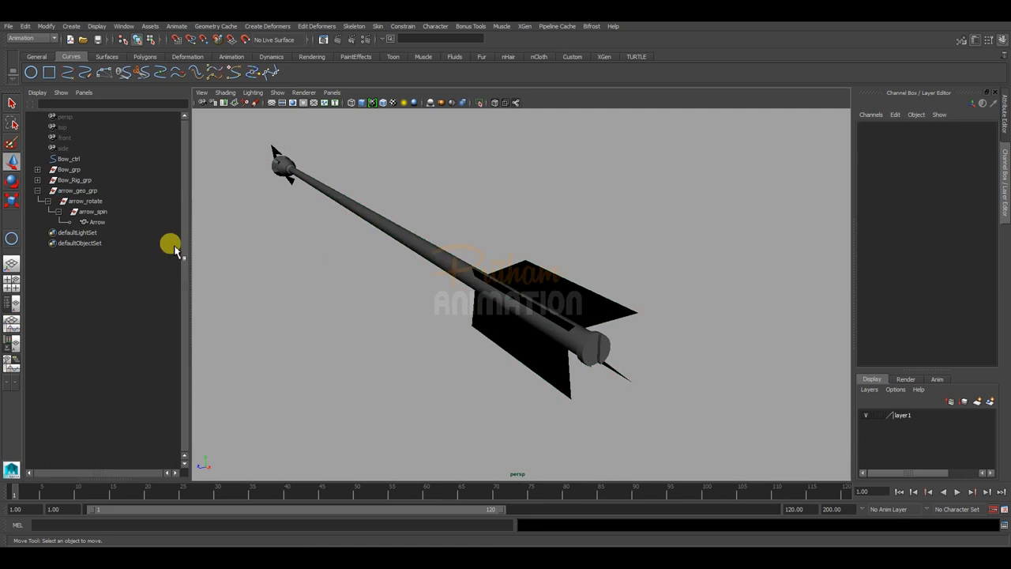
Cut a new Multi-Cut edge across the Arrow mesh's rear cap
click(114, 214)
alt+drag(462, 293, 483, 293)
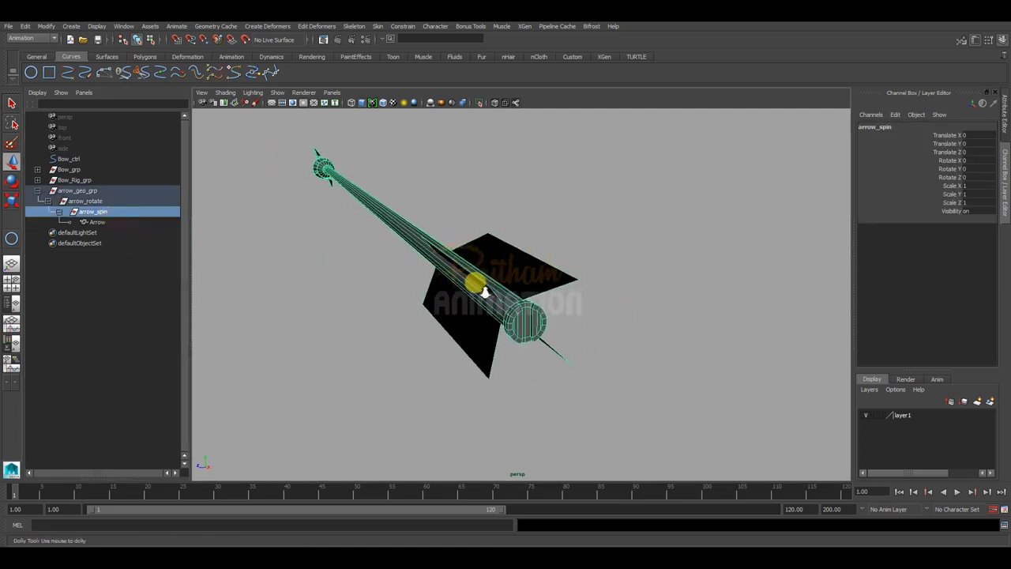
alt+right_drag(485, 292, 528, 318)
alt+drag(527, 318, 528, 273)
click(483, 287)
key(w)
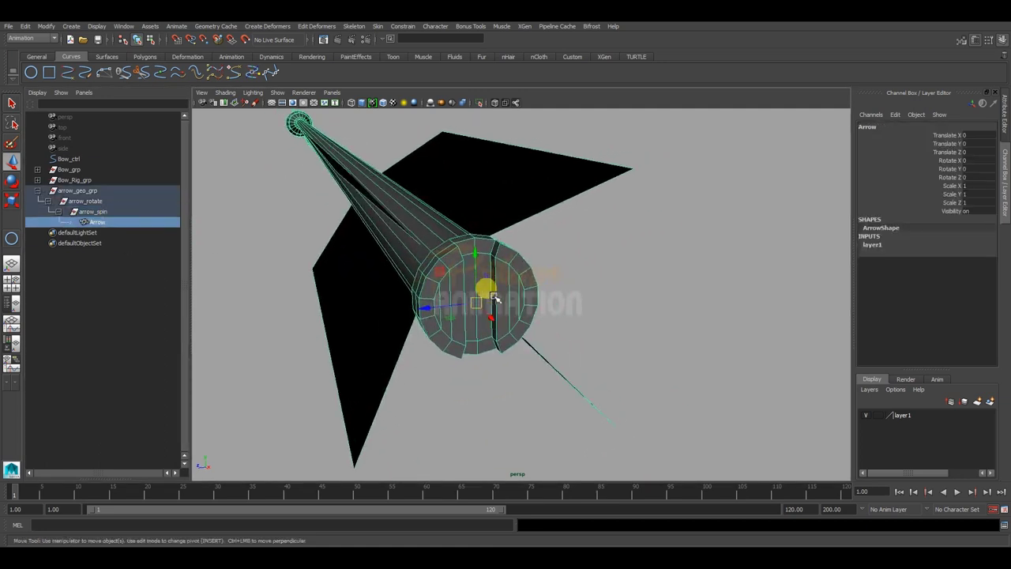
click(568, 282)
click(544, 275)
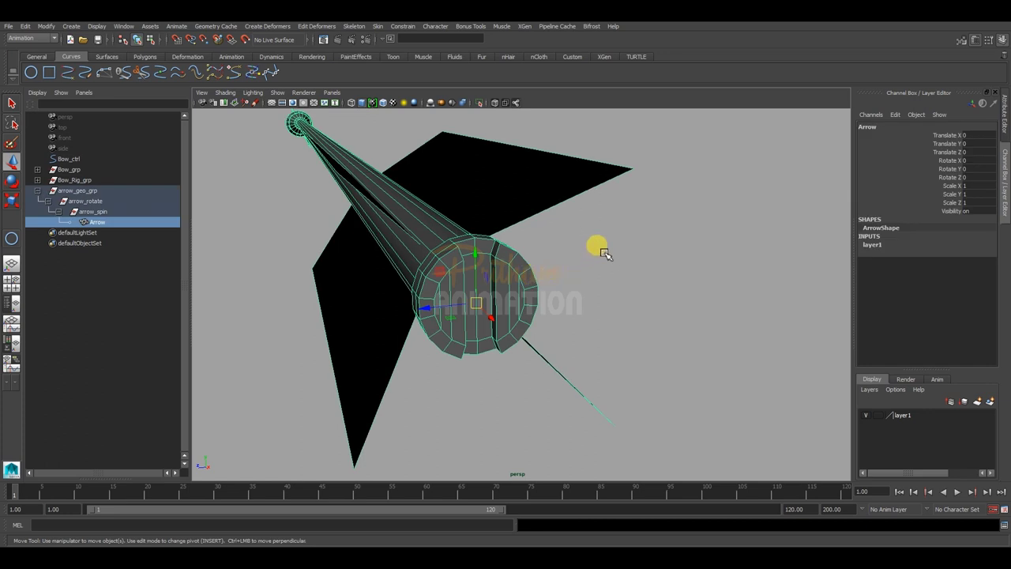
shift+right_drag(600, 253, 553, 251)
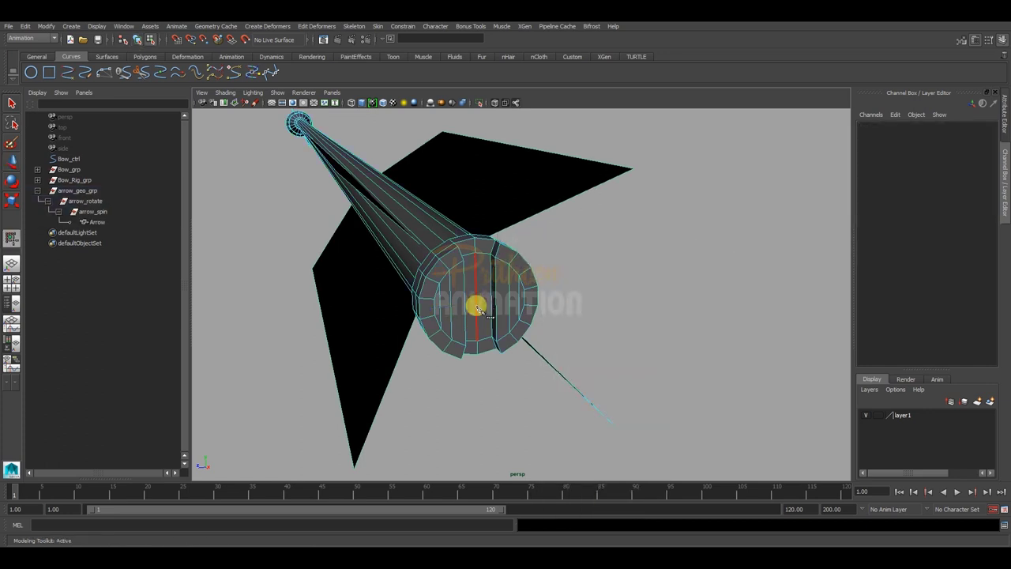
click(491, 298)
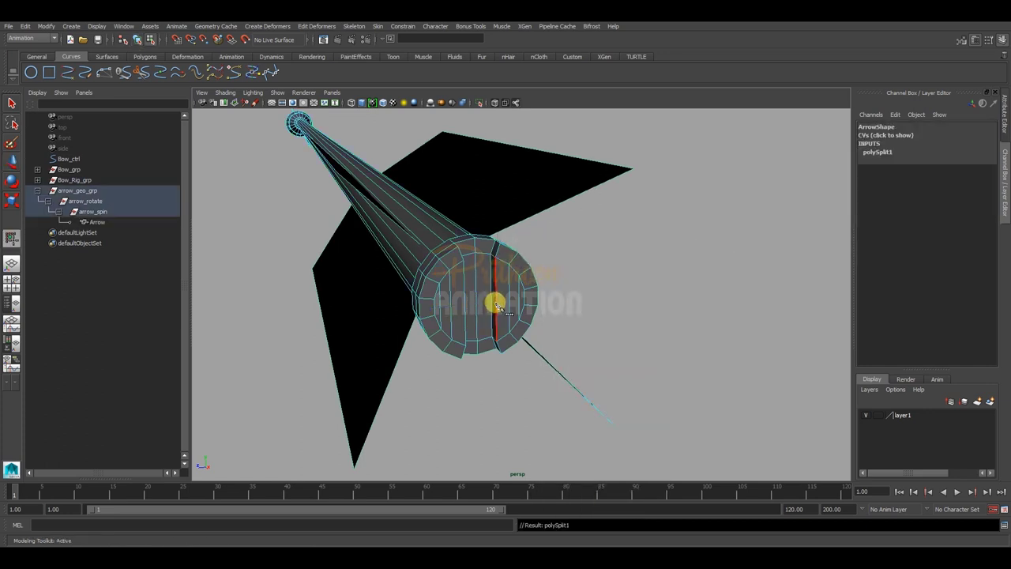
right_drag(508, 287, 557, 260)
Check the pivot positions of arrow_spin, arrow_rotate and arrow_geo_grp
click(486, 286)
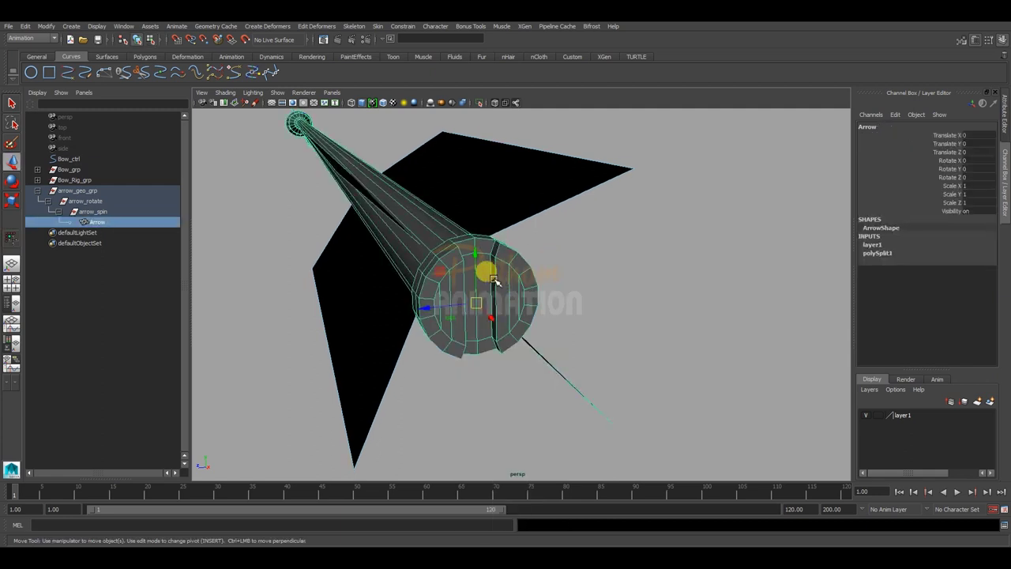
key(w)
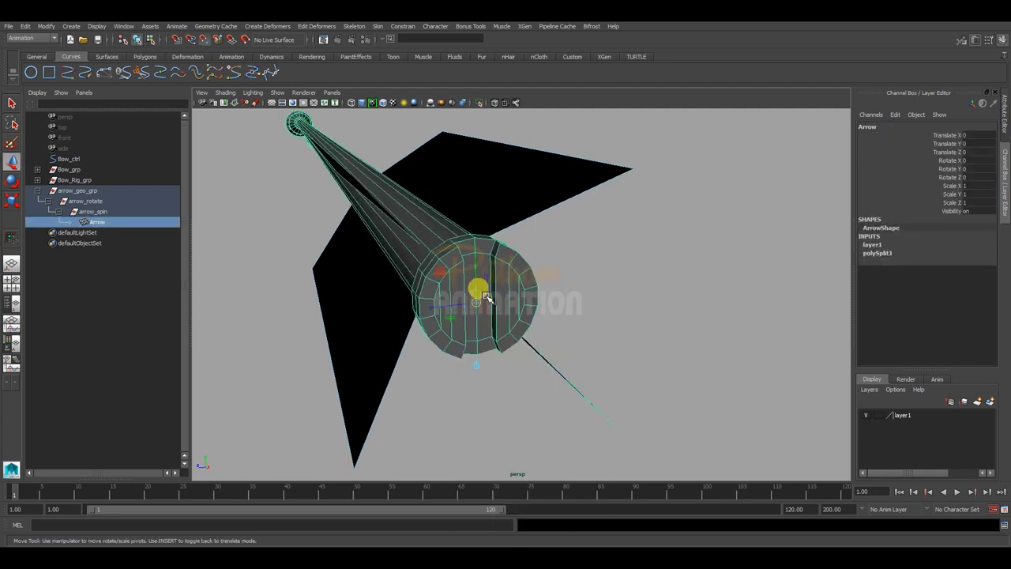
click(145, 212)
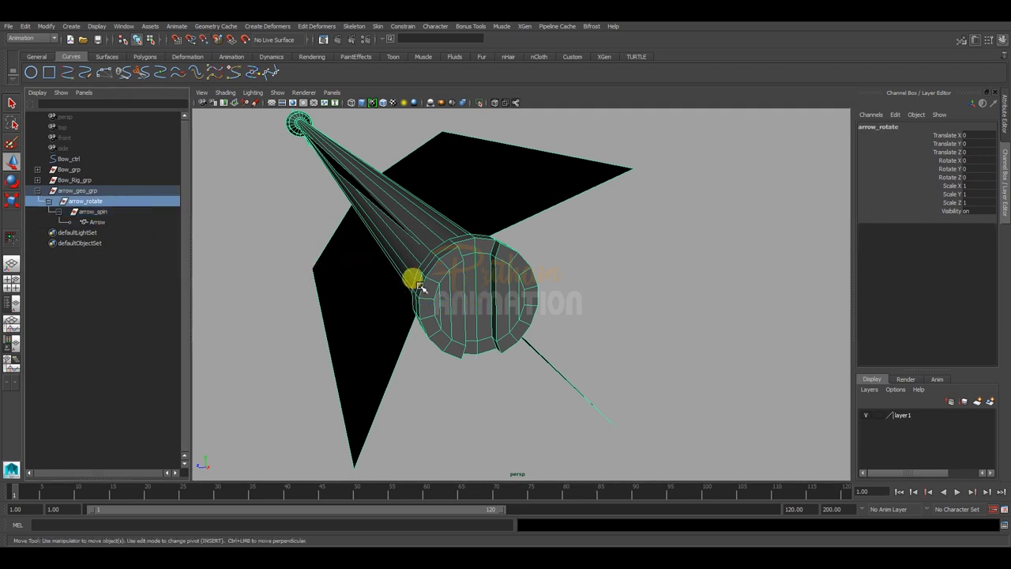
click(113, 199)
click(112, 192)
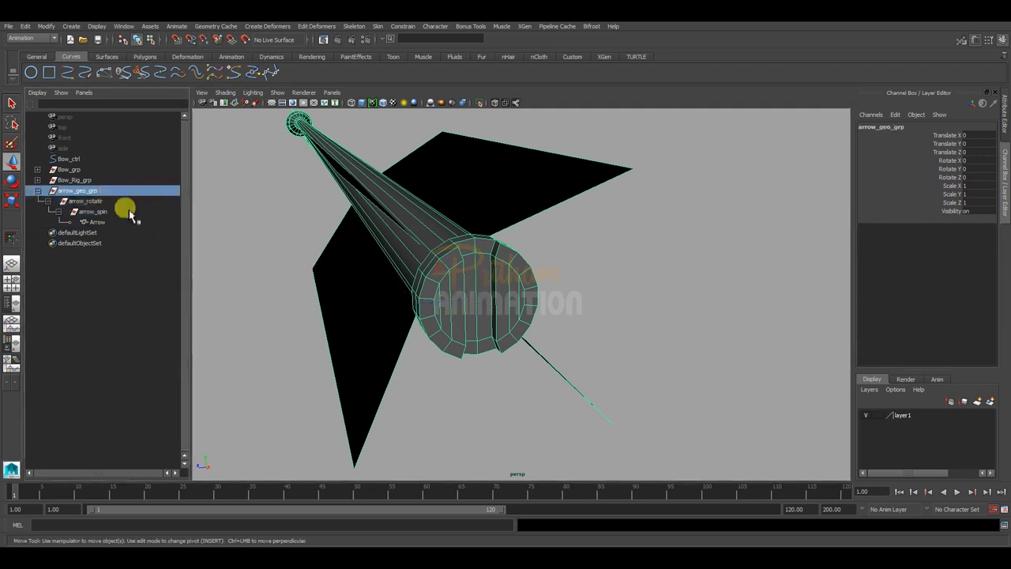
mouse_move(602, 319)
alt+mouse_down()
mouse_move(622, 312)
mouse_move(417, 327)
mouse_move(558, 361)
mouse_move(474, 339)
alt+mouse_up()
click(515, 343)
click(107, 202)
click(117, 213)
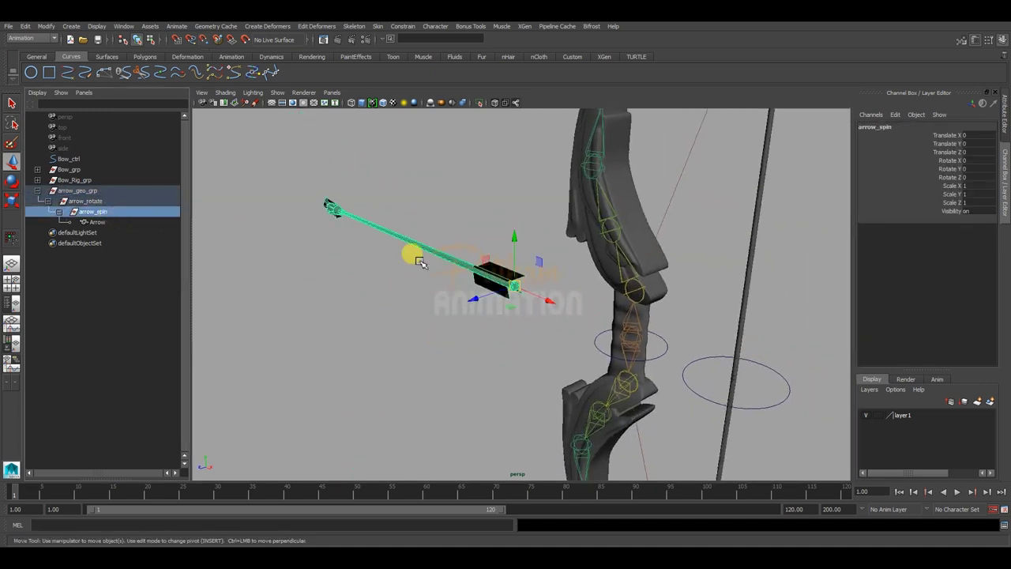
key(e)
mouse_move(490, 261)
mouse_down()
mouse_move(411, 266)
mouse_move(377, 286)
mouse_move(426, 219)
mouse_move(378, 324)
mouse_move(376, 289)
mouse_up()
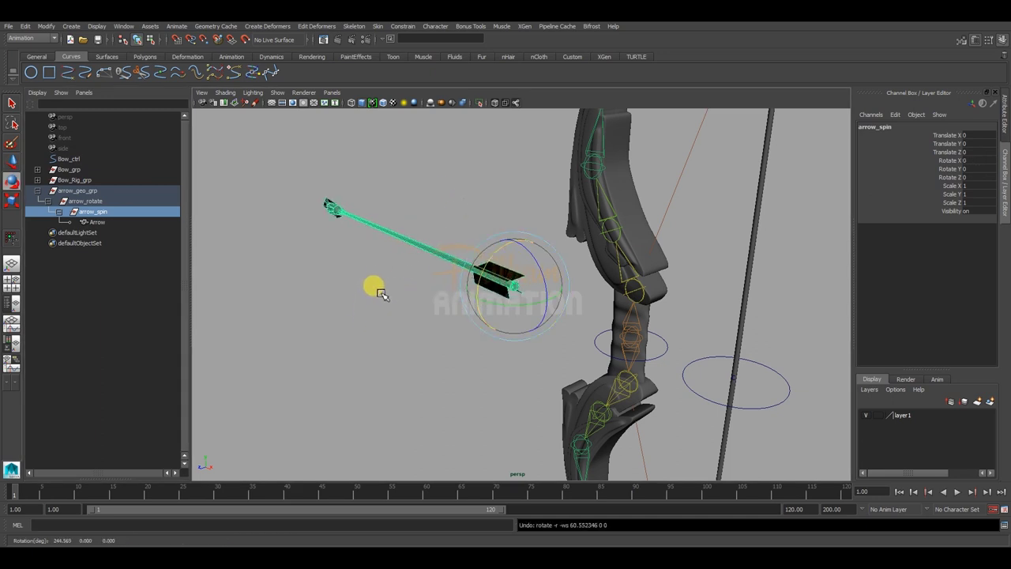
click(126, 202)
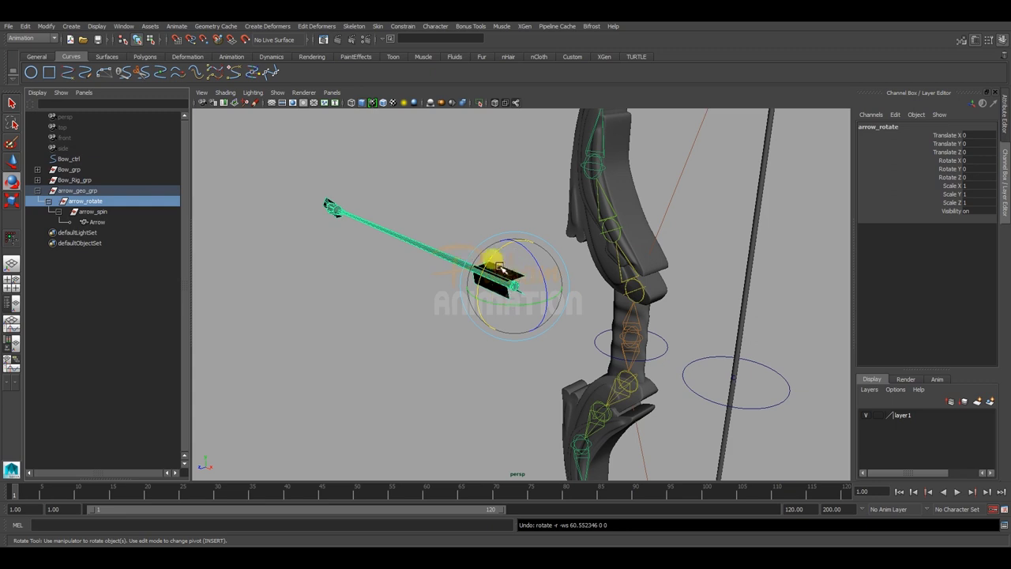
mouse_move(543, 274)
mouse_down()
mouse_move(532, 264)
mouse_move(540, 271)
mouse_up()
key(ctrl+z)
key(ctrl+z)
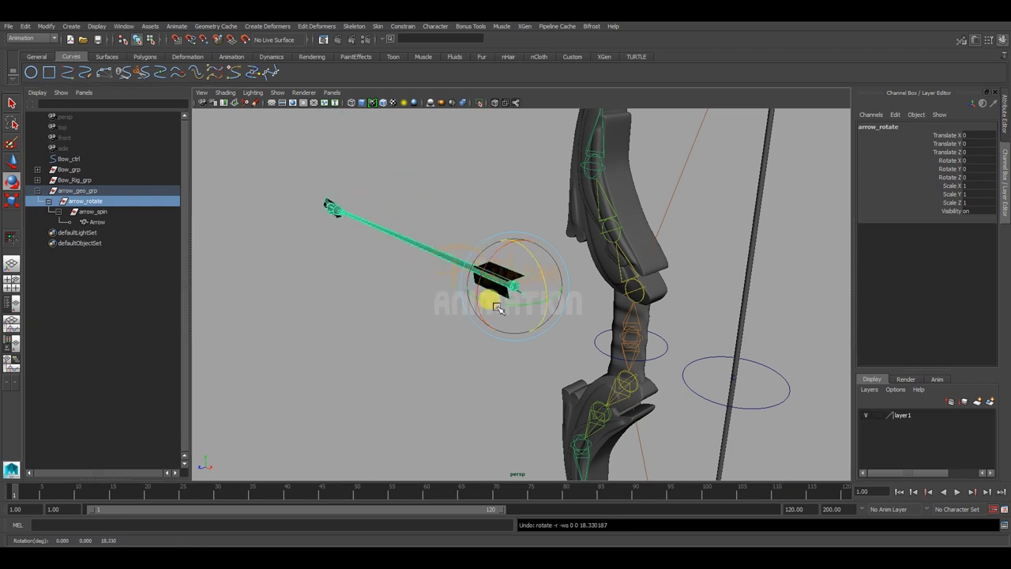
drag(496, 306, 520, 307)
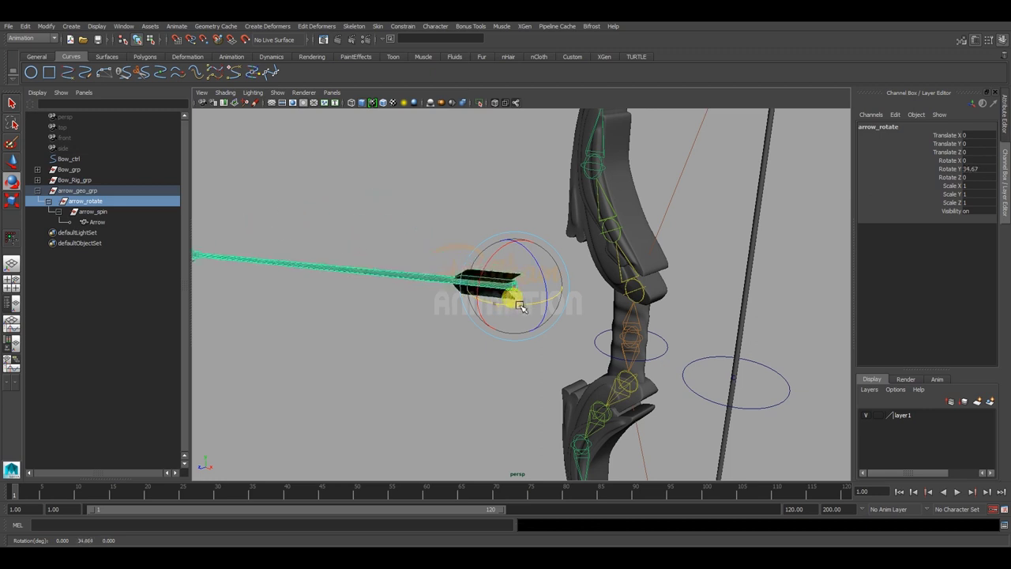
key(ctrl+z)
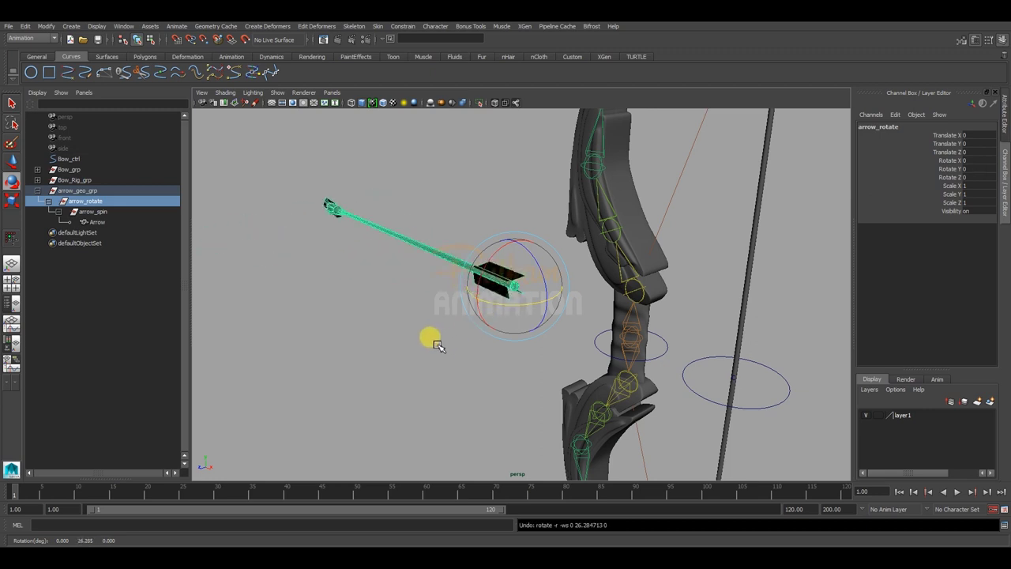
click(437, 345)
alt+right_drag(614, 343, 459, 318)
alt+middle_drag(459, 319, 514, 343)
Create a NURBS circle below the arrow and rotate it 90 on Z
click(31, 72)
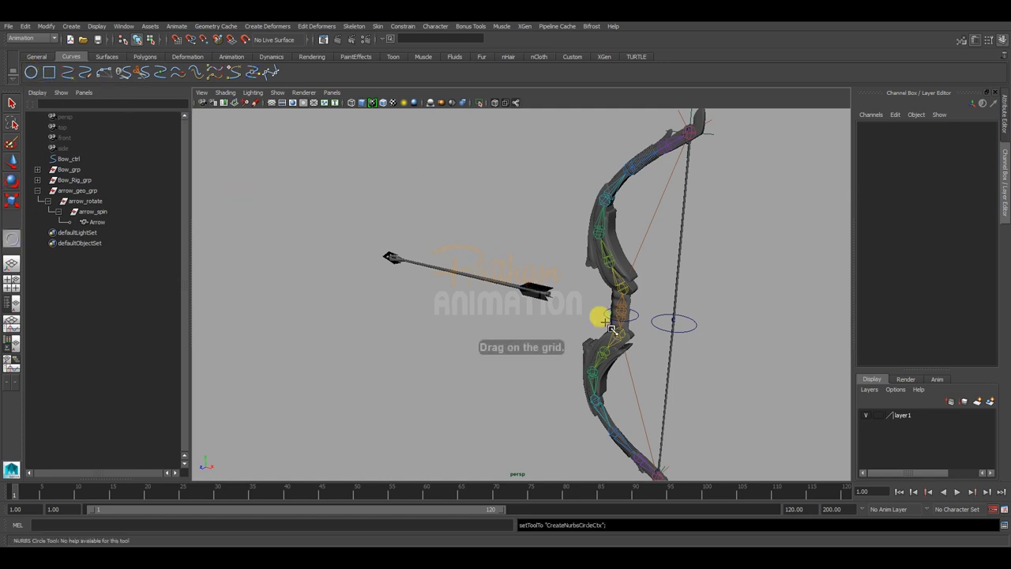
alt+right_drag(610, 327, 471, 267)
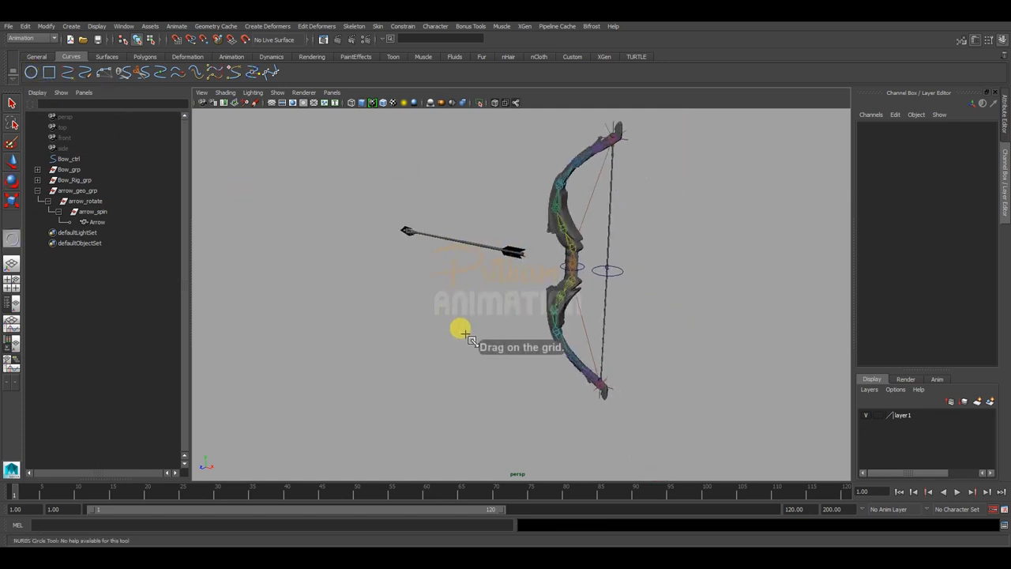
mouse_move(465, 334)
mouse_down()
mouse_move(474, 345)
mouse_move(503, 338)
mouse_up()
key(e)
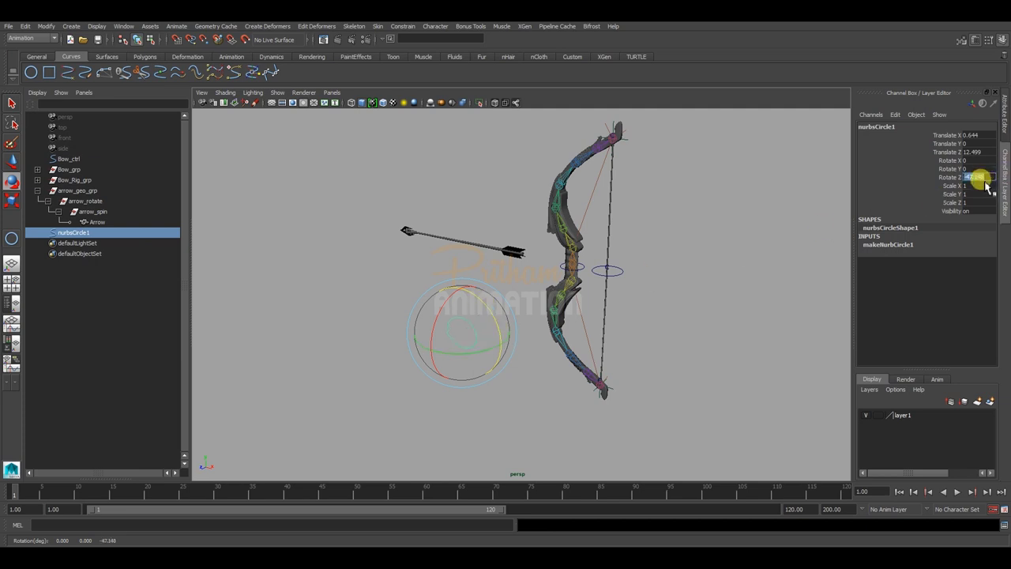
alt+drag(492, 276, 525, 299)
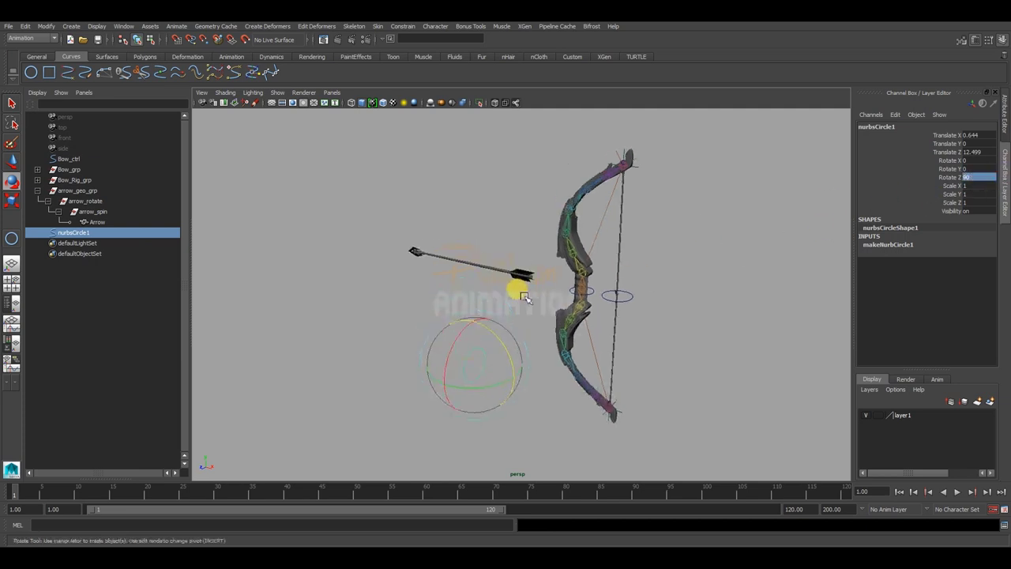
Move the circle onto the arrow shaft near its rear, at X -9.33
key(w)
mouse_move(501, 266)
alt+mouse_down()
mouse_move(510, 289)
mouse_move(439, 247)
alt+mouse_up()
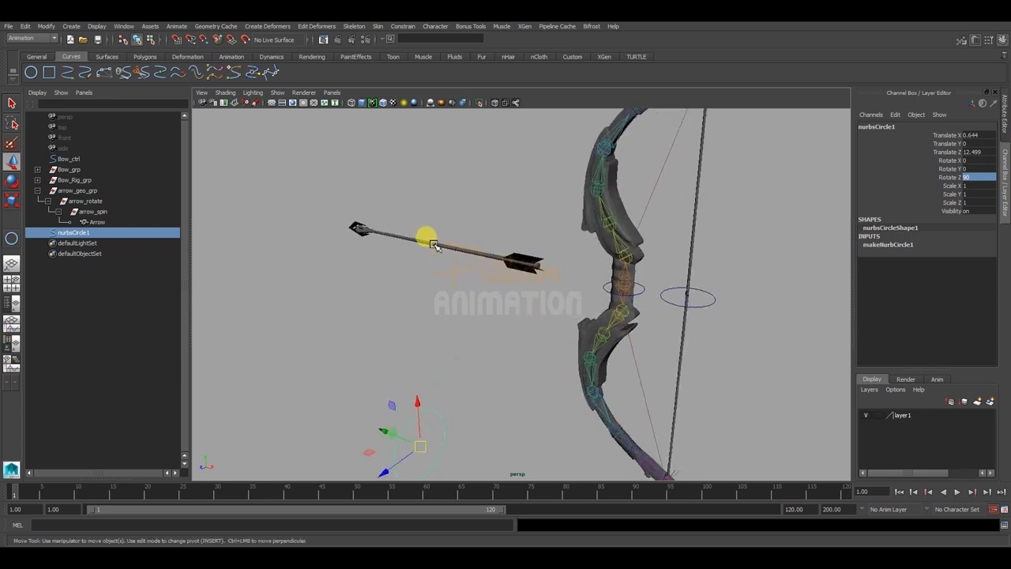
middle_drag(434, 245, 426, 232)
mouse_move(426, 233)
alt+mouse_down()
mouse_move(474, 280)
mouse_move(428, 255)
mouse_move(456, 236)
alt+mouse_up()
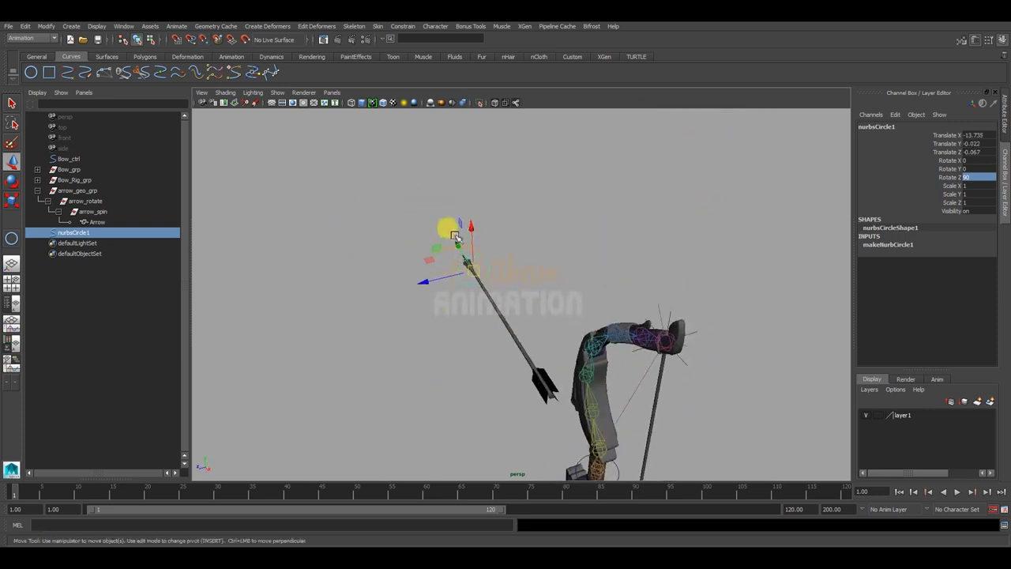
middle_drag(461, 246, 485, 300)
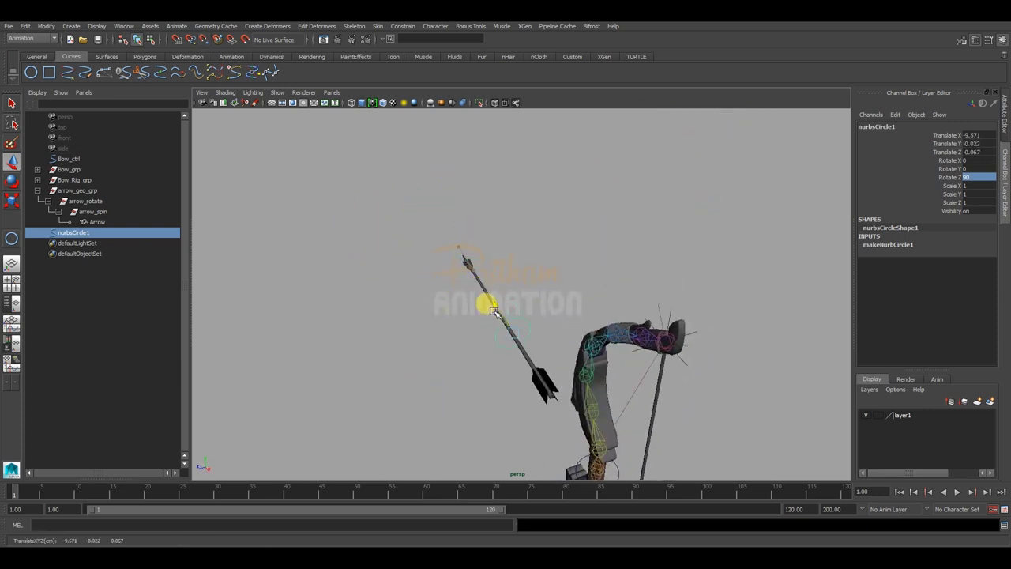
alt+drag(469, 282, 463, 339)
alt+right_drag(463, 339, 688, 395)
alt+drag(687, 395, 544, 214)
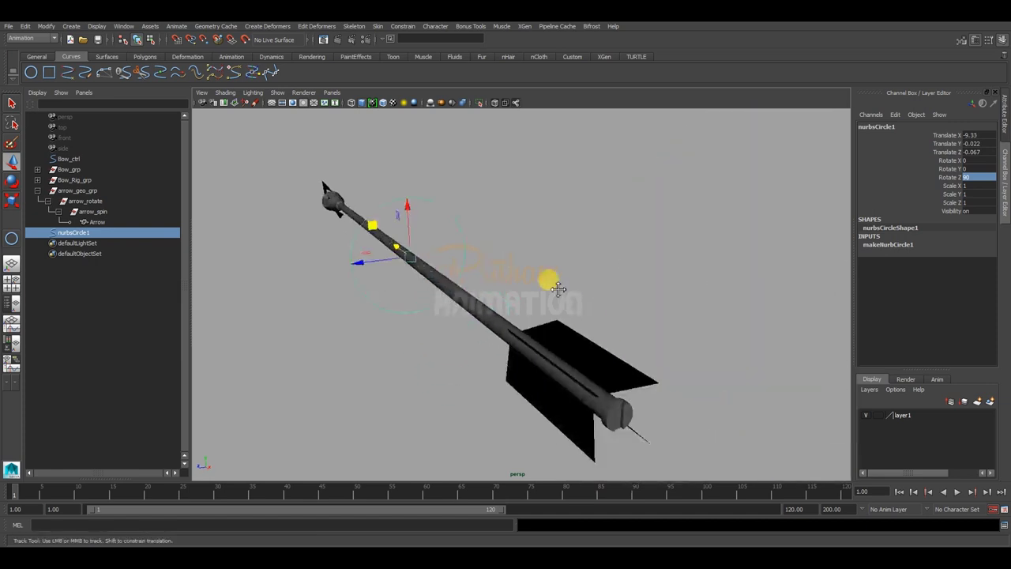
alt+right_drag(544, 214, 625, 311)
mouse_move(625, 311)
alt+mouse_down()
mouse_move(602, 287)
mouse_move(553, 345)
alt+mouse_up()
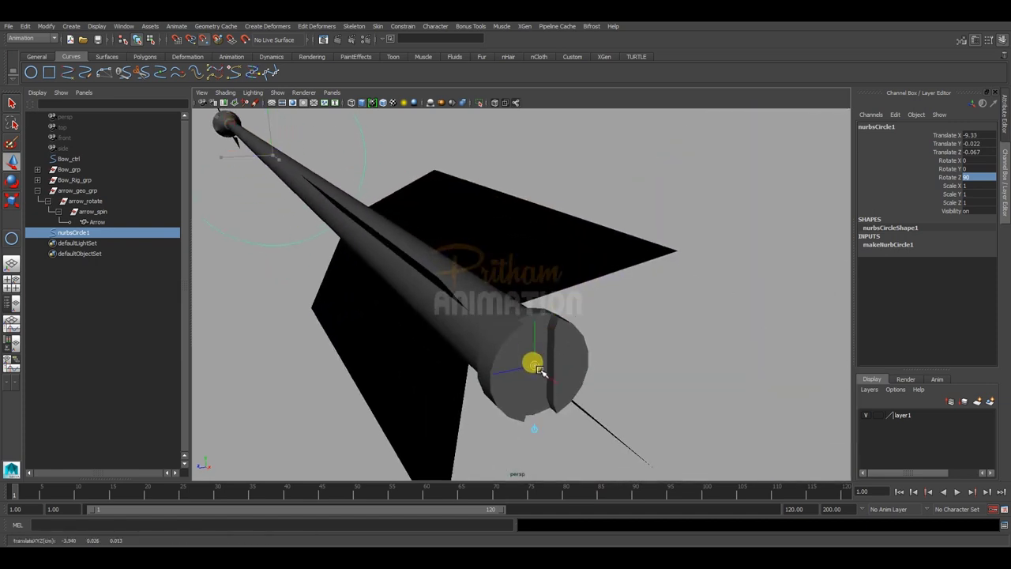
alt+right_drag(677, 361, 400, 343)
mouse_move(400, 343)
alt+mouse_down()
mouse_move(462, 361)
mouse_move(458, 328)
alt+mouse_up()
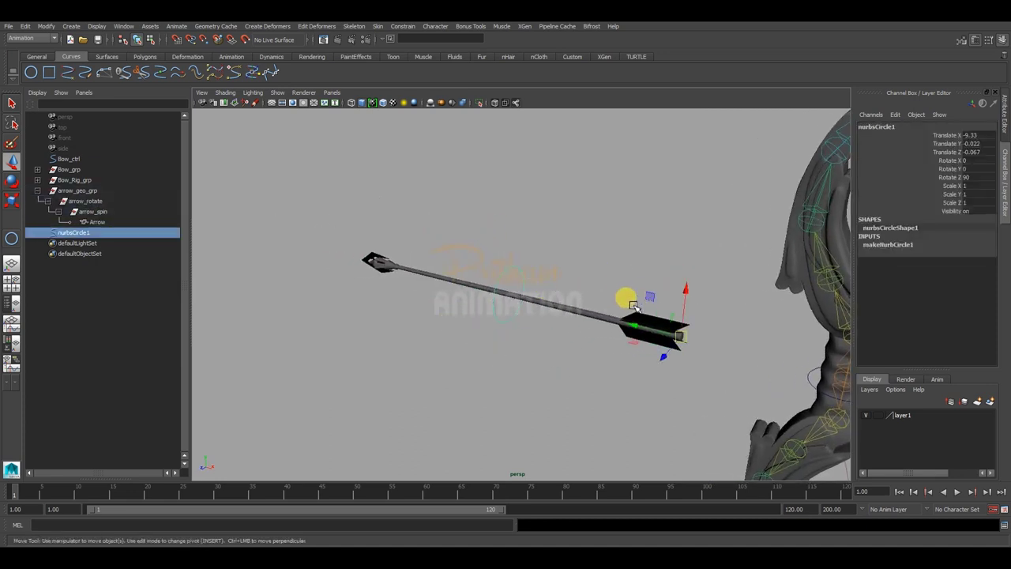
alt+drag(483, 297, 531, 328)
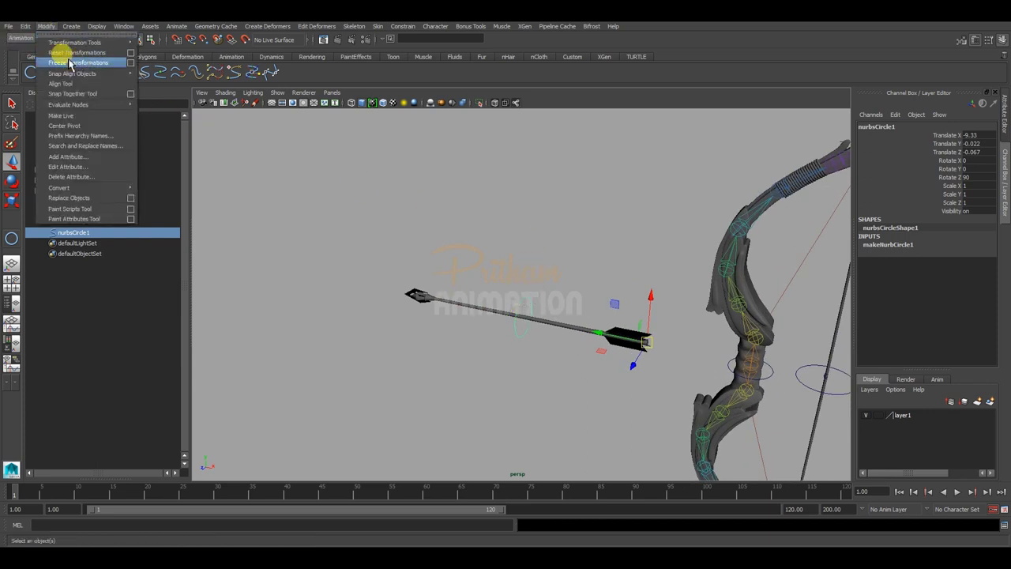
Freeze the circle's transformations and delete its construction history
click(77, 62)
click(46, 26)
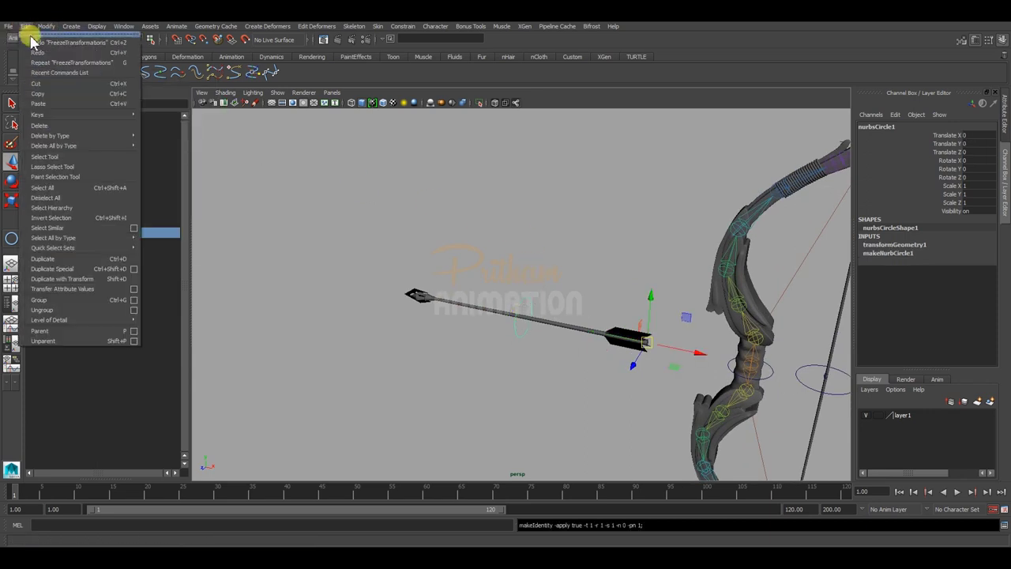
mouse_move(50, 136)
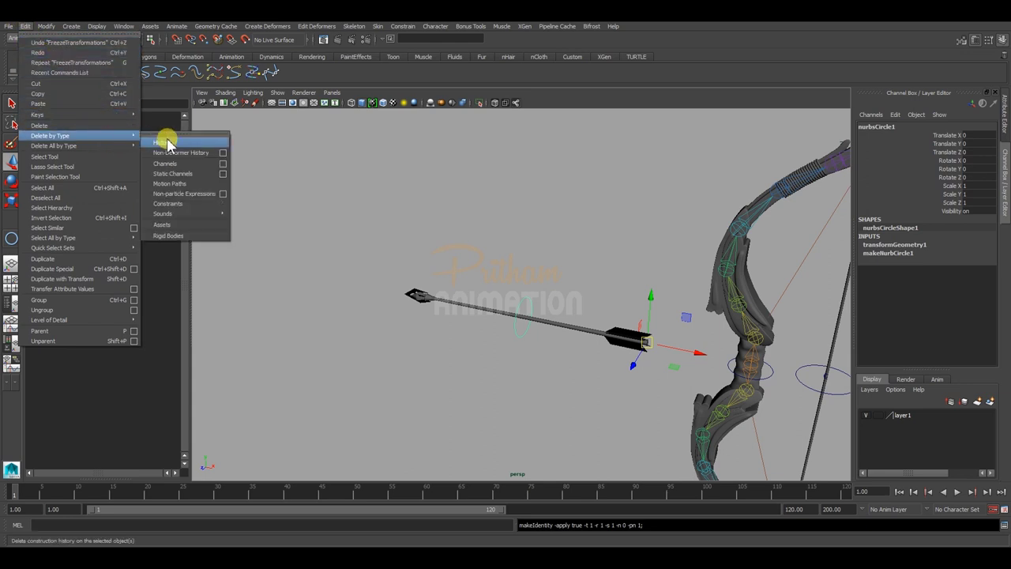
click(169, 144)
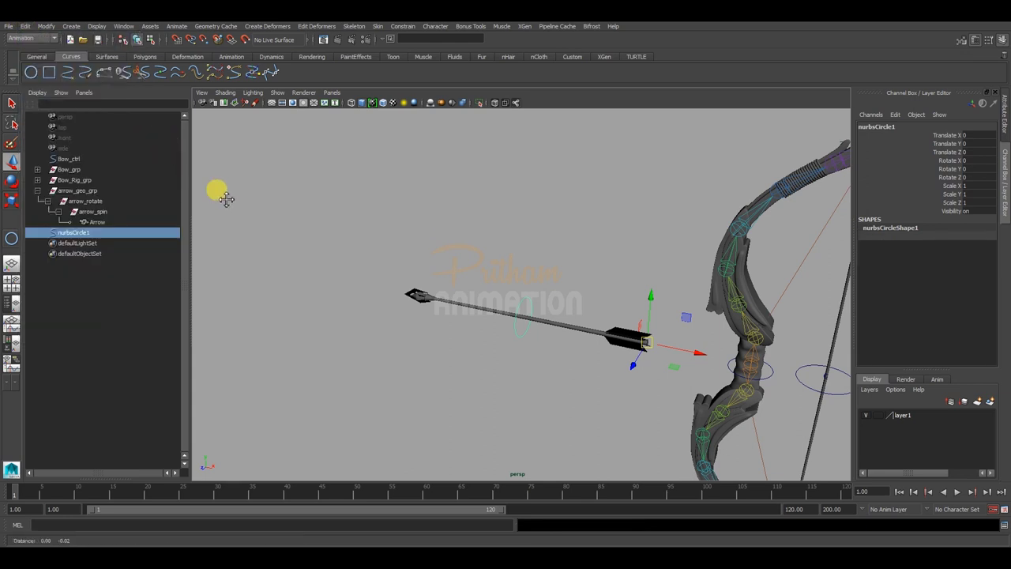
alt+drag(219, 190, 519, 209)
Rename the circle arrow_ctrl and open Add Attribute for it
double_click(902, 131)
text(arrow_ctrl)
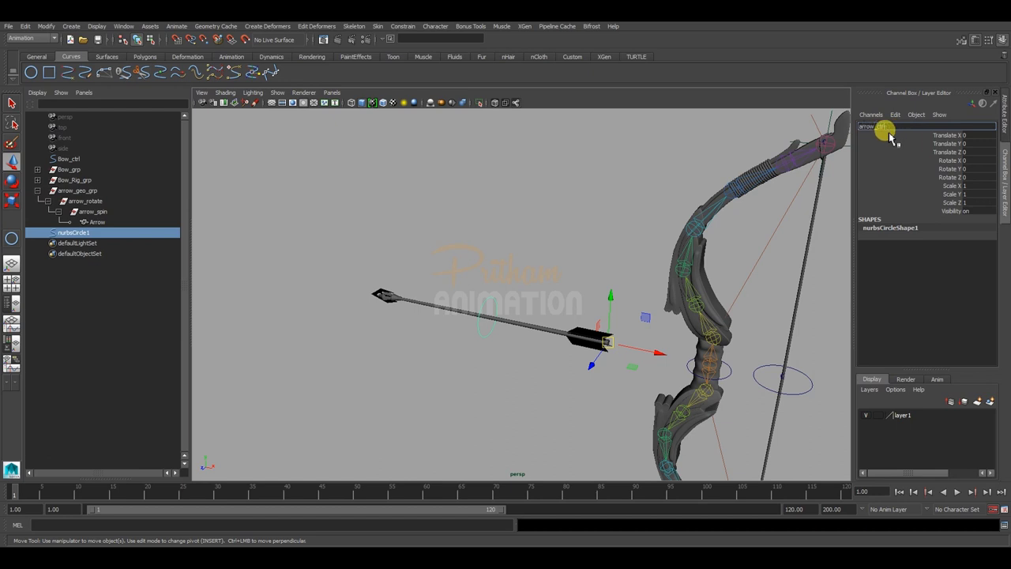
key(Return)
alt+drag(494, 267, 510, 260)
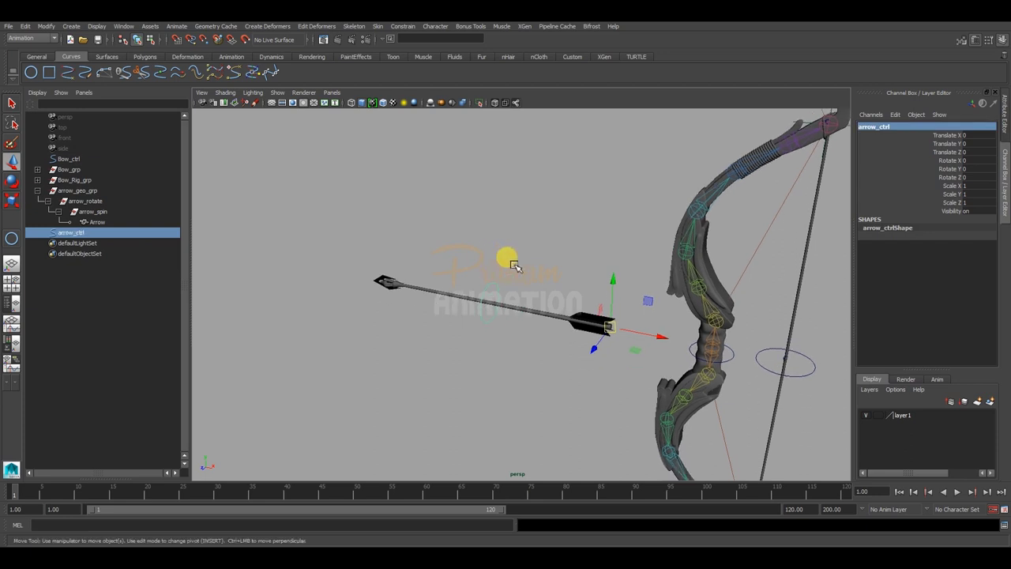
click(514, 265)
click(489, 280)
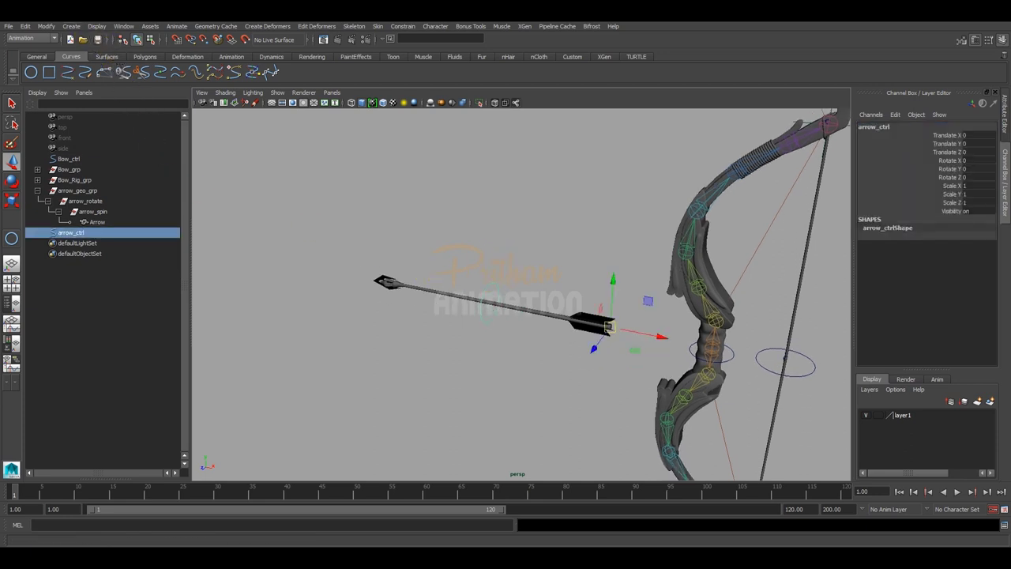
click(47, 26)
click(89, 150)
text(Rotate Y)
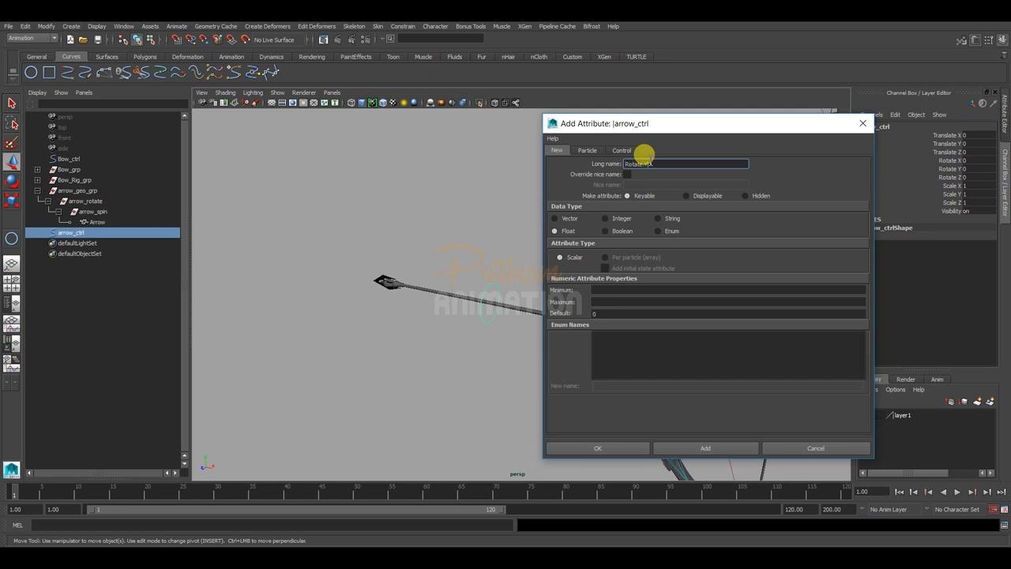
Add float attributes Rotate Y, Rotate Z, Spin Speed and Space Switching to arrow_ctrl
click(686, 447)
text(Z)
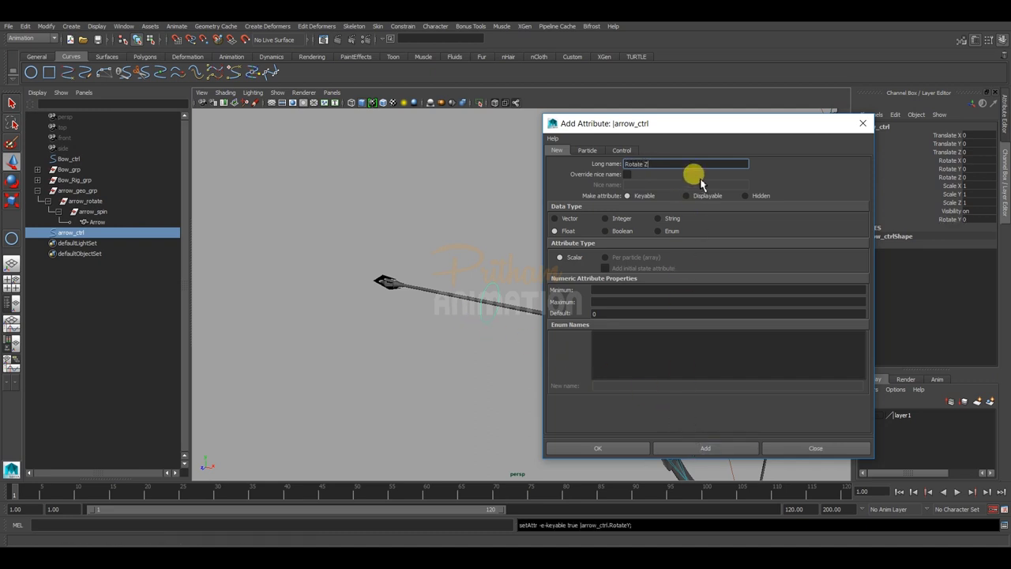
click(686, 442)
text(Spin Speed)
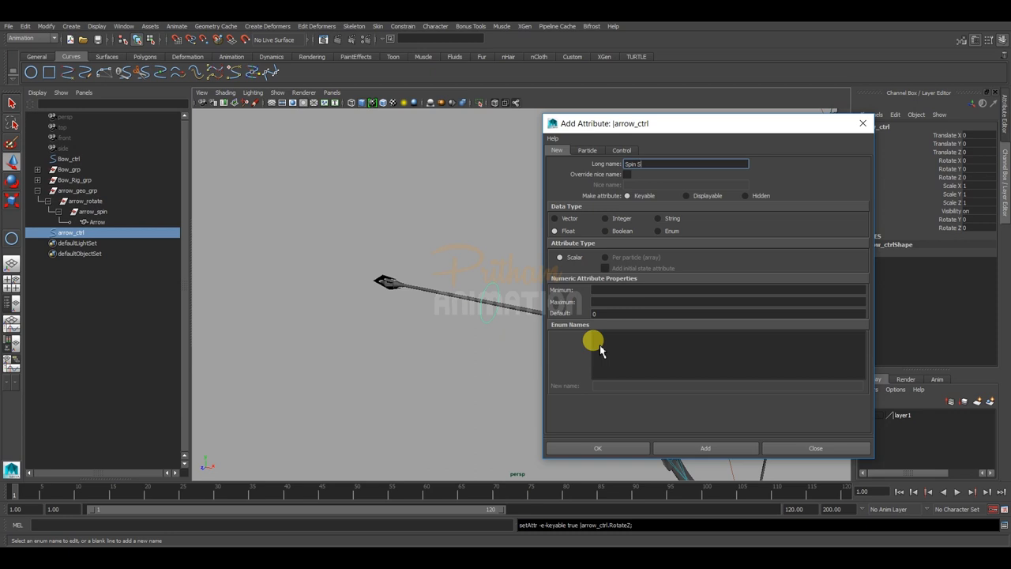
click(659, 445)
text(Space Switching)
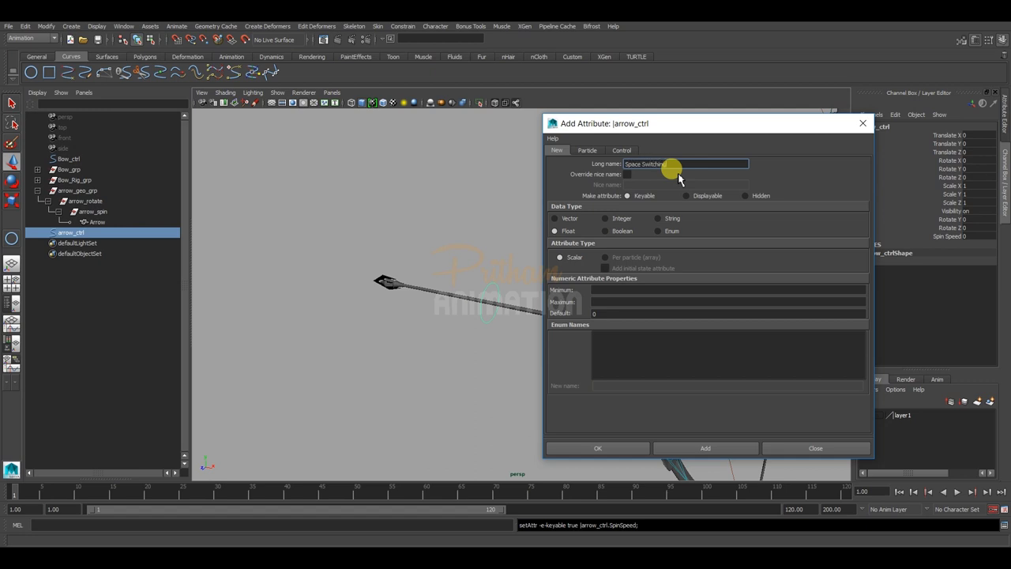
click(613, 453)
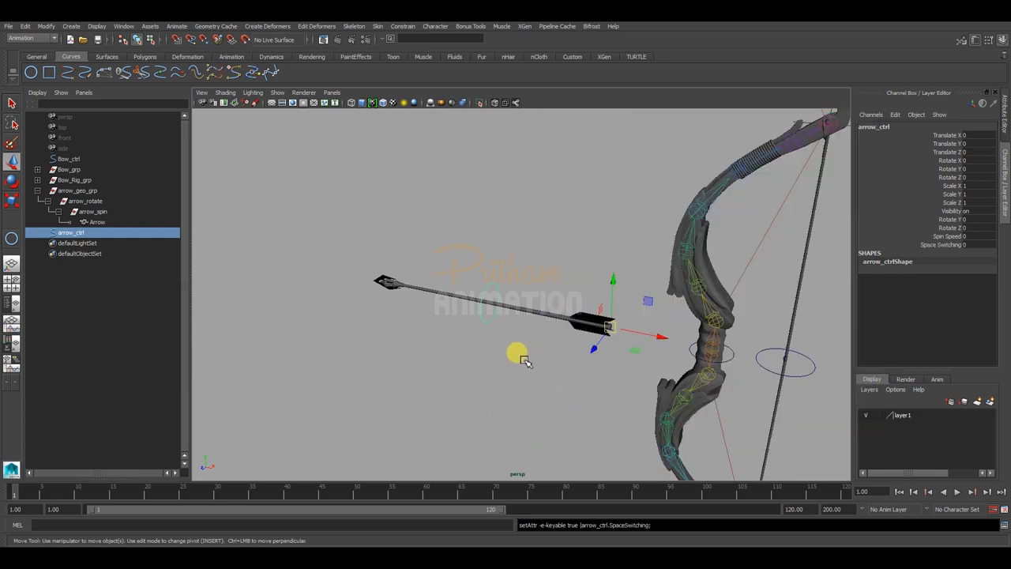
click(116, 201)
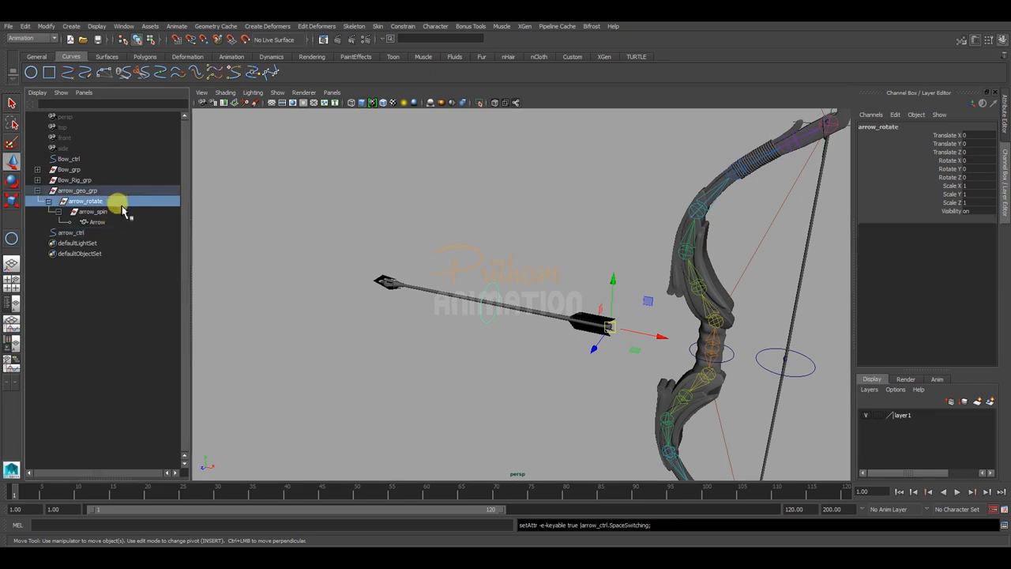
key(e)
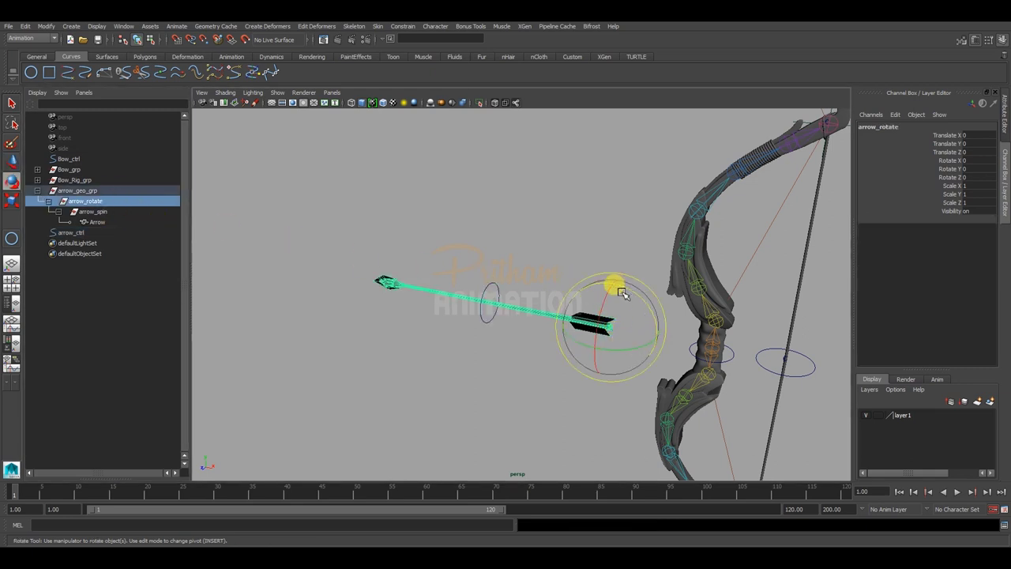
drag(637, 294, 620, 293)
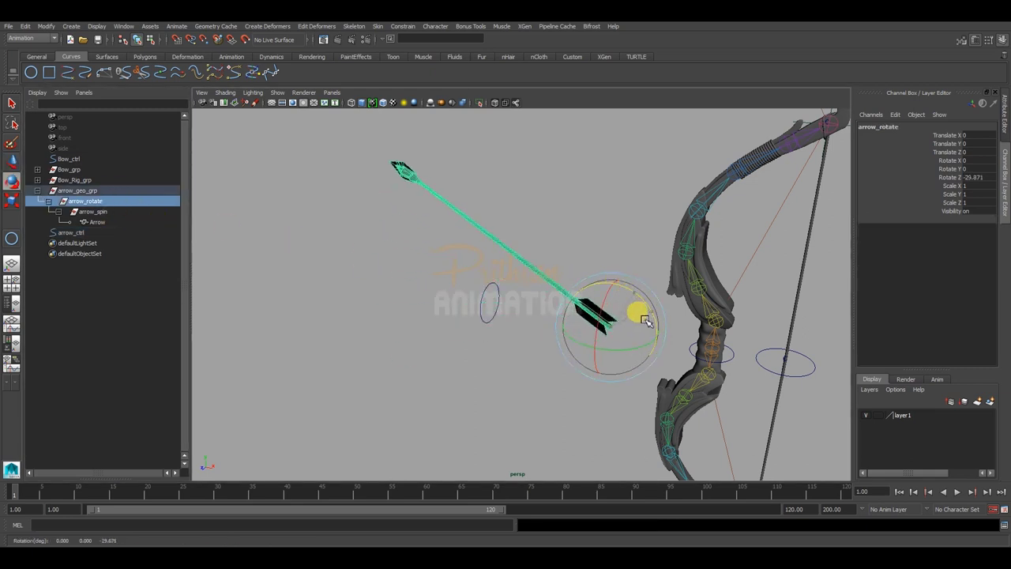
key(ctrl+z)
drag(613, 351, 605, 348)
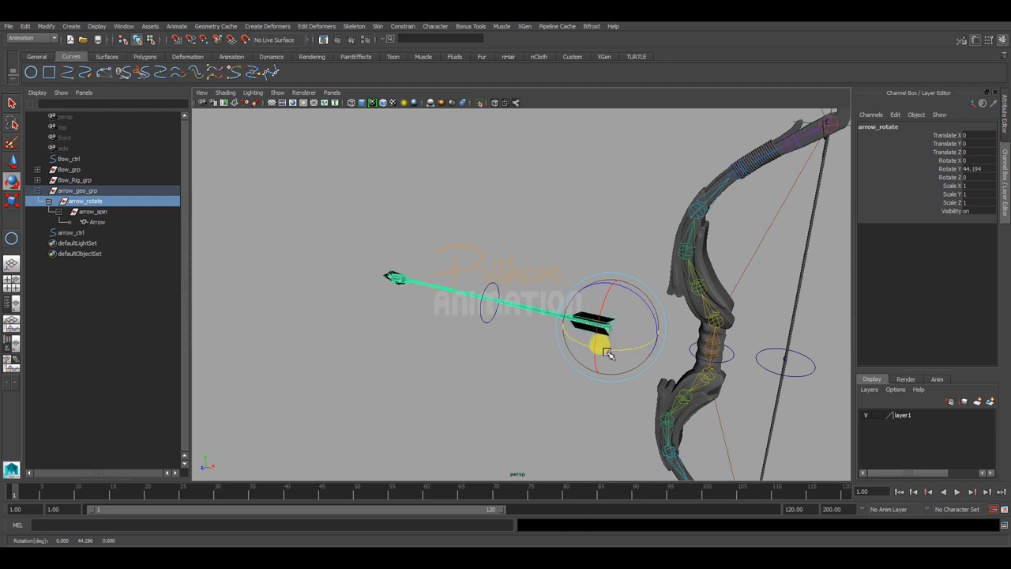
key(ctrl+z)
click(522, 370)
alt+drag(547, 362, 539, 353)
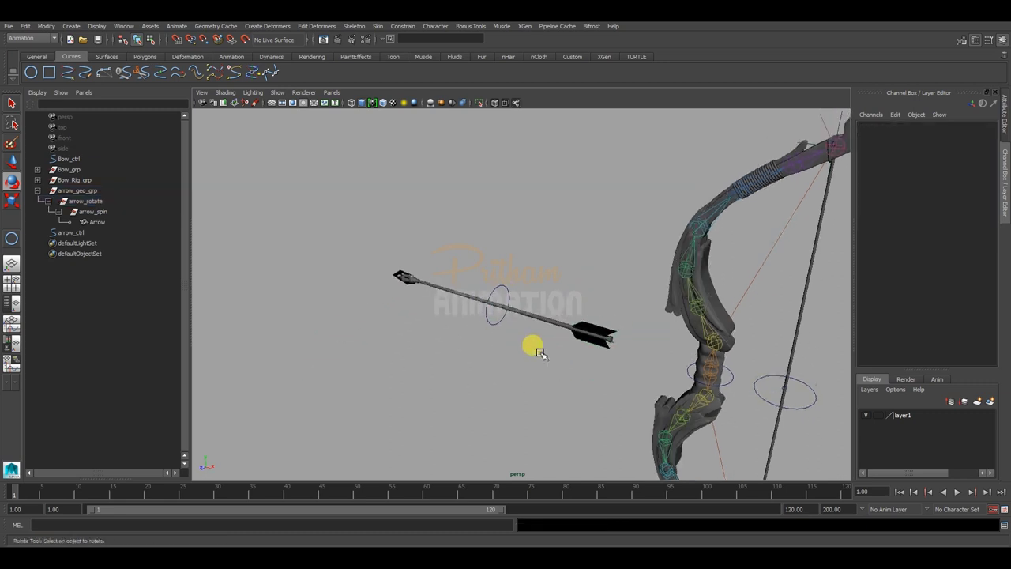
click(497, 289)
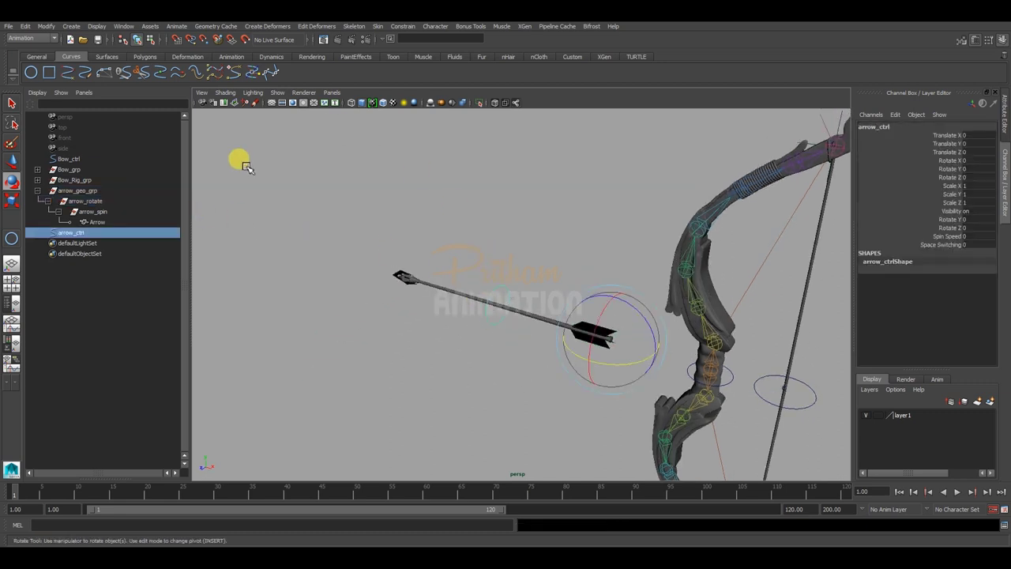
ctrl+click(101, 195)
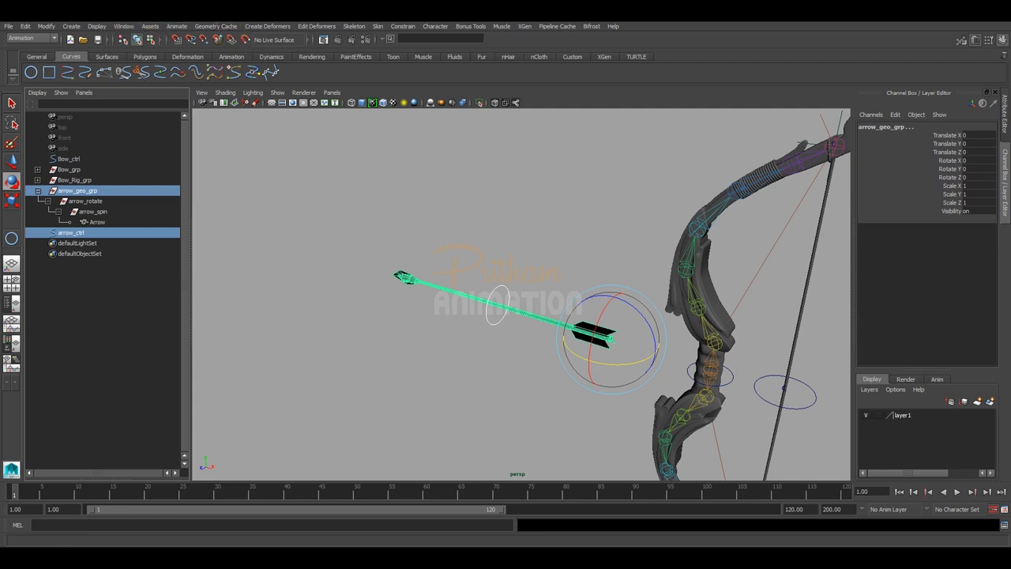
Connect arrow_ctrl's RotateY and RotateZ to arrow_geo_grp's rotateY and rotateZ
click(123, 27)
mouse_move(147, 53)
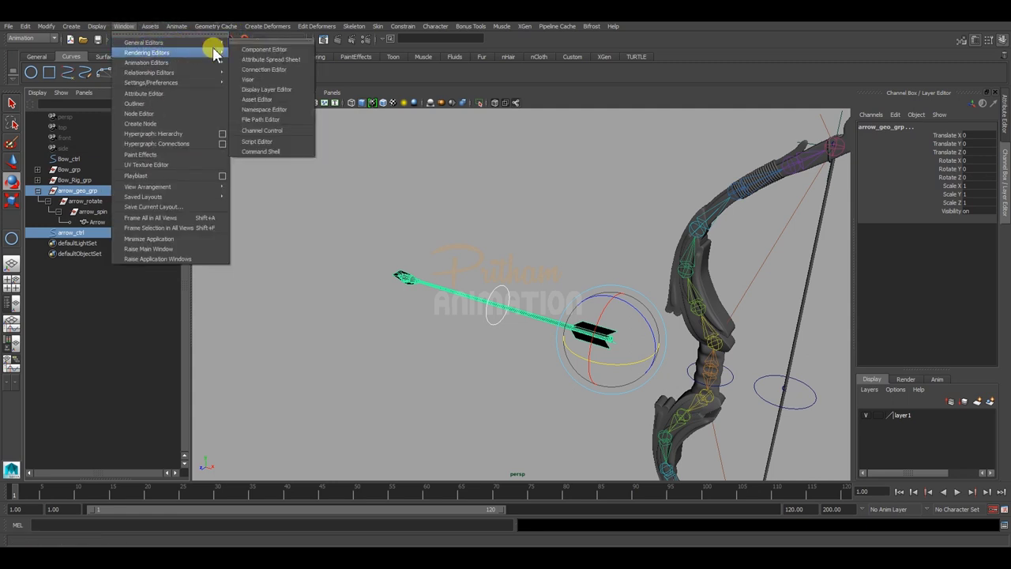
click(264, 69)
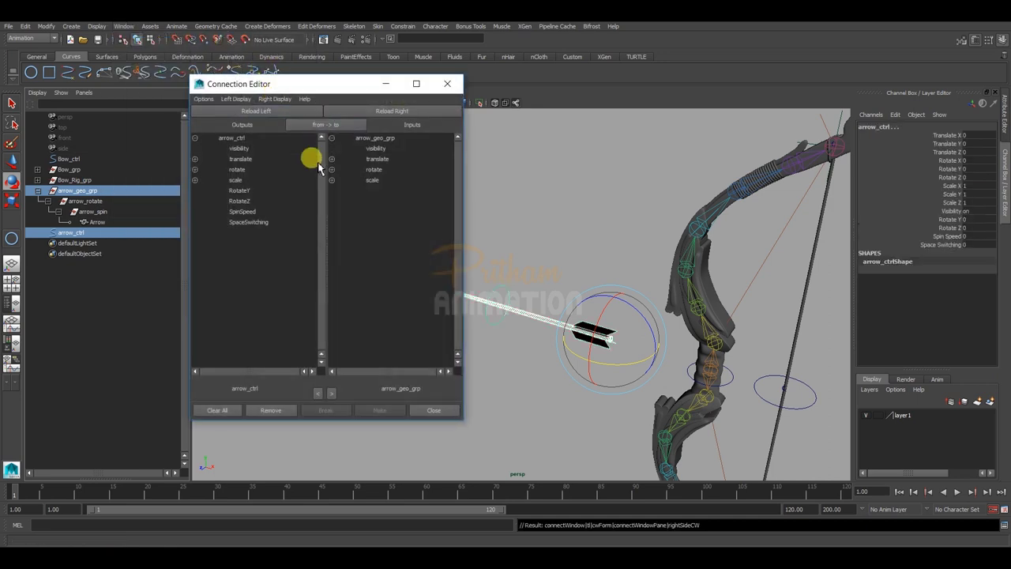
click(237, 191)
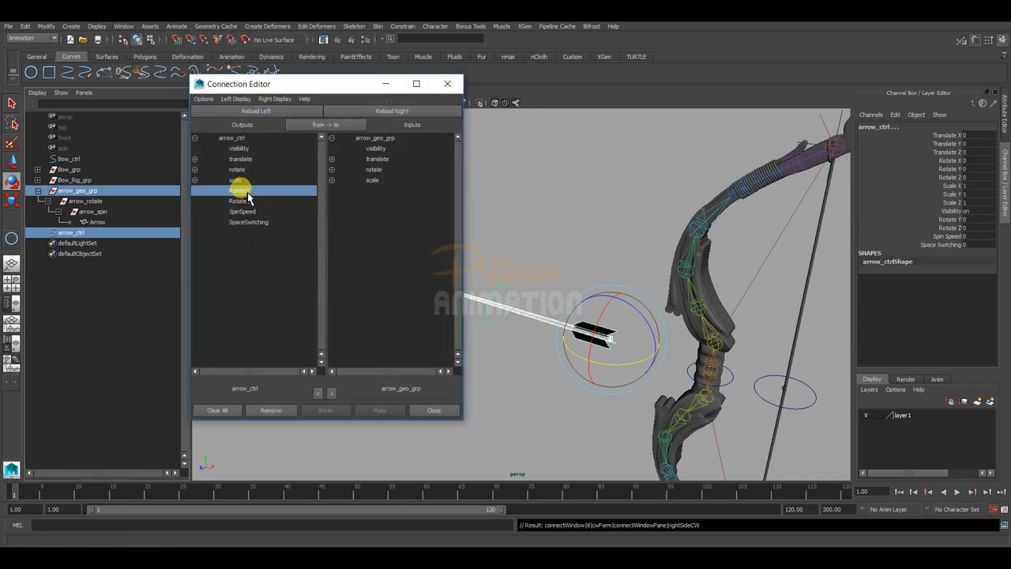
click(332, 169)
click(385, 190)
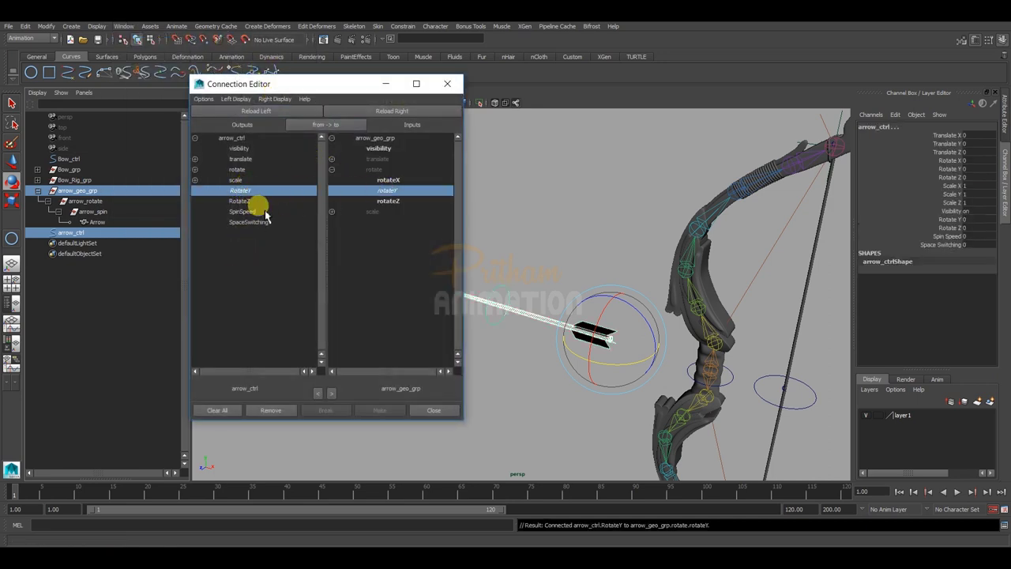
click(243, 200)
click(387, 200)
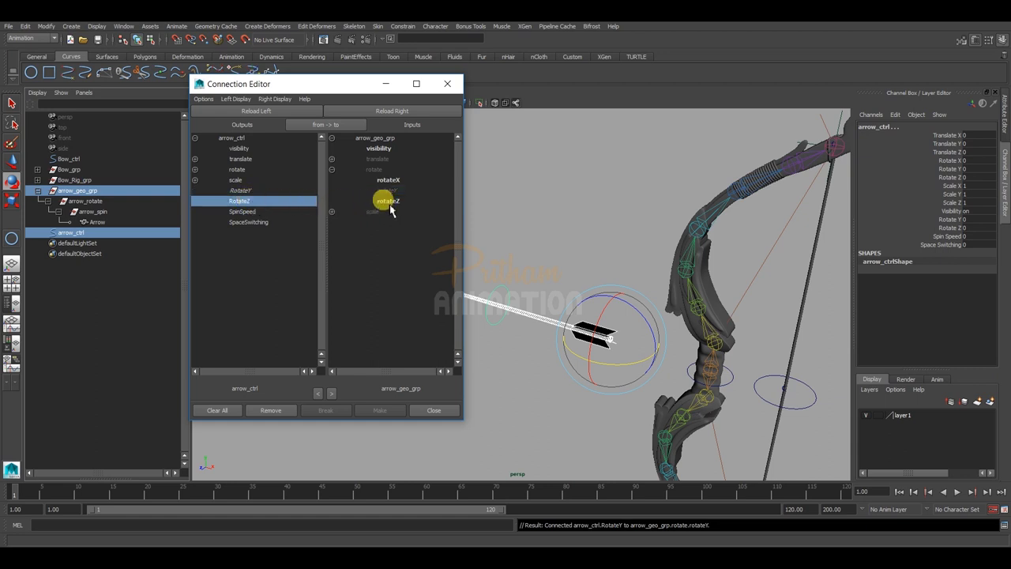
click(447, 84)
Test the arrow's Rotate Y and Rotate Z channels, then undo both changes
key(e)
alt+drag(500, 278, 519, 273)
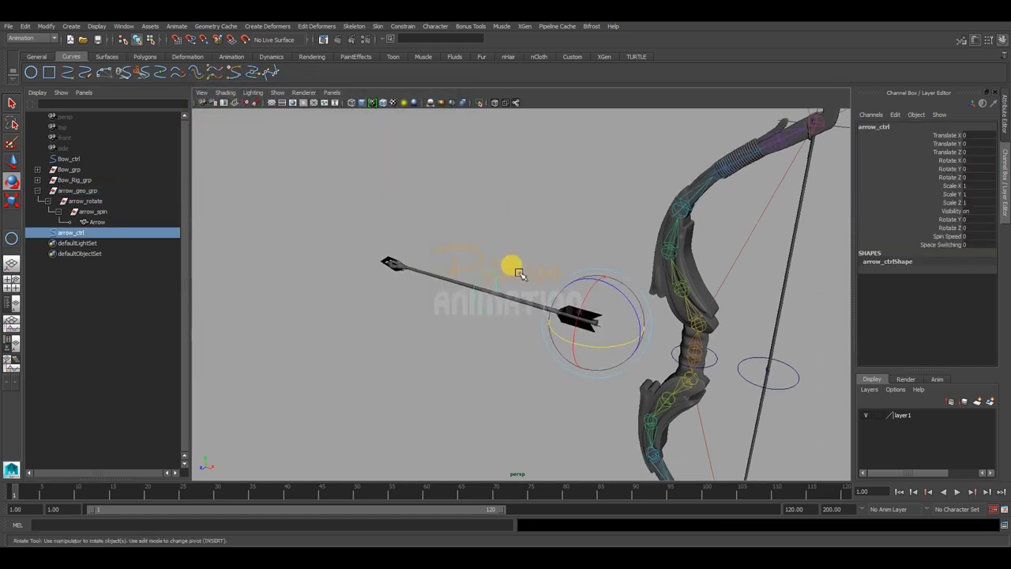
click(945, 219)
mouse_move(594, 225)
middle_down()
mouse_move(598, 207)
mouse_move(406, 255)
mouse_move(592, 214)
middle_up()
key(ctrl+z)
click(898, 226)
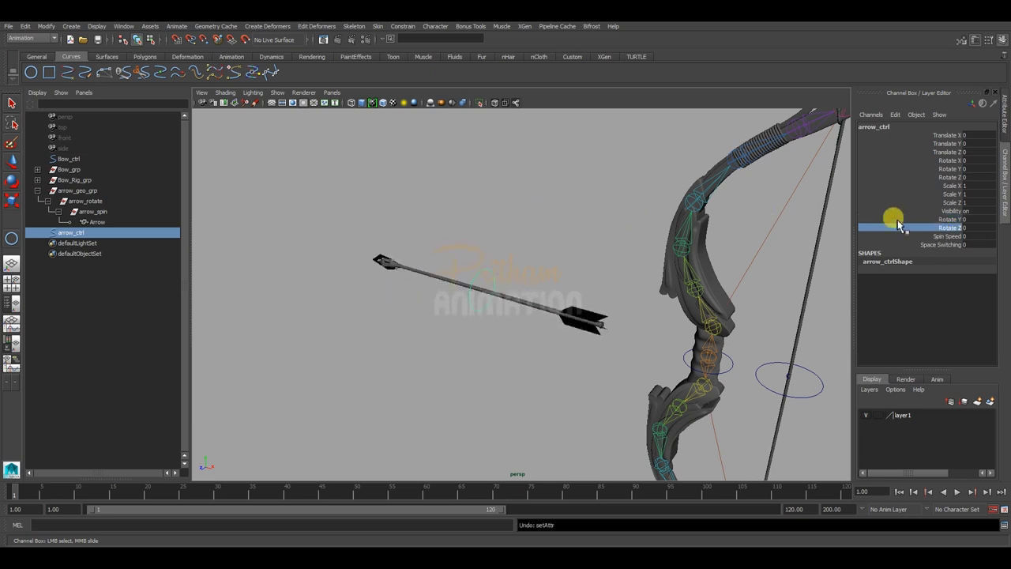
mouse_move(466, 219)
middle_down()
mouse_move(524, 210)
mouse_move(444, 219)
mouse_move(576, 223)
mouse_move(496, 223)
middle_up()
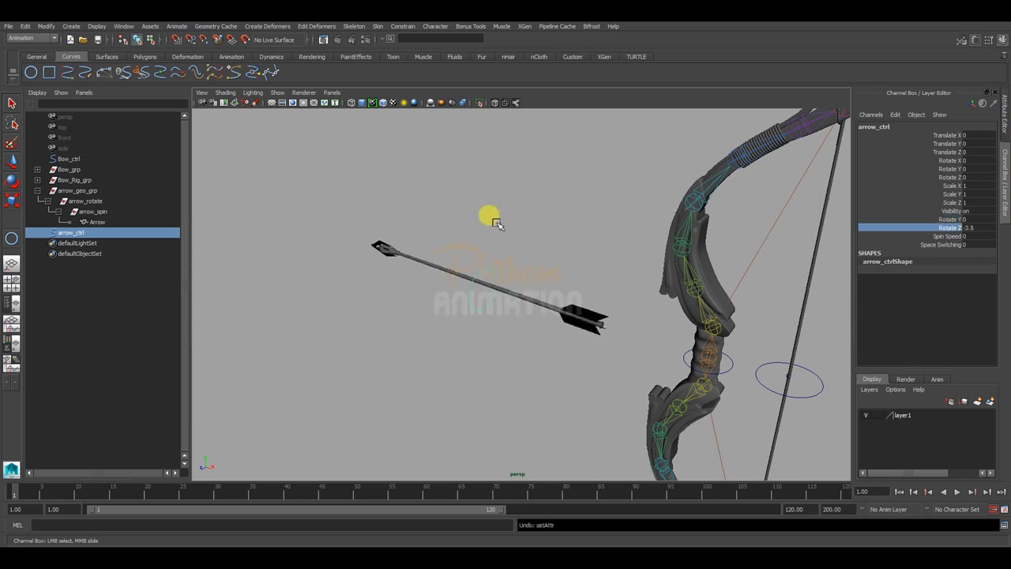
key(ctrl+z)
Clear the selection, frame the arrow and bring up the Animation Editors list
click(551, 210)
click(489, 268)
key(e)
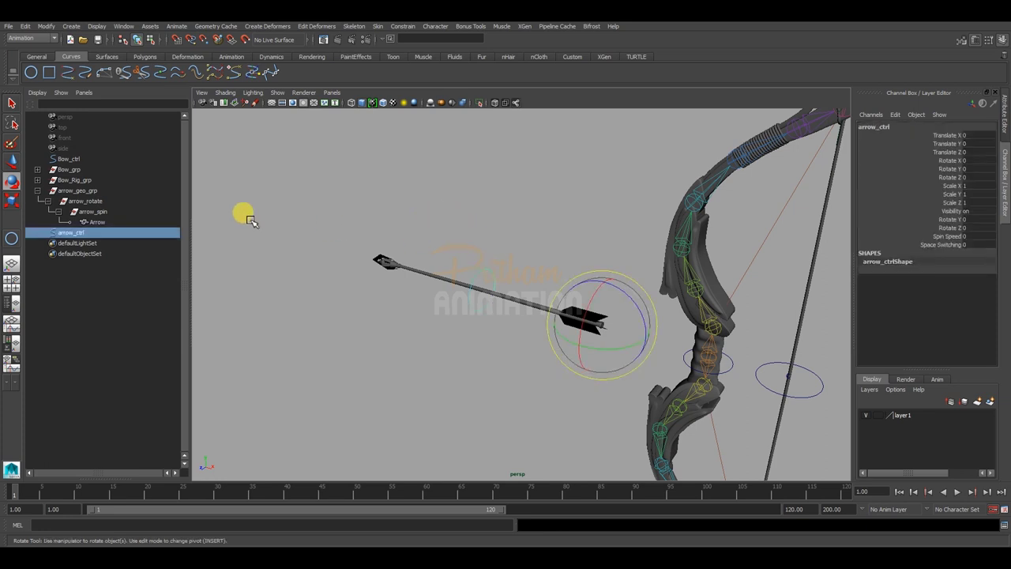
ctrl+click(109, 214)
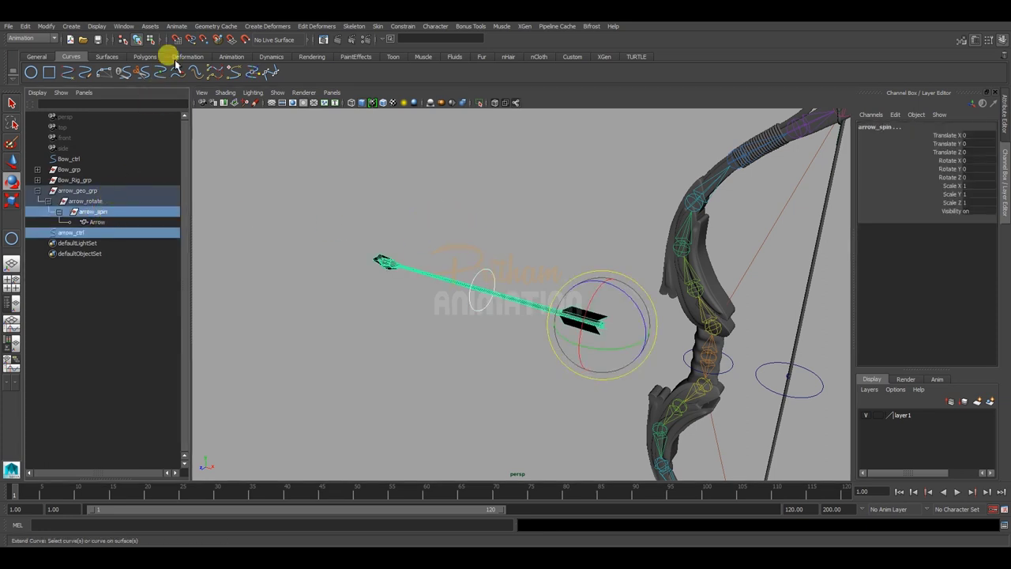
click(124, 26)
mouse_move(144, 42)
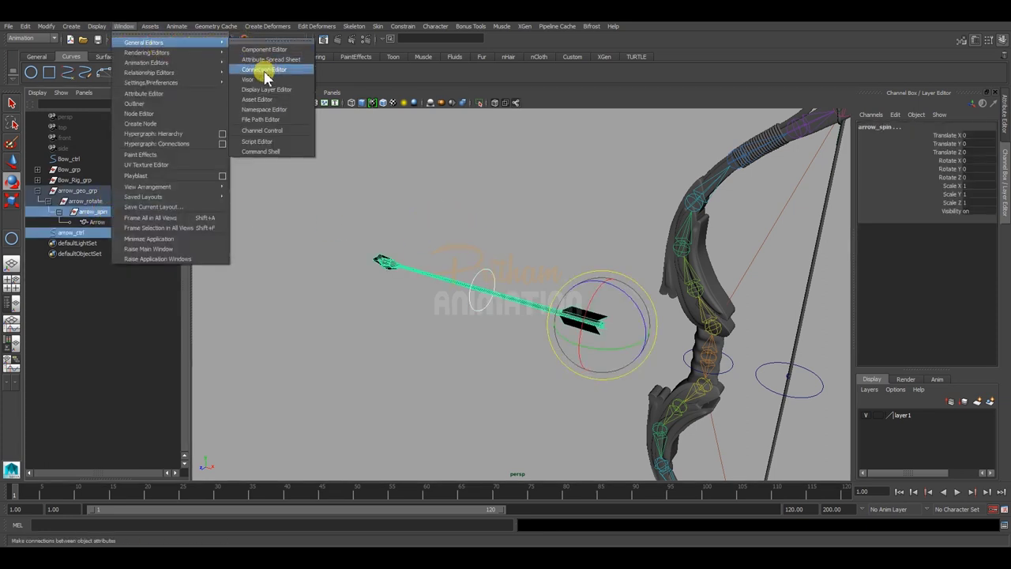
click(472, 210)
alt+drag(509, 237, 500, 247)
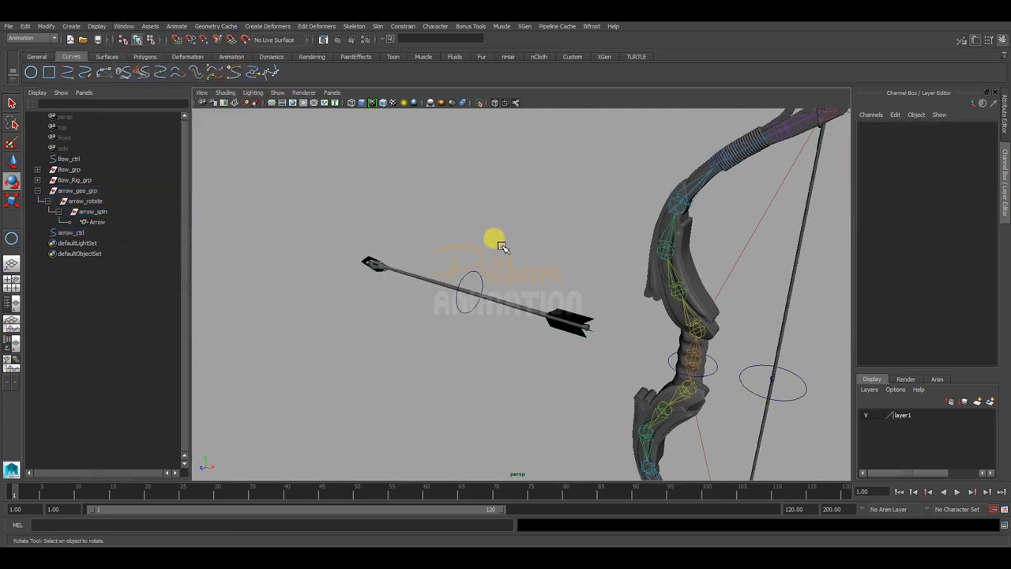
alt+middle_drag(500, 247, 650, 271)
click(124, 26)
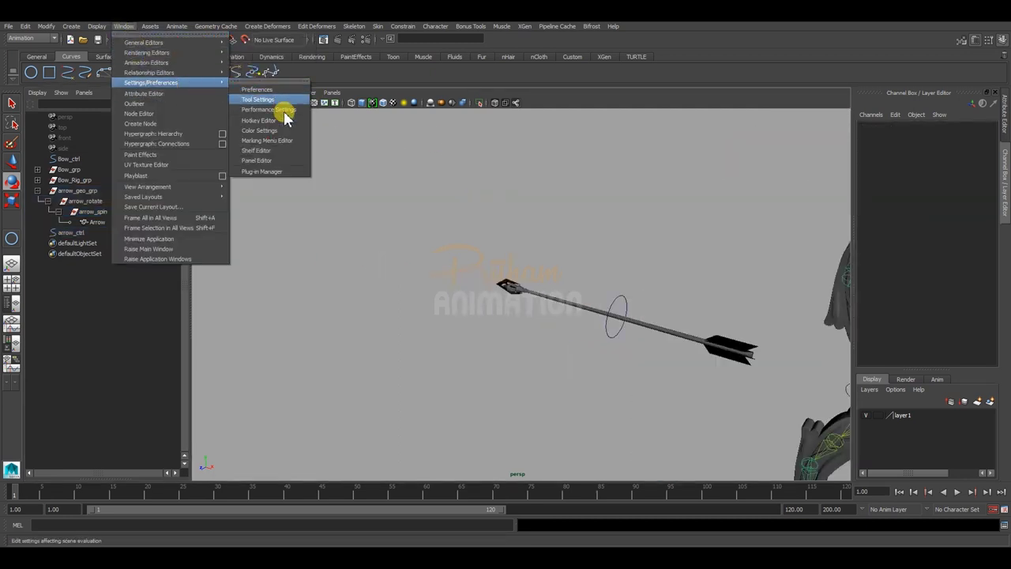
mouse_move(146, 63)
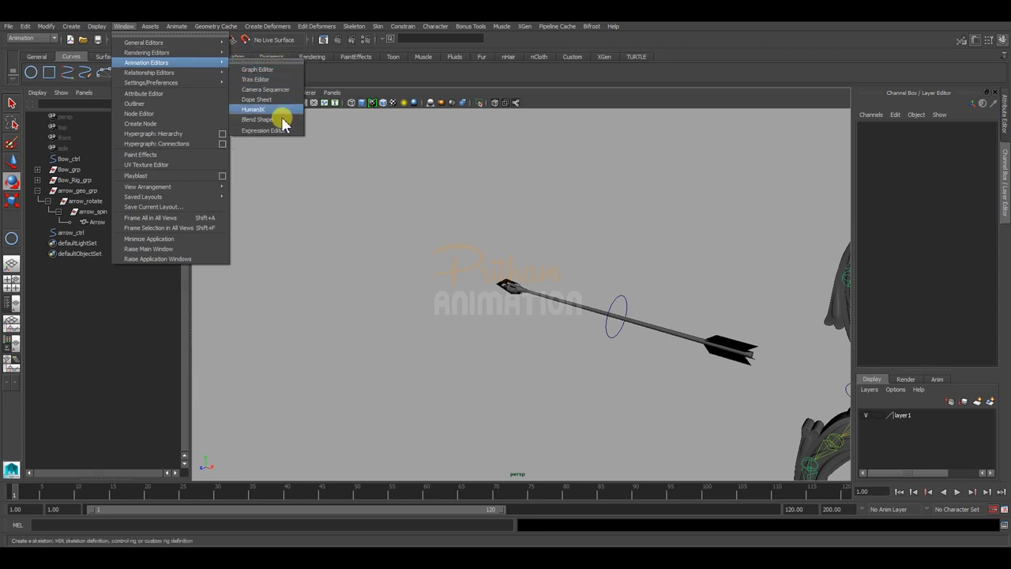
Load arrow_spin.rotateX in the Expression Editor and select its name text for copying
click(268, 130)
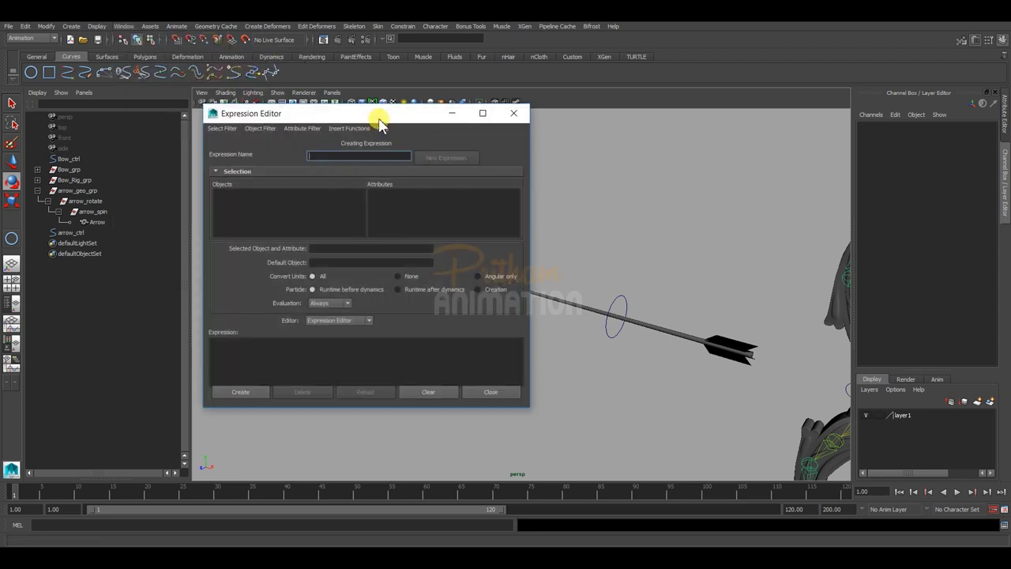
drag(379, 125, 367, 126)
alt+drag(577, 232, 611, 228)
key(e)
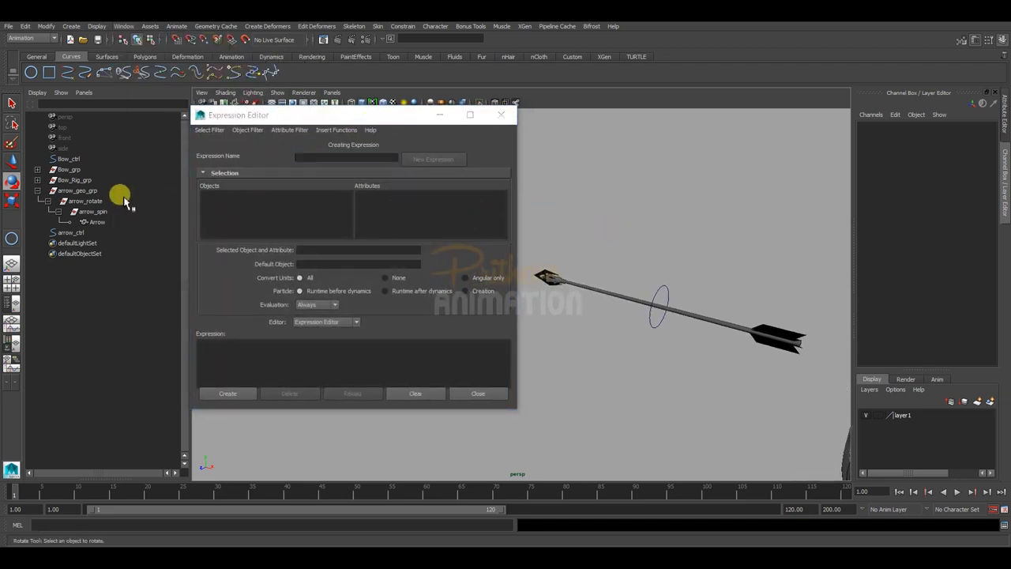
click(93, 212)
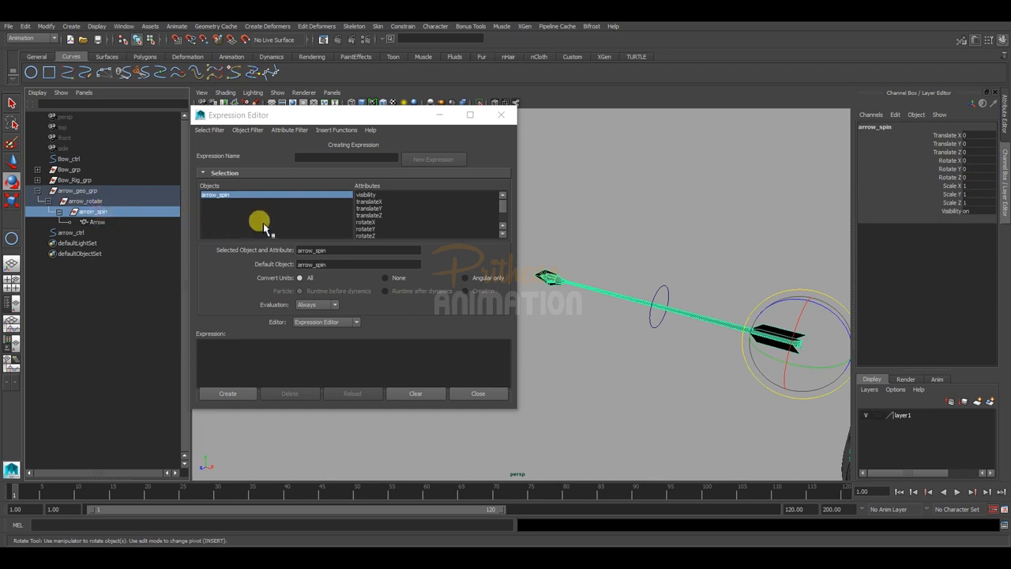
click(365, 222)
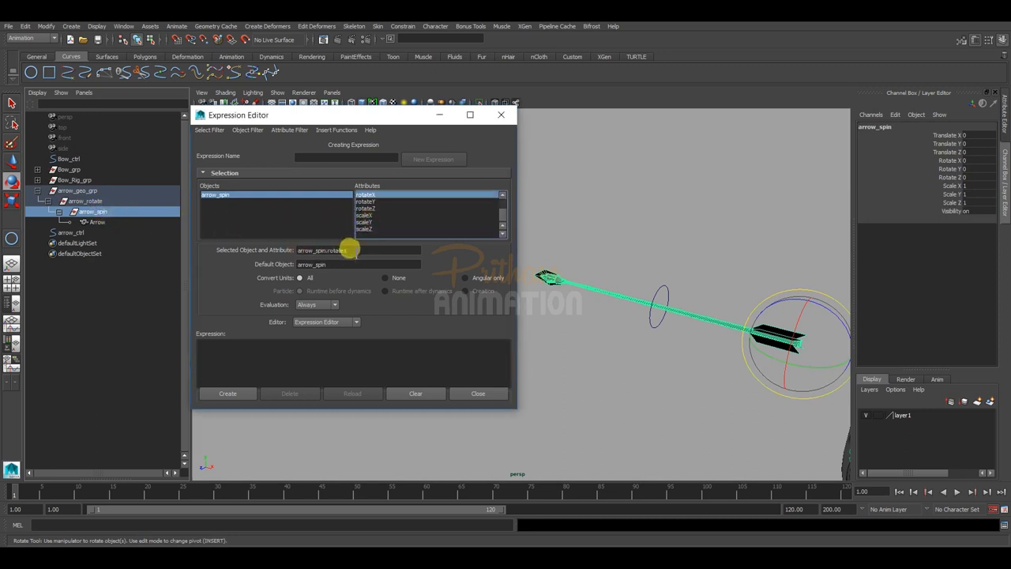
drag(348, 249, 282, 250)
key(ctrl+c)
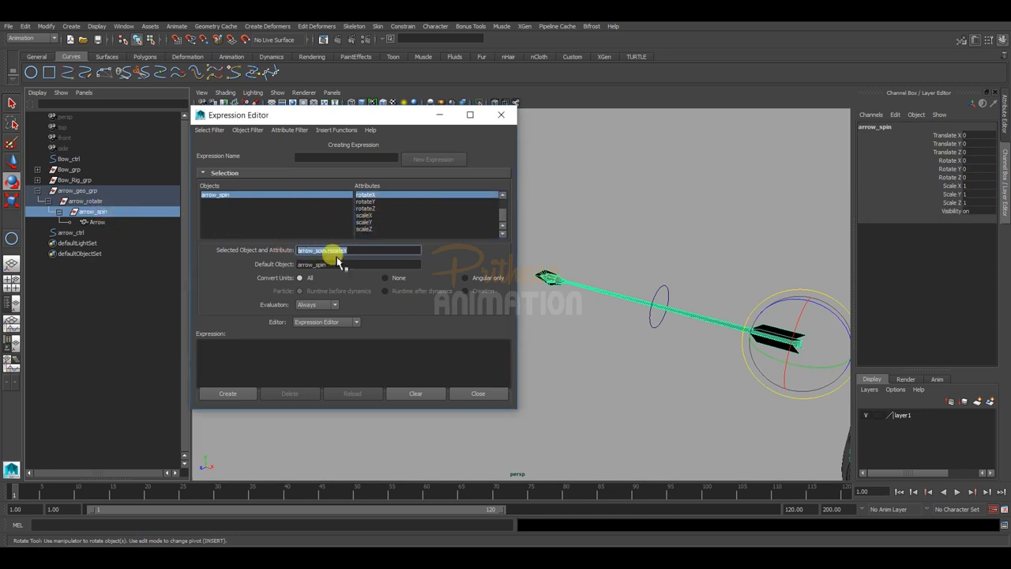
Paste arrow_spin.rotateX into Notepad to begin the 'time *' expression
click(336, 213)
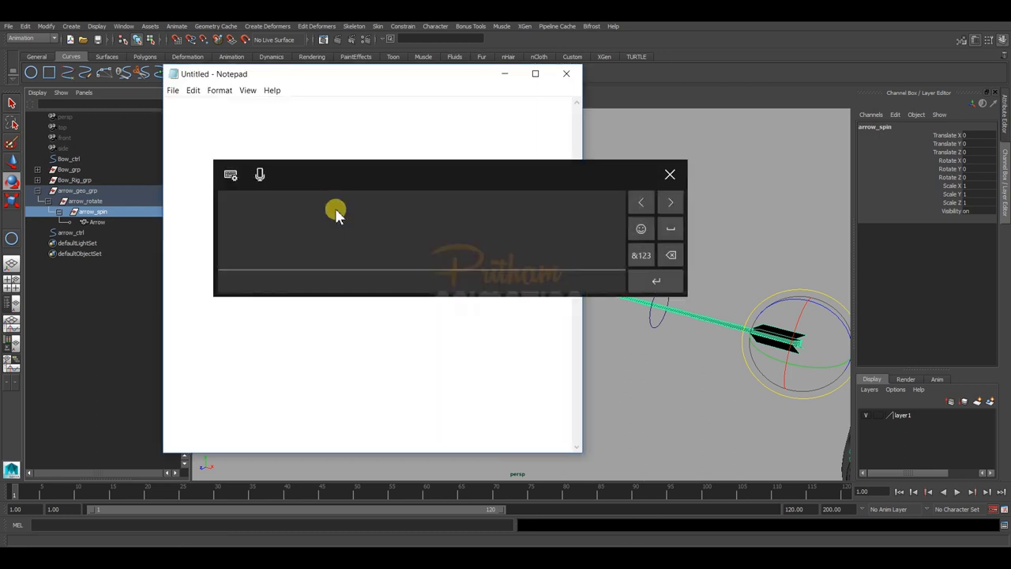
key(ctrl+v)
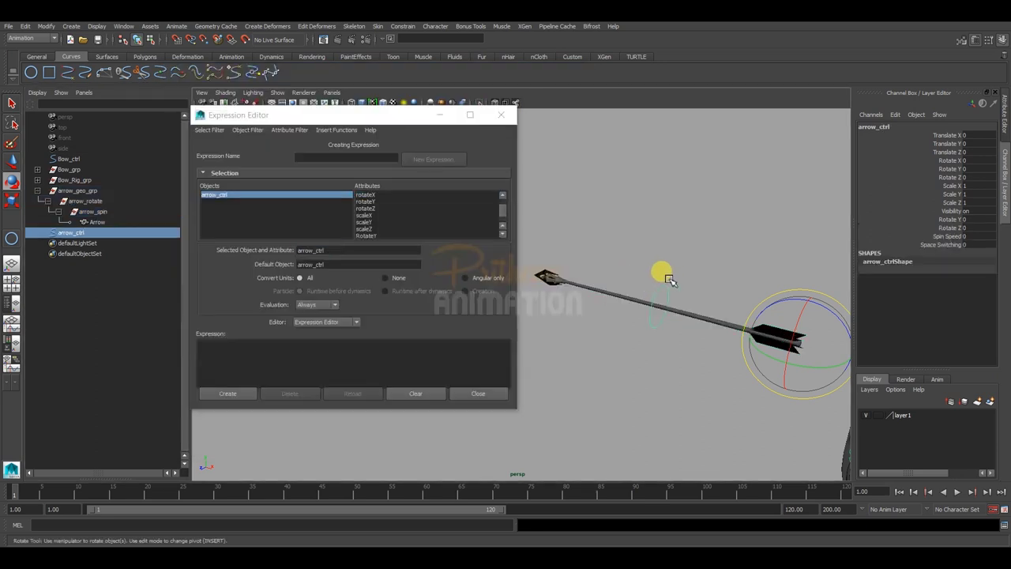
Append arrow_ctrl.SpinSpeed after 'time *' in the Notepad draft
click(684, 269)
click(660, 290)
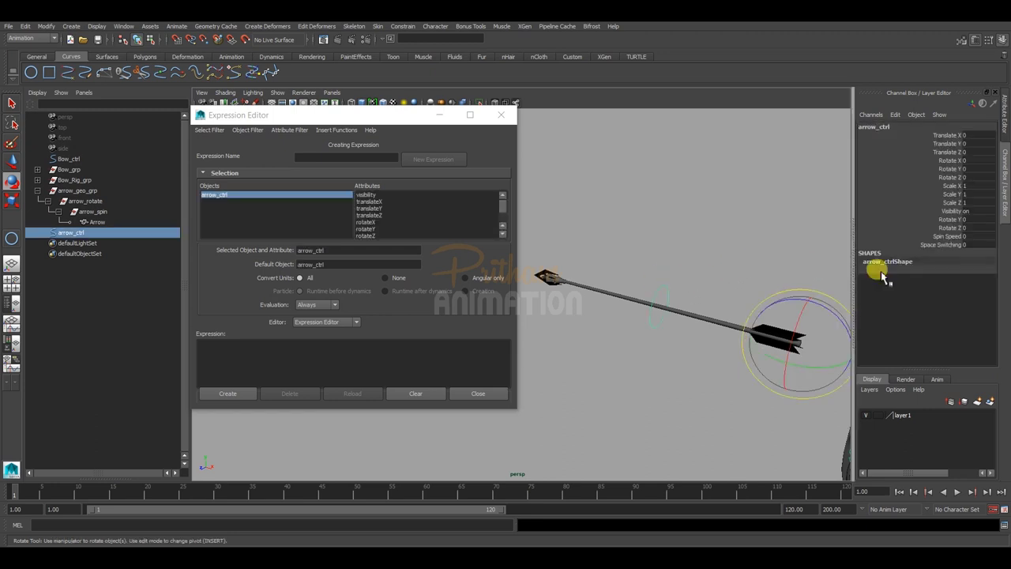
drag(501, 201, 502, 219)
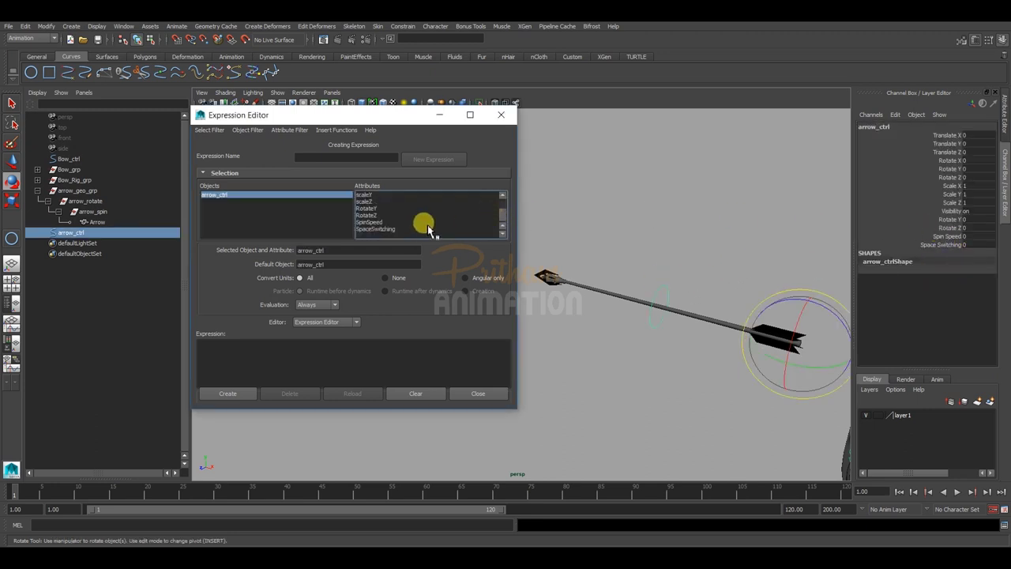
click(381, 222)
drag(359, 248, 266, 255)
key(ctrl+c)
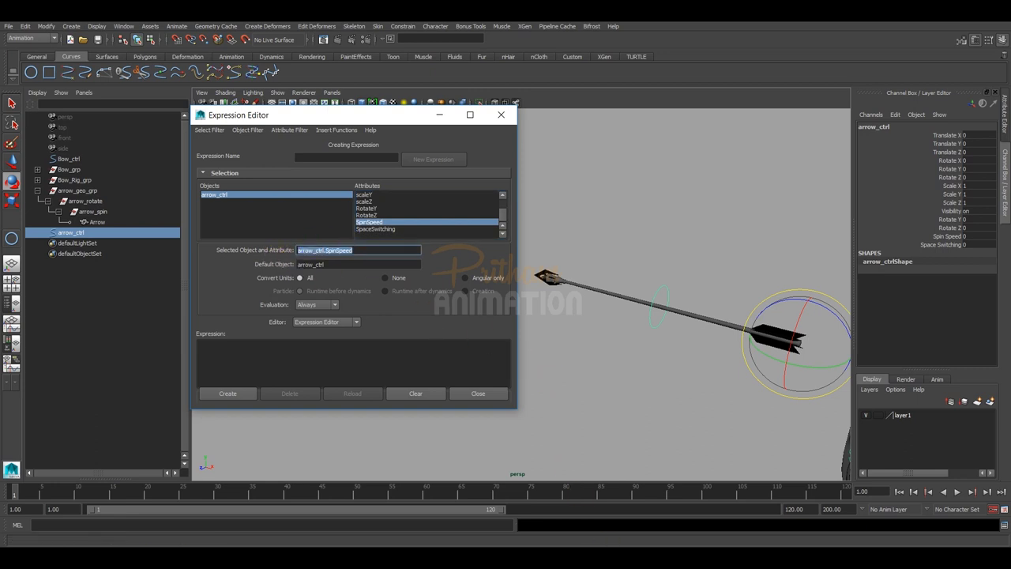
key(alt+Tab)
key(ctrl+v)
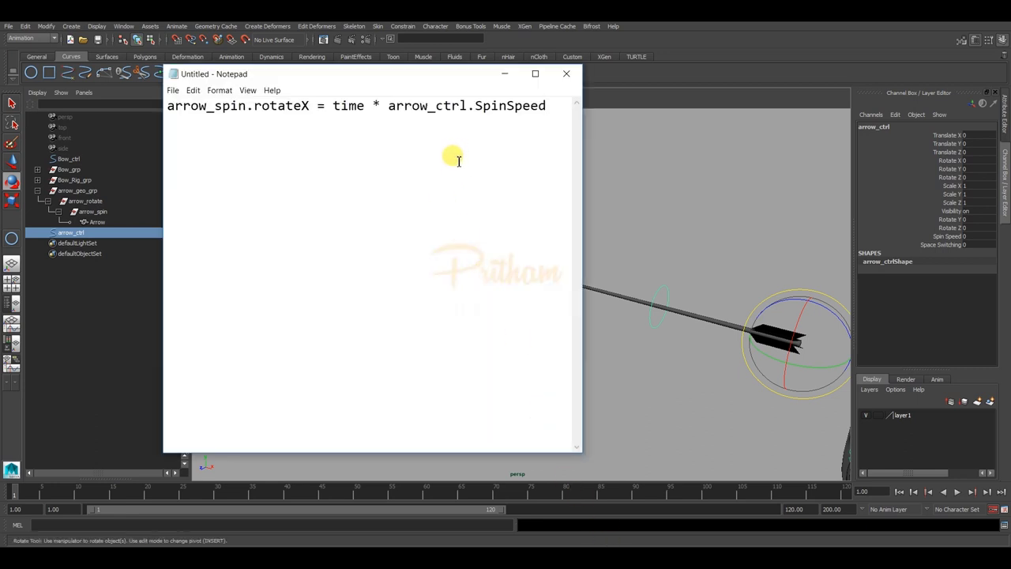
Paste 'arrow_spin.rotateX = time * arrow_ctrl.SpinSpeed;' into the Expression Editor and create it
key(ctrl+a)
key(ctrl+c)
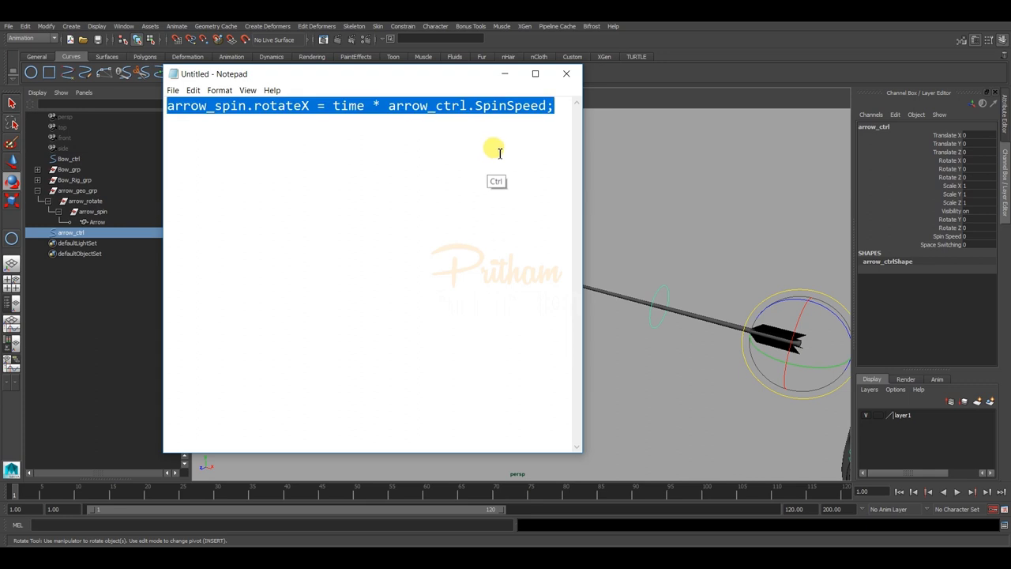
click(505, 74)
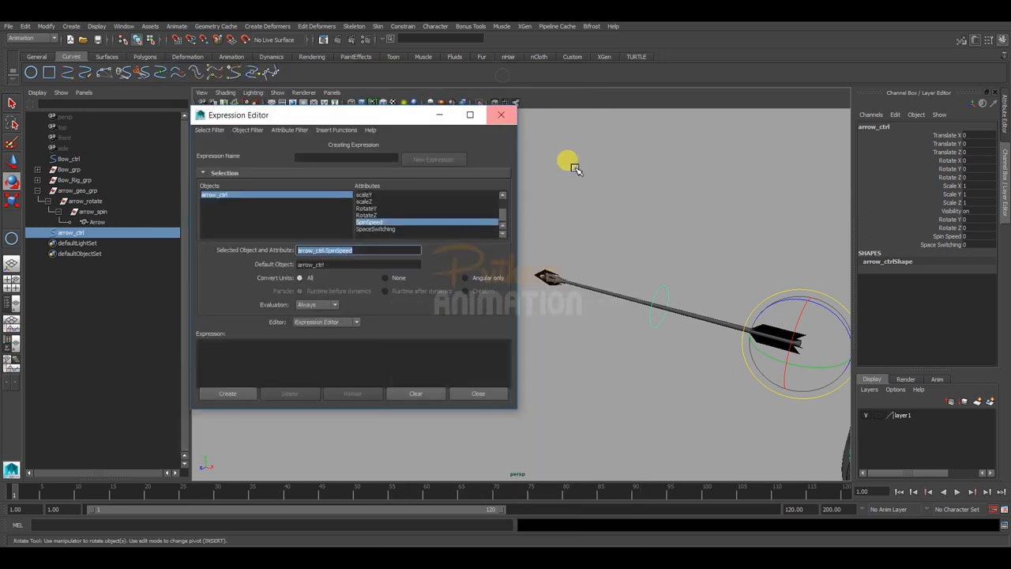
click(577, 214)
click(323, 358)
key(ctrl+v)
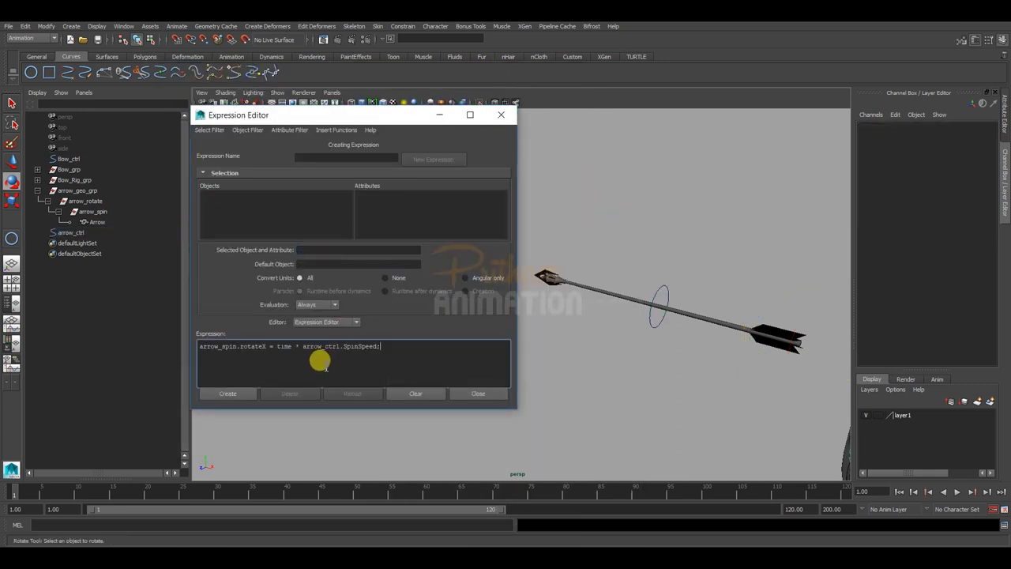
click(229, 395)
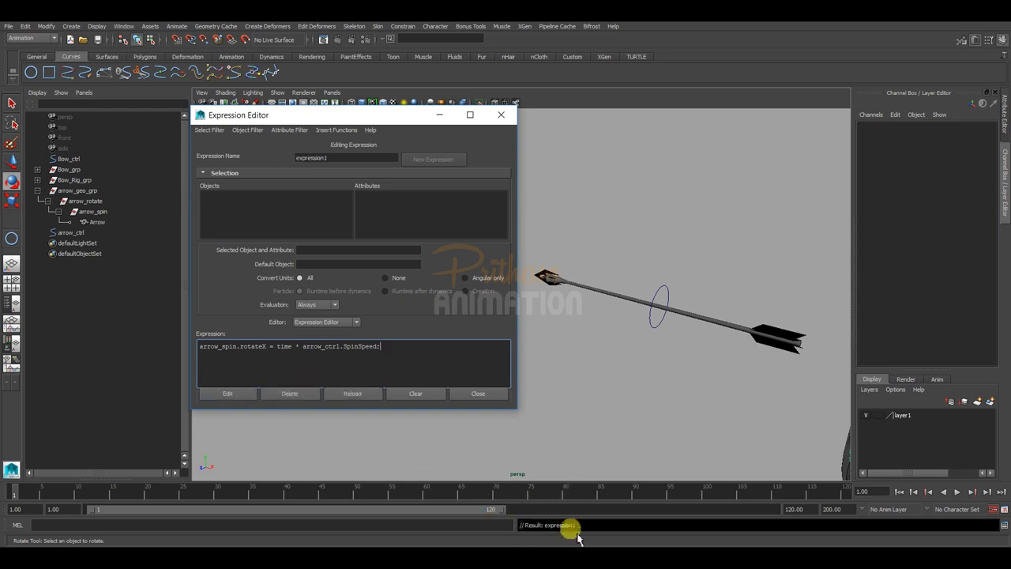
Play the arrow spinning with a raised Spin Speed, then reset Spin Speed to 0
click(471, 394)
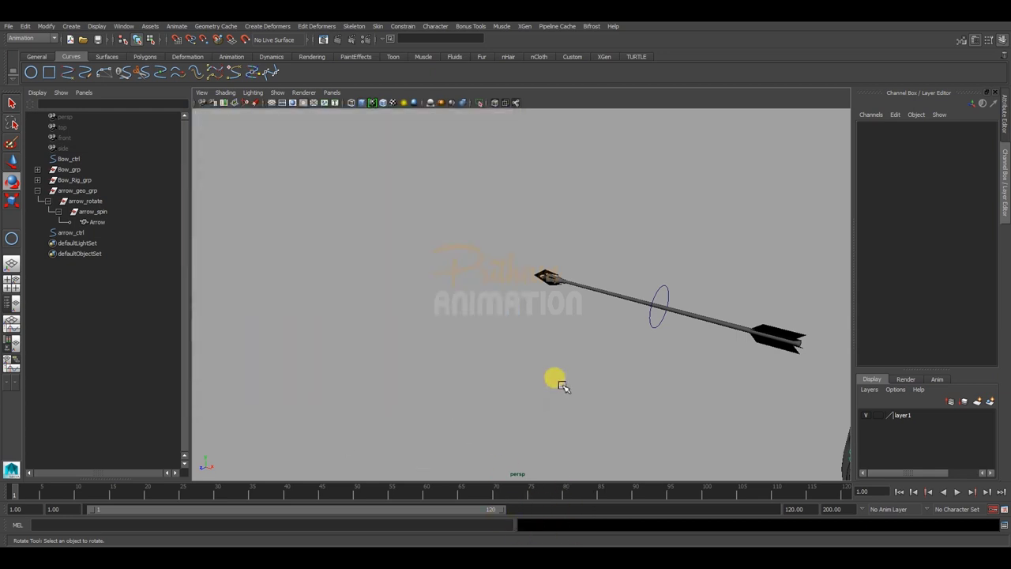
mouse_move(553, 379)
alt+mouse_down()
mouse_move(548, 350)
mouse_move(519, 343)
mouse_move(586, 275)
mouse_move(530, 287)
alt+mouse_up()
click(586, 275)
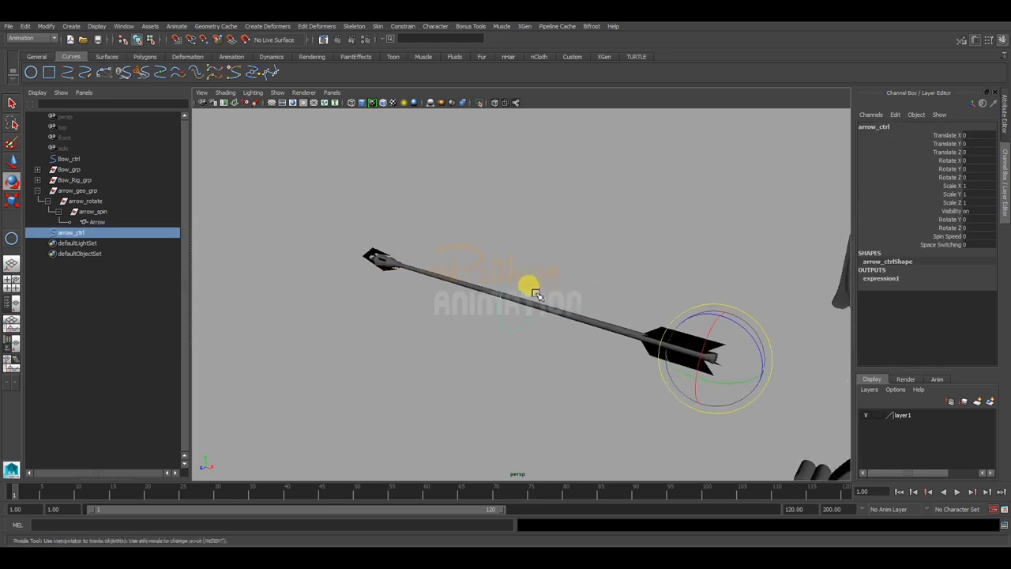
click(940, 236)
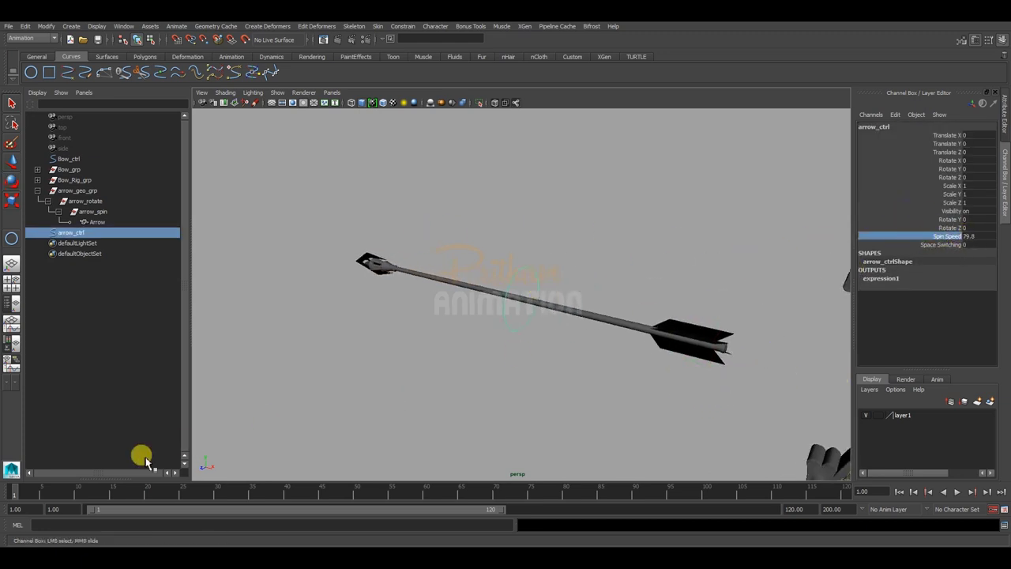
drag(122, 494, 776, 451)
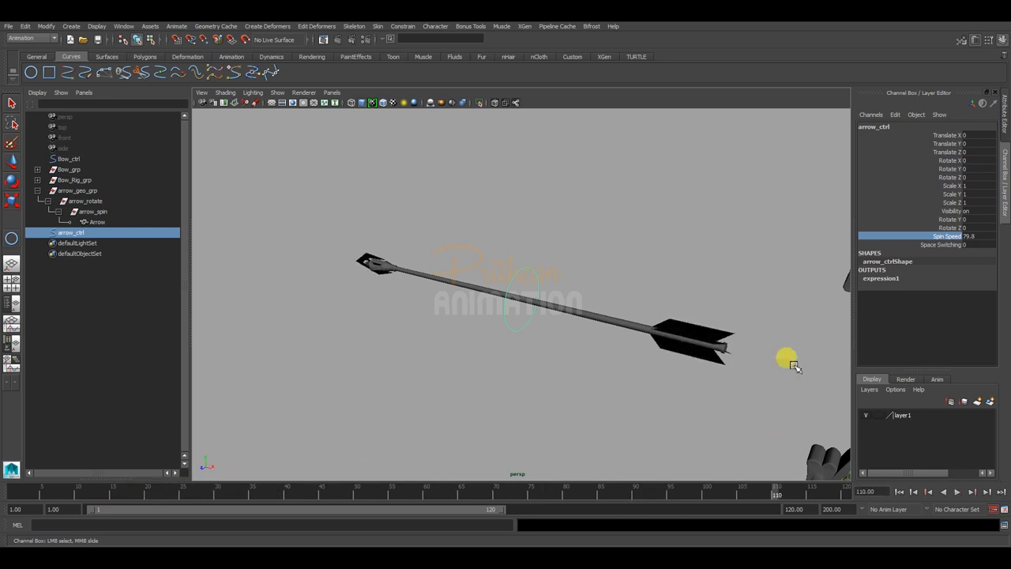
mouse_move(823, 253)
middle_down()
mouse_move(684, 249)
mouse_move(756, 260)
mouse_move(214, 305)
mouse_move(175, 321)
mouse_move(598, 267)
middle_up()
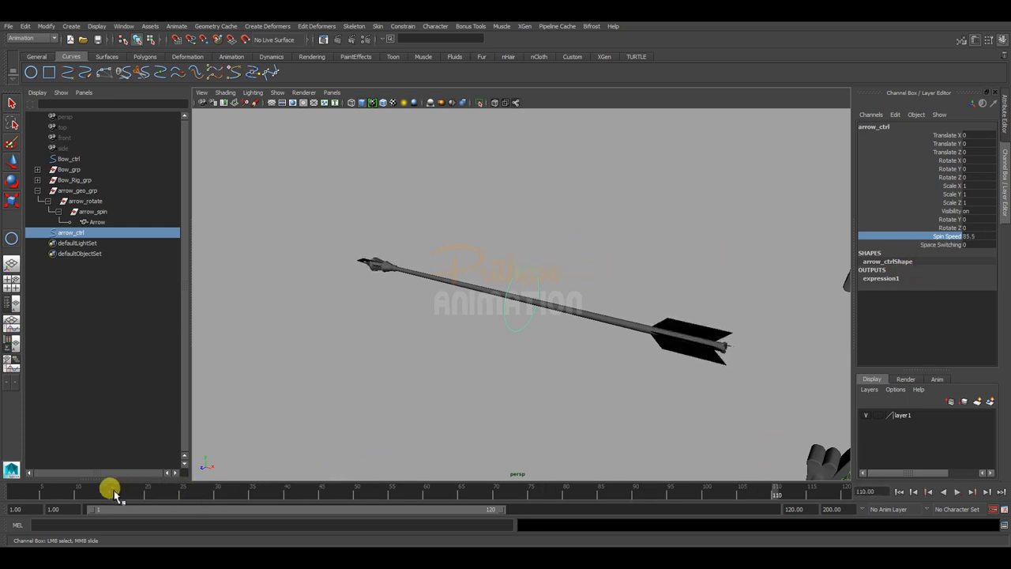
key(alt+v)
click(980, 236)
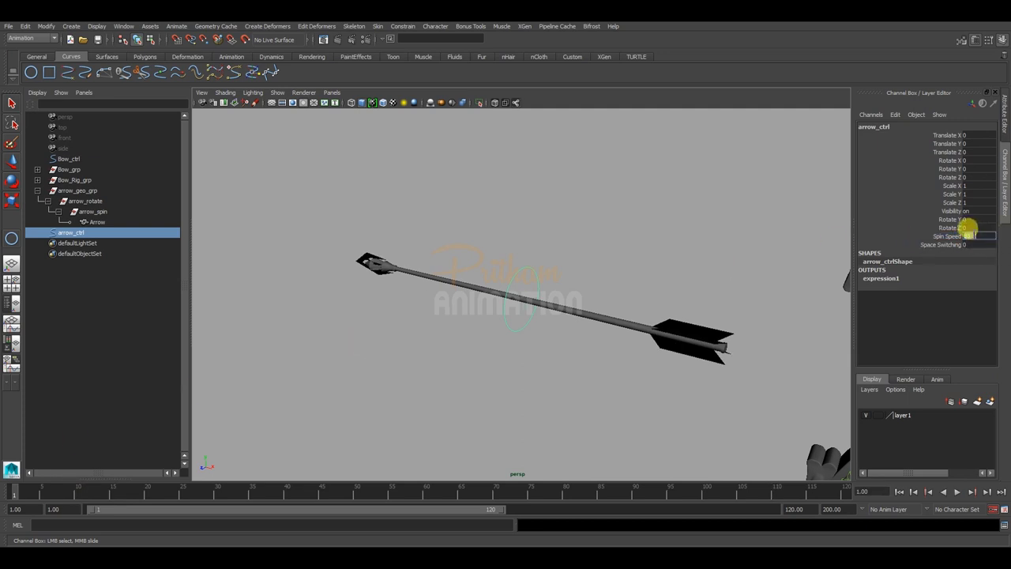
text(0)
key(Return)
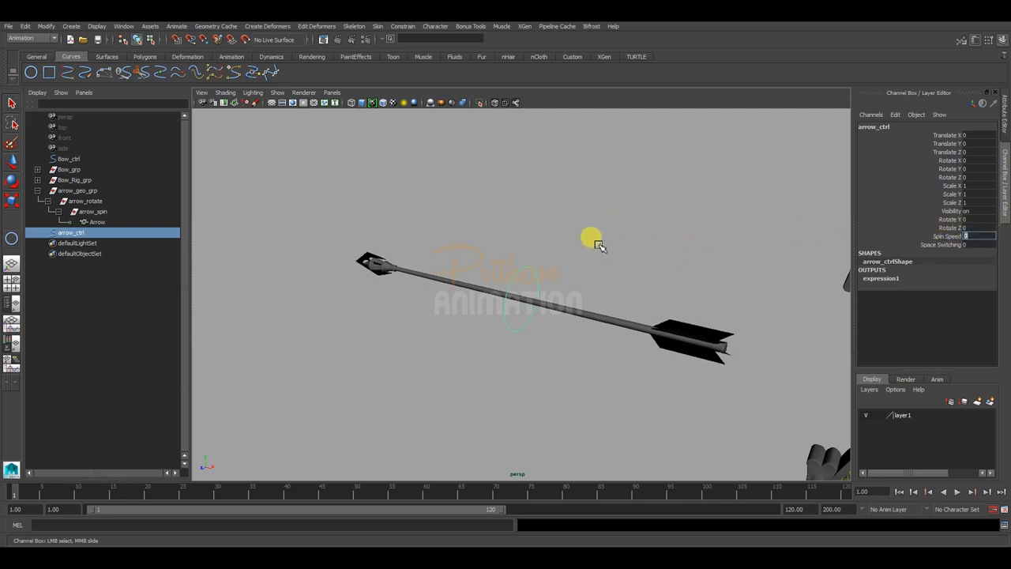
Tilt the arrow through arrow_ctrl's rotate channel to check its motion, then undo
click(598, 245)
alt+drag(662, 293, 488, 252)
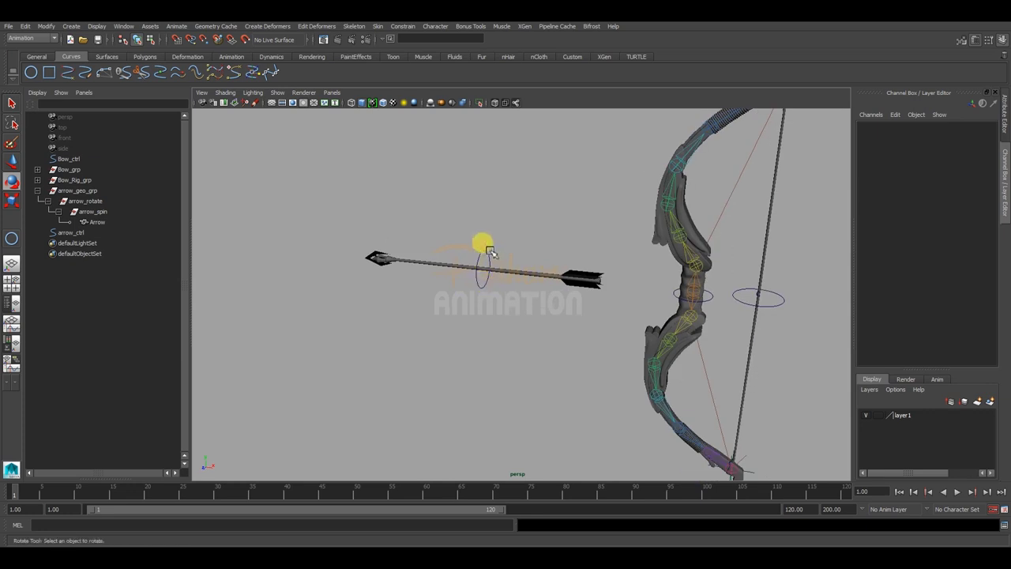
click(484, 245)
click(950, 219)
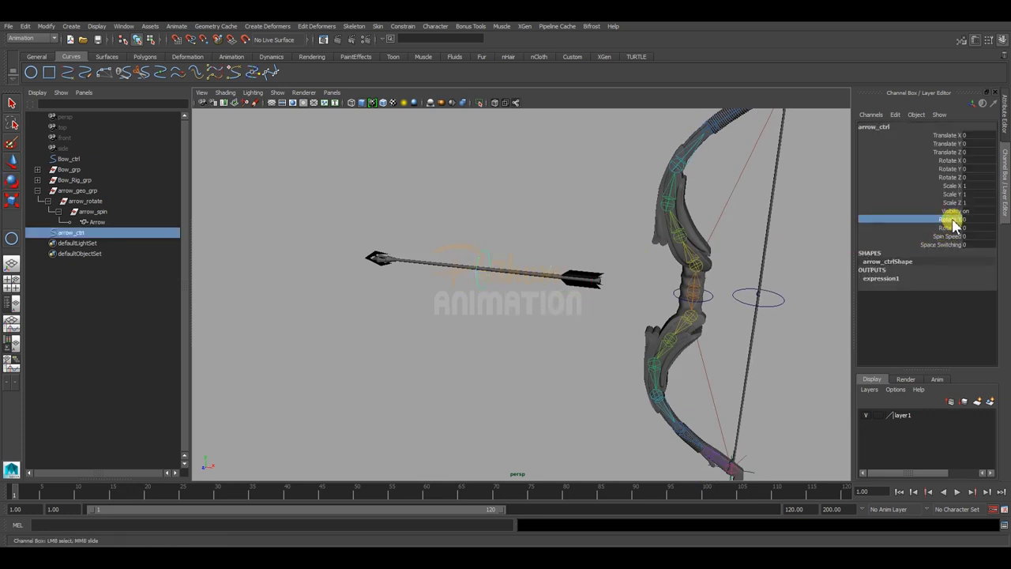
middle_drag(609, 199, 548, 276)
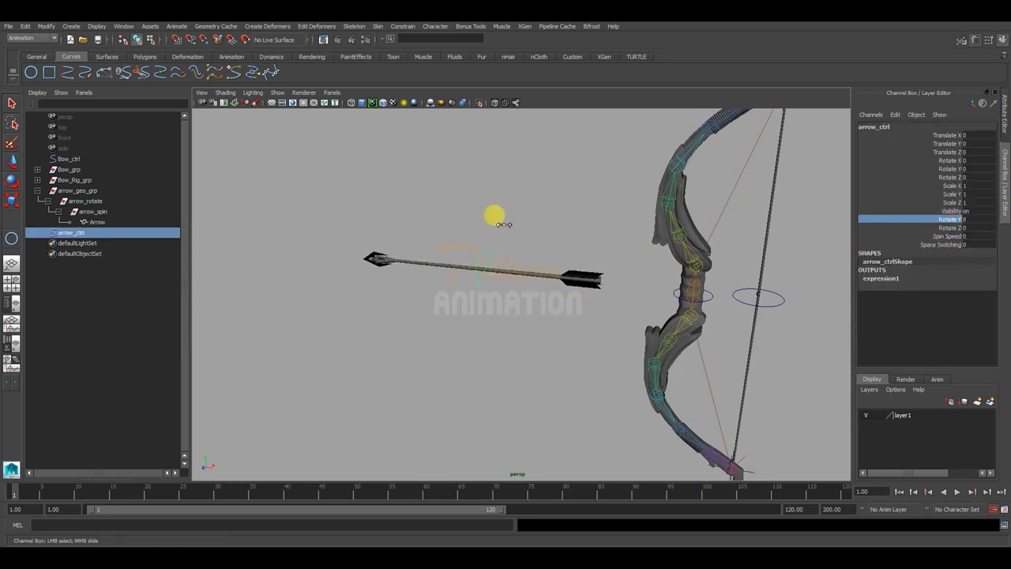
click(943, 228)
middle_drag(767, 221, 718, 239)
key(ctrl+z)
Raise Spin Speed to about 82.8, play to watch the spin, then stop and deselect
click(894, 236)
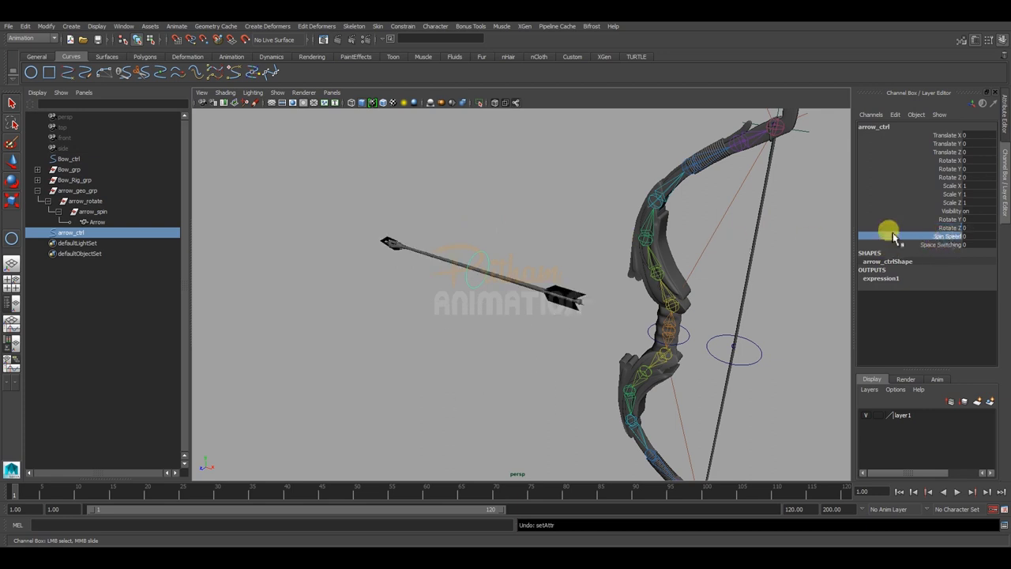
middle_drag(894, 236, 670, 278)
key(alt+v)
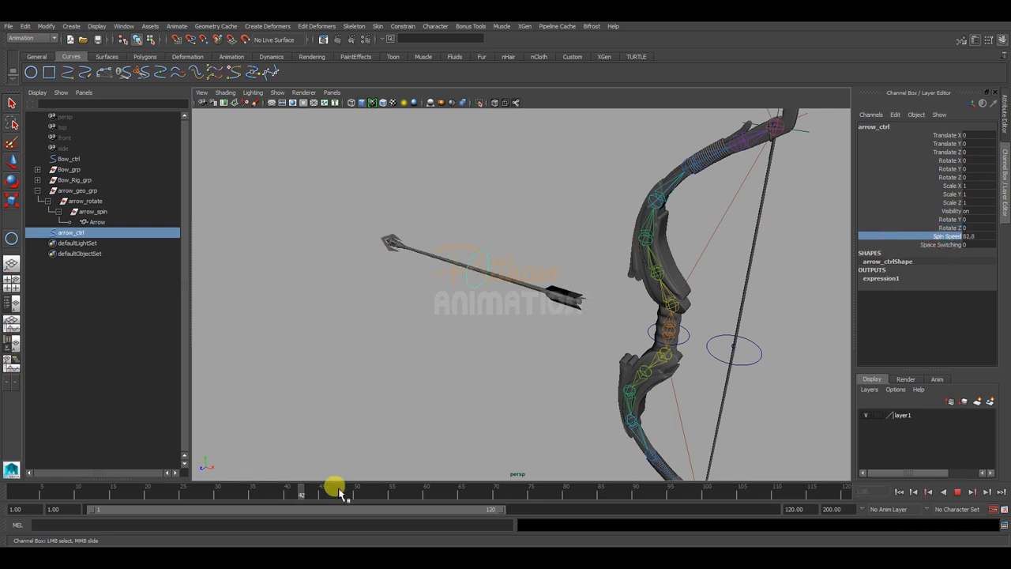
key(alt+shift+v)
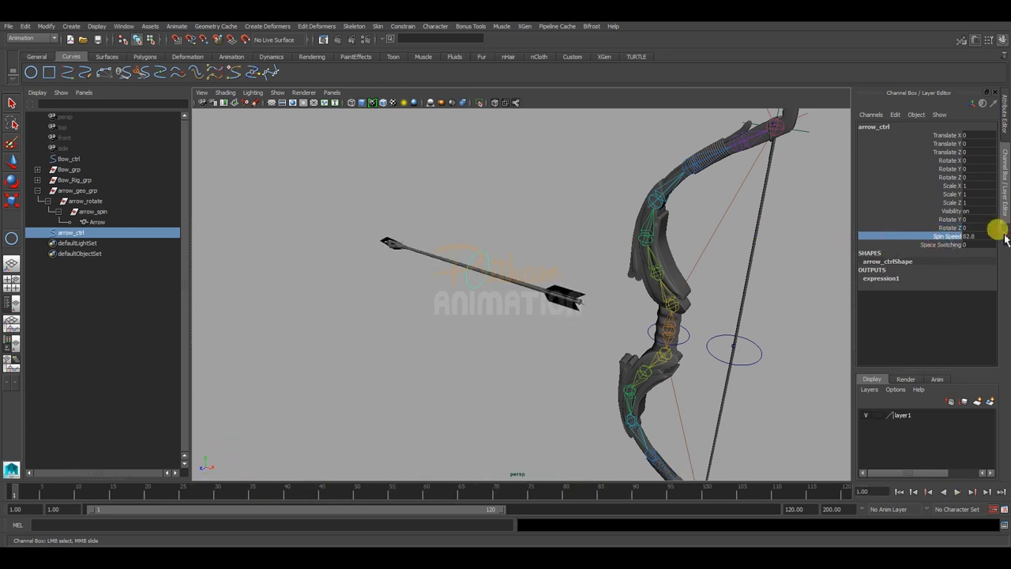
double_click(978, 236)
text(0)
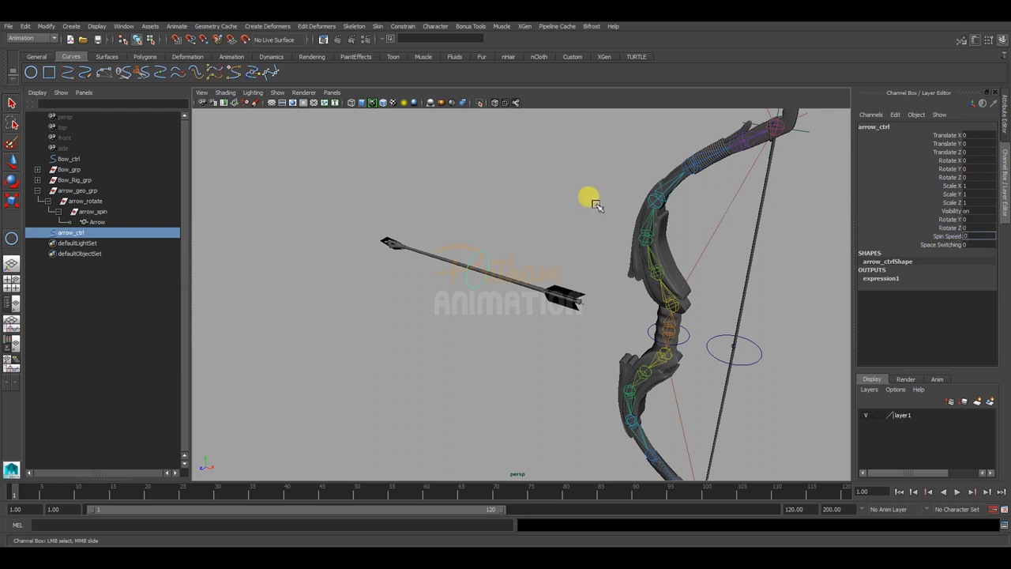
click(562, 210)
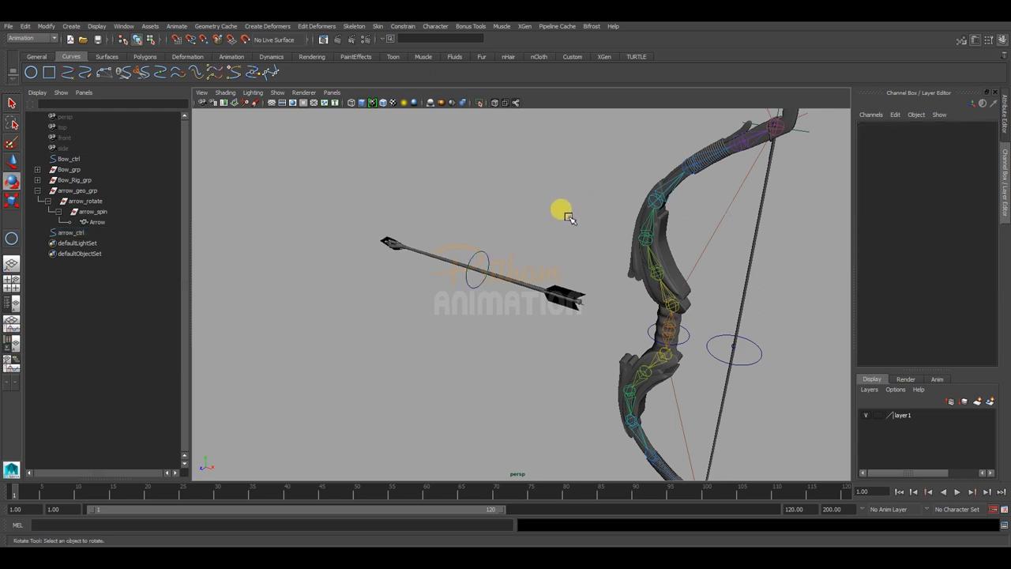
alt+drag(562, 225, 463, 260)
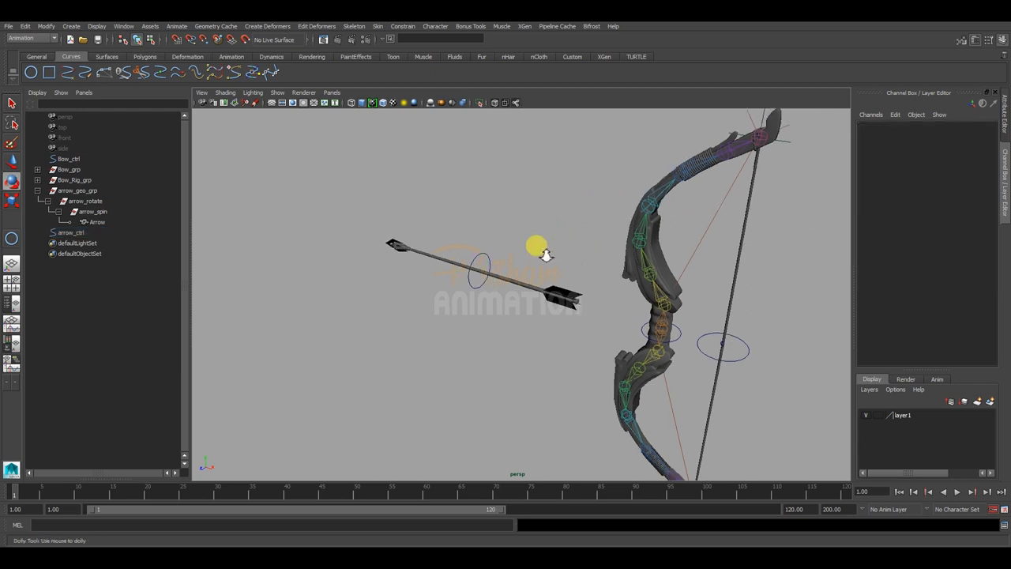
Delete the old SpaceSwitching attribute from arrow_ctrl with Delete Attribute
click(47, 28)
click(79, 177)
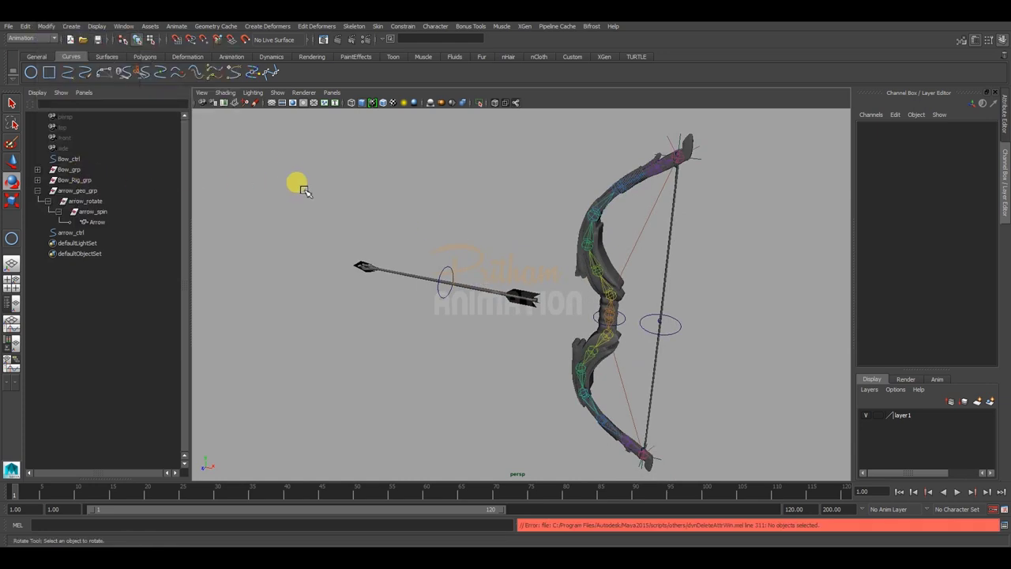
click(446, 272)
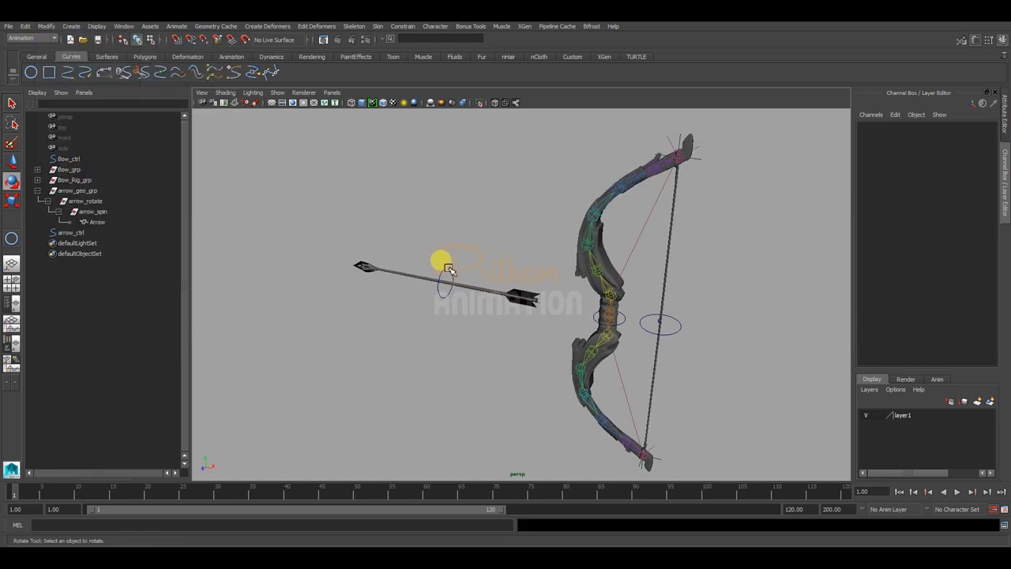
click(448, 269)
click(46, 26)
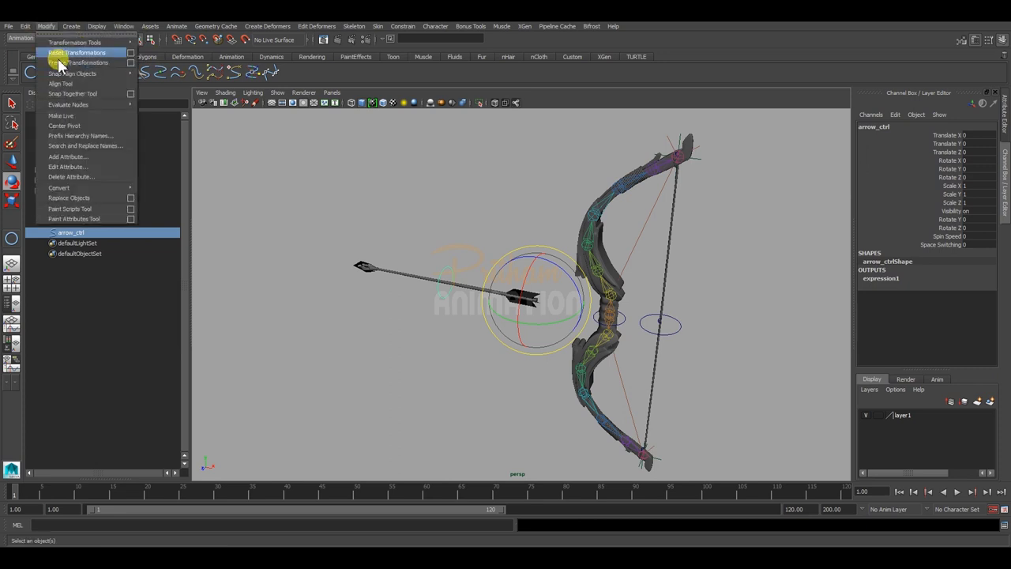
click(87, 176)
click(364, 232)
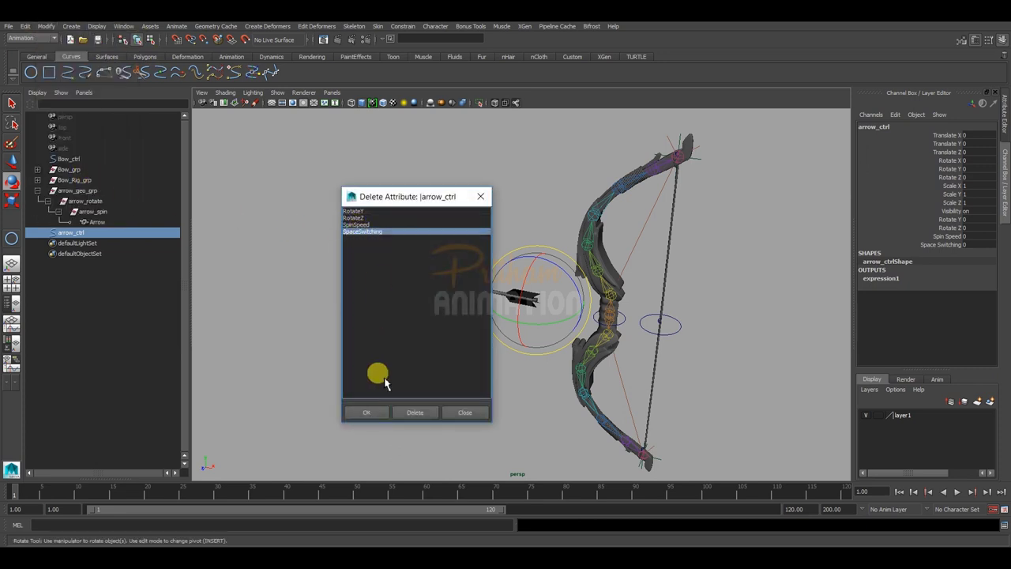
click(410, 412)
click(465, 412)
click(385, 347)
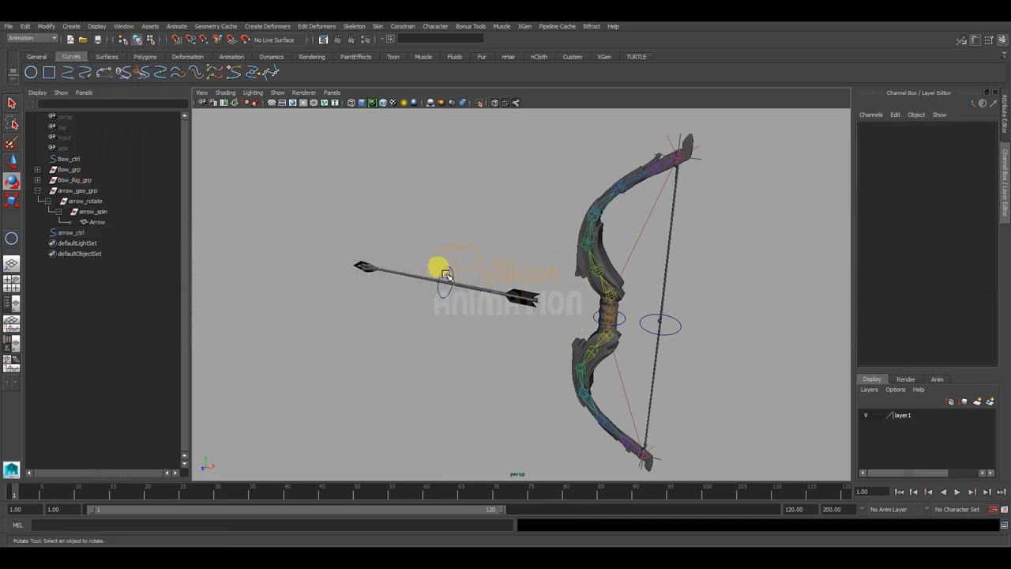
Add a Space Switching enum attribute to arrow_ctrl with options World, Bow and Arrow
click(444, 272)
click(46, 26)
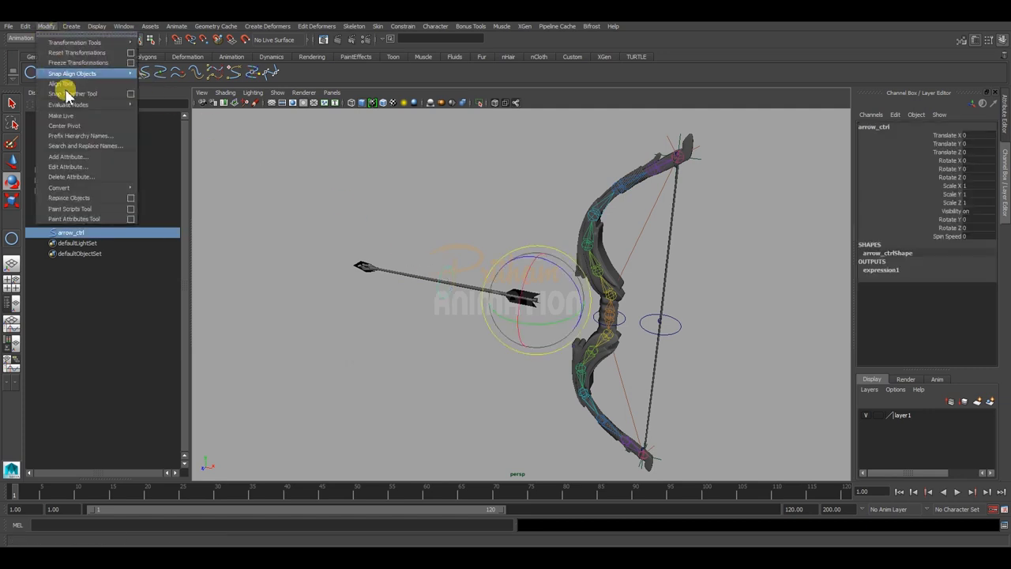
click(98, 161)
text(Space Switching)
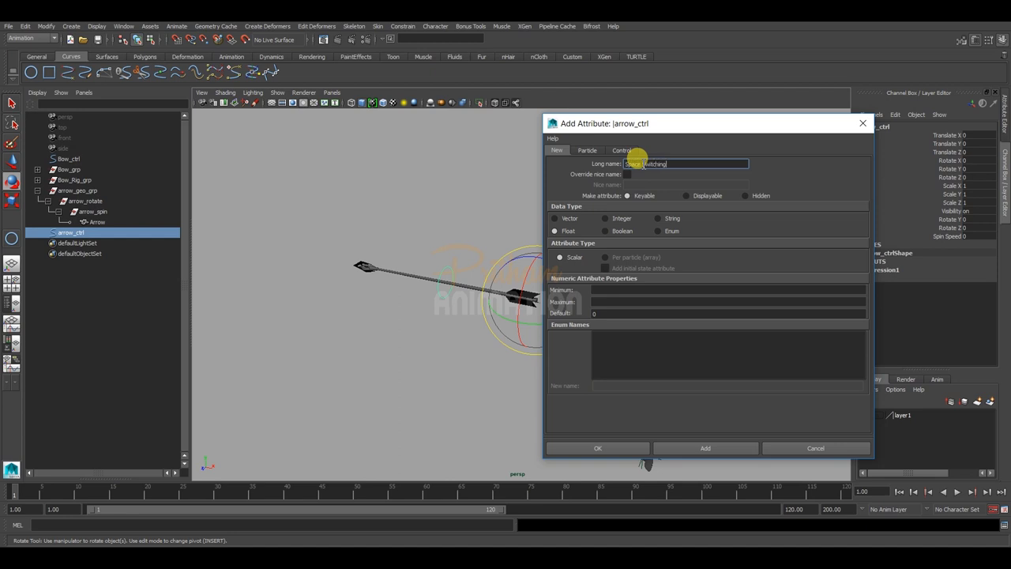
click(668, 231)
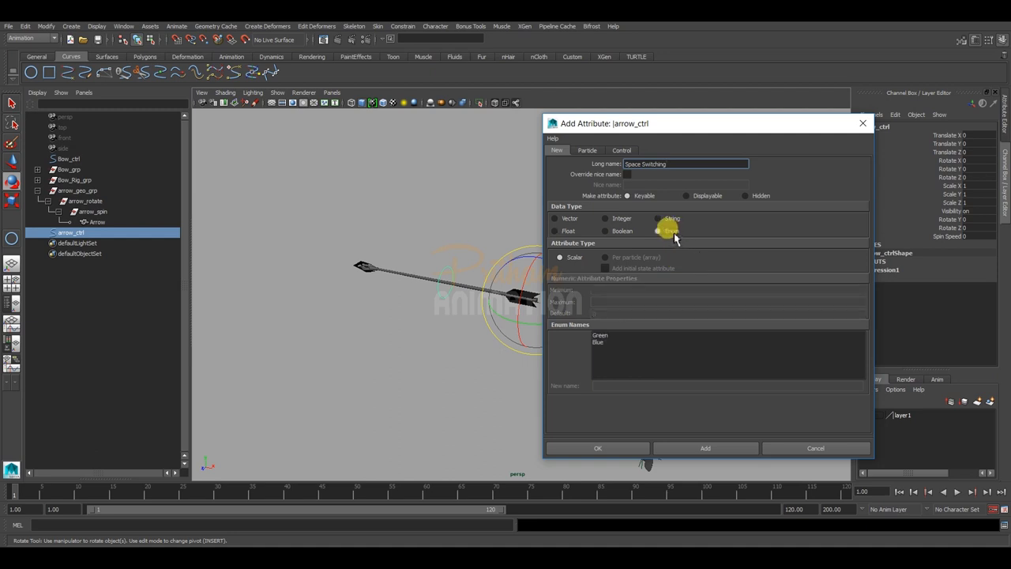
click(614, 336)
text(World)
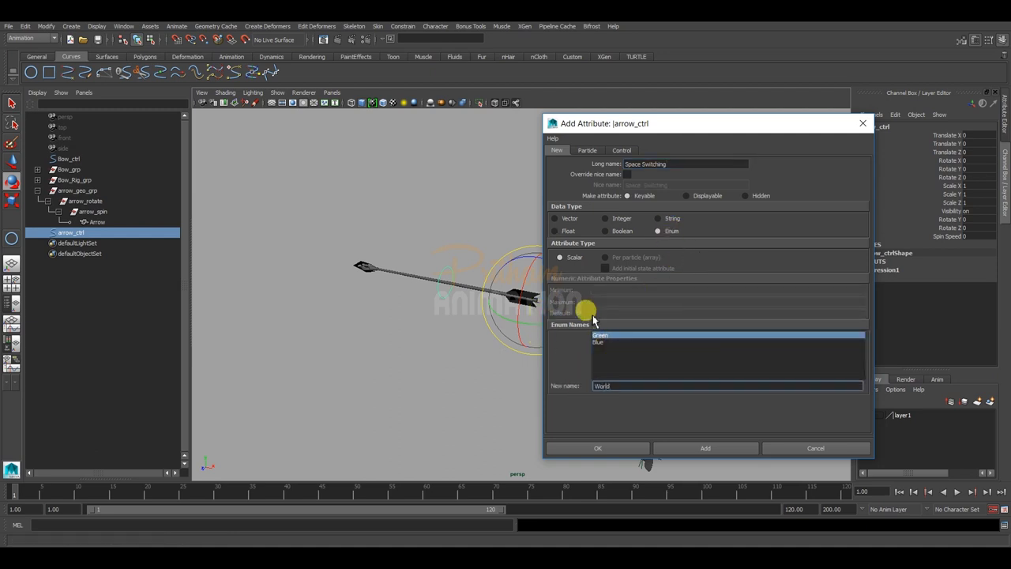
click(598, 342)
text(Bow)
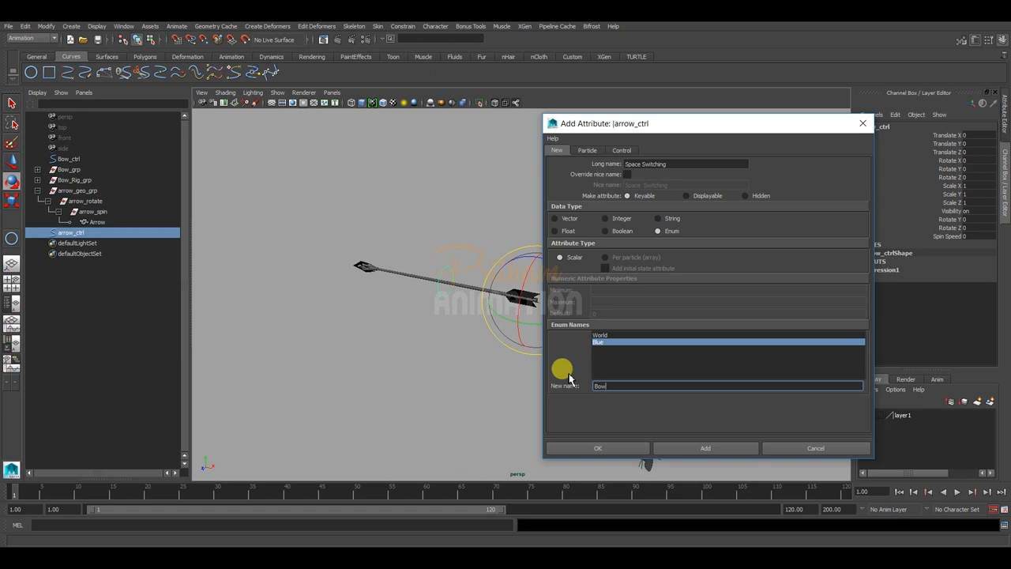
click(599, 348)
click(605, 385)
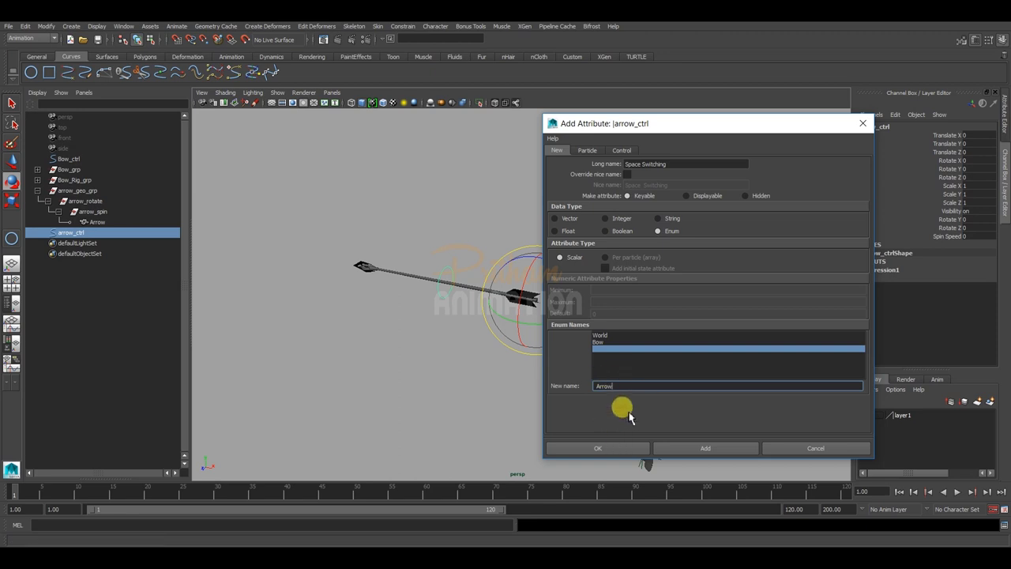
key(Return)
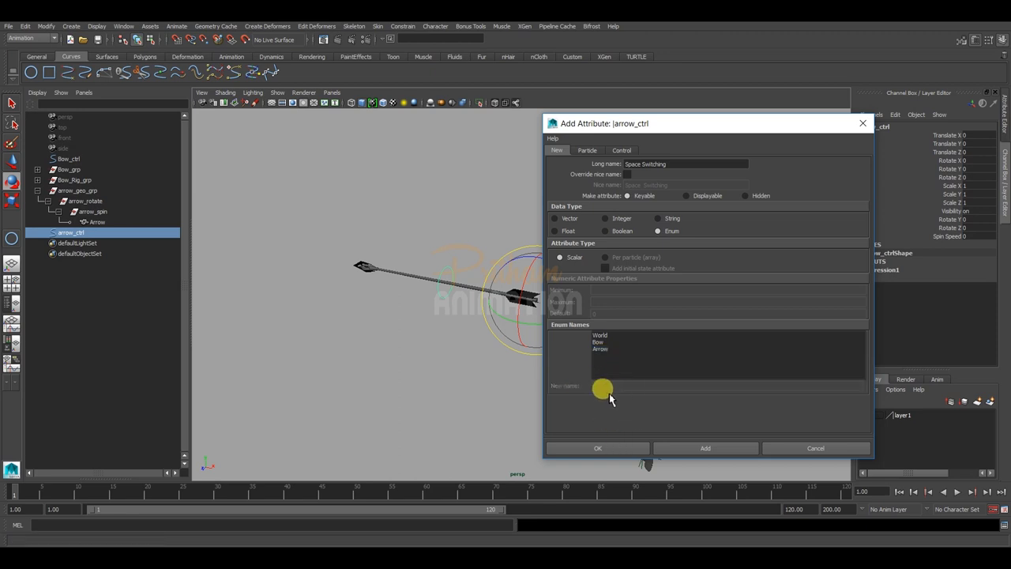
click(715, 448)
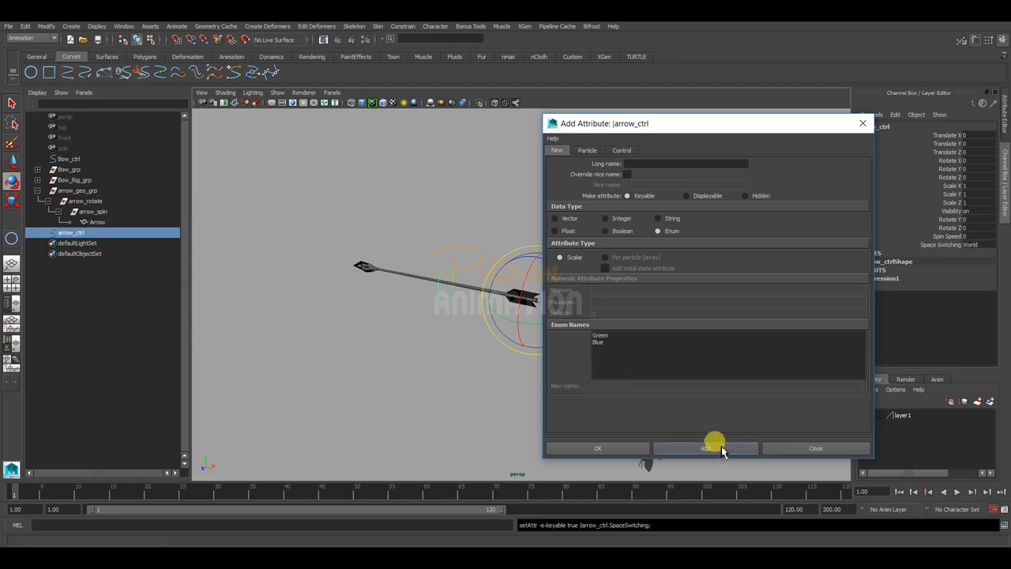
click(814, 448)
Switch Space Switching to Arrow in the Channel Box, then deselect the control
click(978, 245)
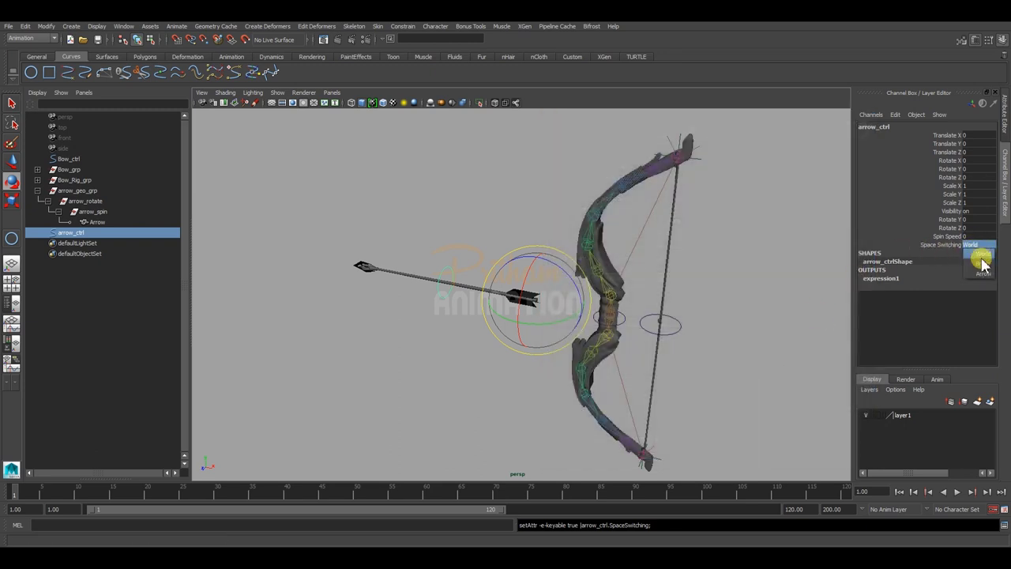
click(983, 272)
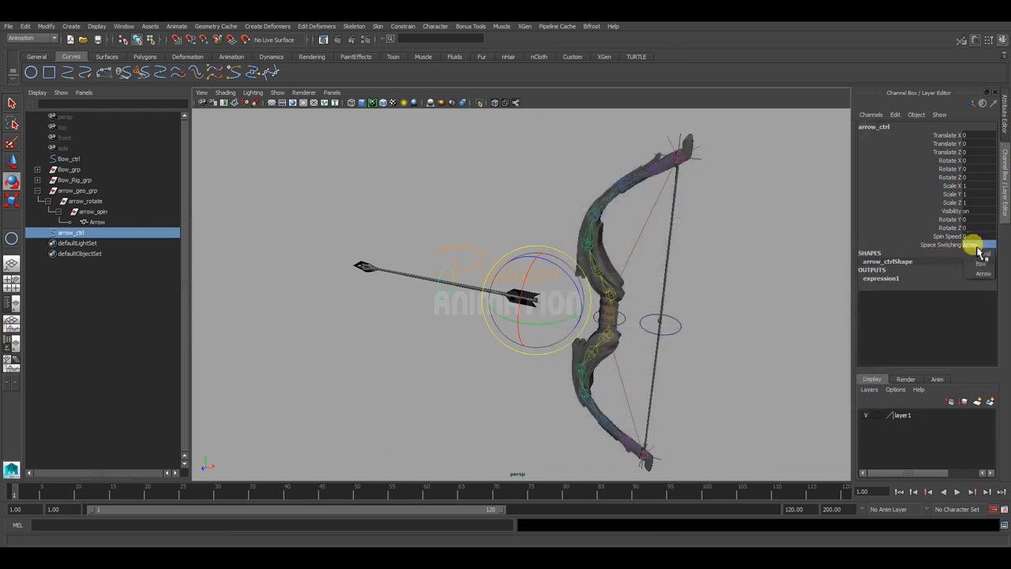
click(979, 254)
click(727, 316)
mouse_move(726, 316)
alt+mouse_down()
mouse_move(519, 356)
mouse_move(545, 371)
mouse_move(537, 361)
mouse_move(555, 351)
alt+mouse_up()
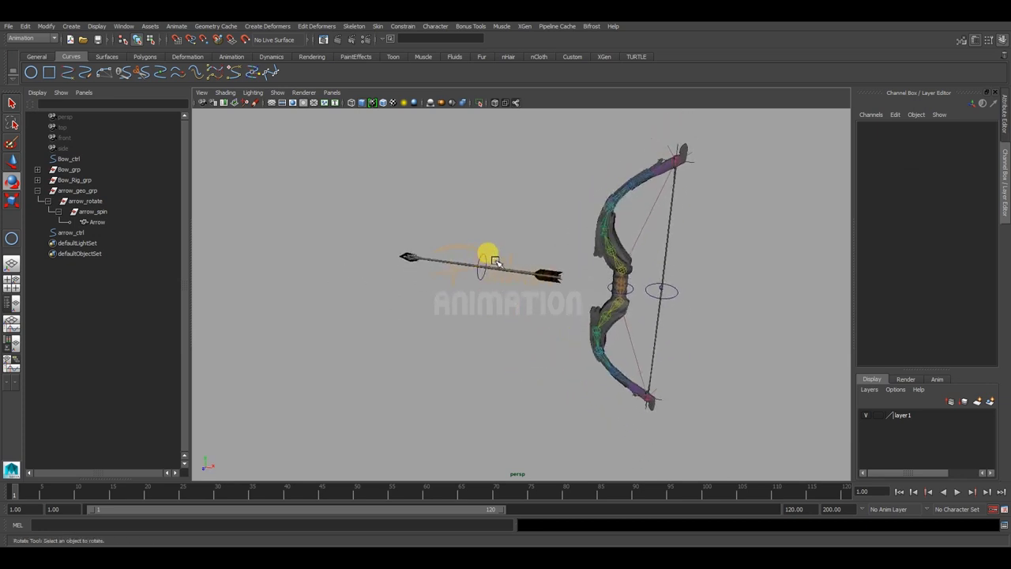
Group arrow_ctrl with Ctrl+G and rename the new group arrow_ctrl_grp
alt+drag(496, 289, 481, 307)
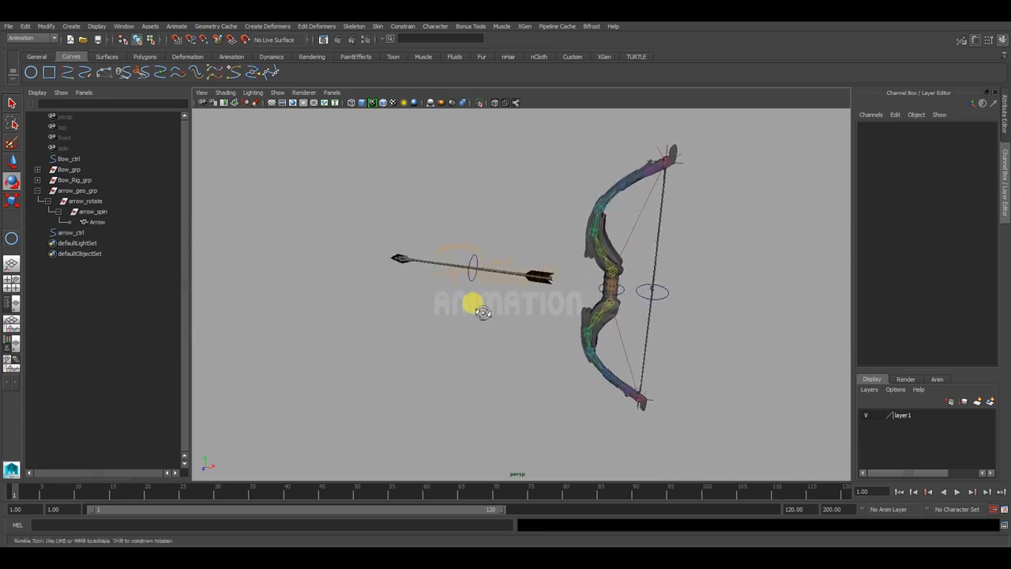
click(37, 191)
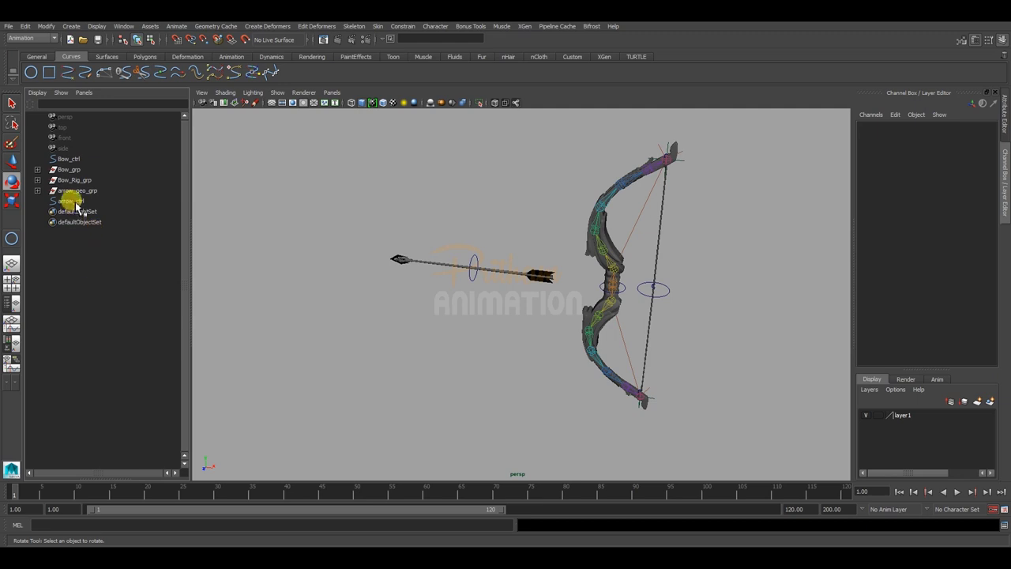
click(71, 201)
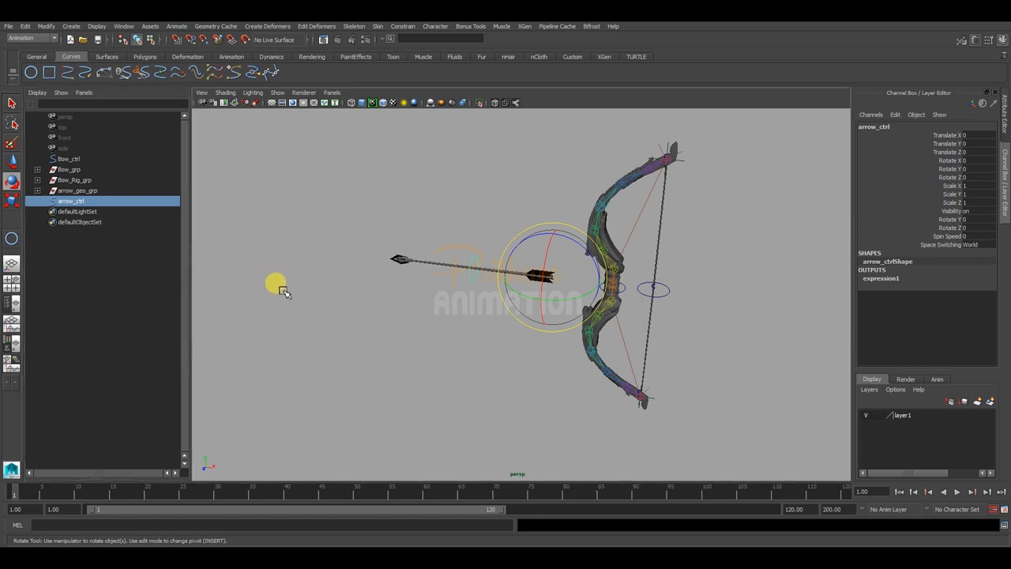
key(ctrl+g)
double_click(74, 202)
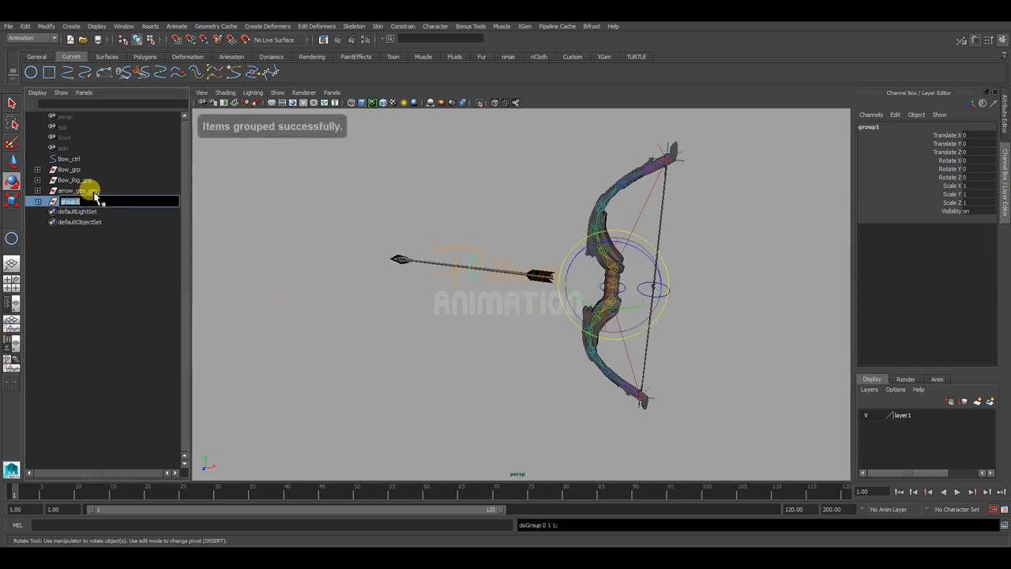
text(arrow_ctrl_g)
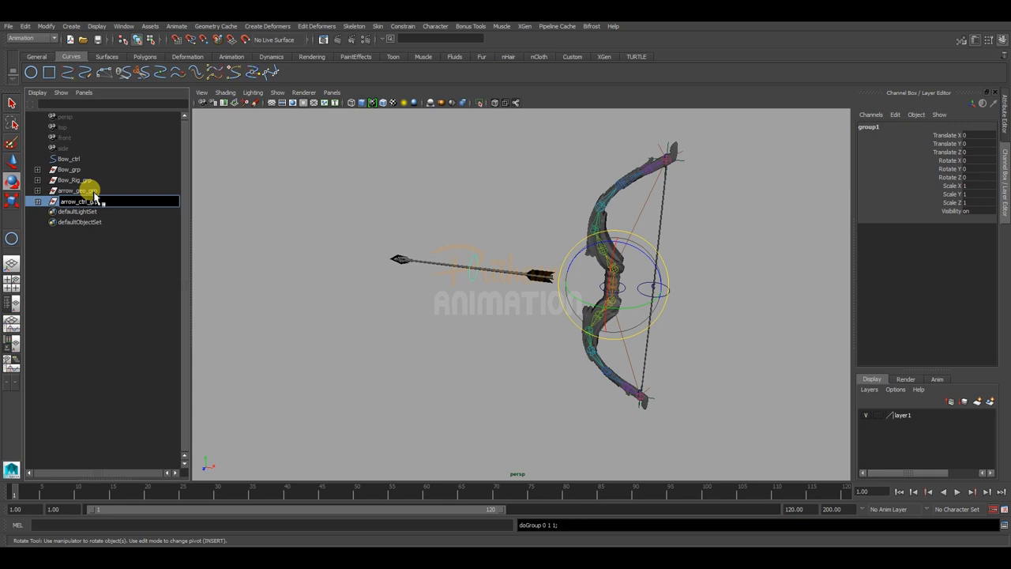
text(rp)
key(Return)
Select arrow_ctrl_grp in the Outliner to adjust its pivot from the Modify menu
alt+drag(485, 234, 497, 230)
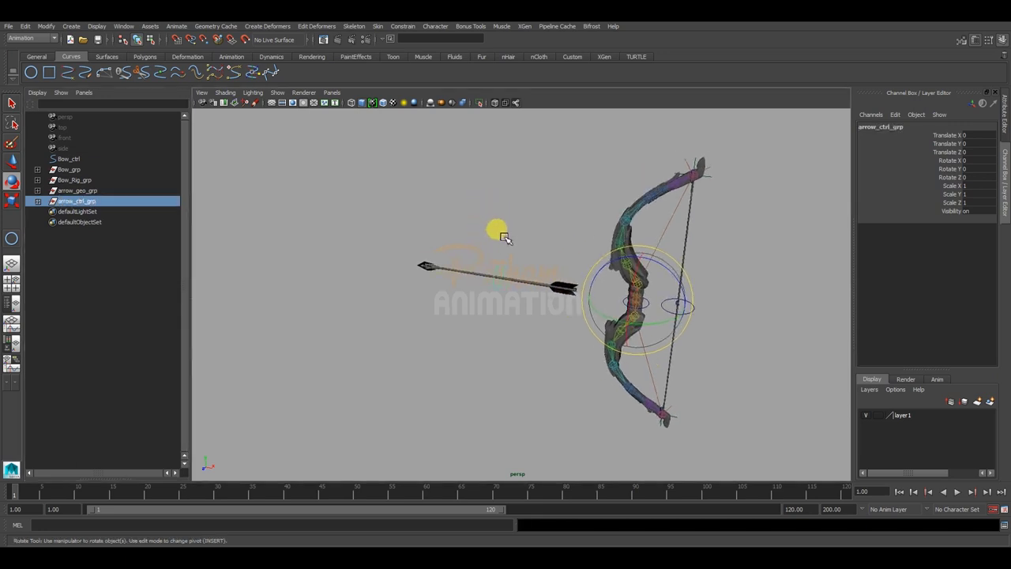
click(142, 237)
click(79, 200)
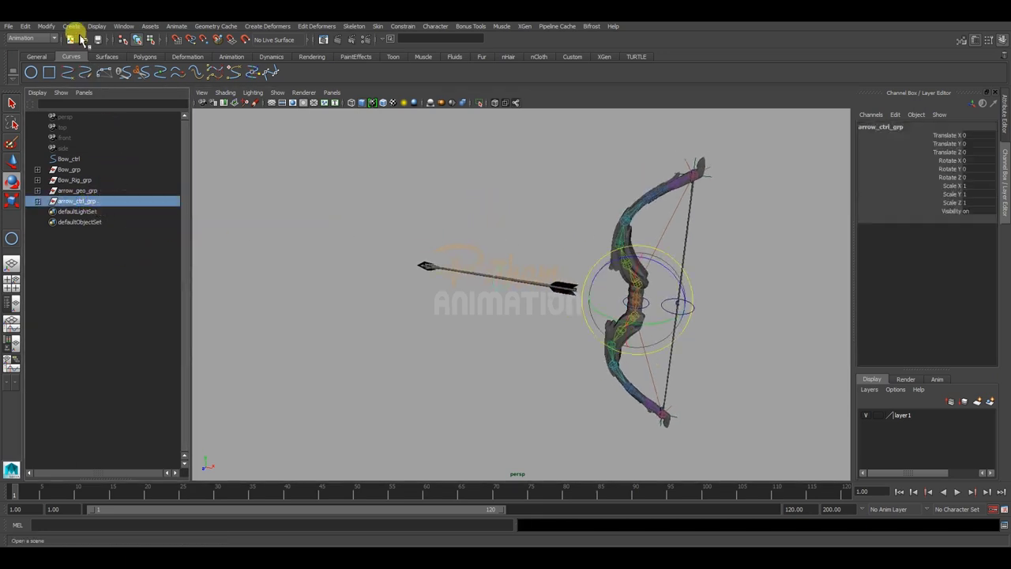
click(46, 26)
Centre arrow_ctrl_grp's pivot on the arrow and switch to the Move tool to inspect it
click(65, 125)
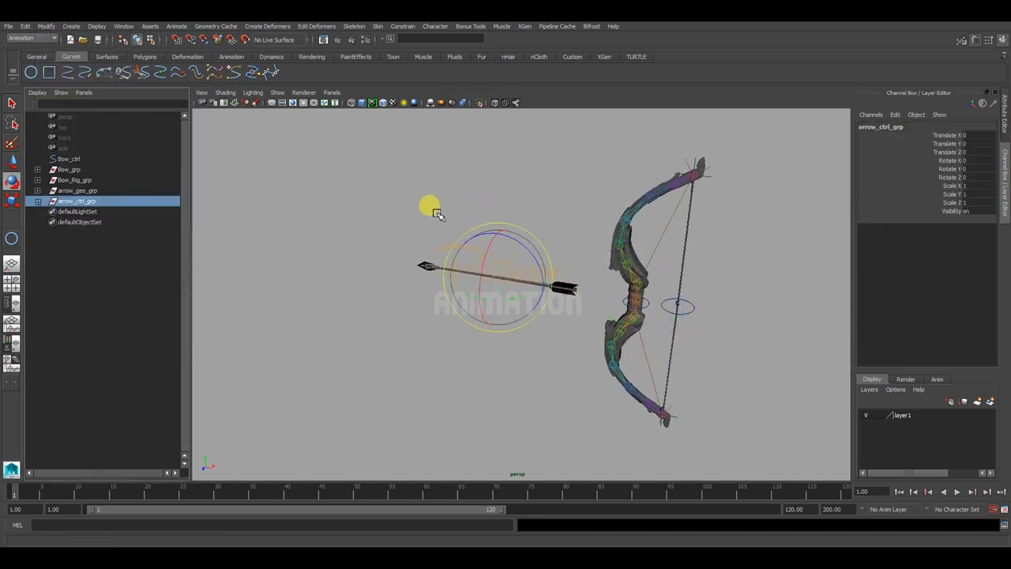
key(w)
mouse_move(544, 221)
alt+mouse_down()
mouse_move(501, 230)
mouse_move(488, 249)
mouse_move(711, 309)
mouse_move(640, 314)
mouse_move(634, 295)
mouse_move(534, 292)
alt+mouse_up()
alt+right_drag(534, 292, 564, 312)
mouse_move(564, 311)
alt+mouse_down()
mouse_move(435, 264)
mouse_move(592, 315)
alt+mouse_up()
alt+right_drag(591, 316, 469, 327)
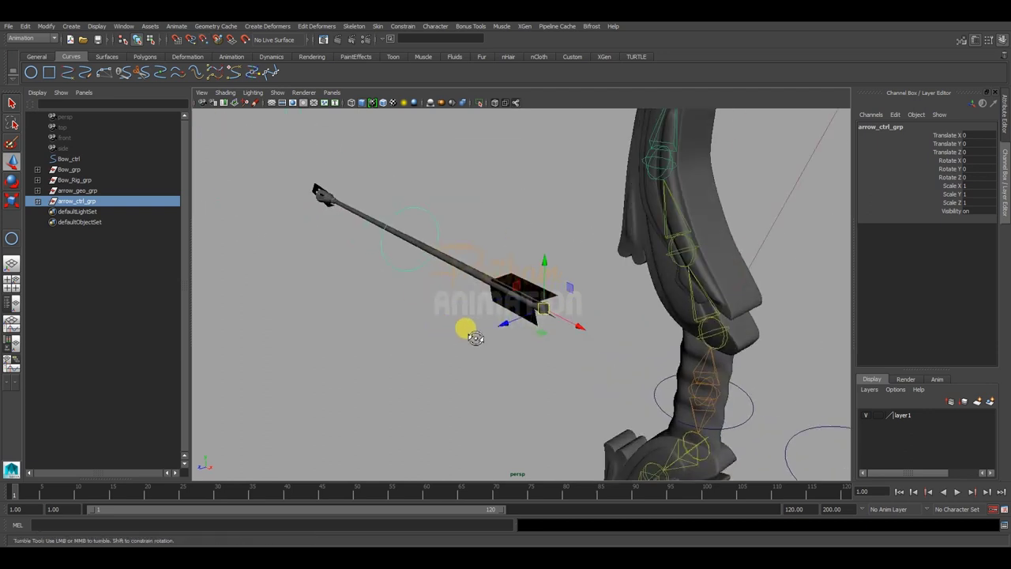
mouse_move(469, 327)
alt+mouse_down()
mouse_move(600, 339)
mouse_move(474, 307)
alt+mouse_up()
click(503, 360)
alt+drag(504, 360, 514, 293)
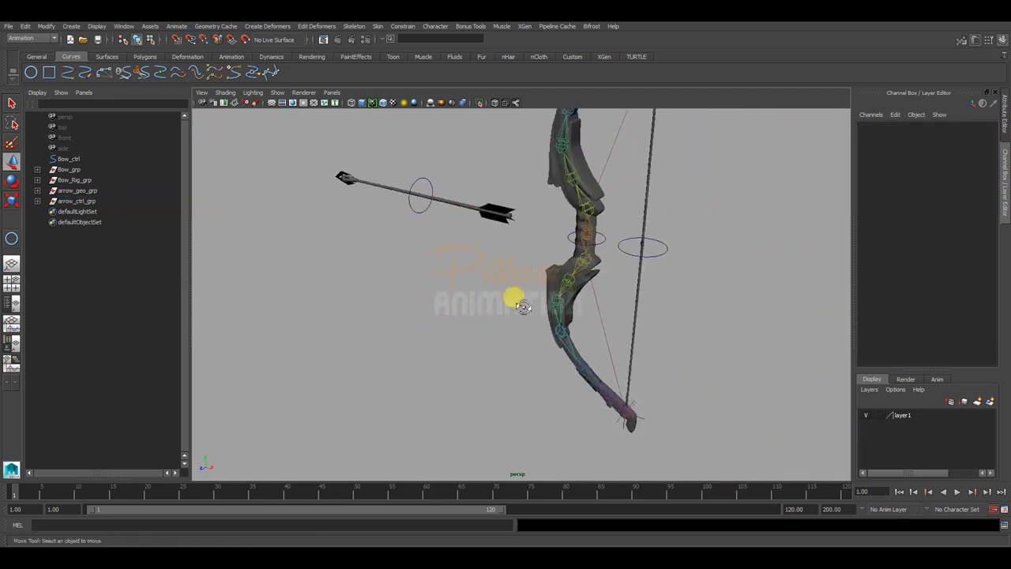
mouse_move(514, 294)
alt+right_down()
mouse_move(494, 284)
mouse_move(490, 336)
alt+right_up()
alt+drag(490, 337, 472, 318)
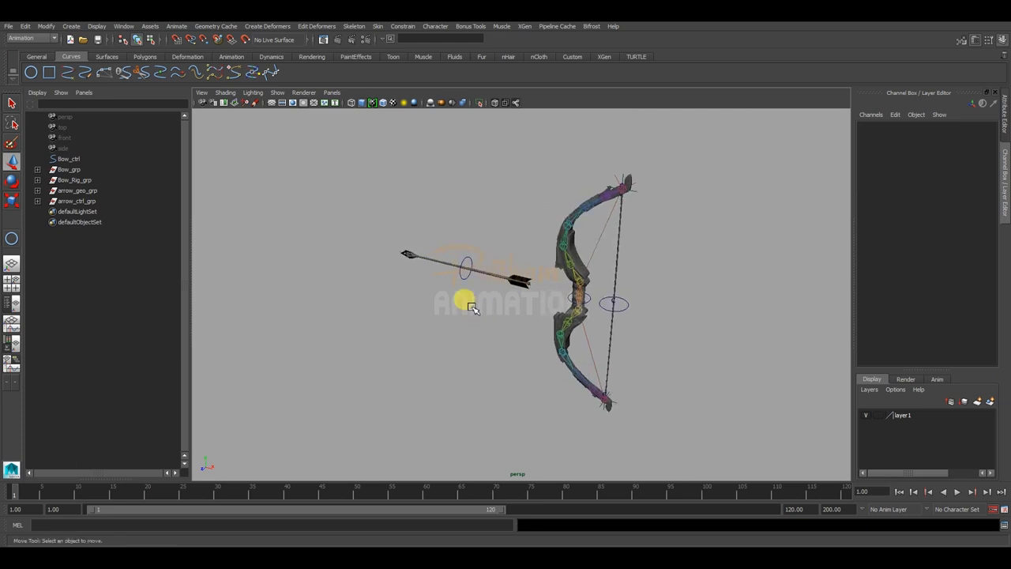
Expand arrow_ctrl_grp, clear the selection and create an empty null1 group as world space
click(37, 200)
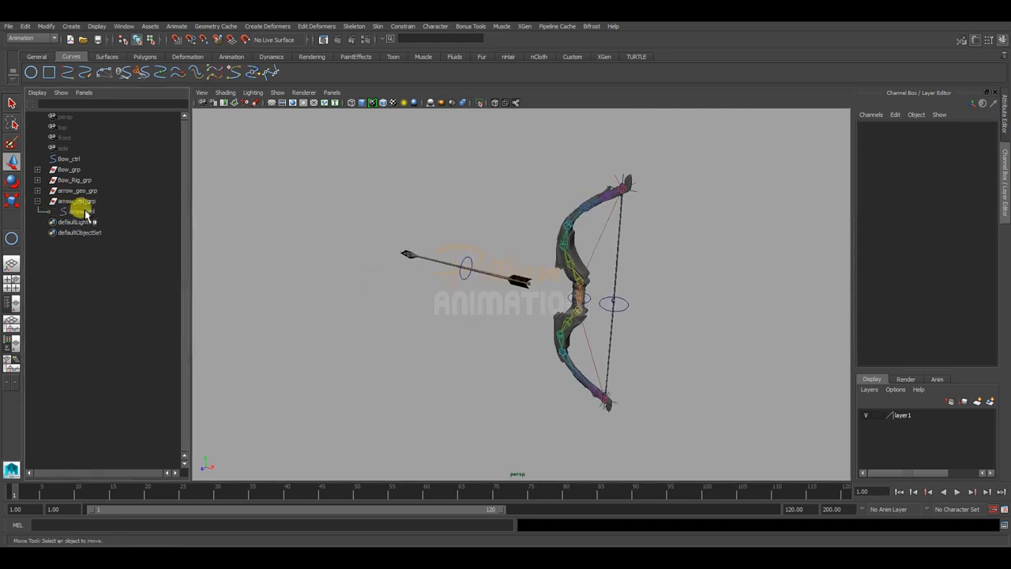
click(76, 201)
click(109, 308)
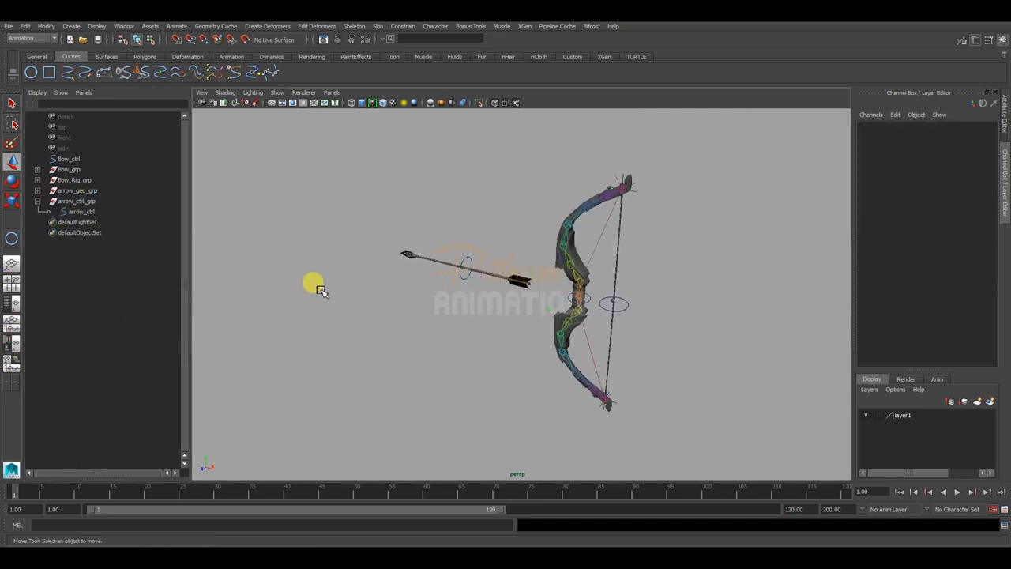
mouse_move(316, 284)
alt+mouse_down()
mouse_move(421, 293)
mouse_move(424, 345)
mouse_move(440, 315)
alt+mouse_up()
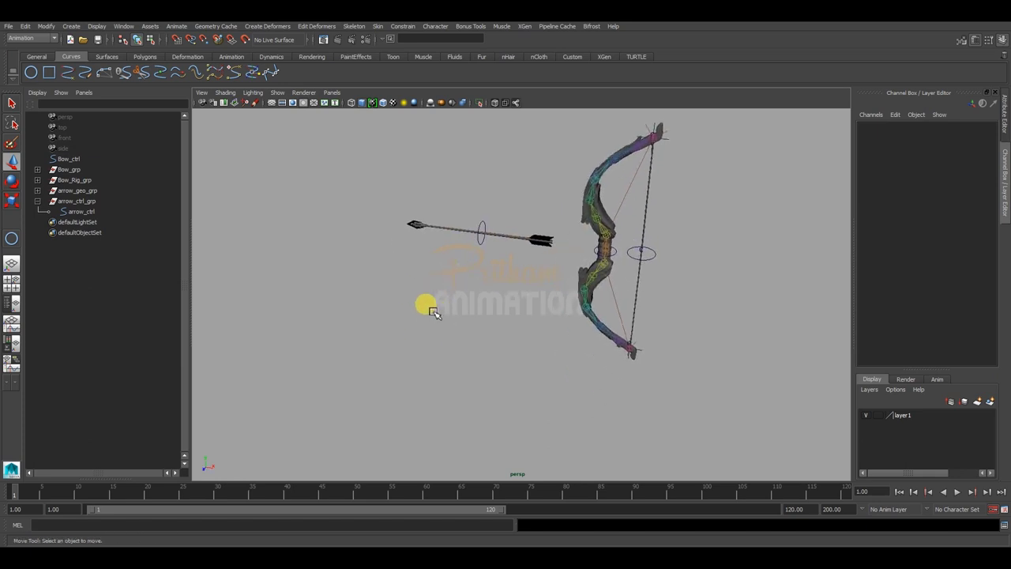
key(ctrl+g)
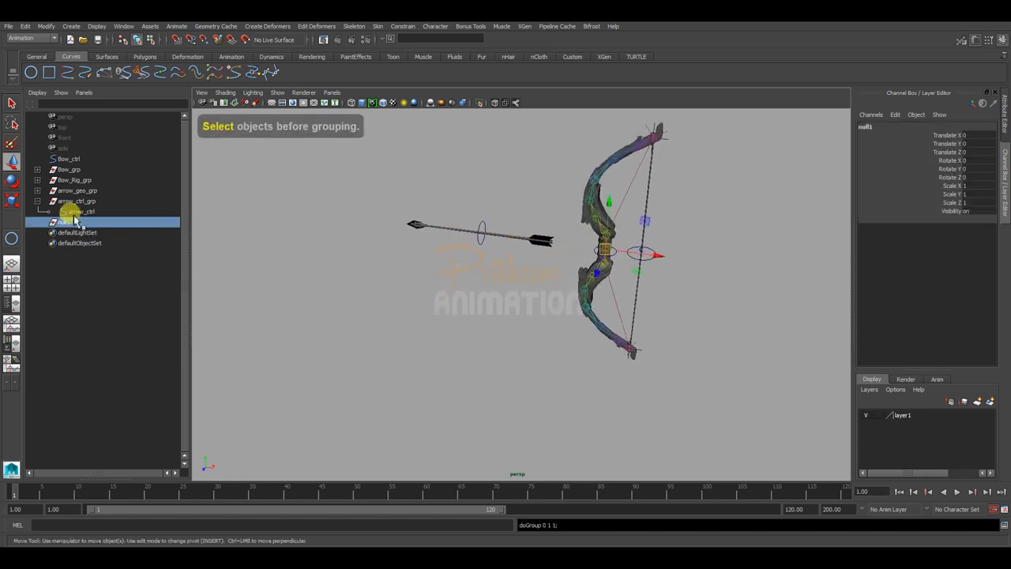
alt+drag(420, 290, 422, 332)
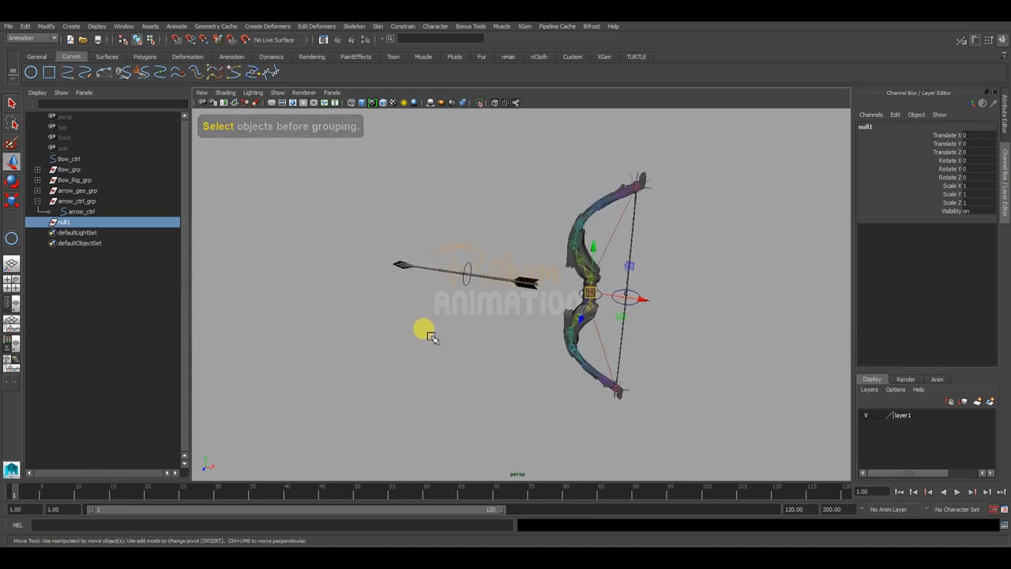
click(426, 323)
alt+right_drag(426, 323, 342, 293)
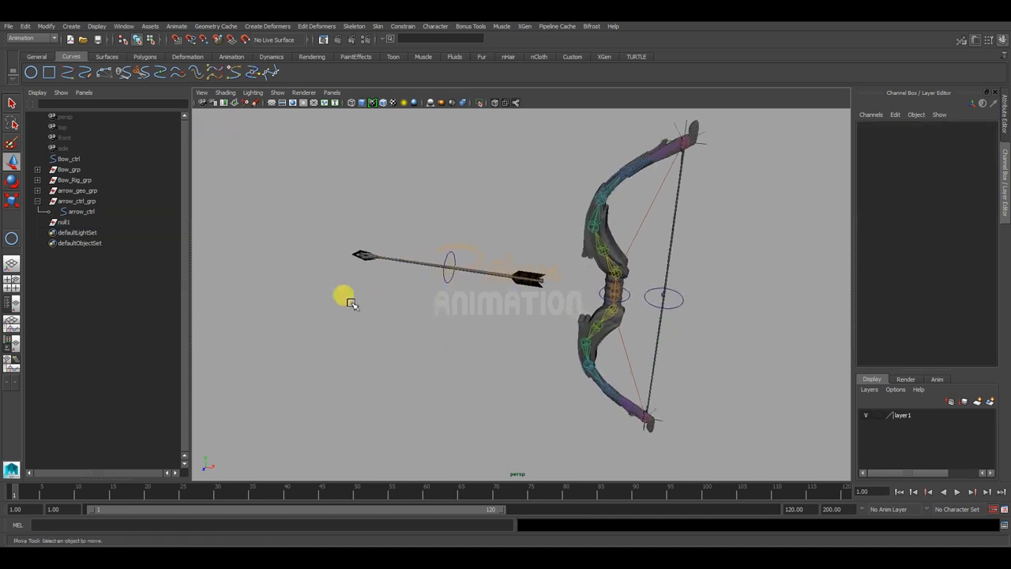
Parent-constrain arrow_ctrl_grp to null1, then clear the selection
click(67, 222)
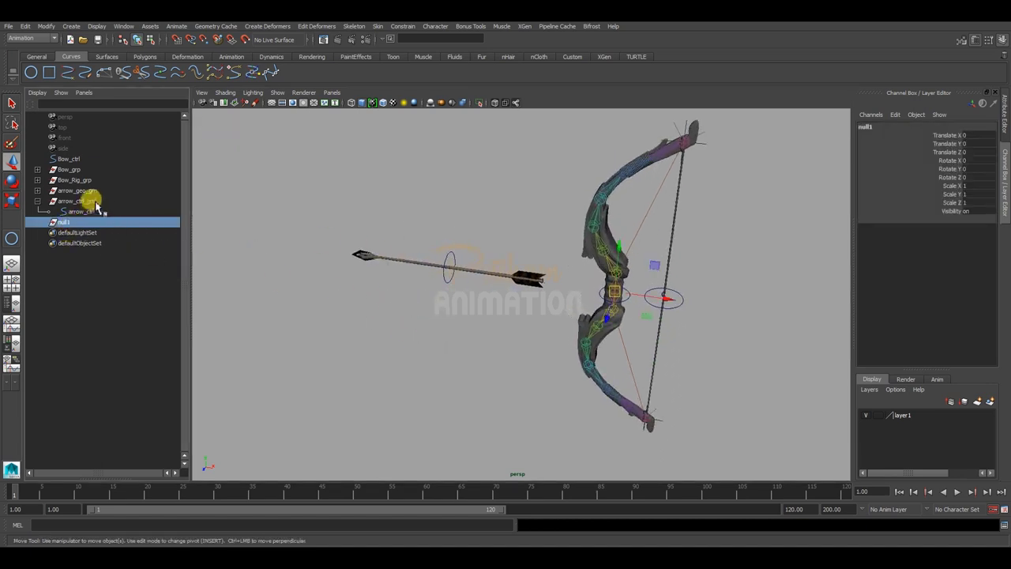
ctrl+click(93, 202)
click(403, 26)
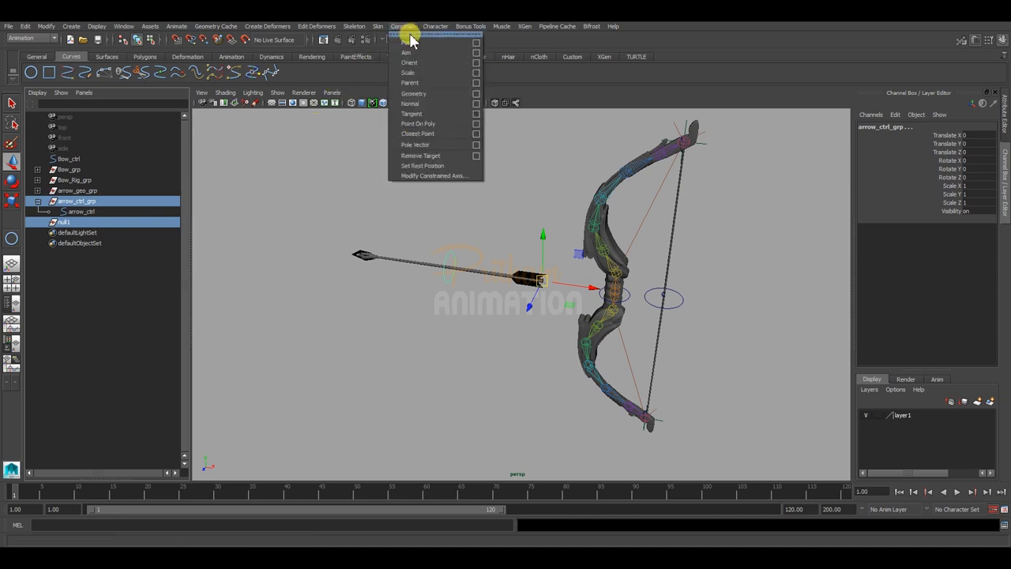
click(428, 87)
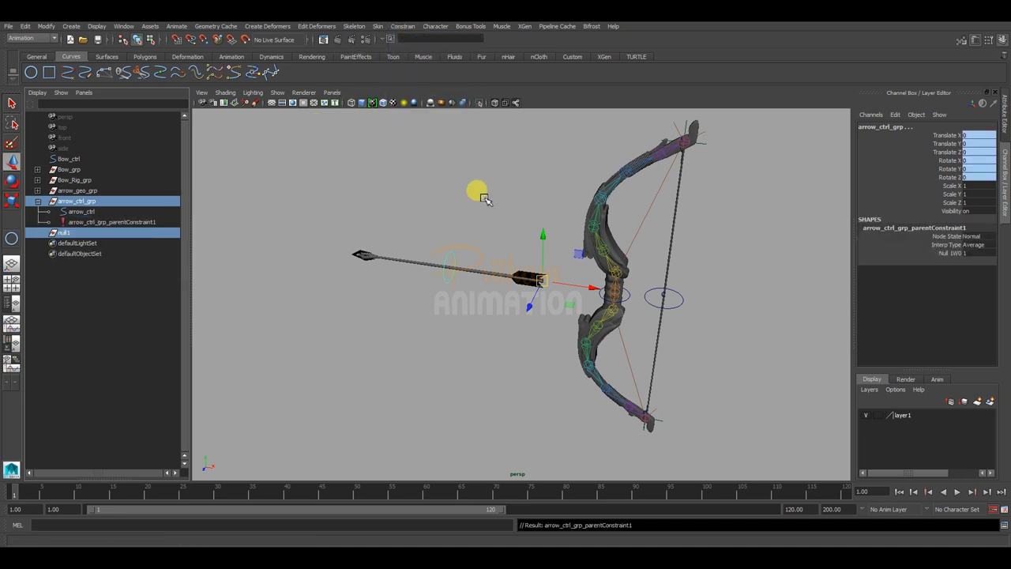
click(501, 229)
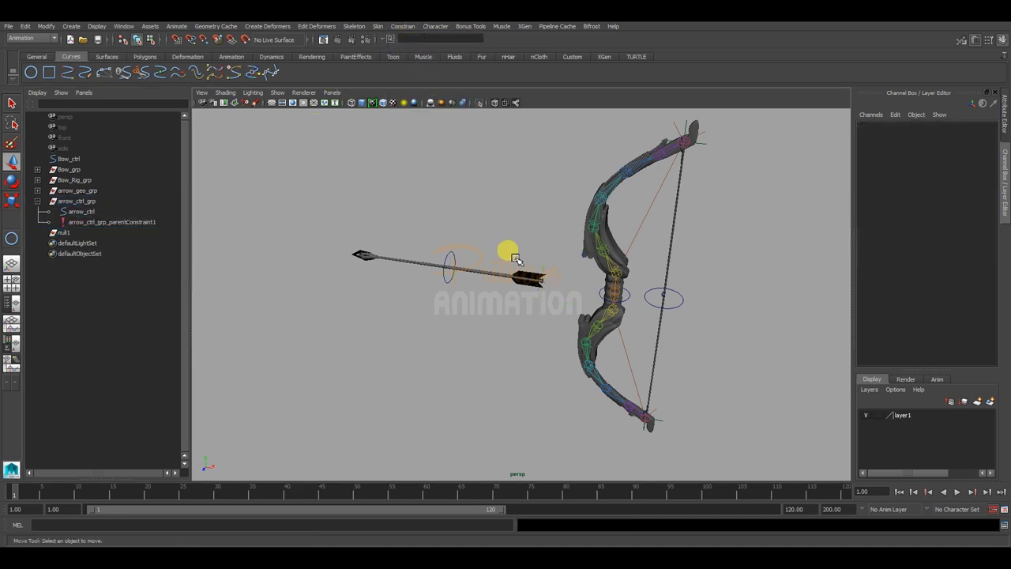
Parent-constrain arrow_ctrl_grp to Bow_ctrl as a second constraint target
click(630, 295)
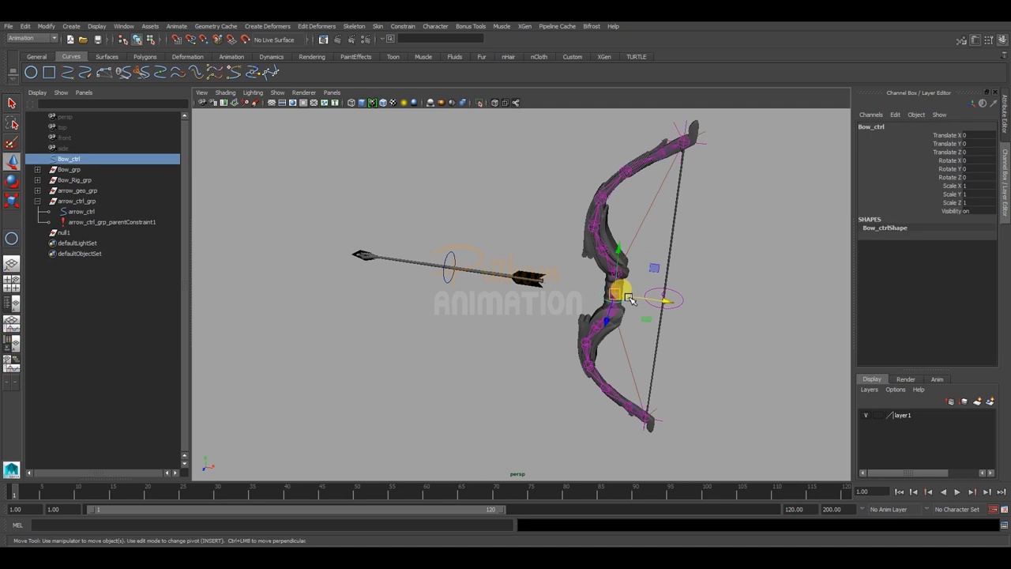
ctrl+click(111, 201)
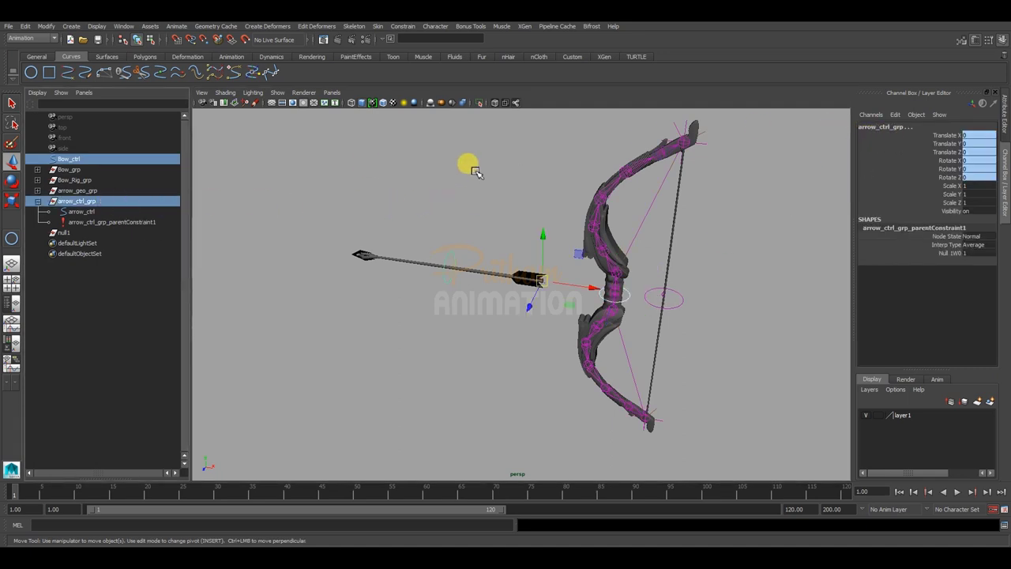
click(404, 26)
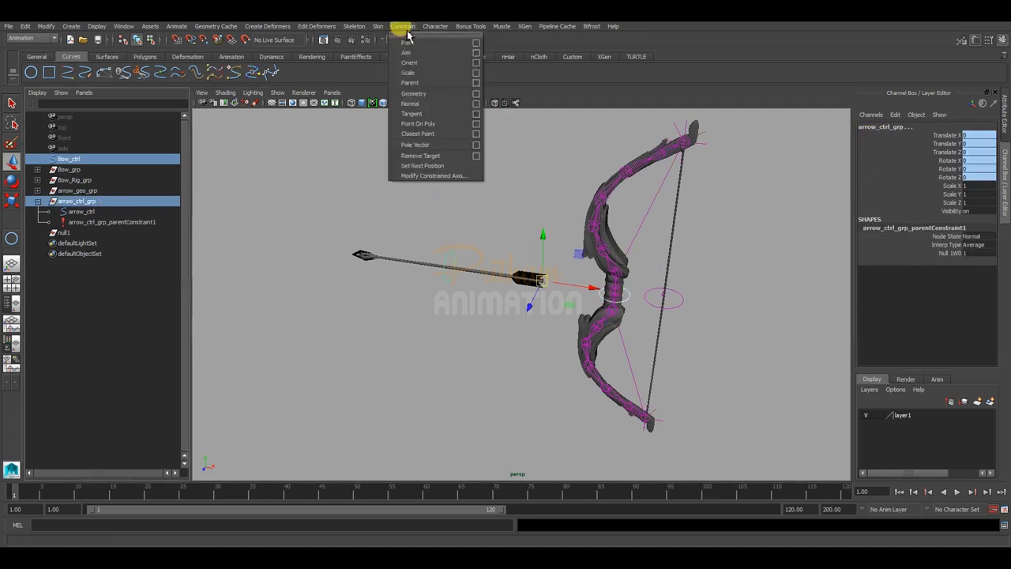
click(427, 84)
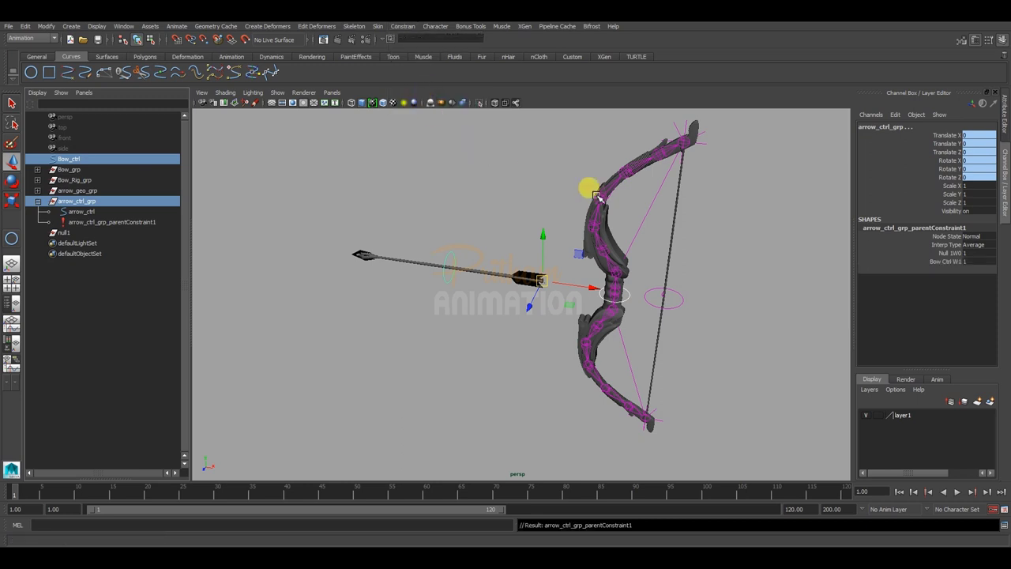
click(728, 271)
Parent-constrain arrow_ctrl_grp to string_ctrl as a third constraint target
click(670, 297)
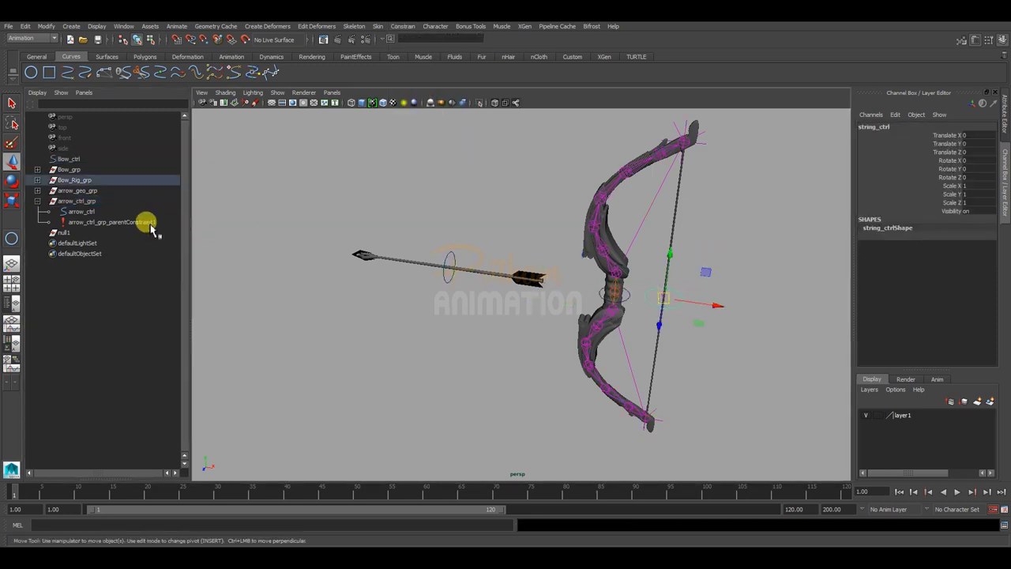
click(103, 201)
click(404, 26)
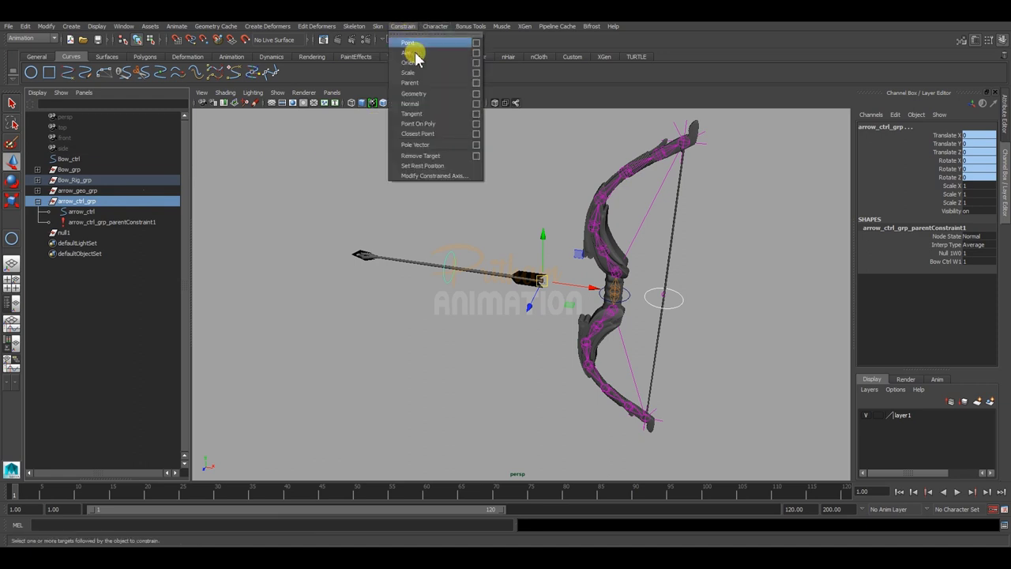
click(422, 83)
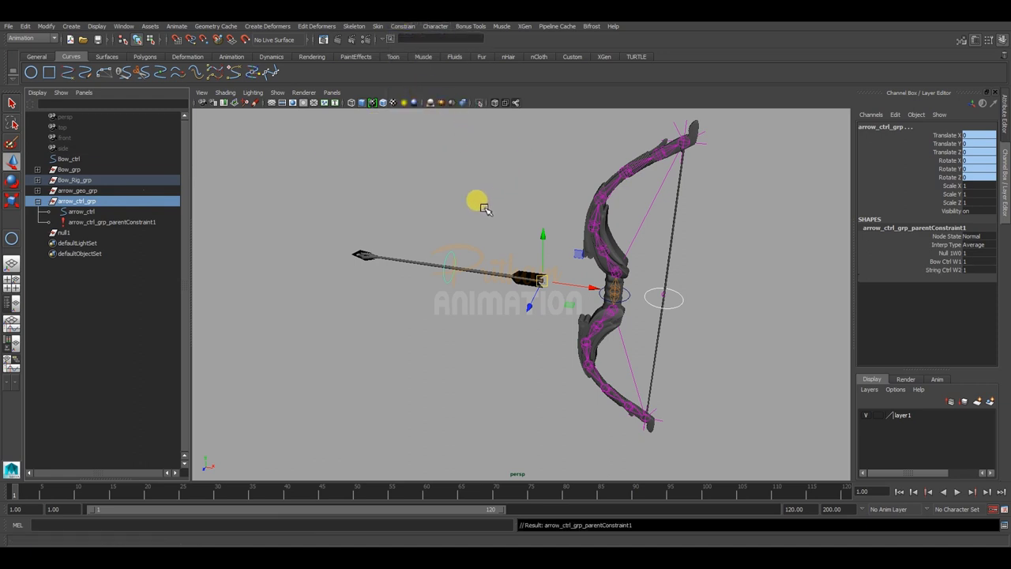
click(478, 203)
alt+drag(474, 198, 440, 253)
click(428, 264)
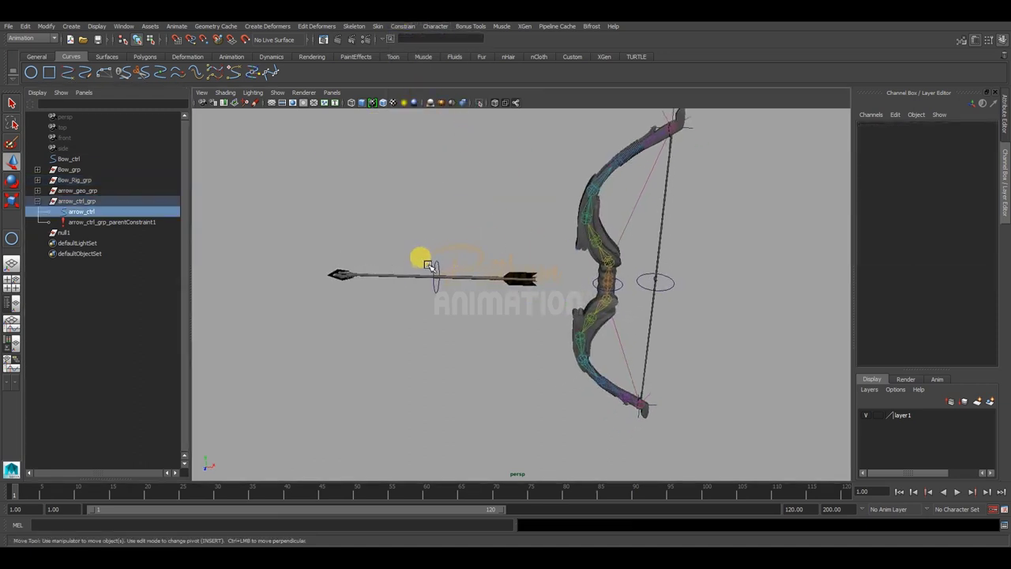
alt+drag(527, 254, 545, 278)
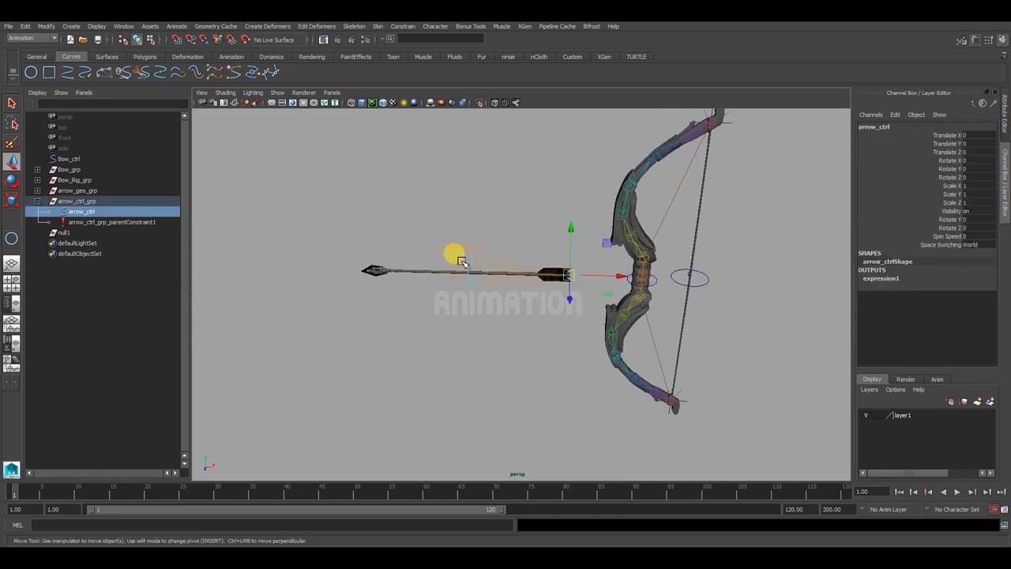
mouse_move(454, 255)
alt+mouse_down()
mouse_move(574, 289)
mouse_move(582, 271)
alt+mouse_up()
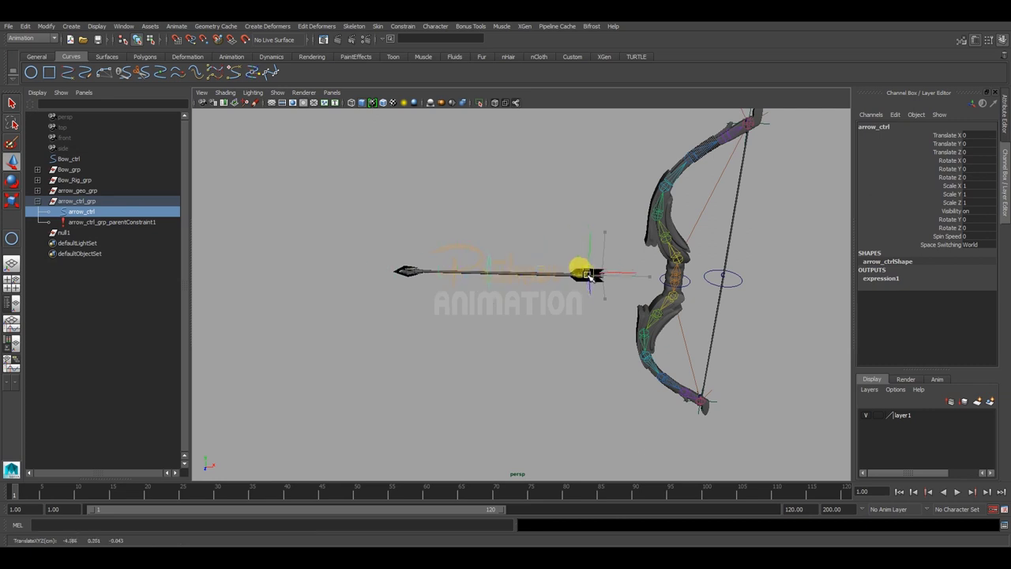
key(ctrl+z)
click(554, 233)
mouse_move(535, 235)
alt+mouse_down()
mouse_move(609, 267)
mouse_move(541, 228)
alt+mouse_up()
click(527, 241)
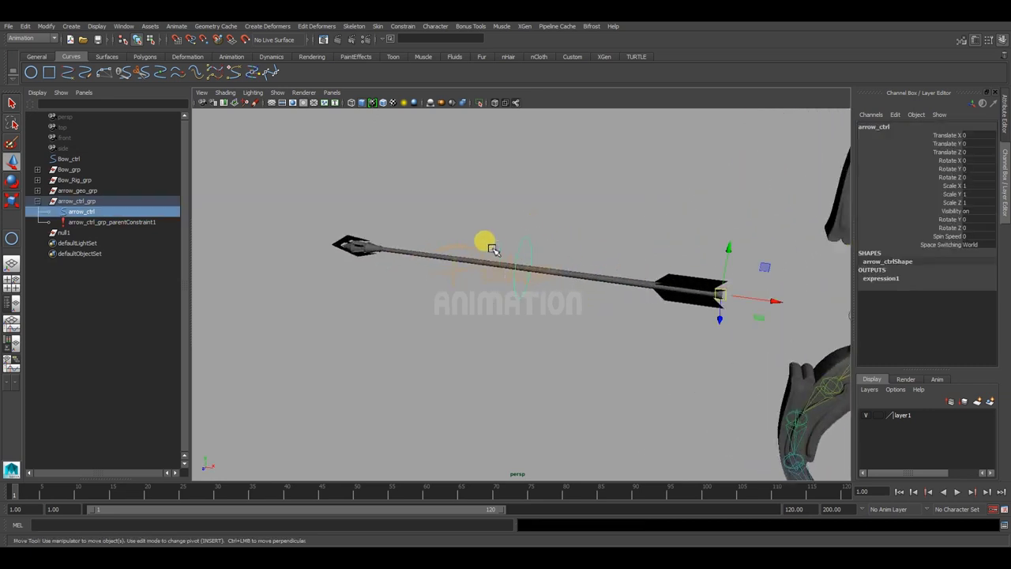
alt+drag(491, 248, 442, 210)
click(442, 210)
Parent-constrain arrow_geo_grp to arrow_ctrl from the Outliner selection
click(85, 201)
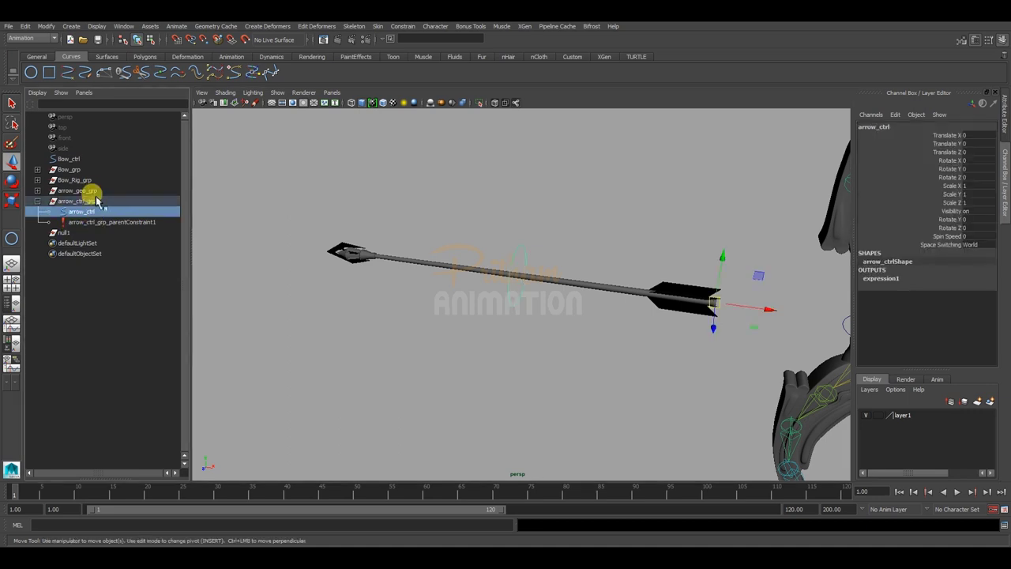
click(87, 190)
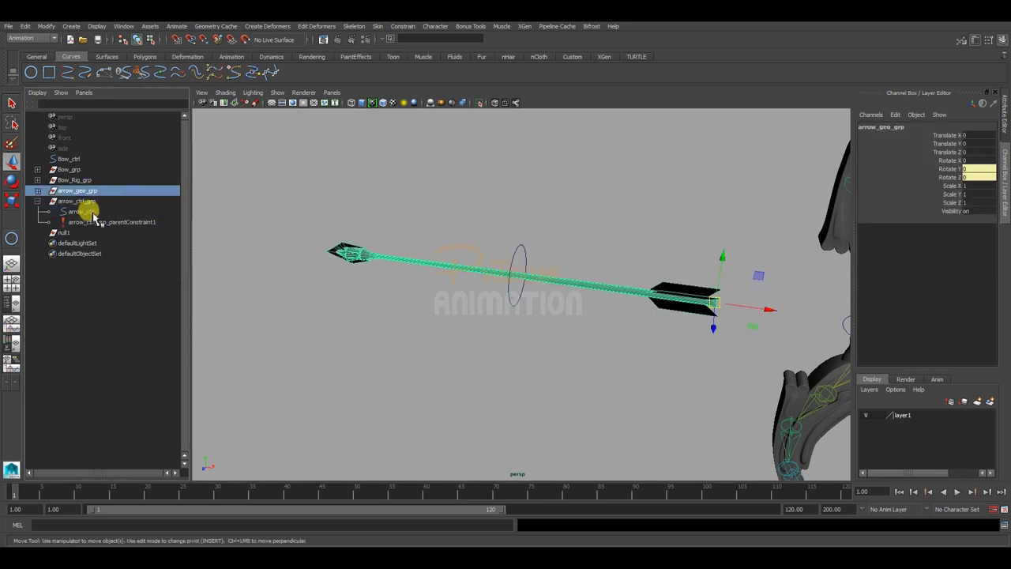
click(95, 213)
ctrl+click(93, 191)
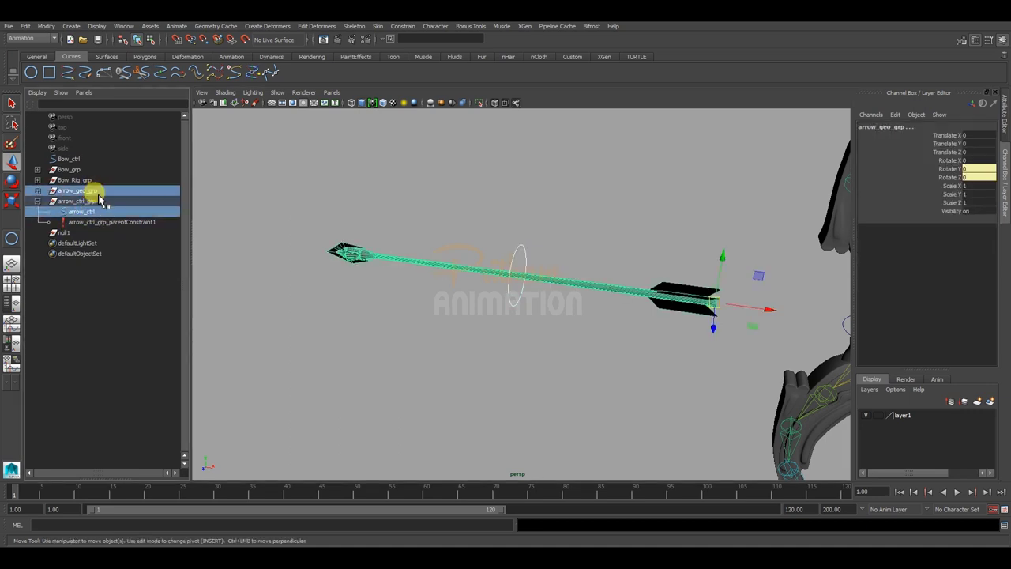
click(403, 26)
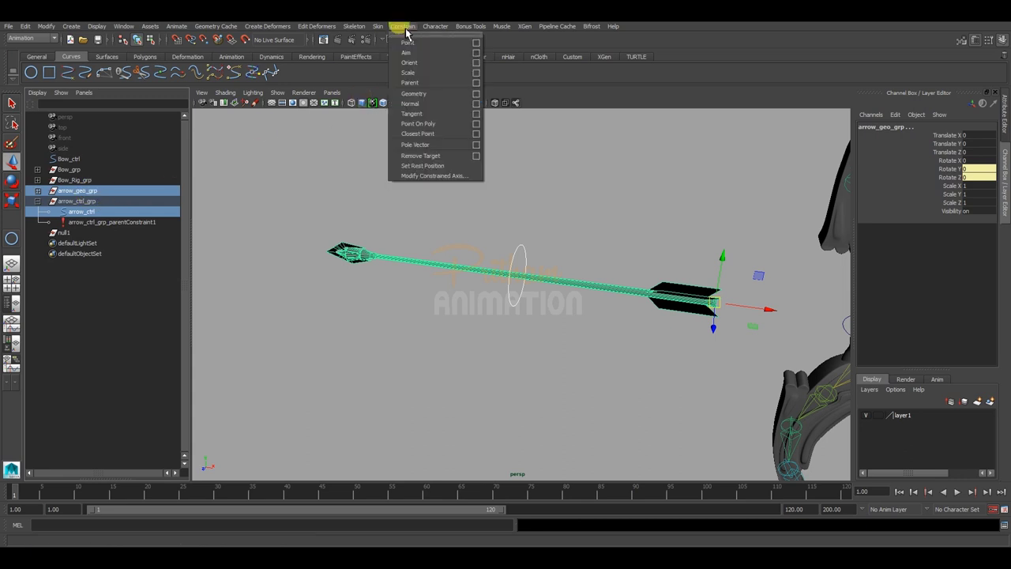
click(422, 82)
click(564, 199)
Slide arrow_ctrl along its axis to check the geometry follows, then undo the move
click(524, 245)
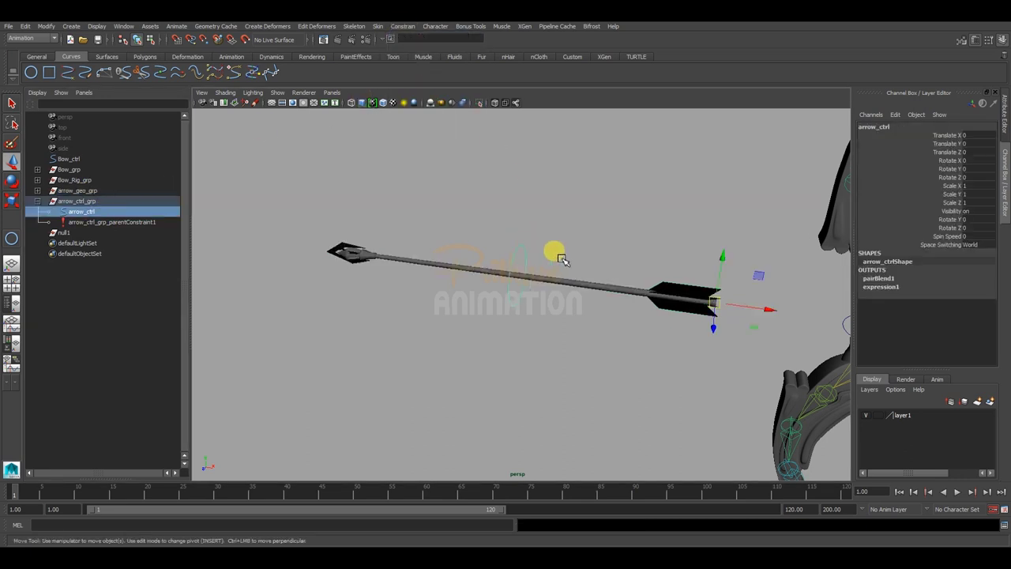
alt+right_drag(673, 291, 531, 272)
mouse_move(532, 273)
mouse_down()
mouse_move(605, 287)
mouse_move(526, 276)
mouse_move(591, 291)
mouse_move(615, 315)
mouse_move(639, 305)
mouse_move(544, 295)
mouse_move(616, 275)
mouse_move(709, 289)
mouse_move(668, 248)
mouse_move(564, 271)
mouse_move(628, 327)
mouse_move(666, 298)
mouse_move(554, 286)
mouse_move(587, 269)
mouse_move(557, 296)
mouse_move(545, 266)
mouse_move(508, 267)
mouse_up()
key(ctrl+z)
Set arrow_ctrl's Space Switching to Bow and nudge the arrow to test it
click(505, 269)
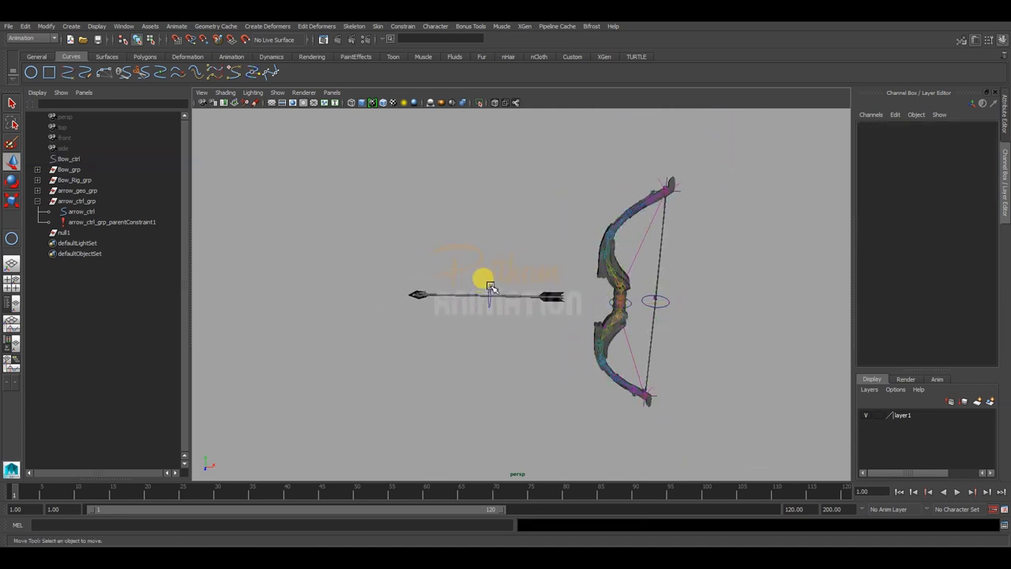
click(510, 294)
scroll(510, 294, up, 1)
click(979, 228)
mouse_move(980, 246)
mouse_down()
mouse_move(985, 276)
mouse_move(983, 267)
mouse_up()
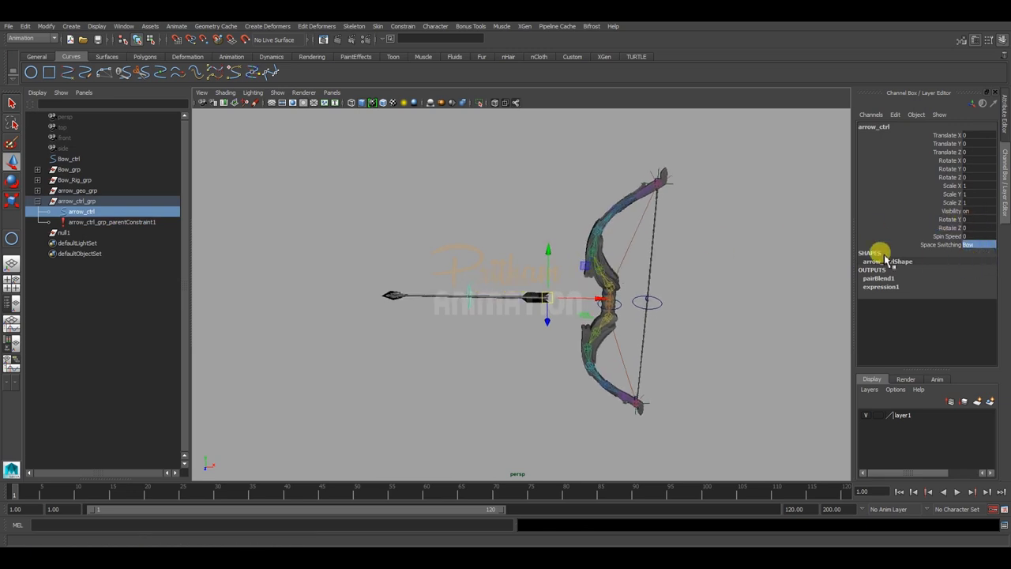
click(612, 303)
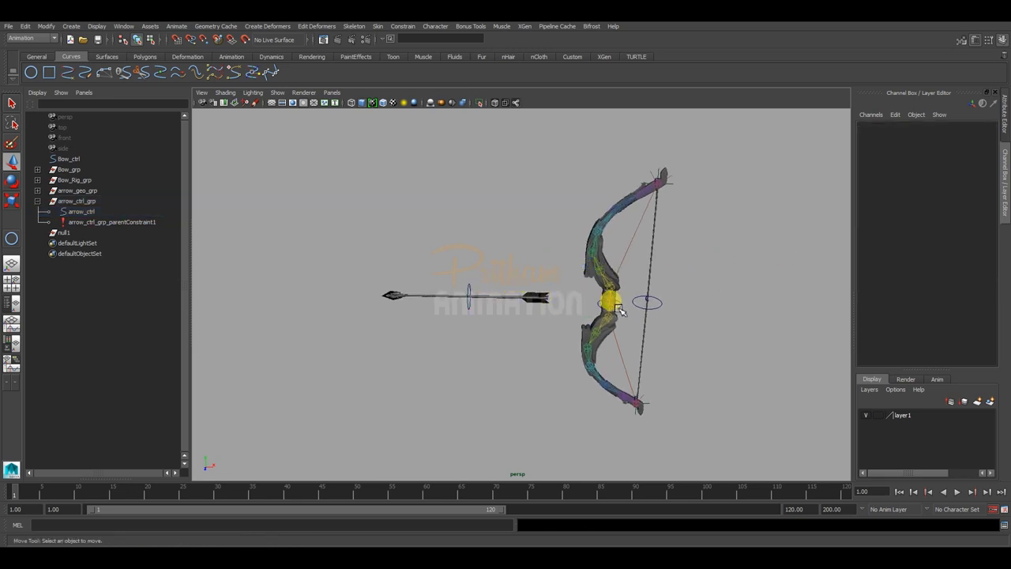
click(468, 289)
mouse_move(542, 294)
mouse_down()
mouse_move(731, 285)
mouse_move(663, 288)
mouse_move(711, 287)
mouse_up()
Try the bow and string controls, then switch arrow_ctrl's Space Switching to Arrow
click(624, 302)
click(668, 293)
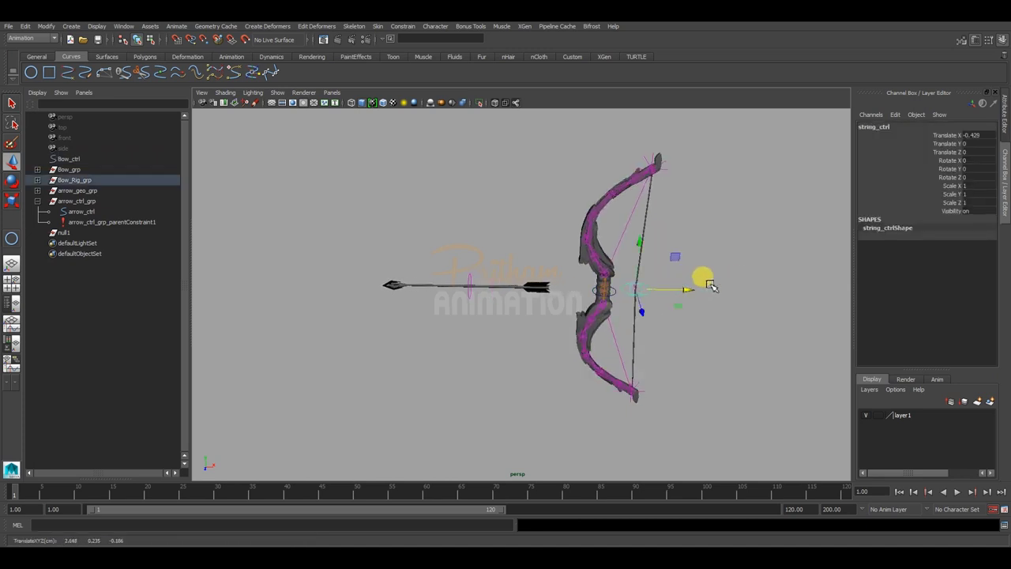
click(598, 274)
click(478, 280)
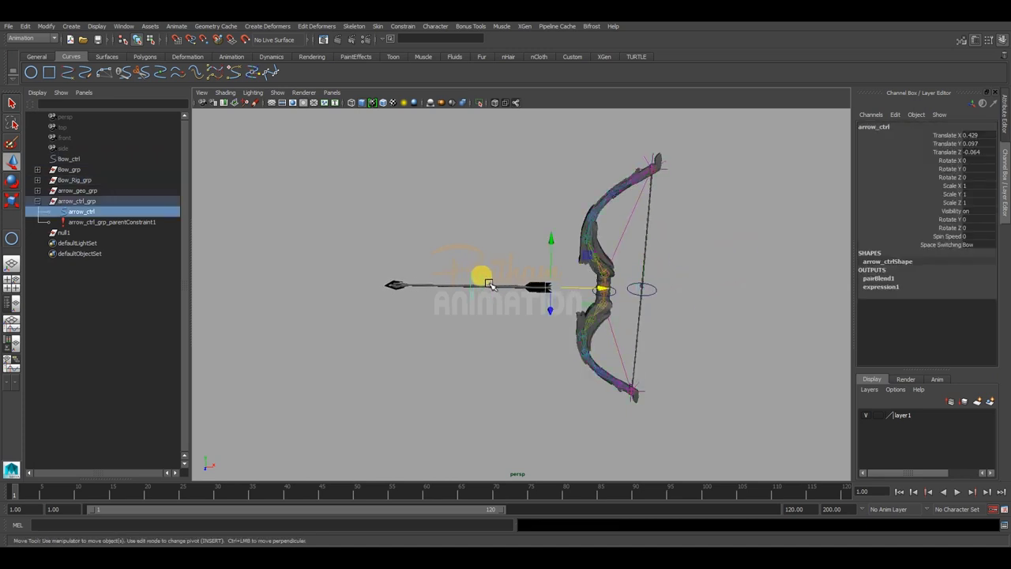
click(978, 247)
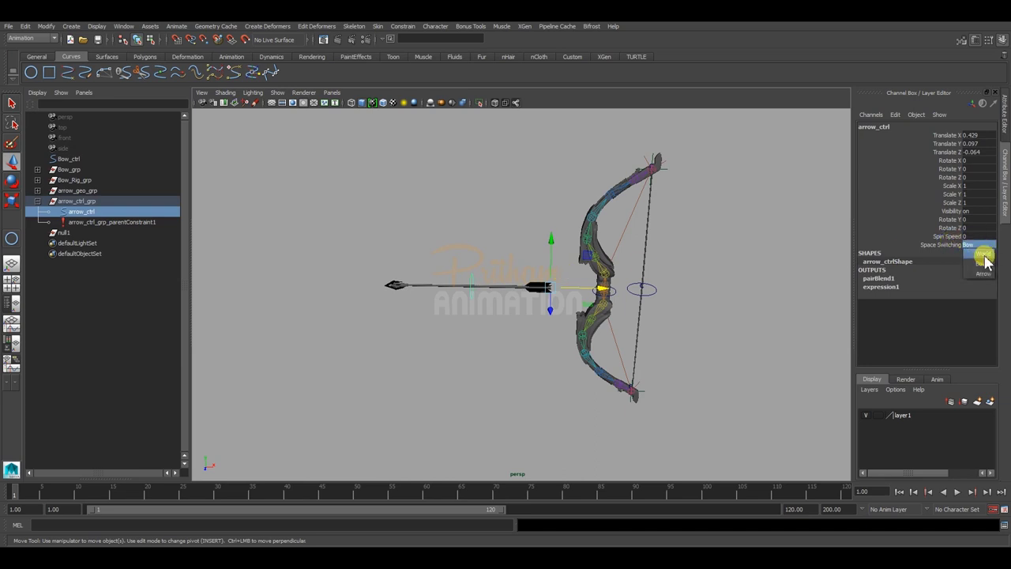
click(982, 275)
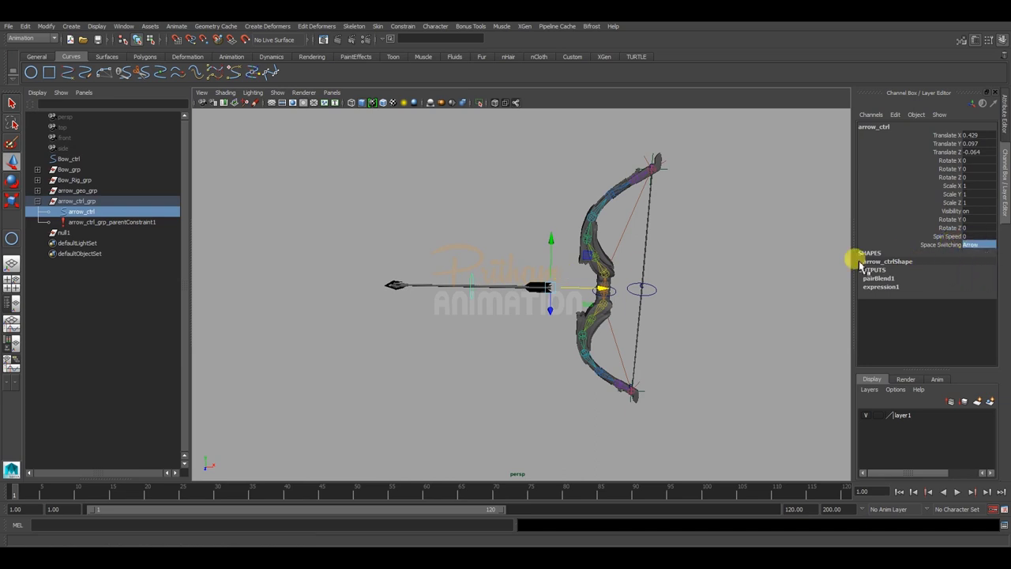
click(659, 289)
click(652, 286)
Pull the bowstring, then set string_ctrl Translate X and Bow_ctrl Translate X/Y/Z to 0
mouse_move(677, 286)
mouse_down()
mouse_move(742, 292)
mouse_move(666, 278)
mouse_move(650, 287)
mouse_up()
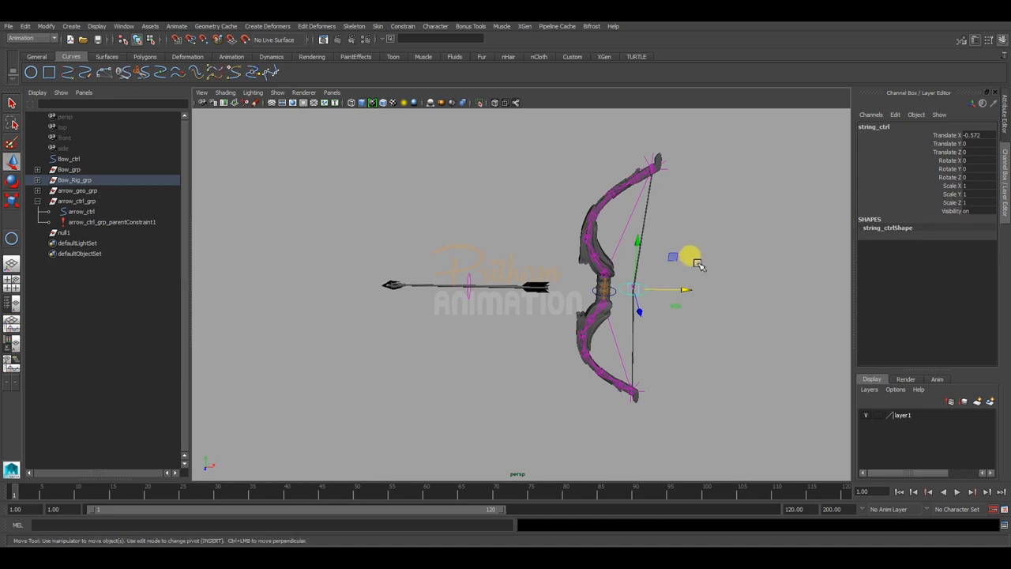
click(975, 135)
text(0)
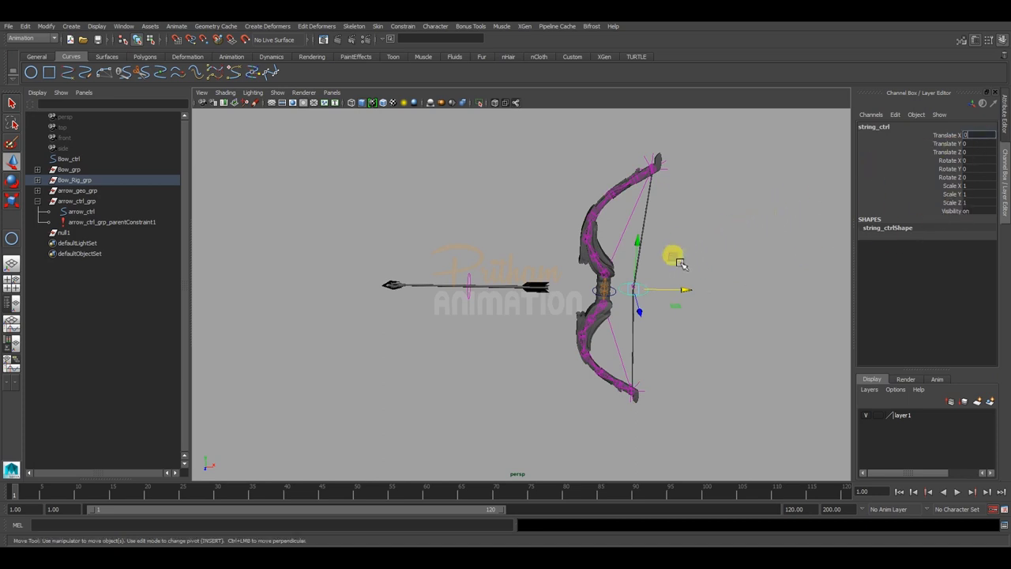
click(672, 289)
click(616, 292)
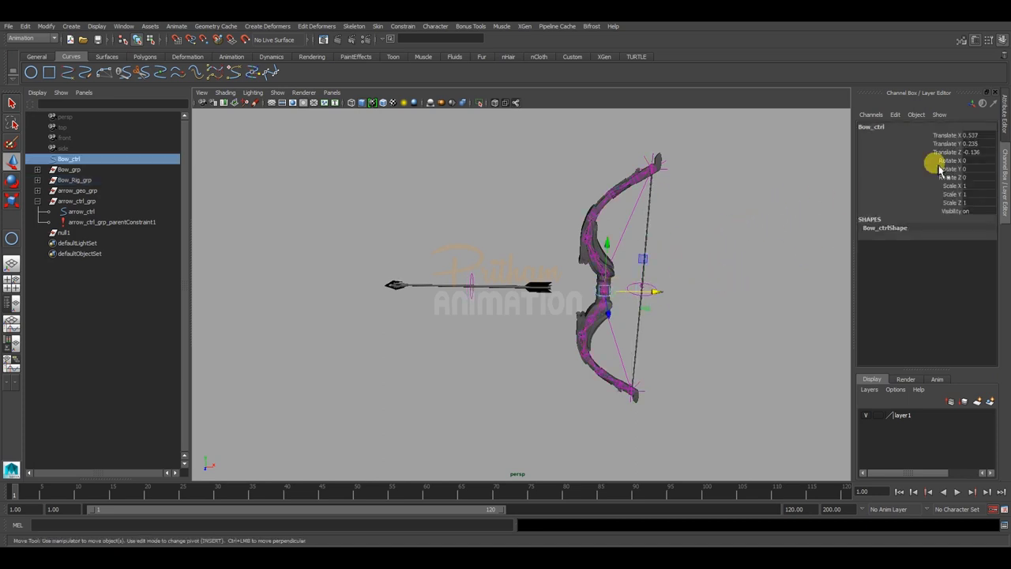
drag(976, 135, 981, 154)
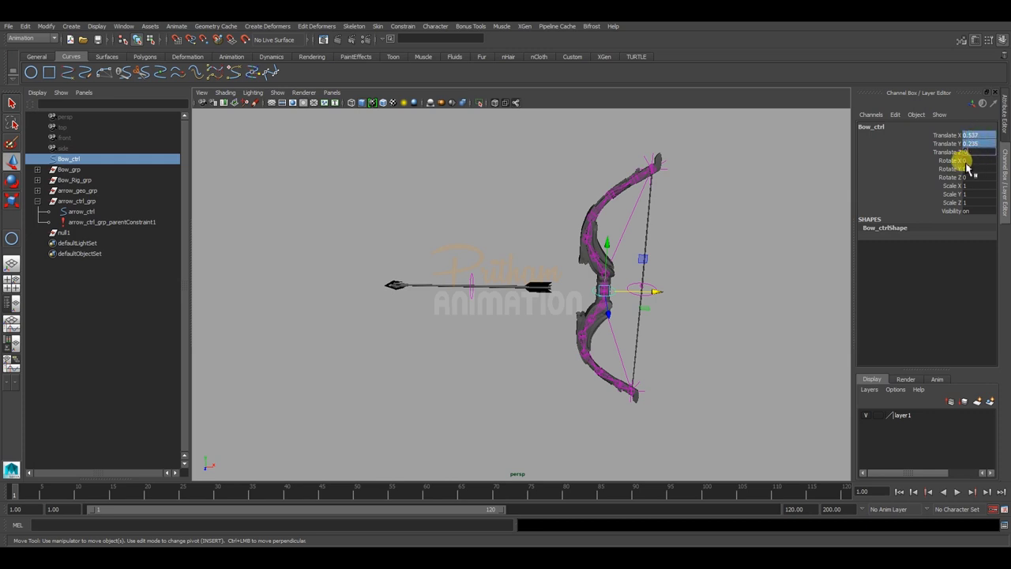
text(0)
key(Return)
Set arrow_ctrl's translate values to 0 and clear the selection
click(475, 289)
click(976, 136)
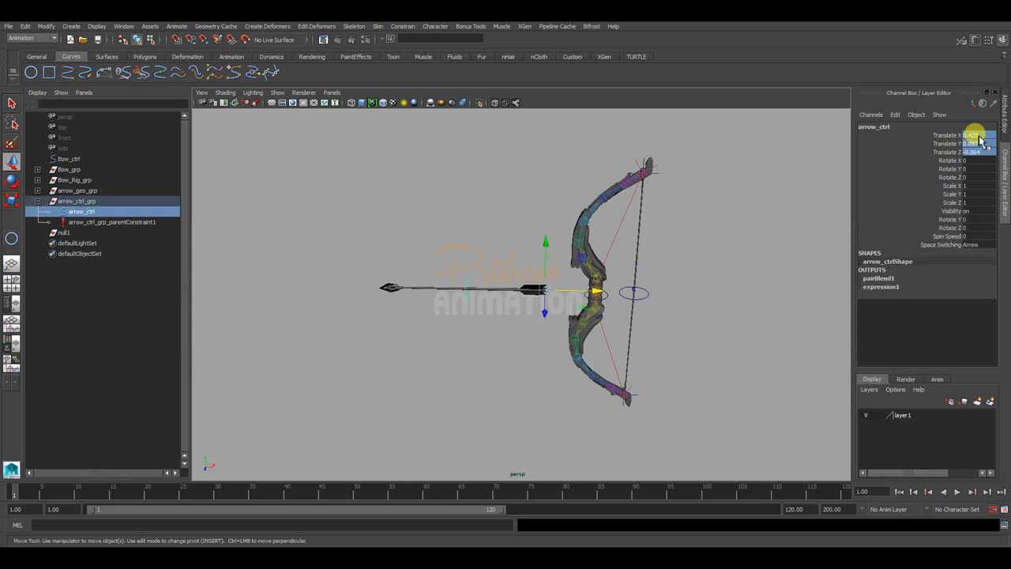
text(0)
key(Return)
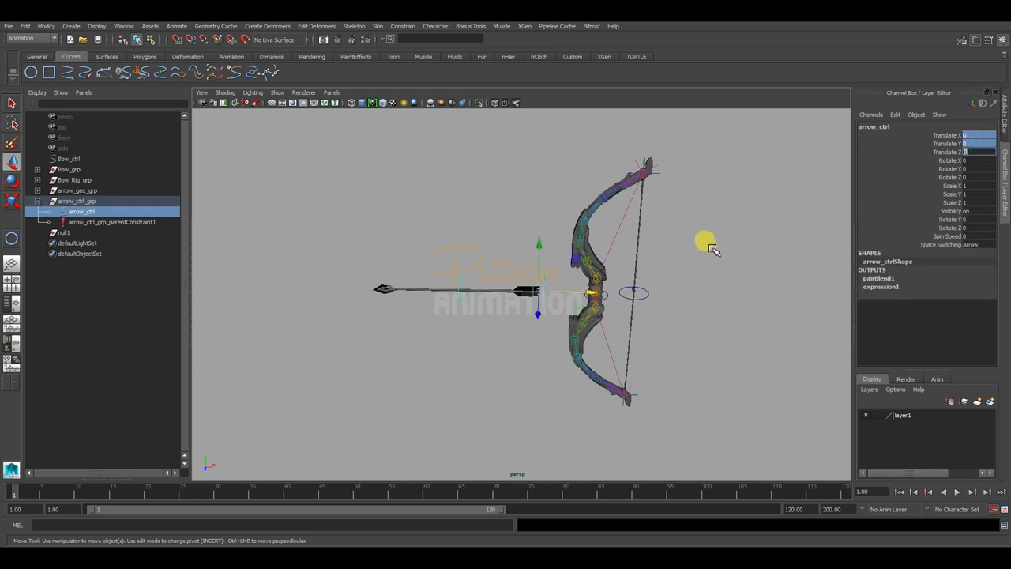
click(710, 262)
Open the Set Driven Key window and load arrow_ctrl as the driver
alt+drag(651, 266, 756, 270)
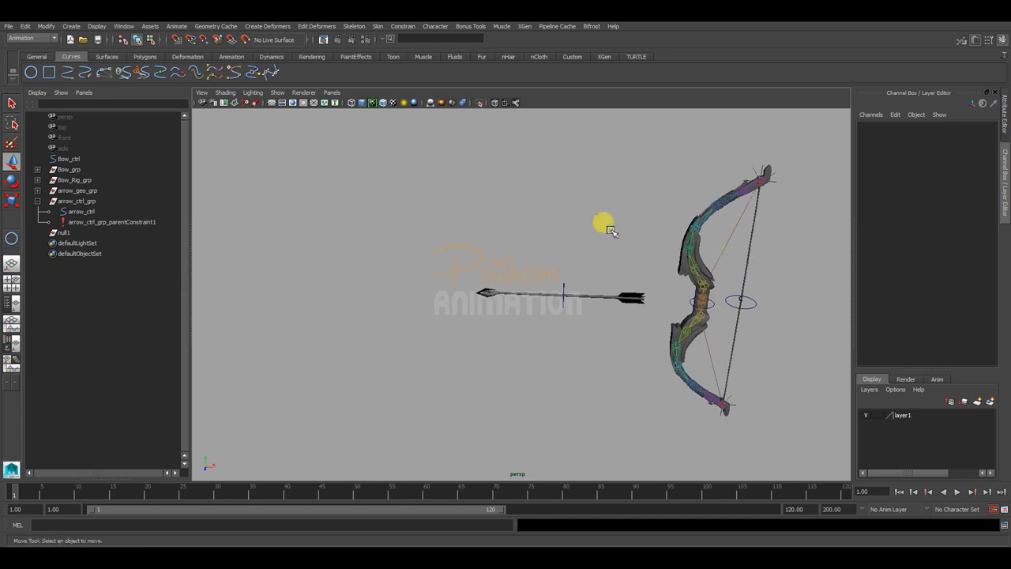
click(176, 26)
mouse_move(225, 72)
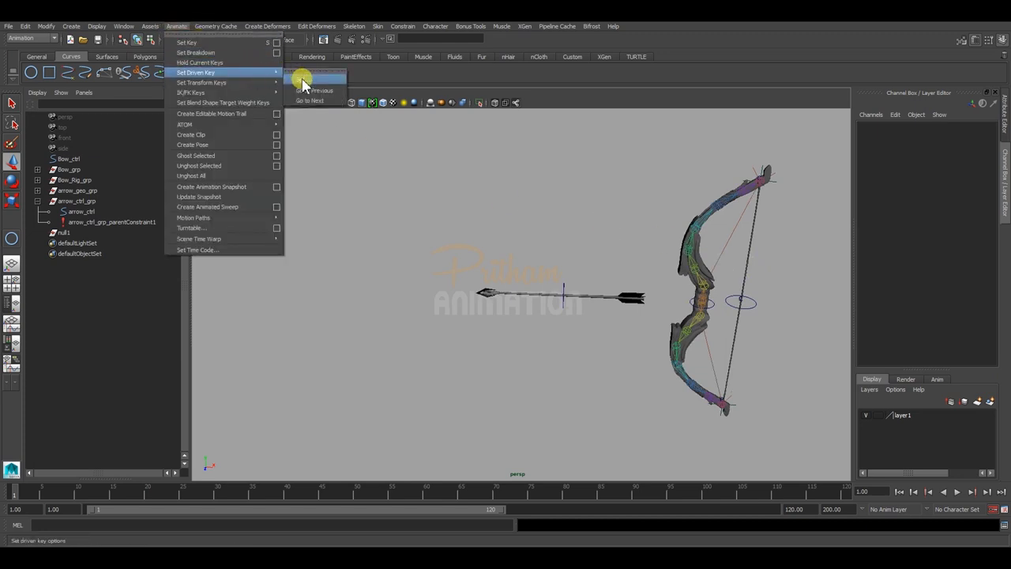
click(297, 78)
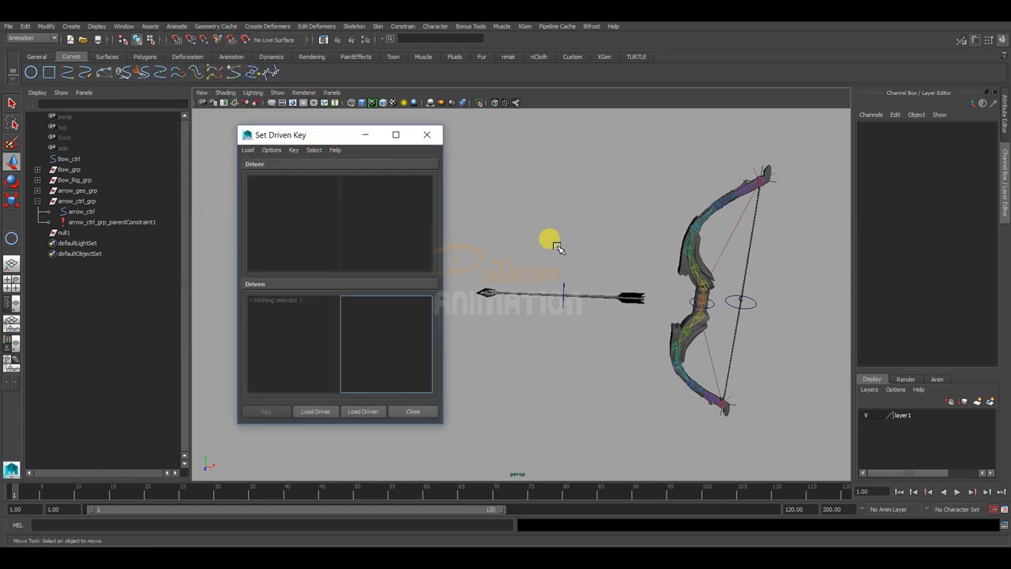
click(566, 289)
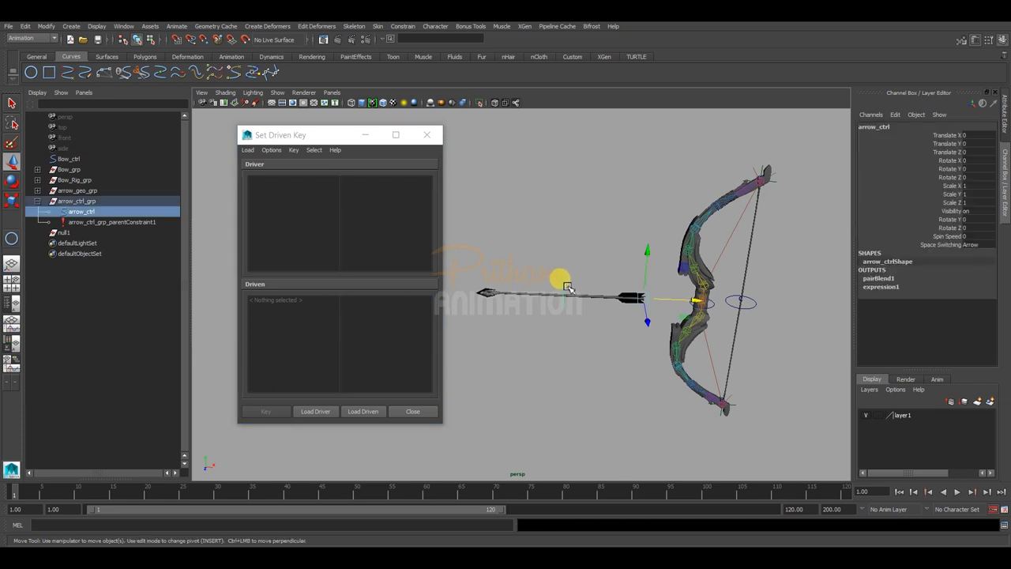
click(312, 412)
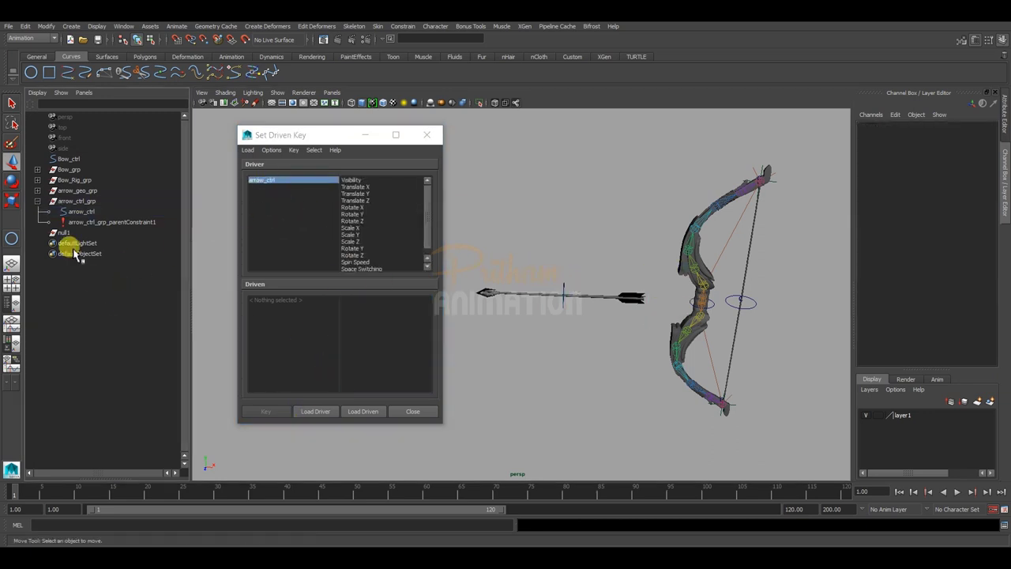
Load arrow_ctrl_grp_parentConstraint1 as driven and select its Null 1, Bow Ctrl and String Ctrl weights
click(93, 224)
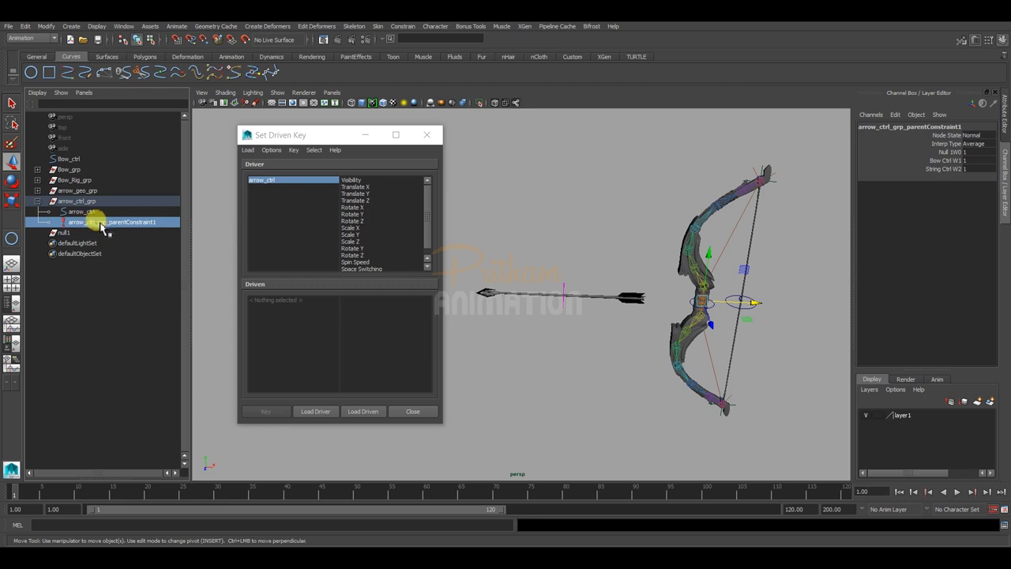
click(362, 411)
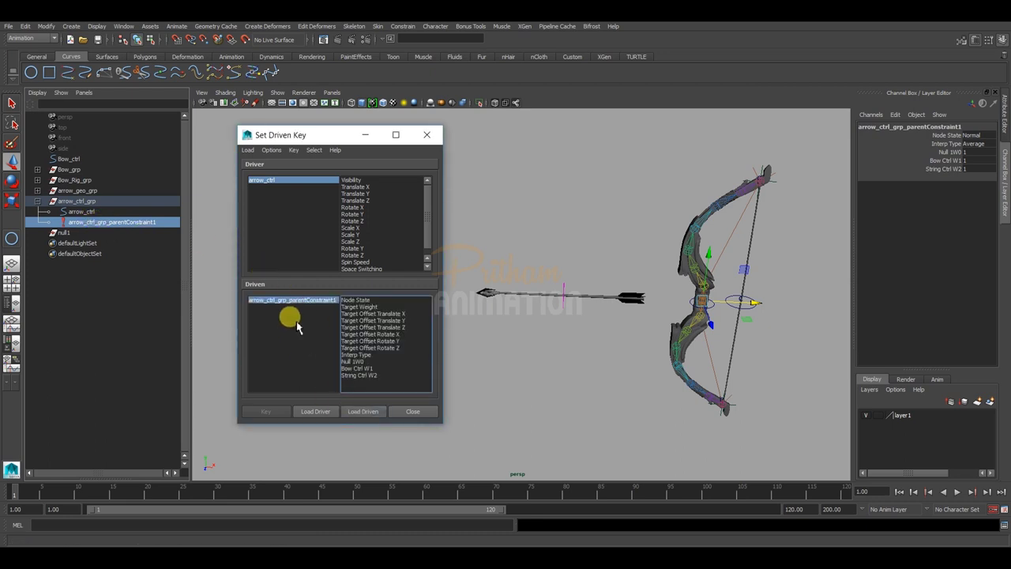
drag(353, 361, 364, 381)
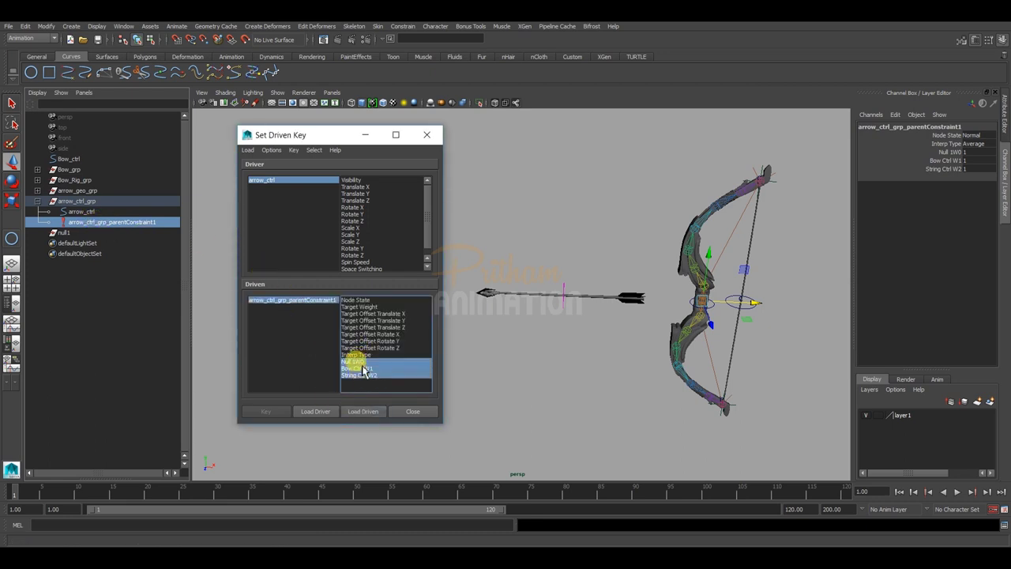
scroll(426, 211, down, 1)
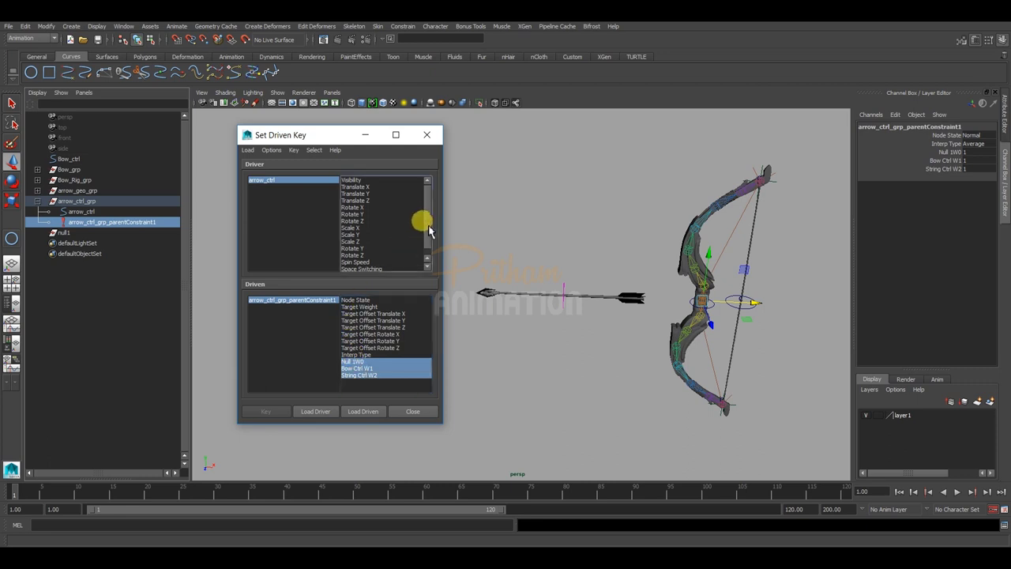
Key Space Switching World with the null weight at 1 and the bow and string weights at 0
click(308, 181)
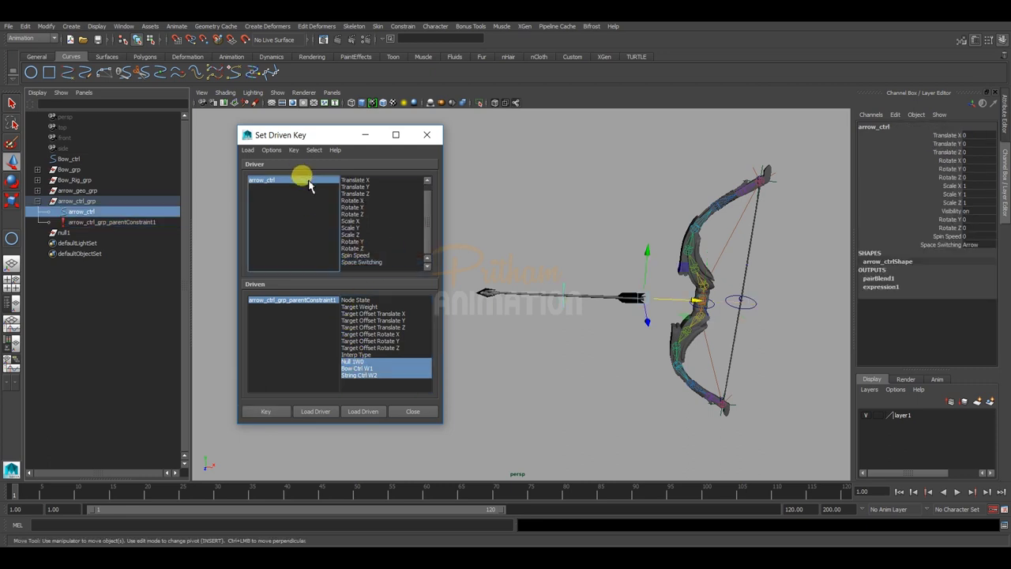
click(968, 244)
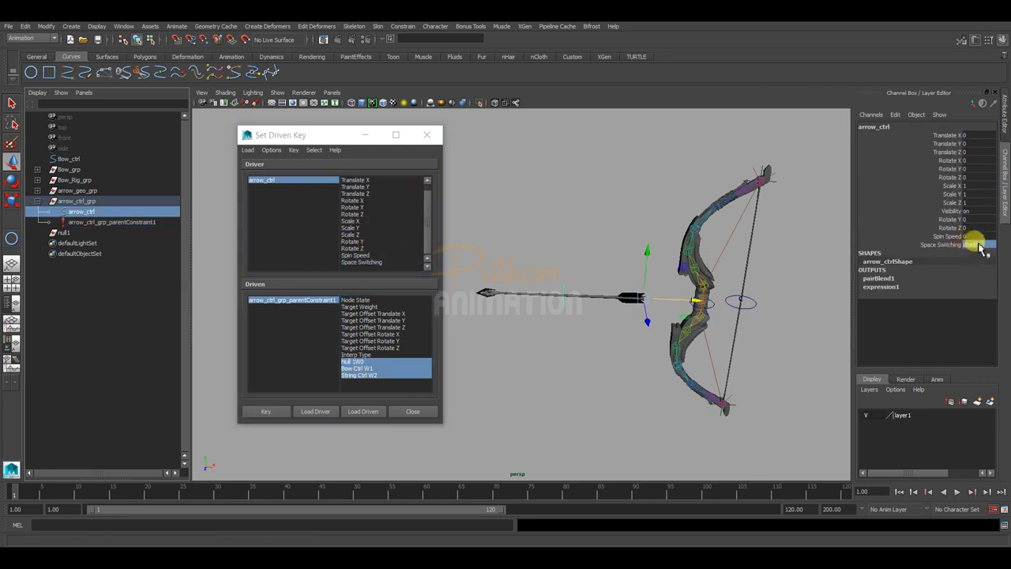
click(288, 306)
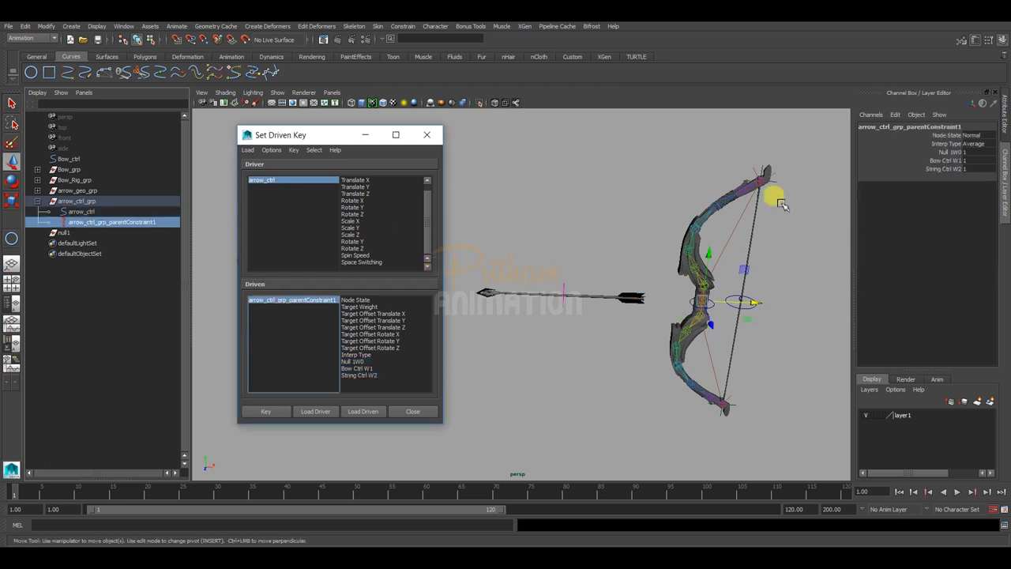
drag(355, 361, 355, 375)
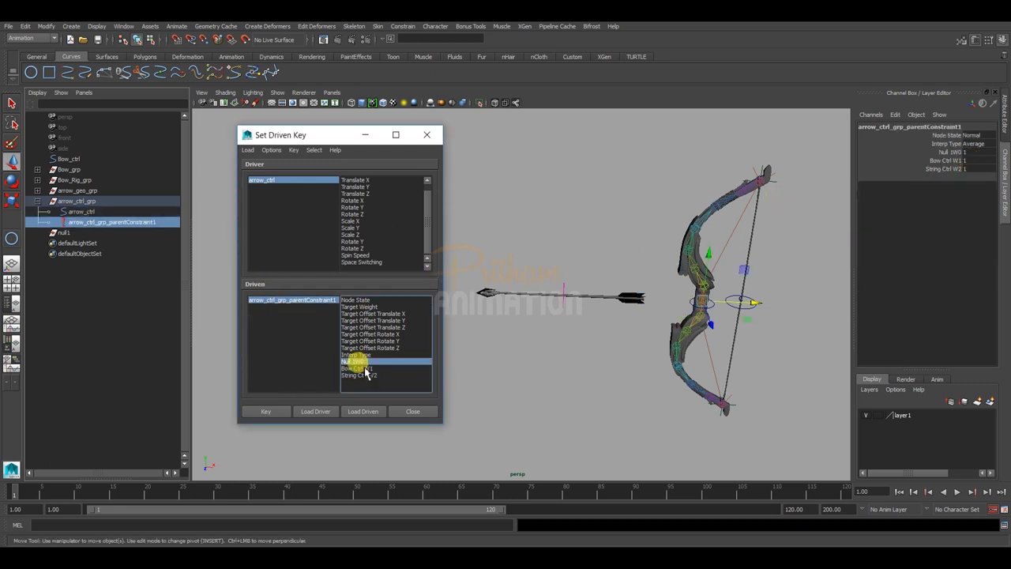
drag(976, 172, 970, 162)
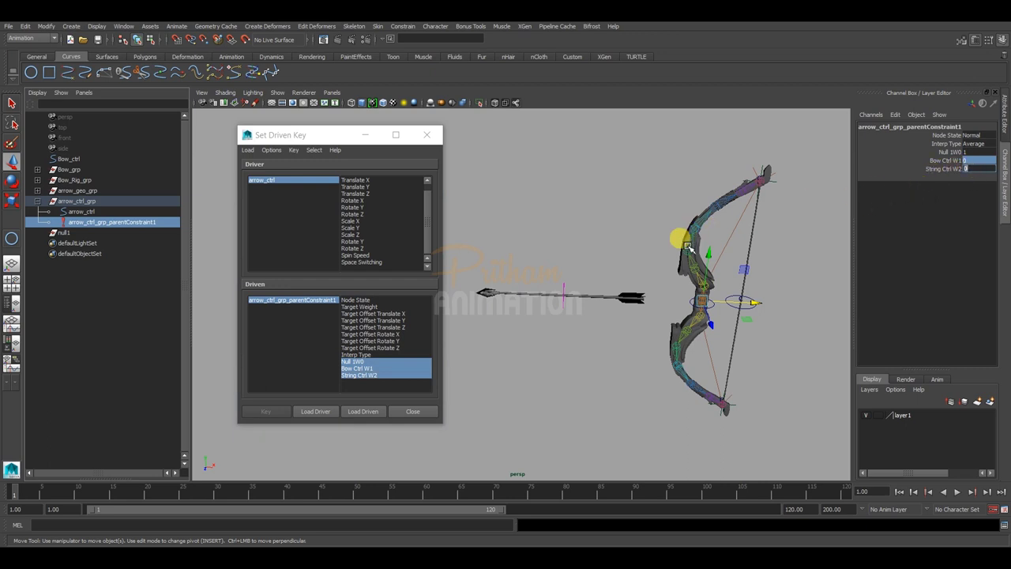
alt+middle_drag(640, 264, 616, 261)
click(369, 262)
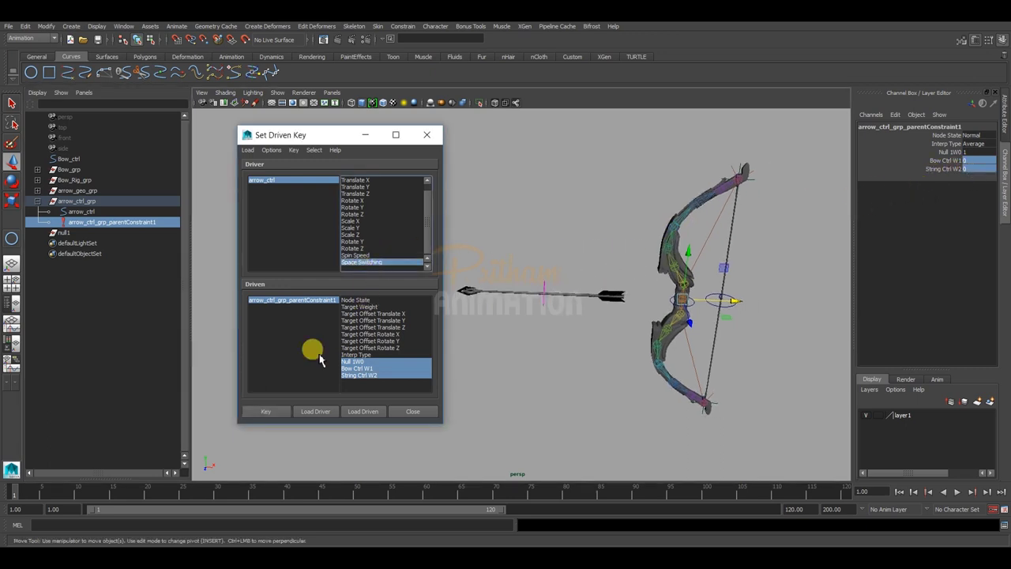
click(264, 410)
Key Space Switching Bow with the bow weight at 1 and the other weights at 0
click(314, 190)
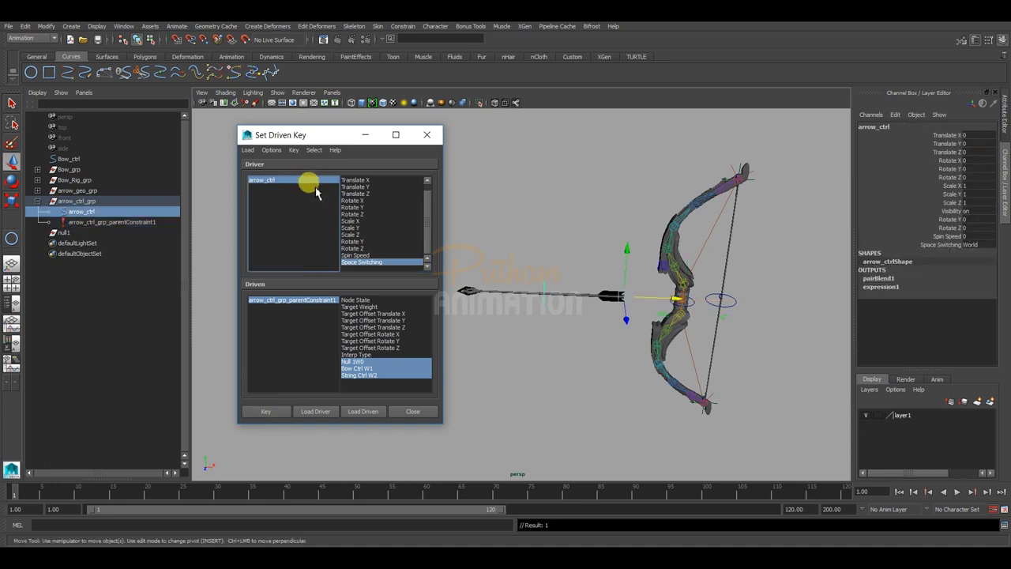
click(976, 245)
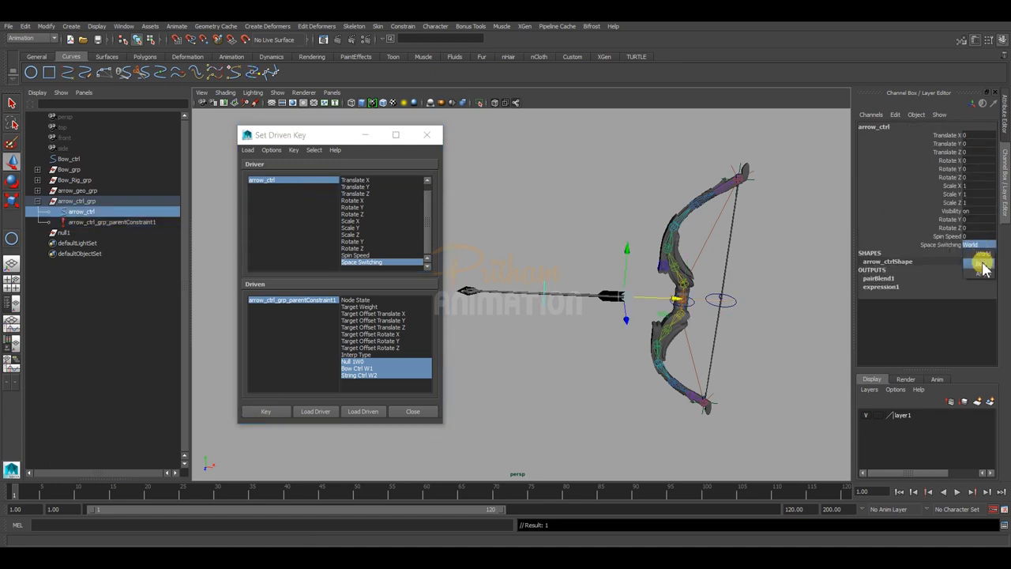
click(981, 262)
click(320, 304)
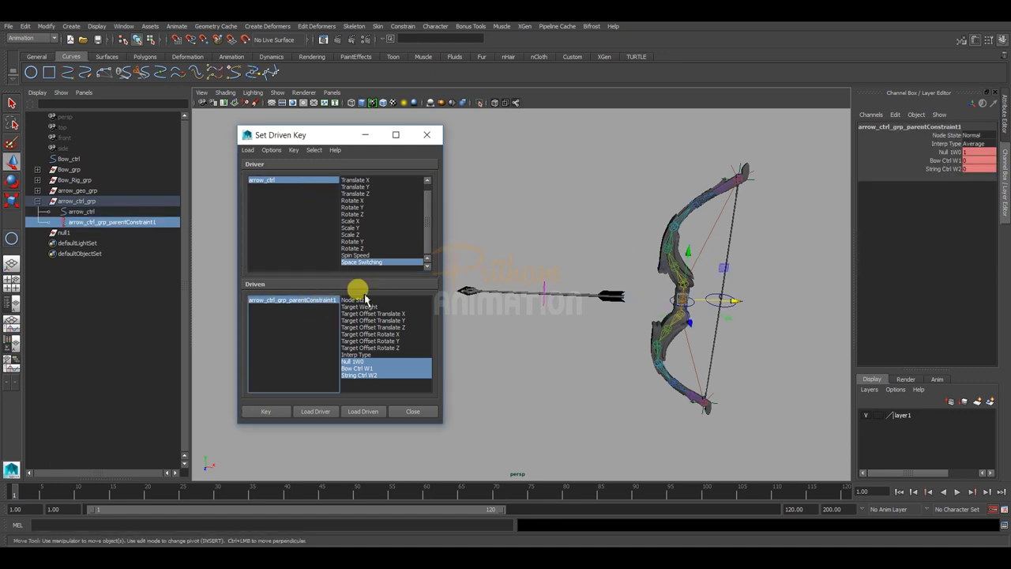
click(973, 156)
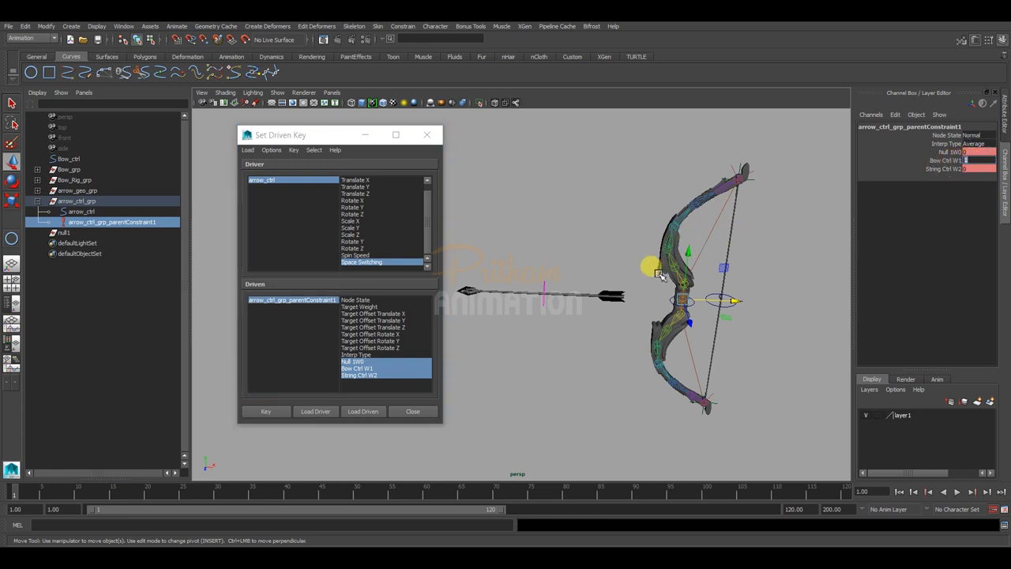
alt+drag(661, 274, 639, 283)
click(273, 417)
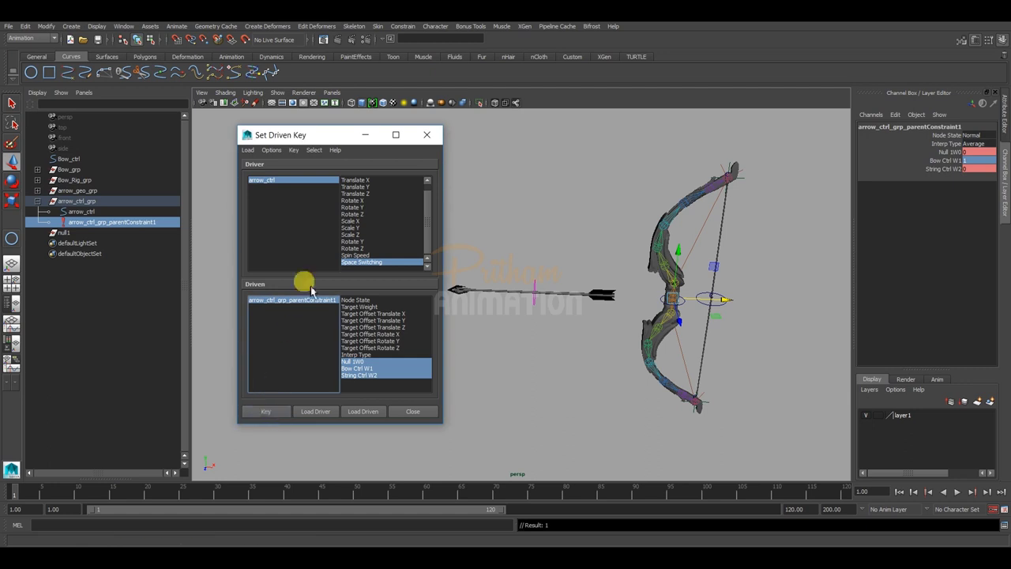
Key Space Switching Arrow with the string weight at 1 and the others at 0, then close Set Driven Key
click(313, 192)
click(393, 264)
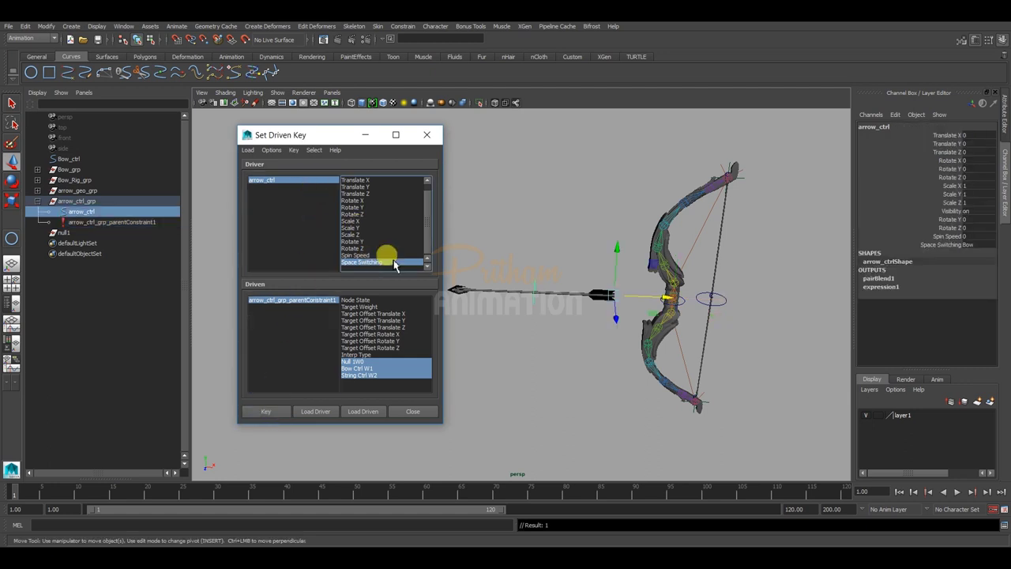
click(978, 244)
click(978, 270)
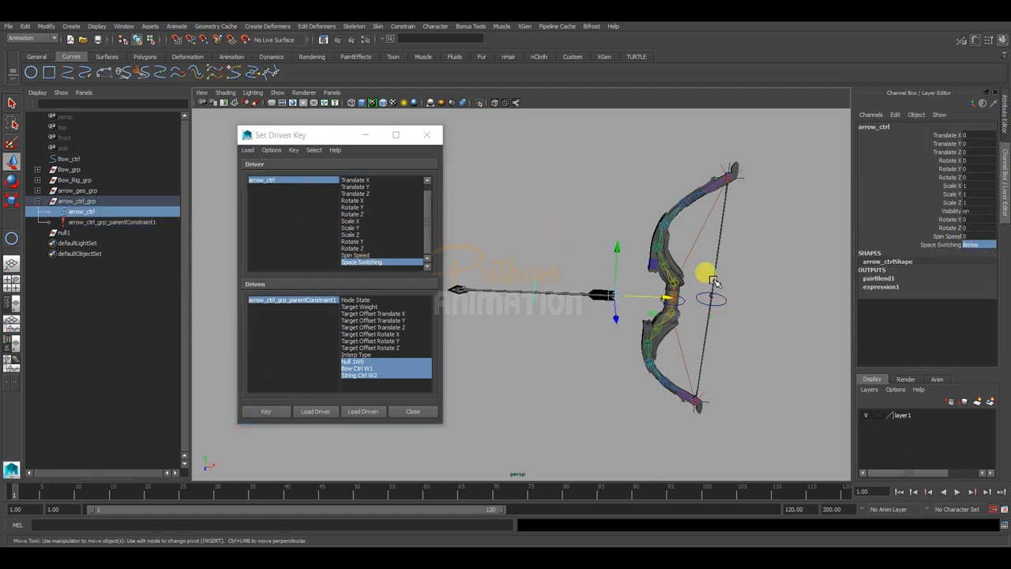
alt+drag(713, 281, 691, 282)
click(289, 310)
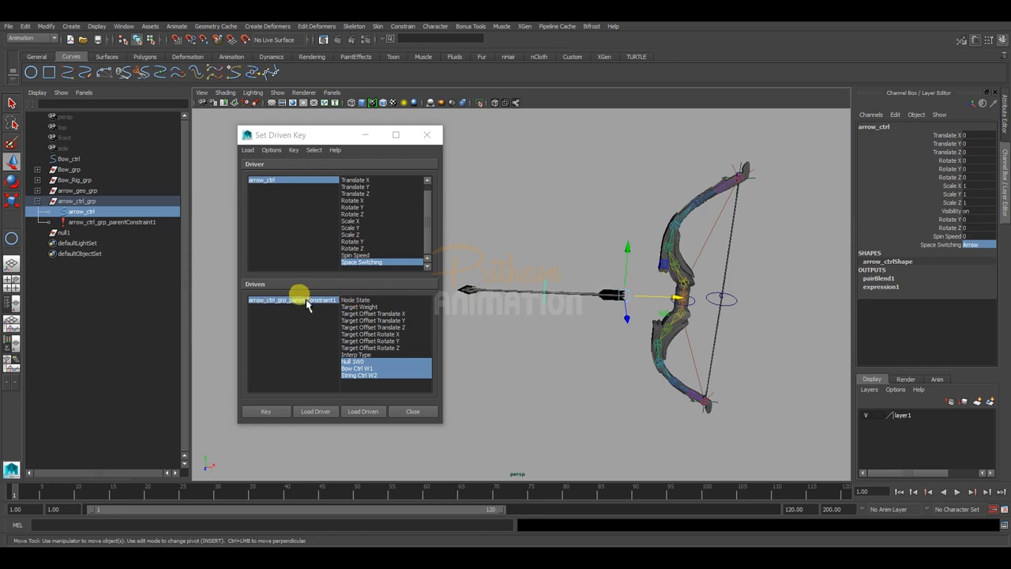
click(974, 154)
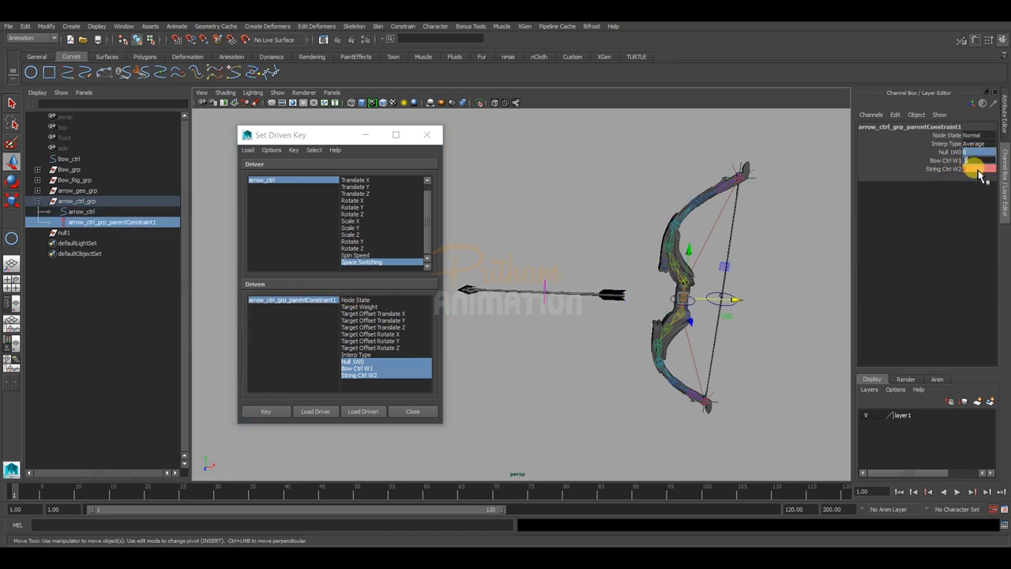
click(972, 166)
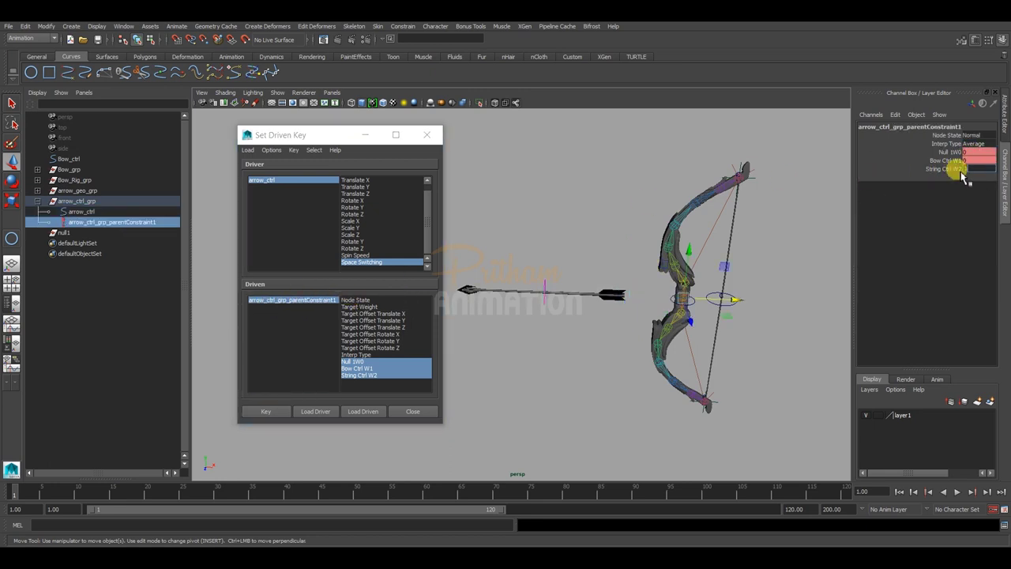
text(1)
key(Return)
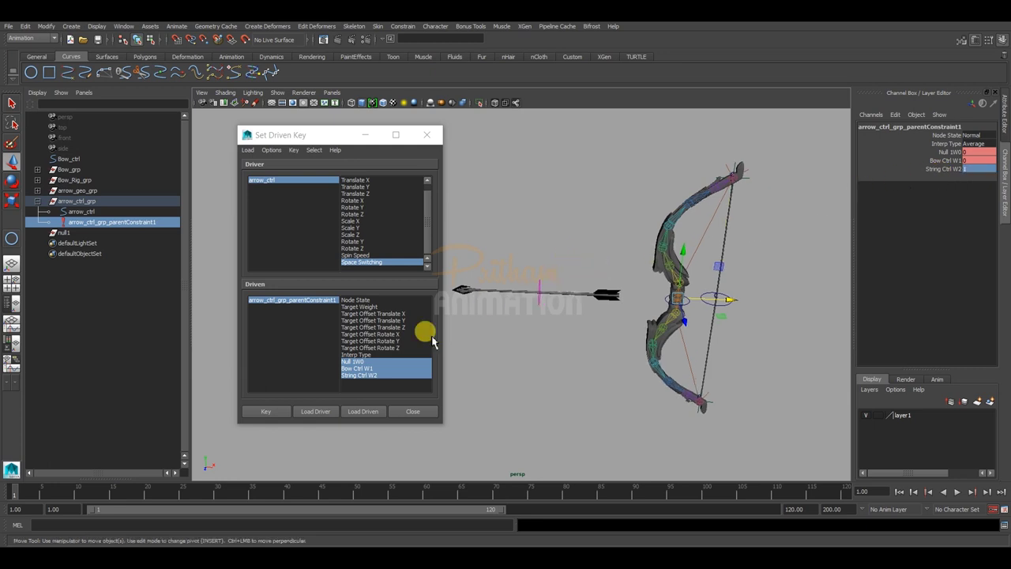
click(277, 409)
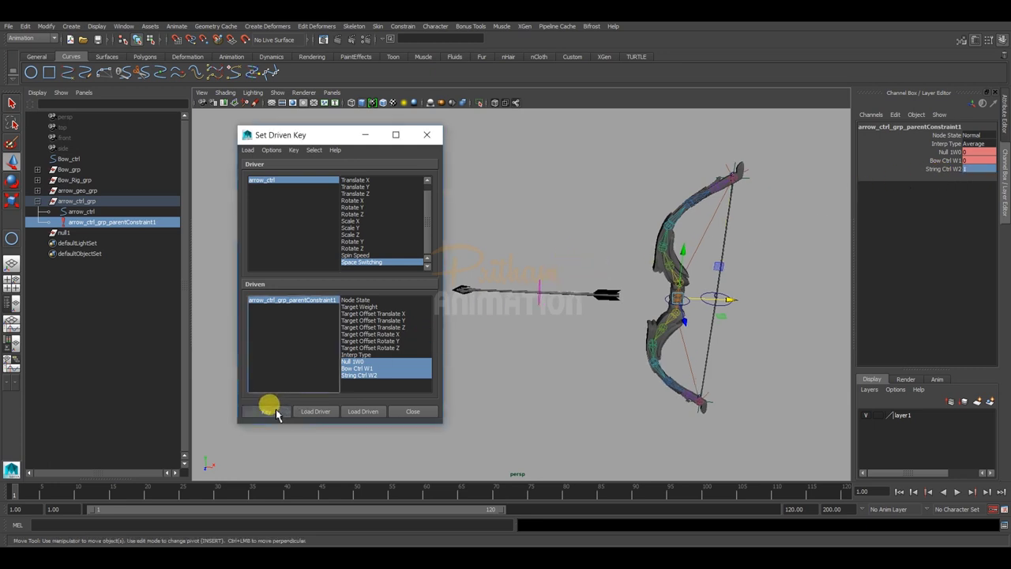
click(421, 419)
mouse_move(497, 368)
alt+mouse_down()
mouse_move(571, 311)
mouse_move(464, 278)
alt+mouse_up()
Set arrow_ctrl's Space Switching to World and move the arrow freely
click(523, 355)
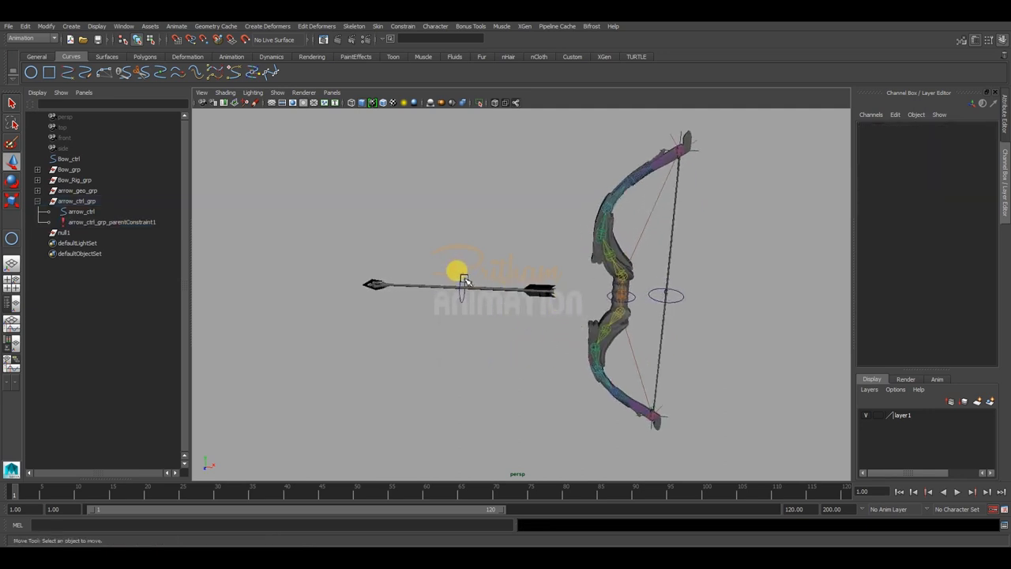
click(612, 297)
mouse_move(613, 298)
alt+mouse_down()
mouse_move(526, 321)
mouse_move(569, 250)
alt+mouse_up()
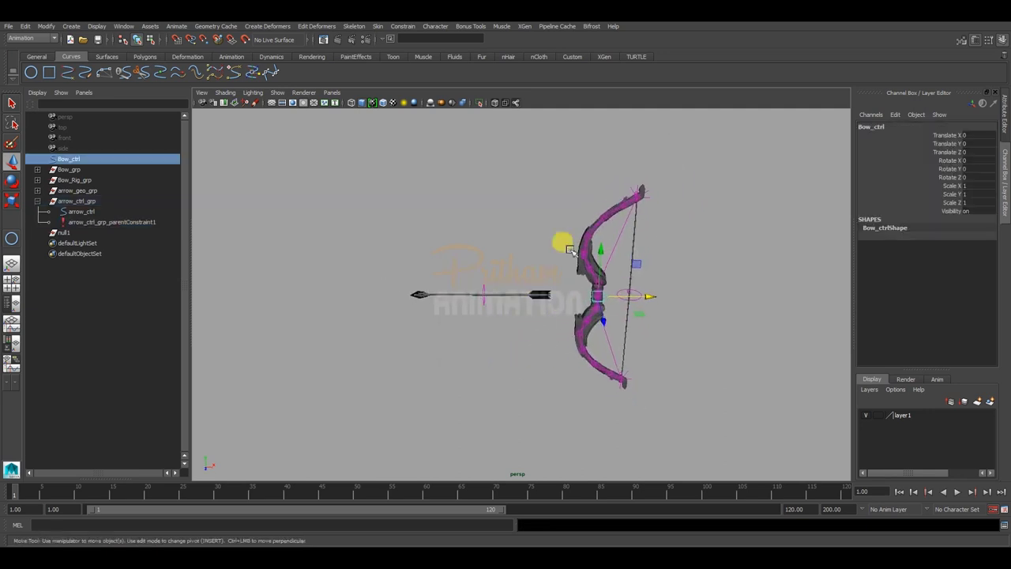
click(489, 287)
click(480, 283)
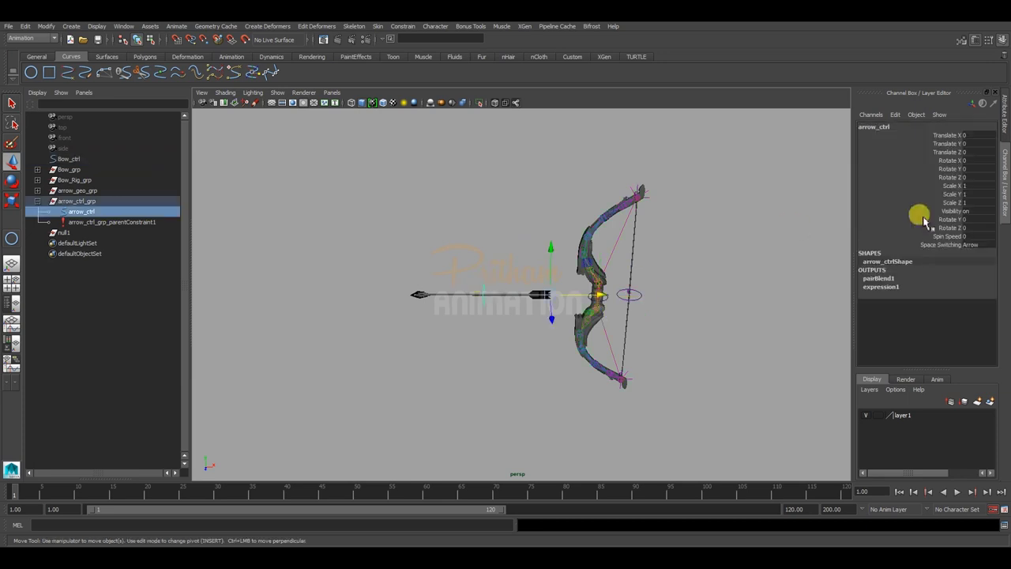
click(980, 244)
click(982, 254)
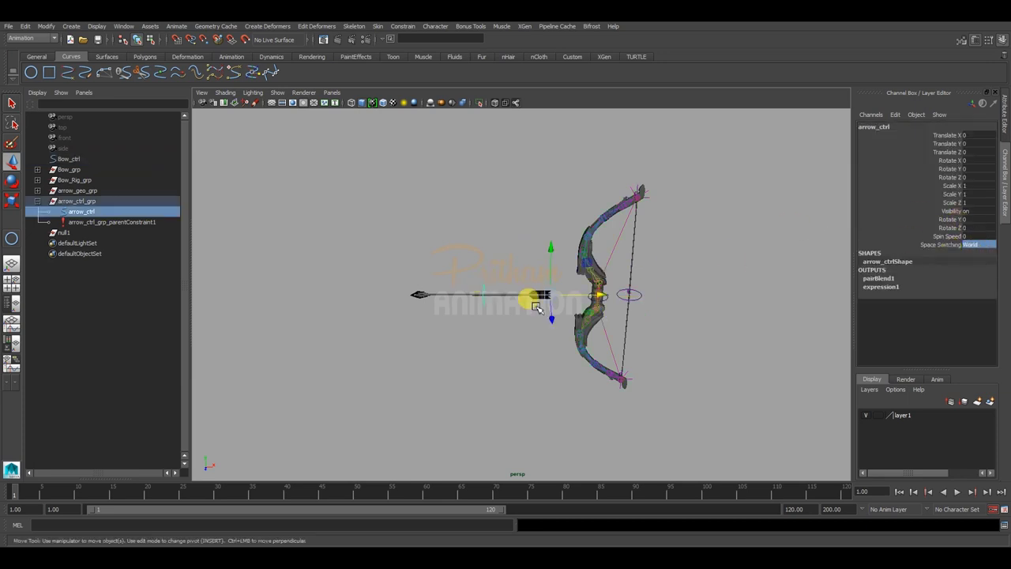
middle_drag(526, 279, 626, 279)
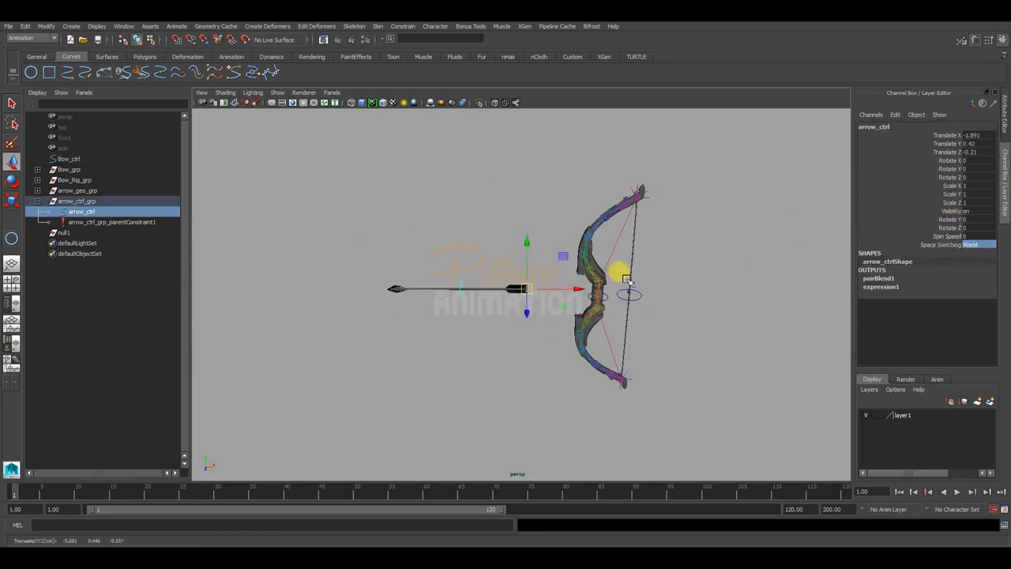
Switch arrow_ctrl's Space Switching to Bow and check it against the bow control
click(977, 248)
click(977, 263)
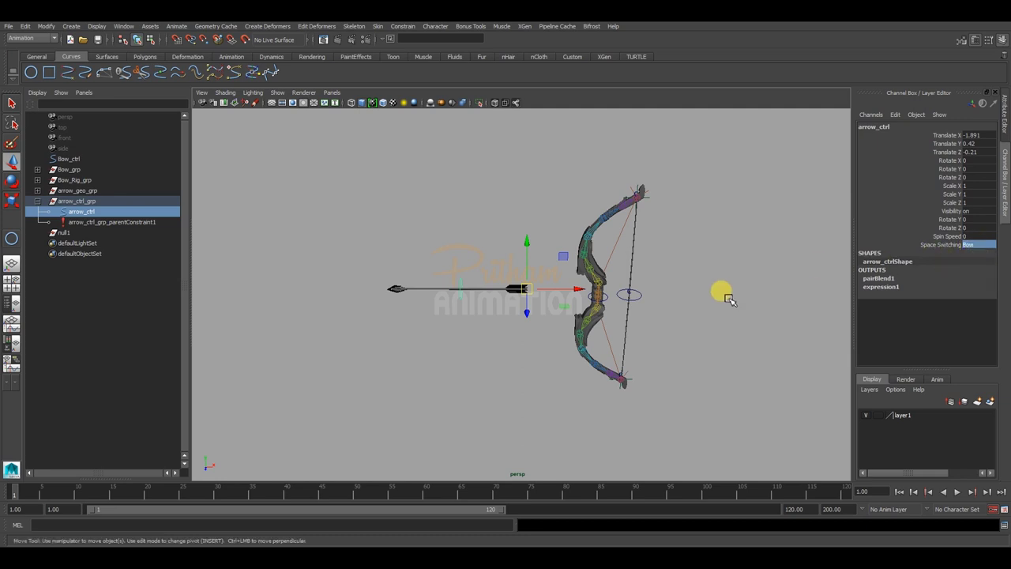
click(613, 302)
mouse_move(600, 300)
alt+mouse_down()
mouse_move(580, 275)
mouse_move(571, 287)
mouse_move(613, 279)
mouse_move(642, 294)
mouse_move(742, 255)
mouse_move(495, 300)
alt+mouse_up()
click(608, 288)
click(743, 255)
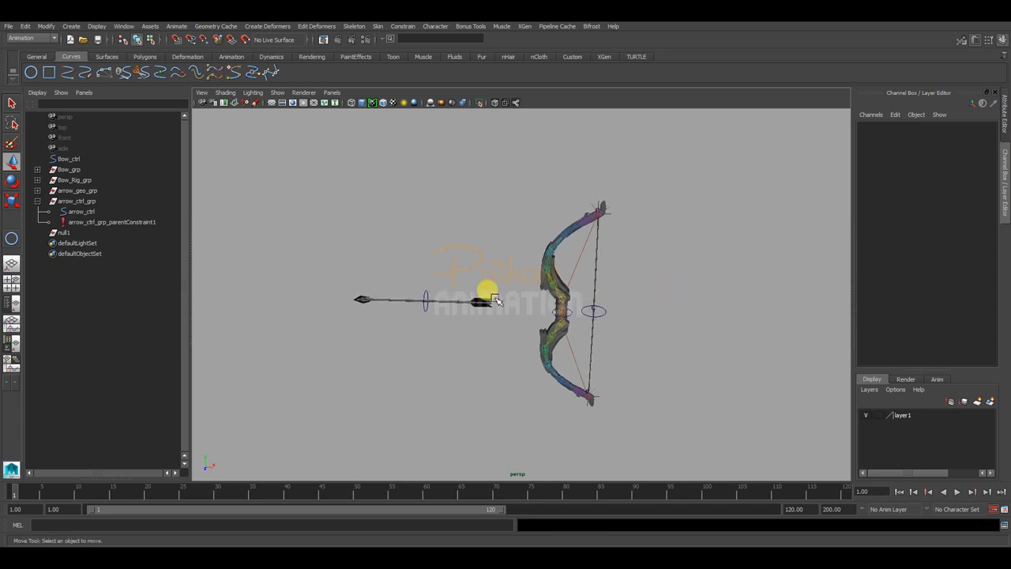
Recheck the arrow's Space Switching, then move the bowstring control and undo the move
click(426, 300)
click(970, 245)
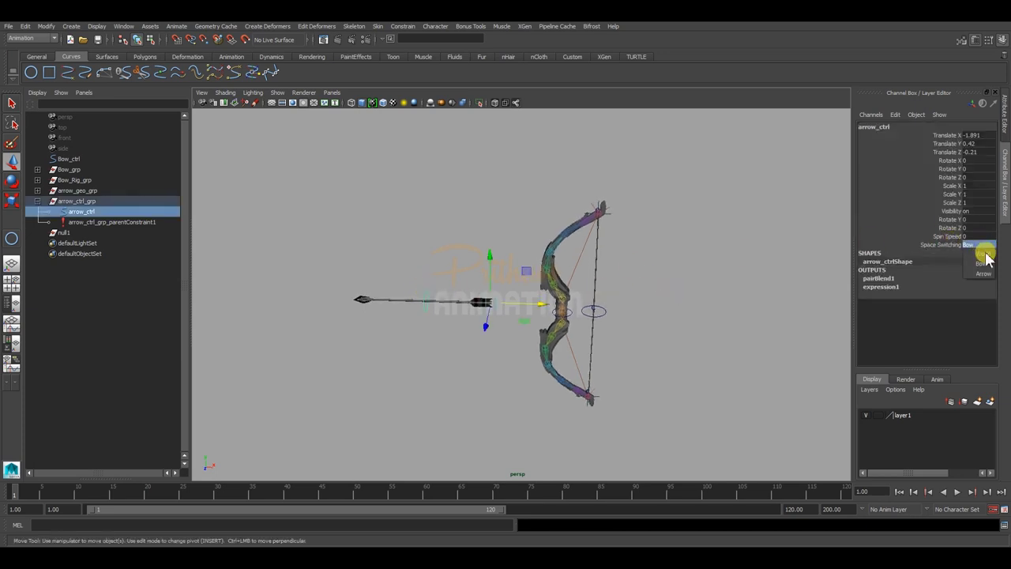
mouse_move(688, 255)
alt+mouse_down()
mouse_move(665, 284)
mouse_move(725, 293)
mouse_move(659, 283)
alt+mouse_up()
click(666, 284)
click(627, 301)
key(ctrl+z)
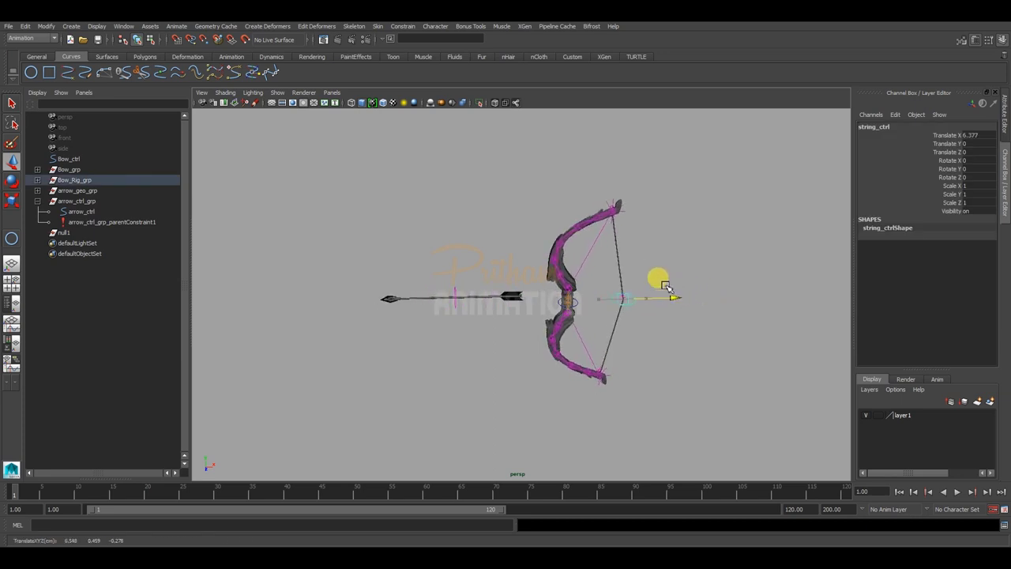
click(689, 237)
alt+drag(451, 276, 485, 287)
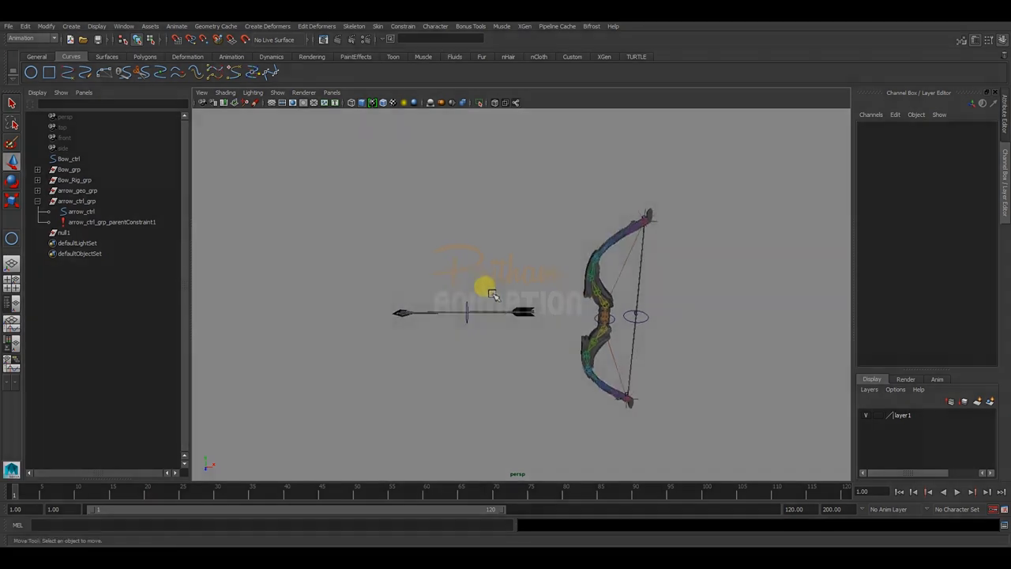